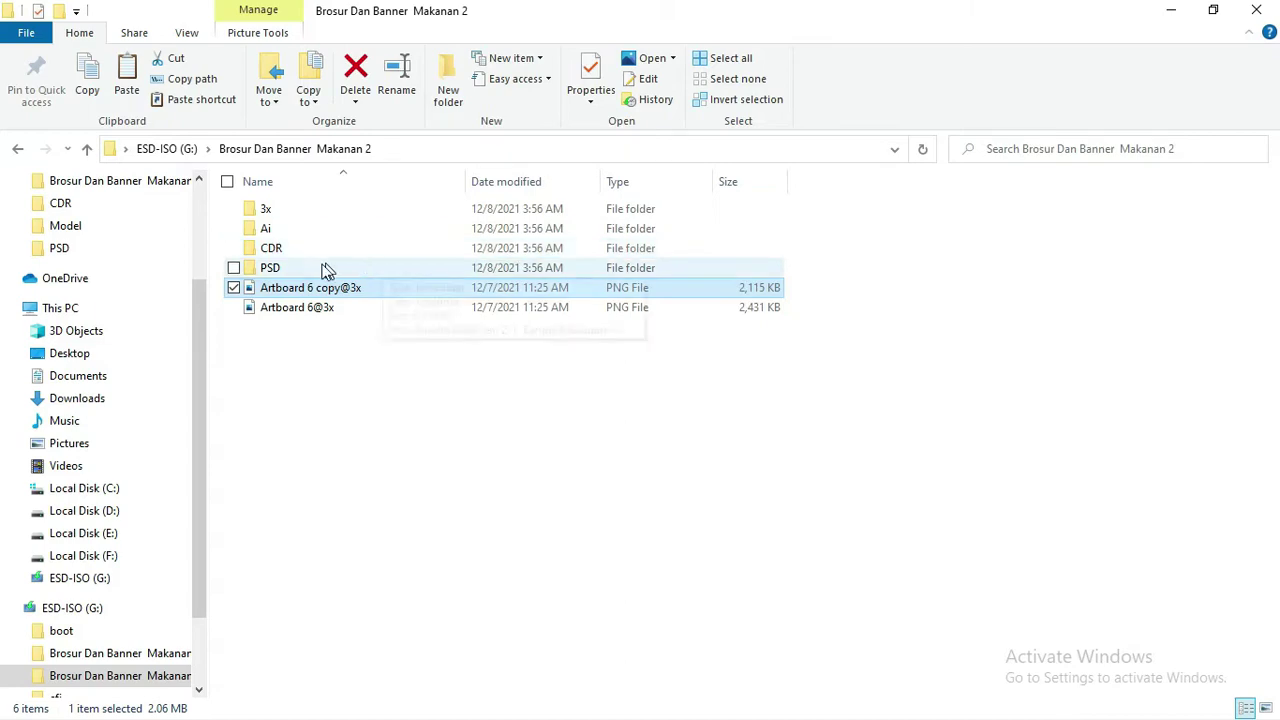
Step: Browse into the PSD folder, select its four PSD files, then return to the project folder
click(278, 249)
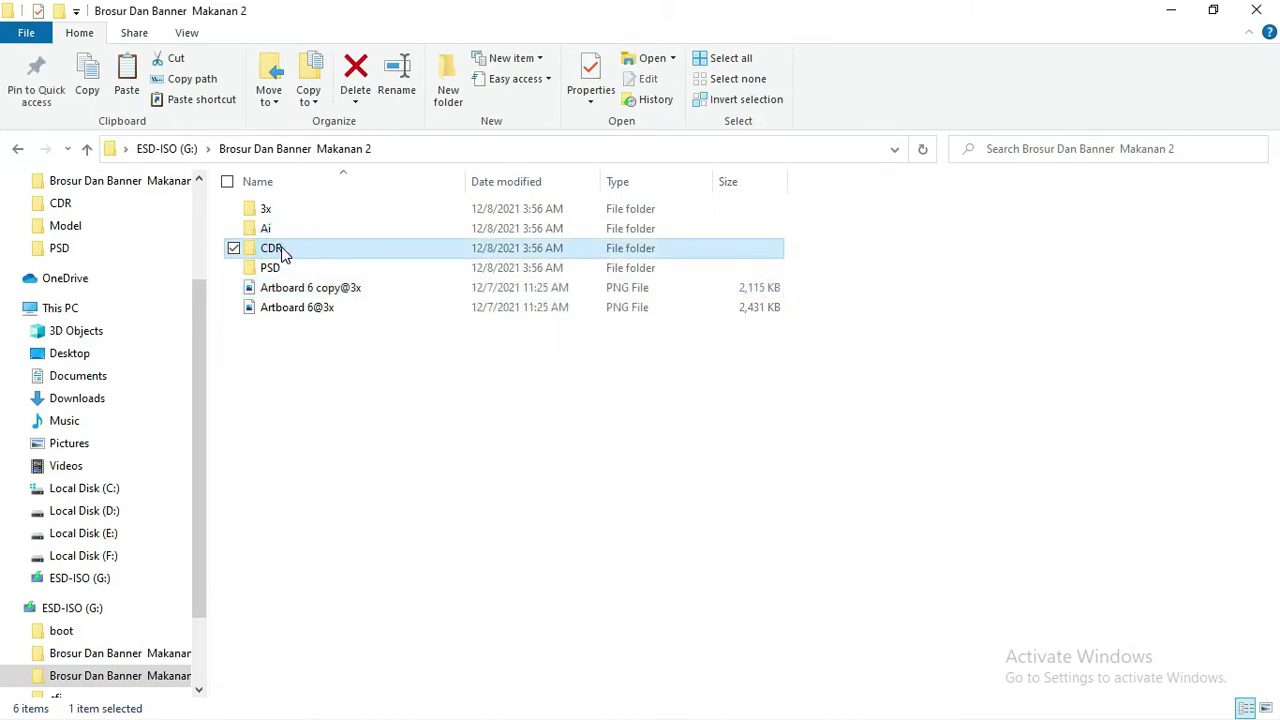
click(278, 269)
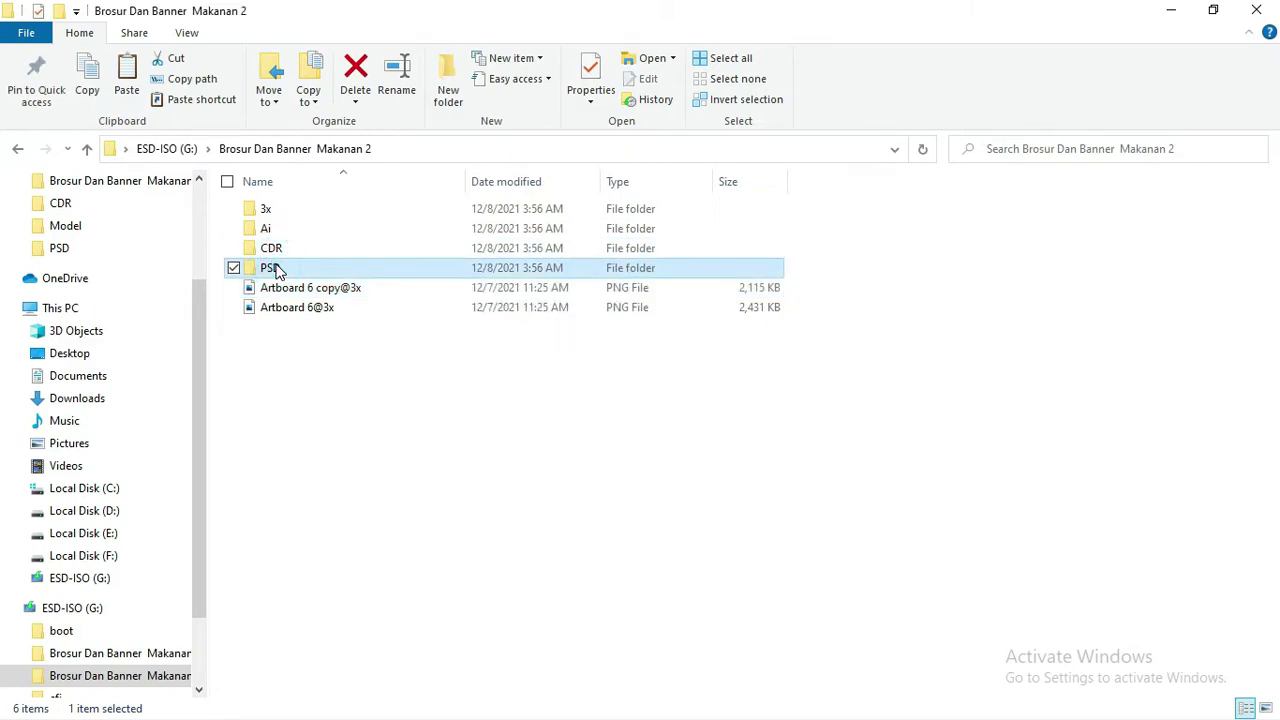
double_click(279, 270)
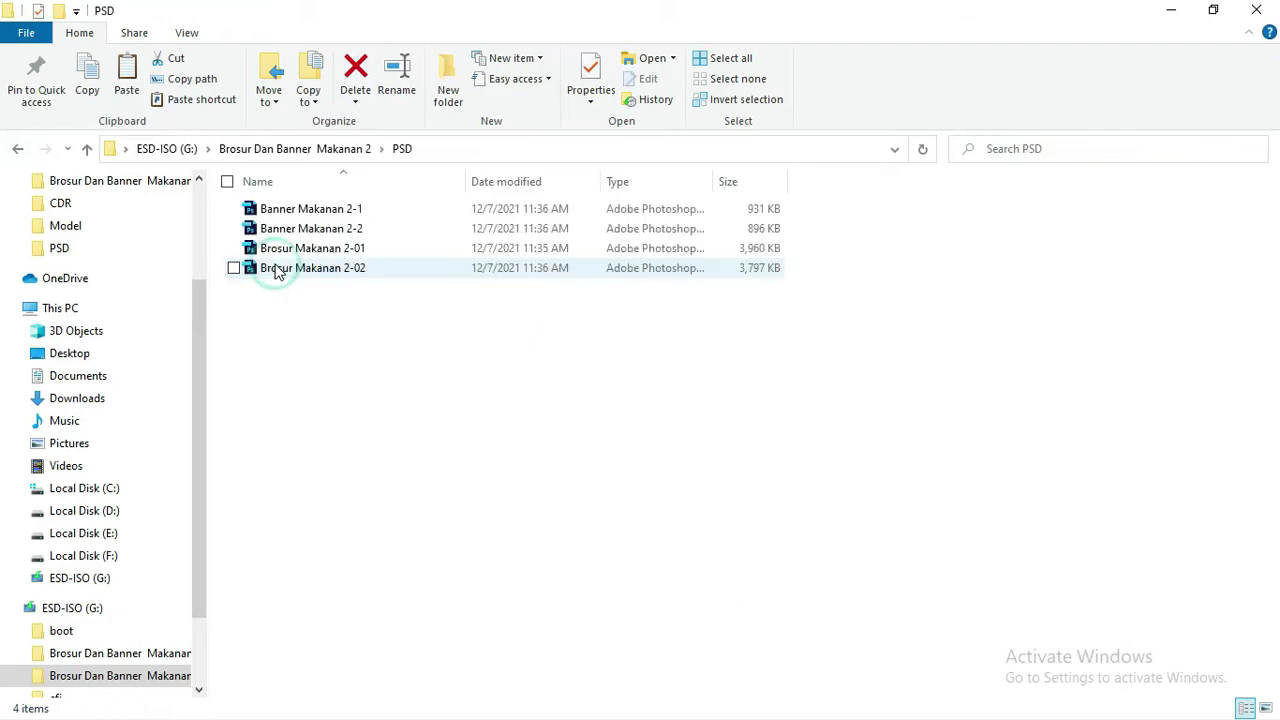
drag(408, 322, 288, 213)
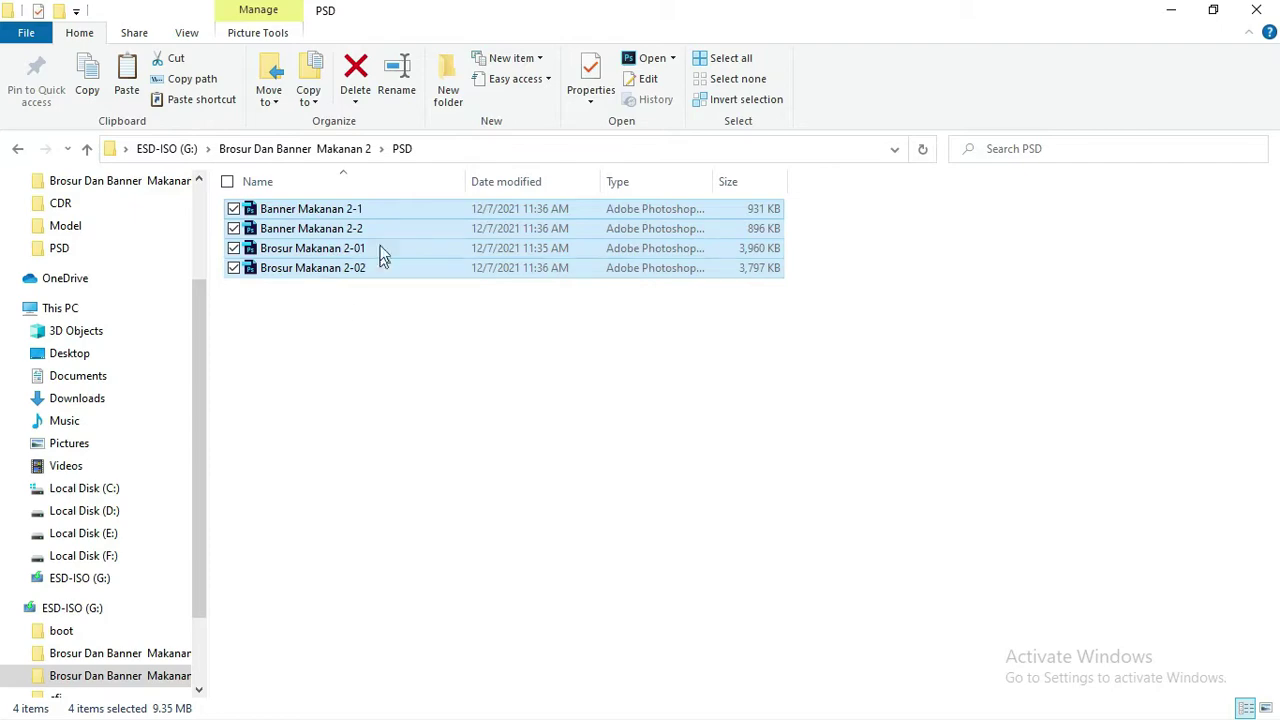
key(alt+Left)
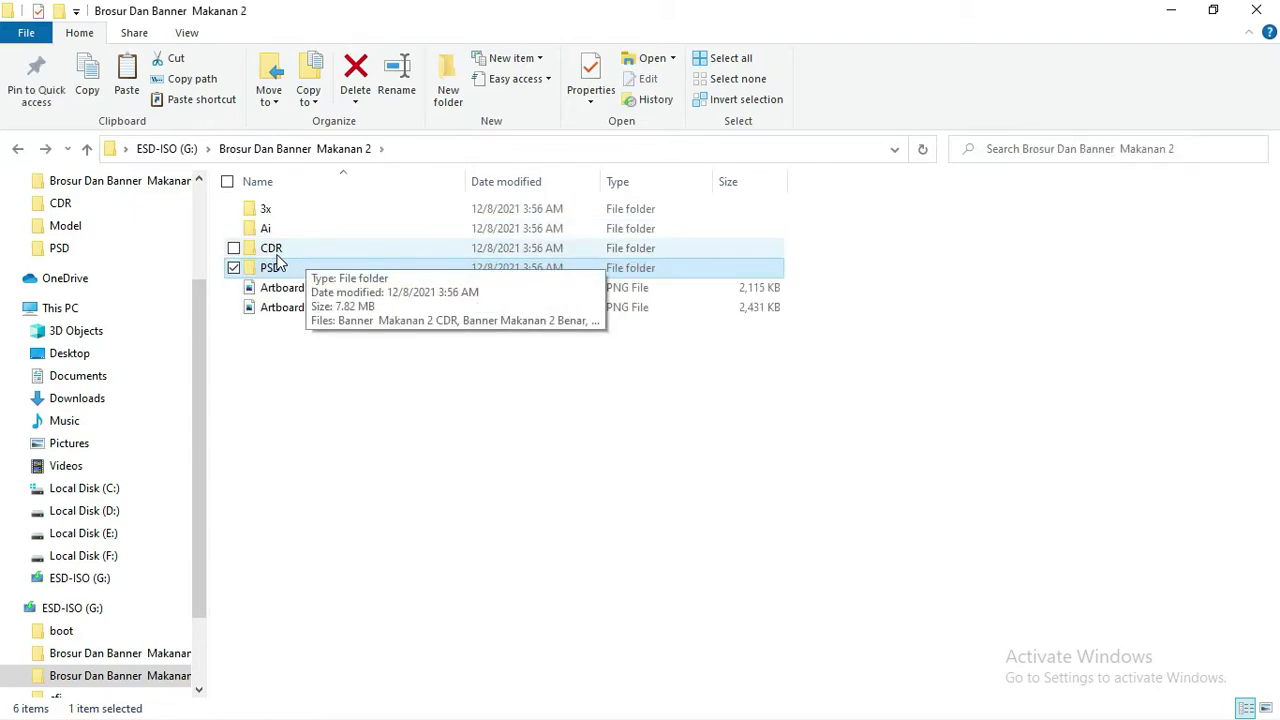
Step: Open the Banner Makanan 2 and Brosur Makanan 2 CDR files in CorelDRAW
double_click(279, 256)
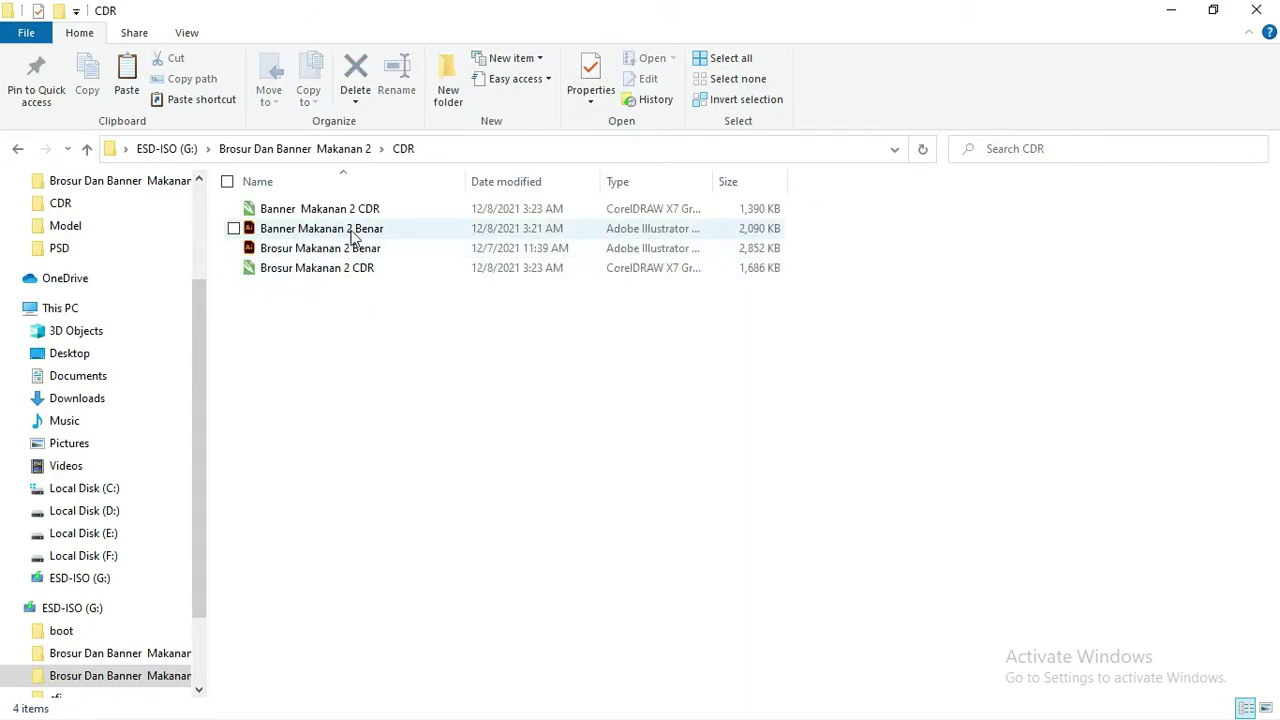
click(343, 208)
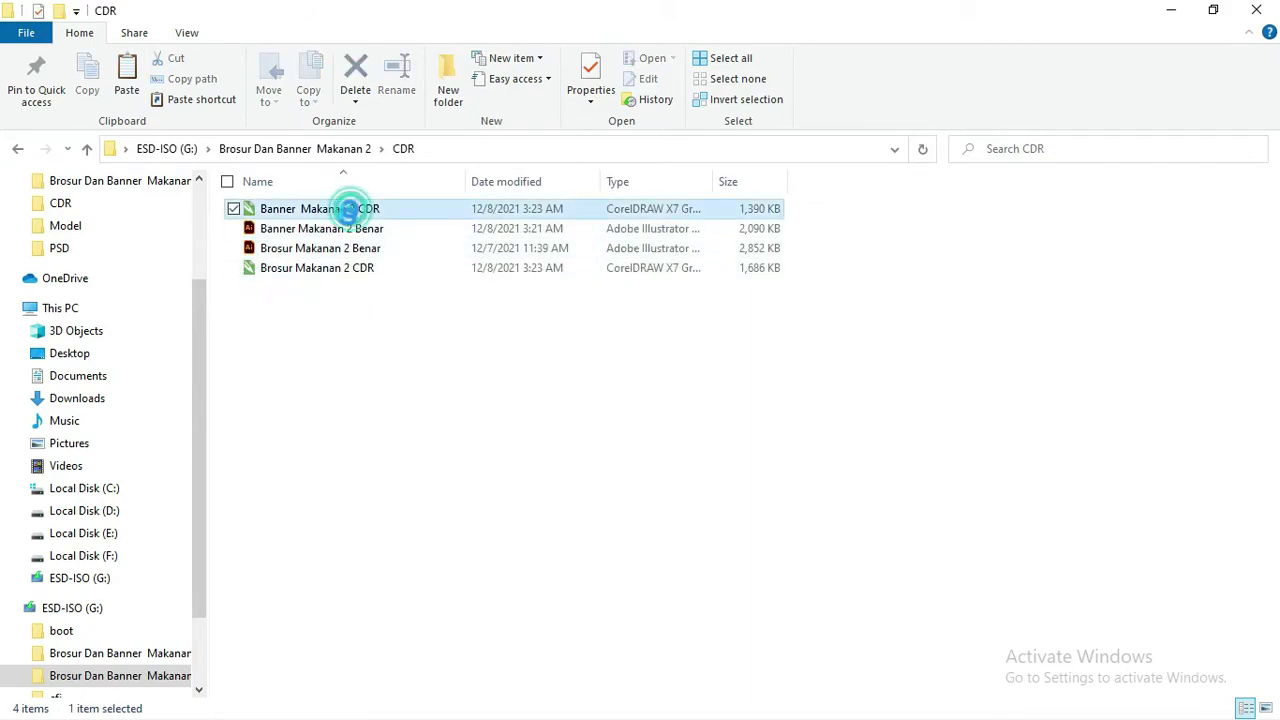
ctrl+click(348, 274)
right_click(348, 274)
click(390, 289)
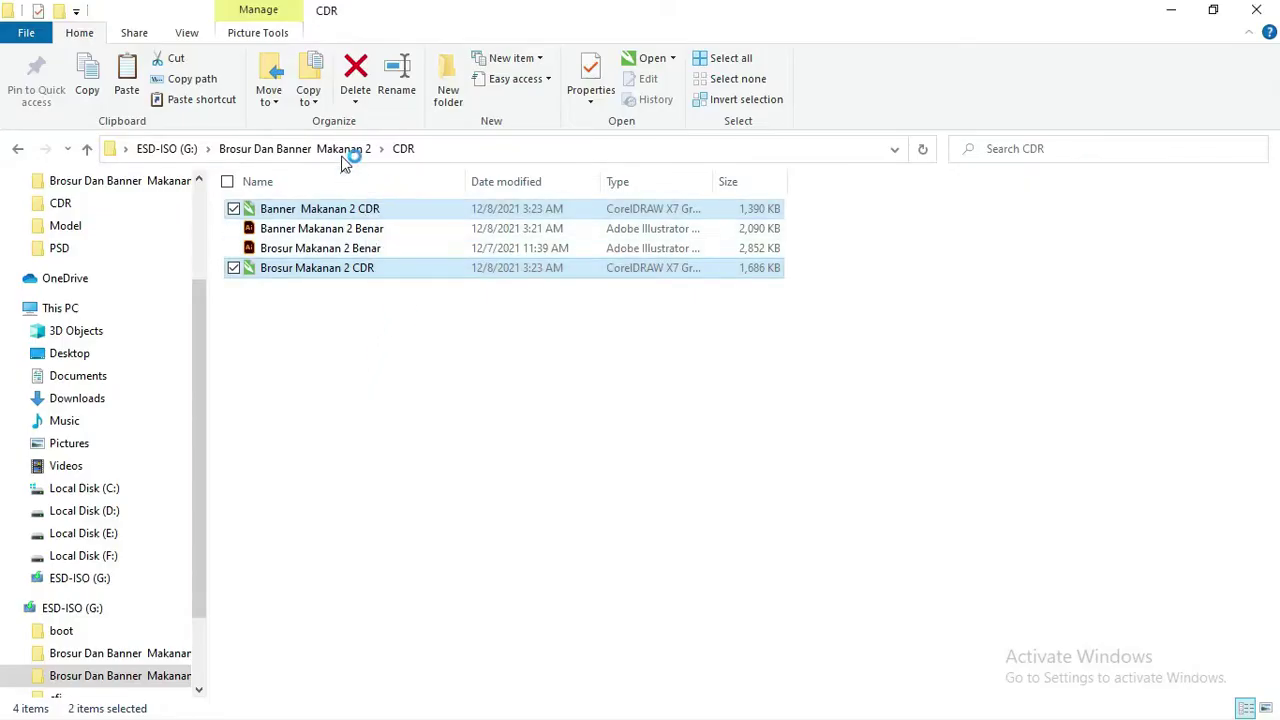
Step: Open all four PSD files from the PSD folder in Photoshop and switch to Photoshop
key(alt+Tab)
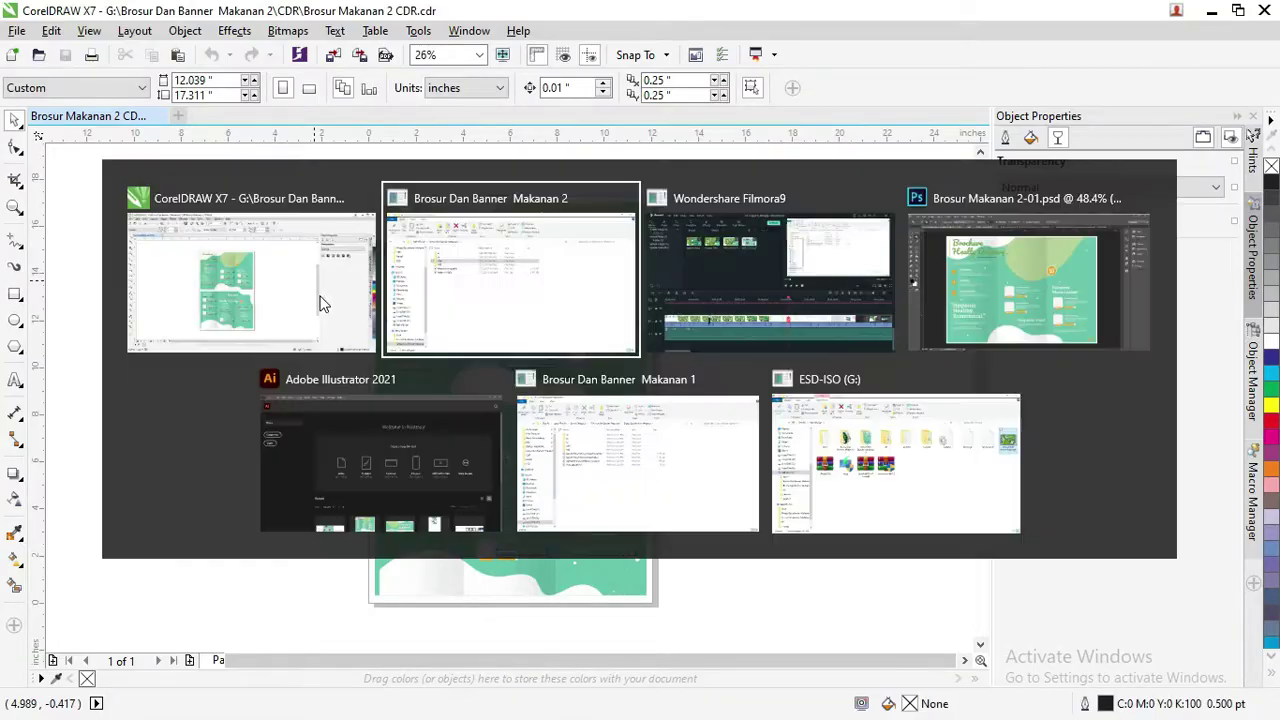
click(300, 270)
double_click(299, 270)
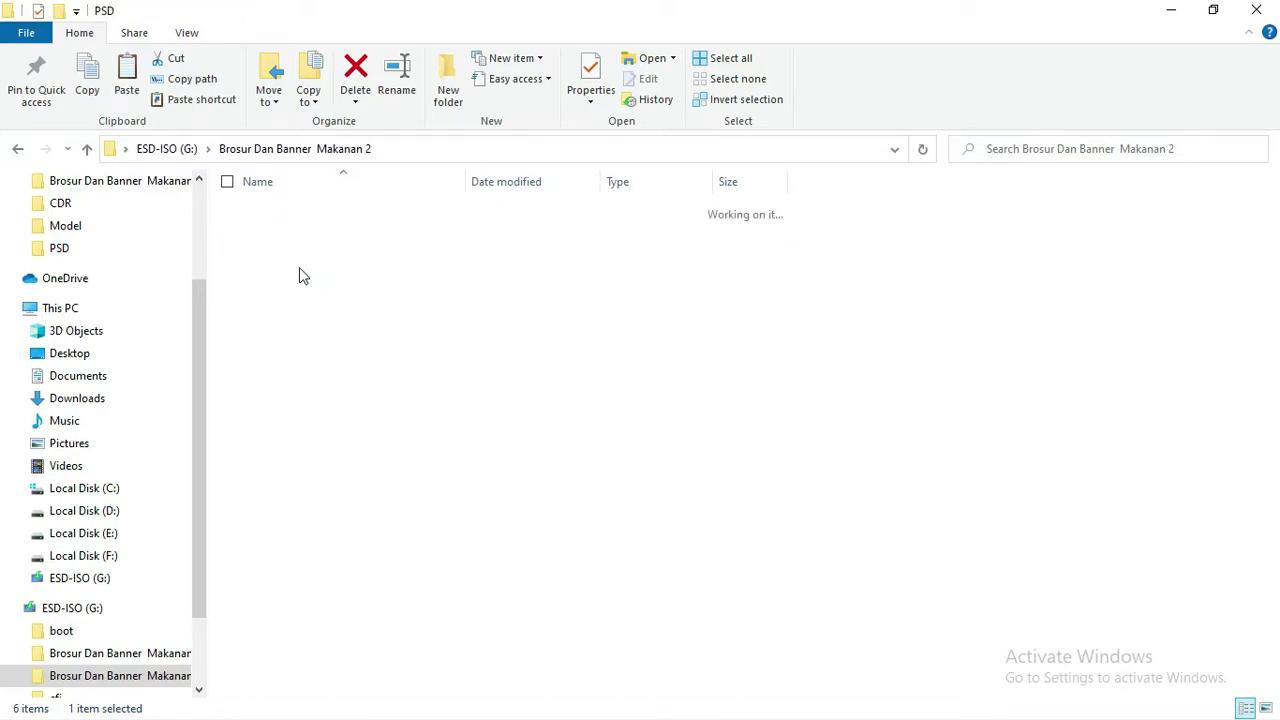
click(297, 214)
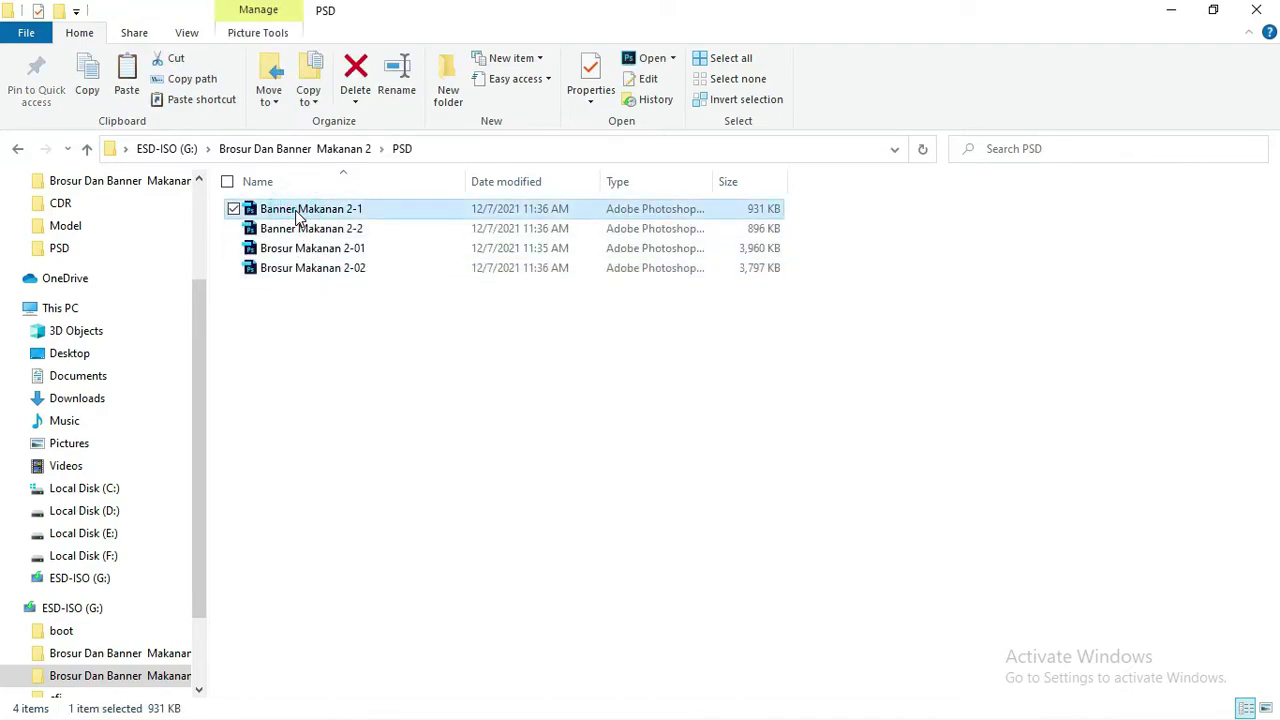
shift+click(298, 270)
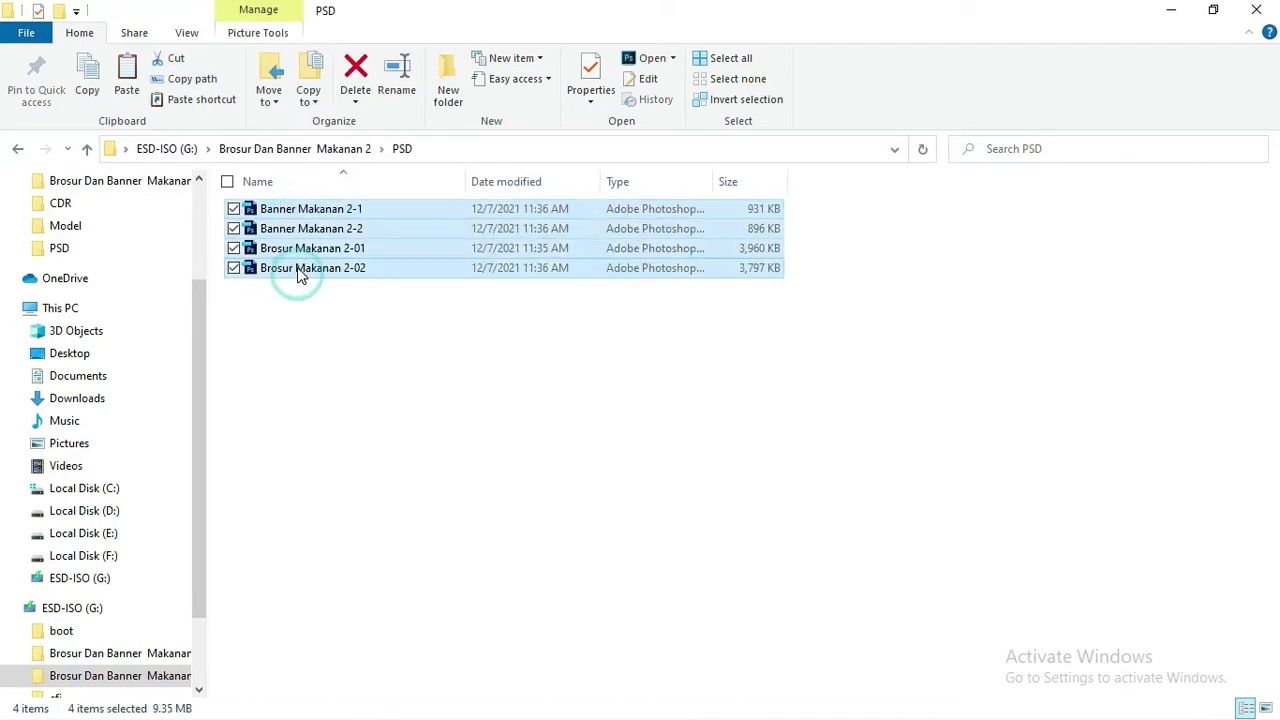
right_click(300, 270)
click(335, 281)
key(alt+Tab)
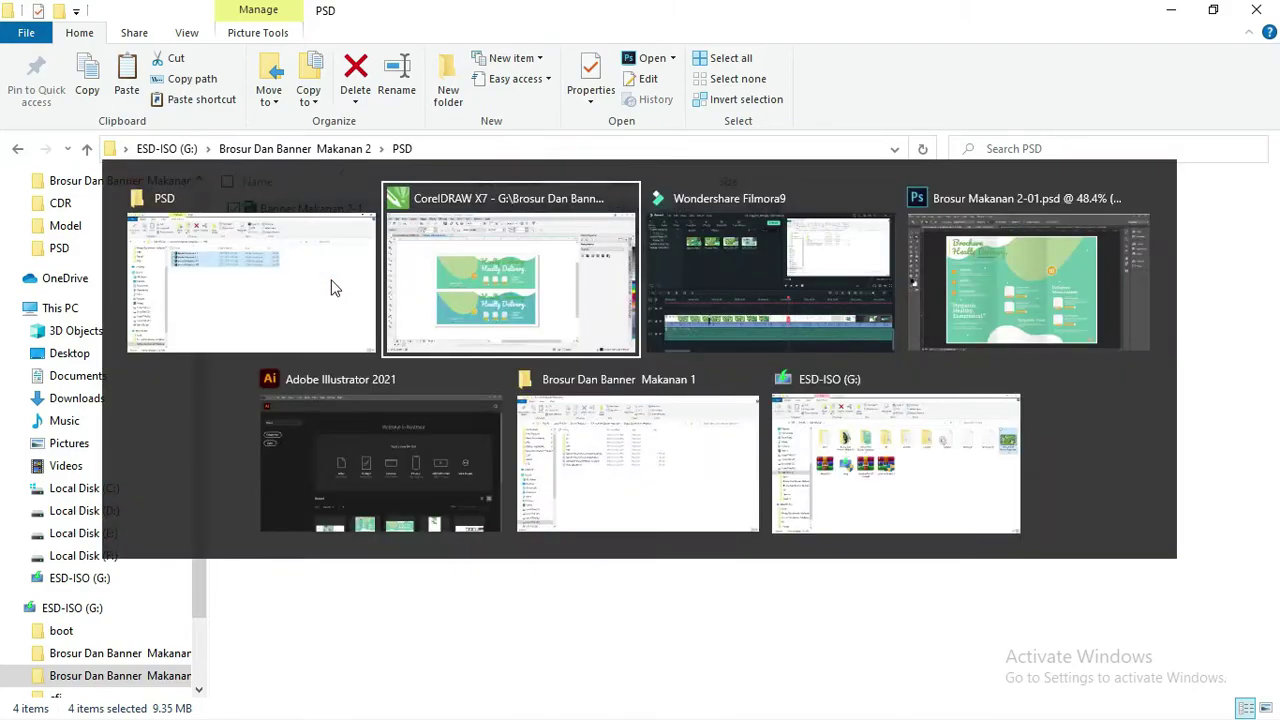
key(alt+Tab)
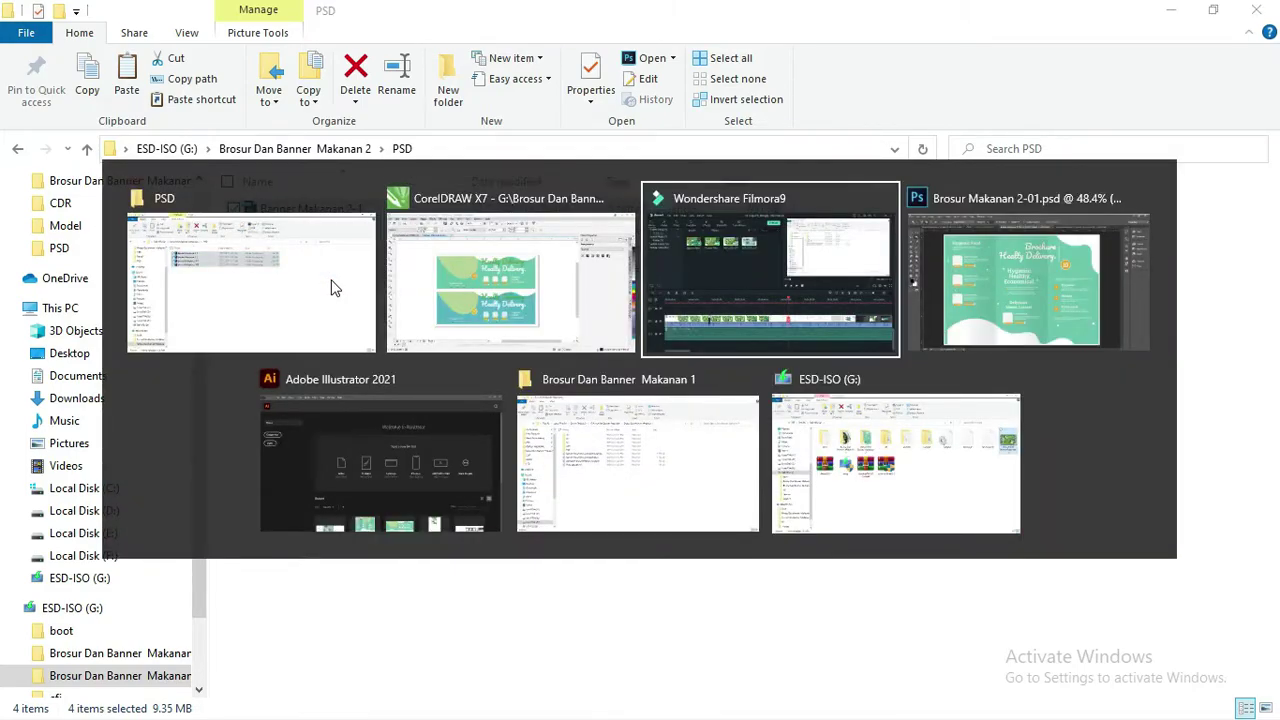
key(alt+Tab)
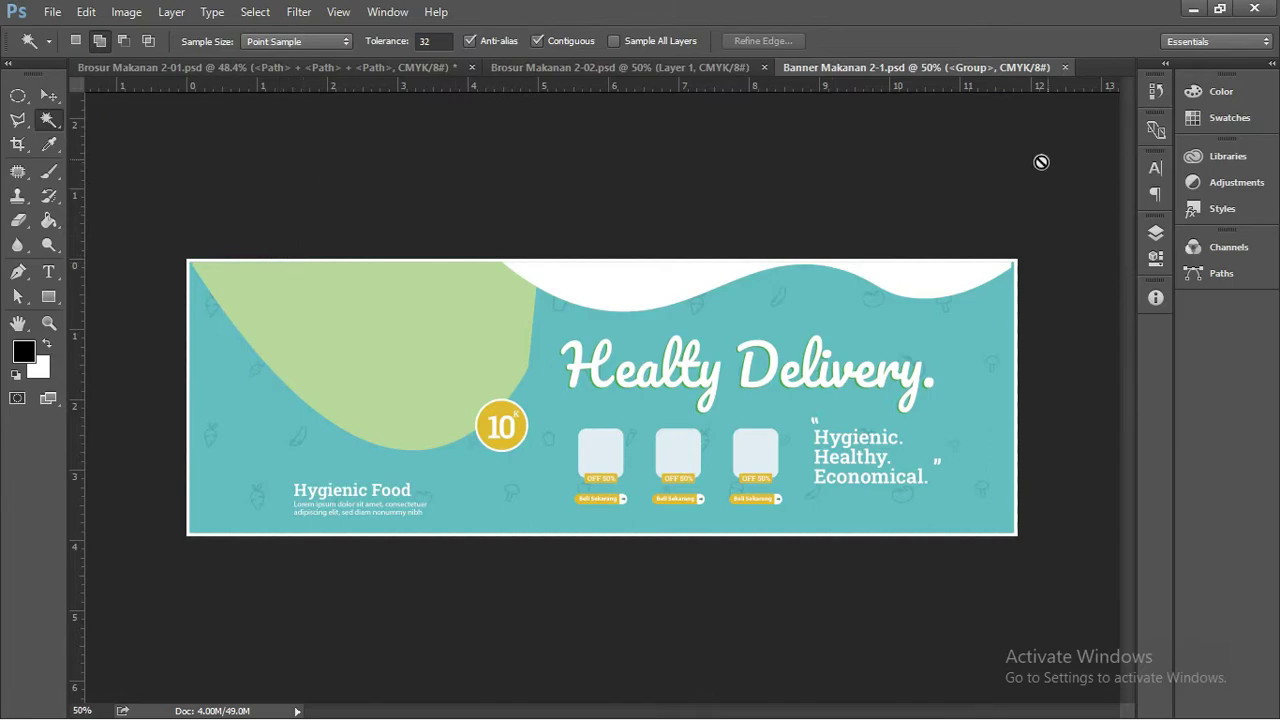
Step: Check the Brosur 2-01, Brosur 2-02 and Banner tabs, settling on Brosur Makanan 2-01 at 52%
click(279, 67)
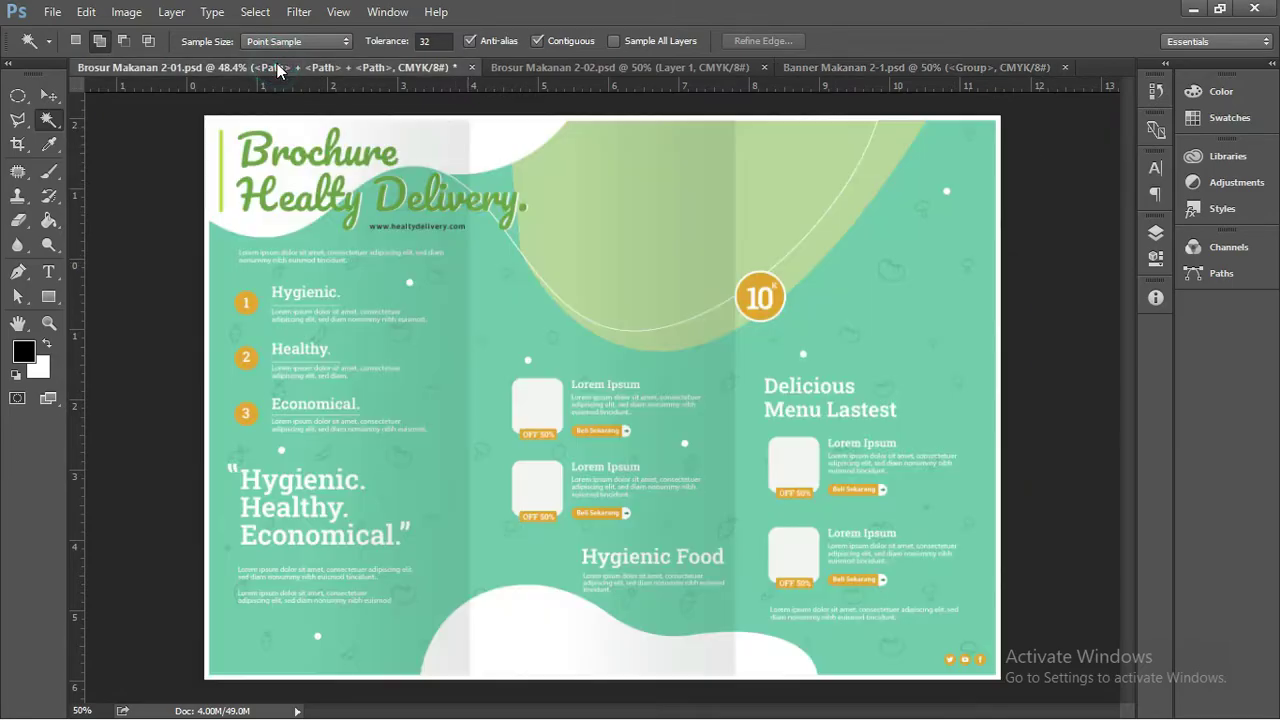
click(590, 68)
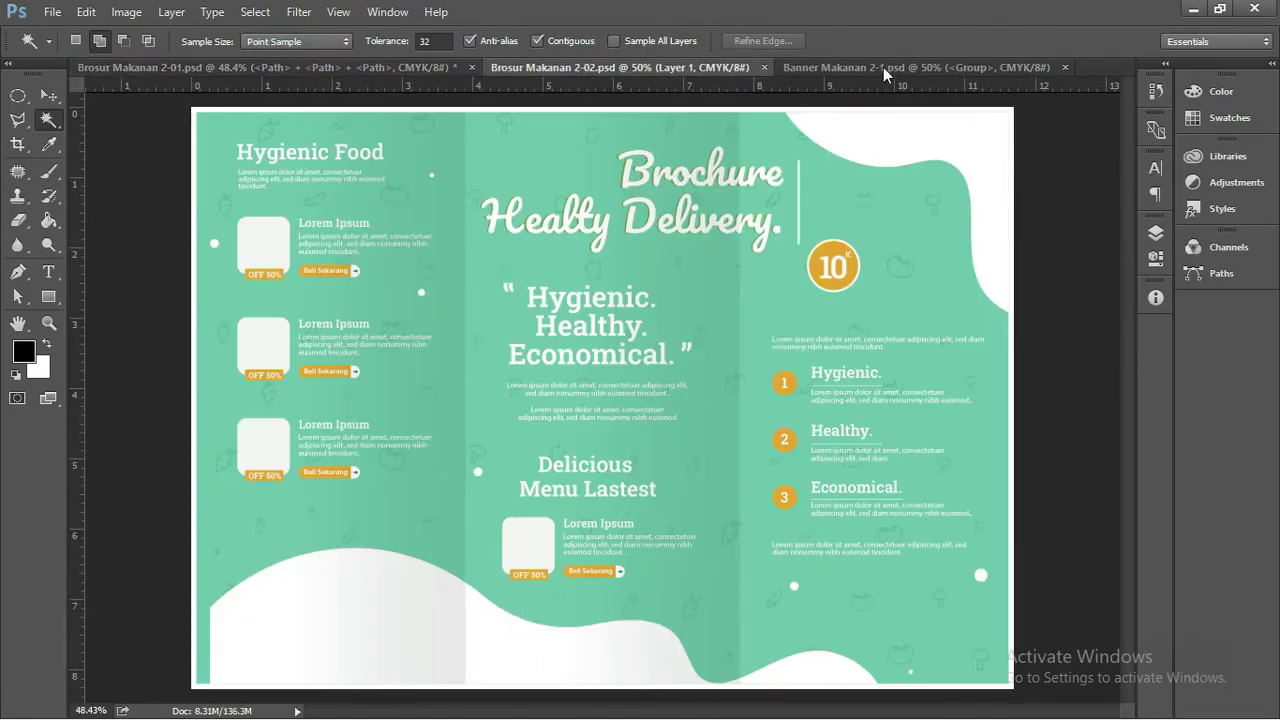
click(883, 67)
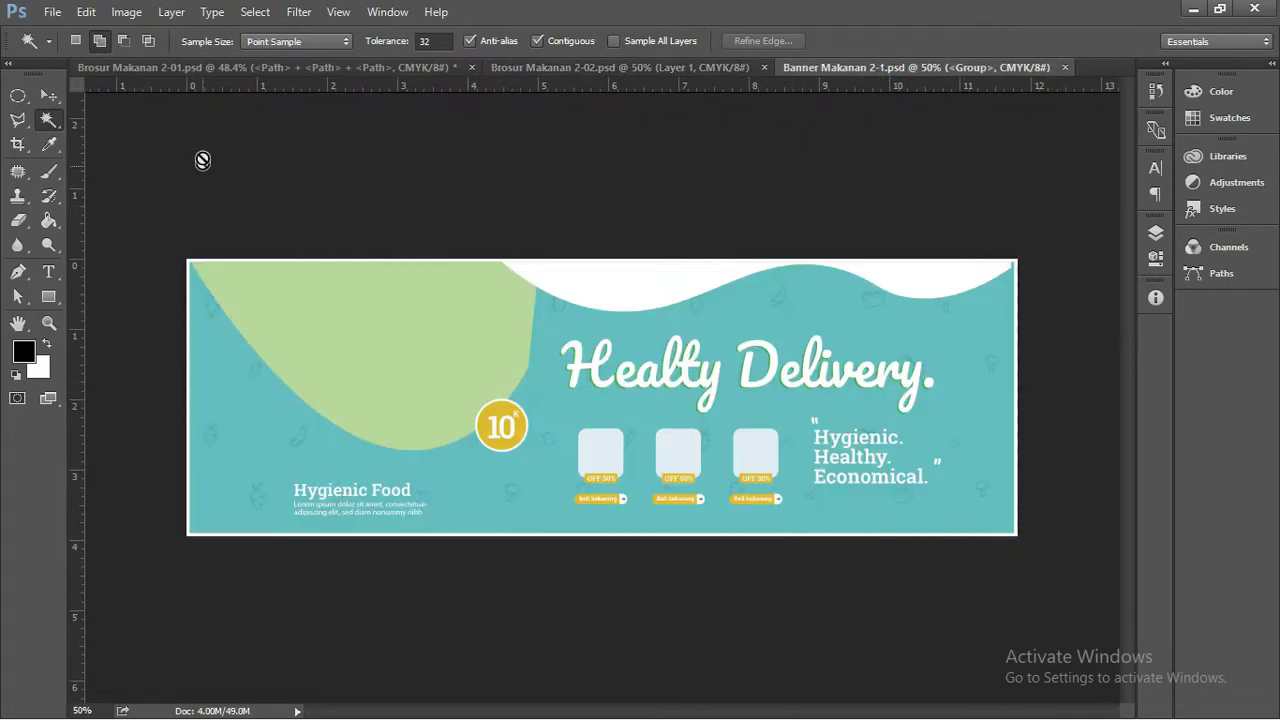
click(192, 70)
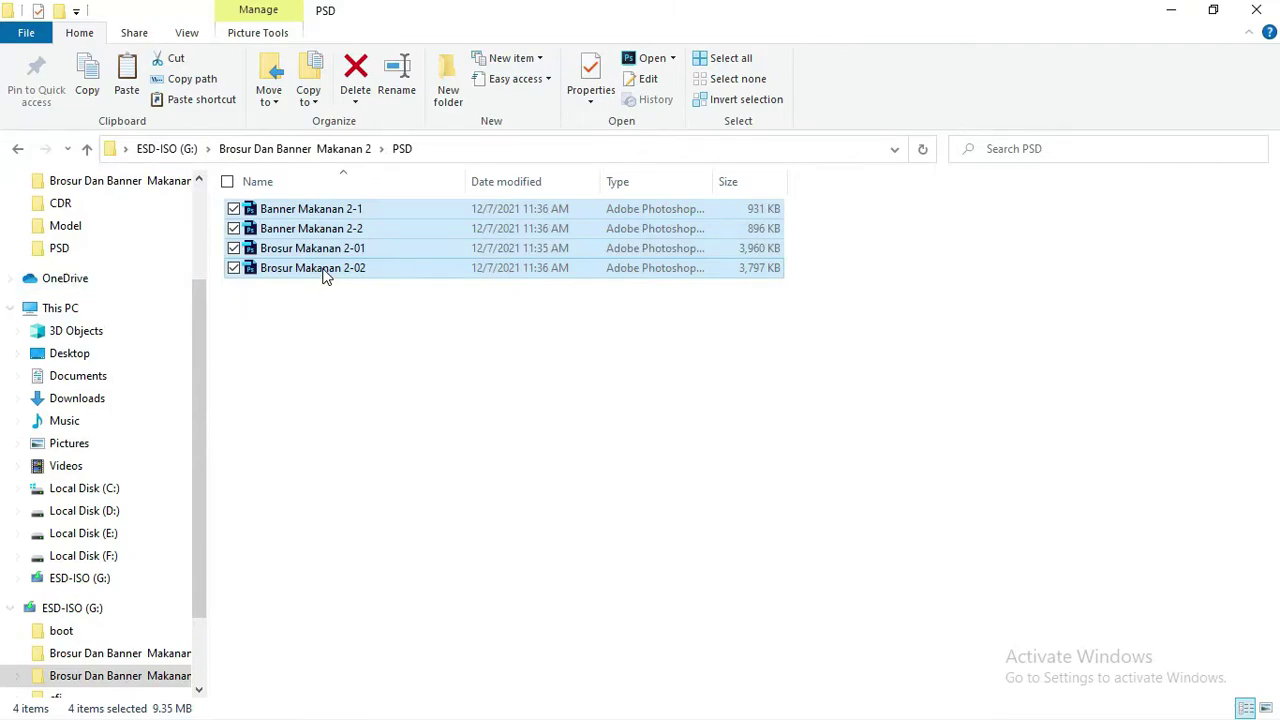
click(322, 270)
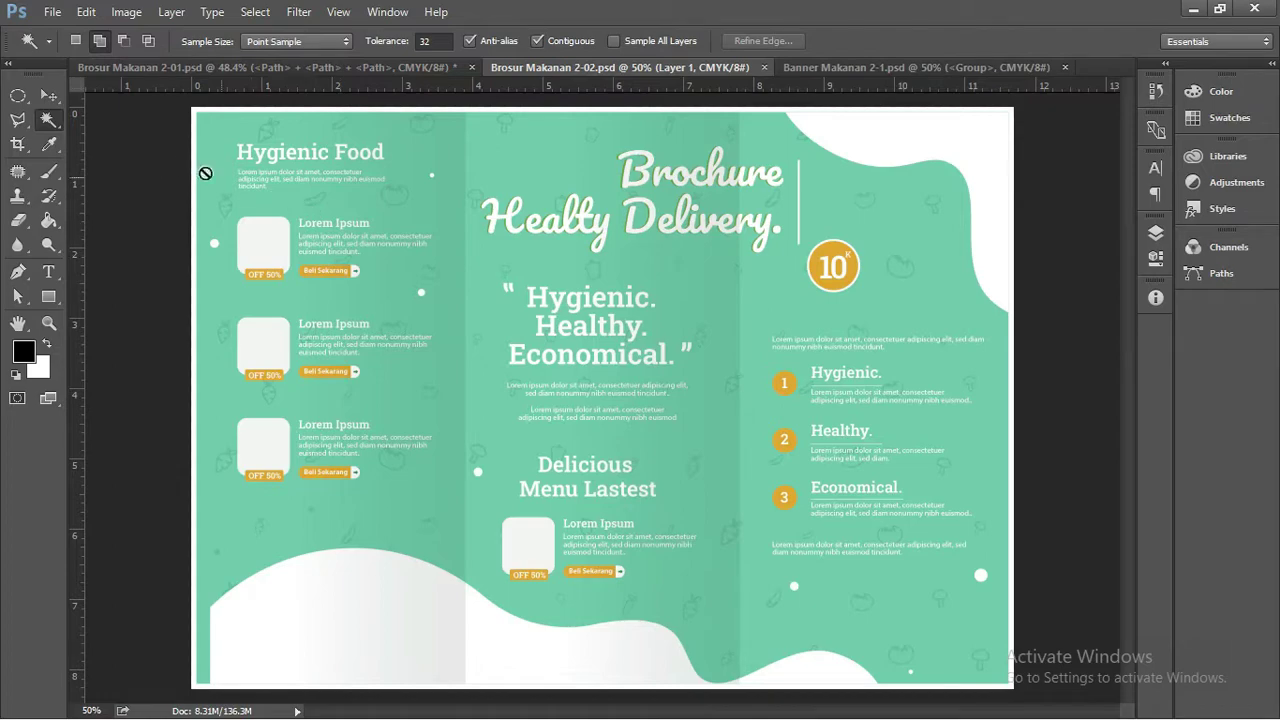
click(166, 70)
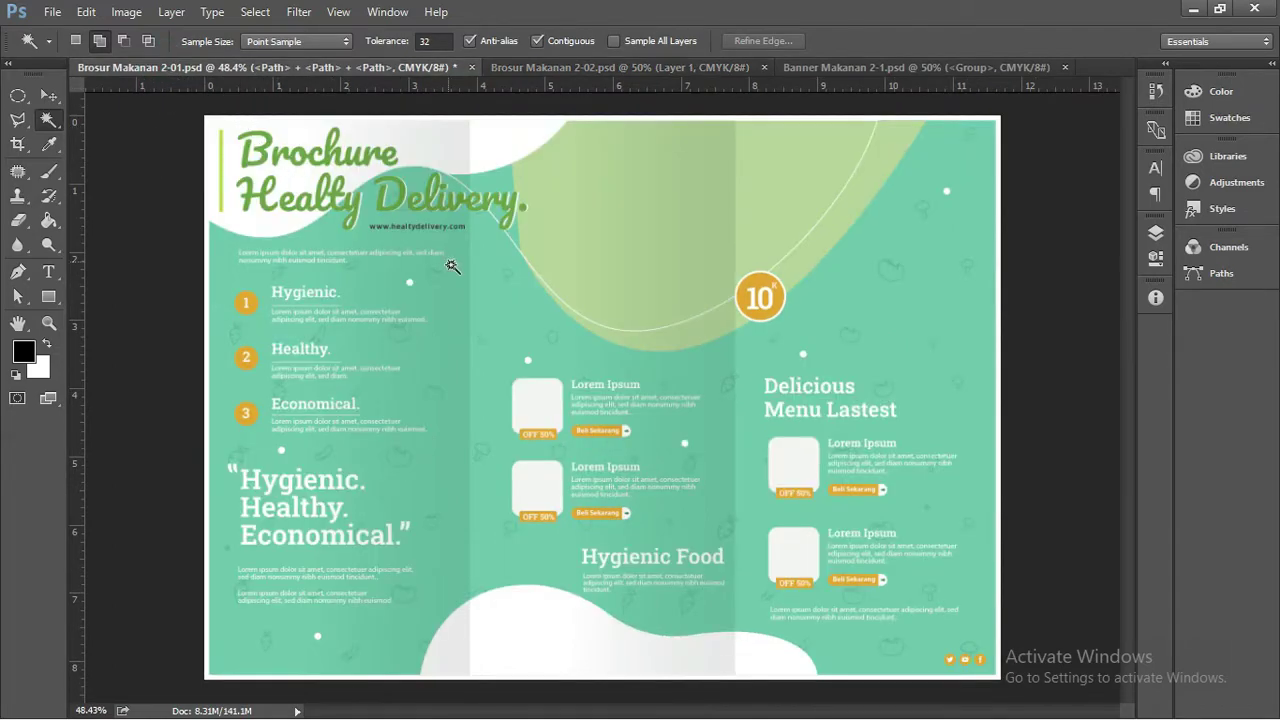
scroll(537, 355, up, 2)
scroll(537, 355, up, 2)
scroll(537, 355, down, 2)
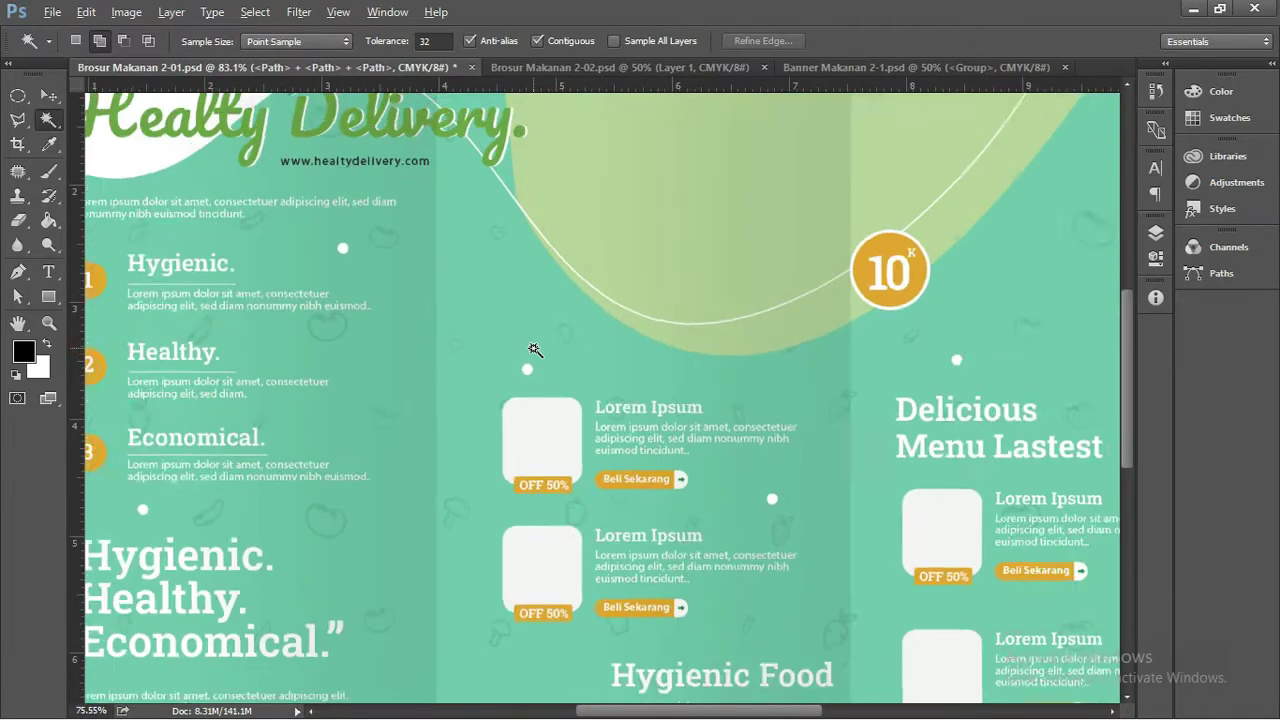
scroll(535, 350, down, 2)
key(alt)
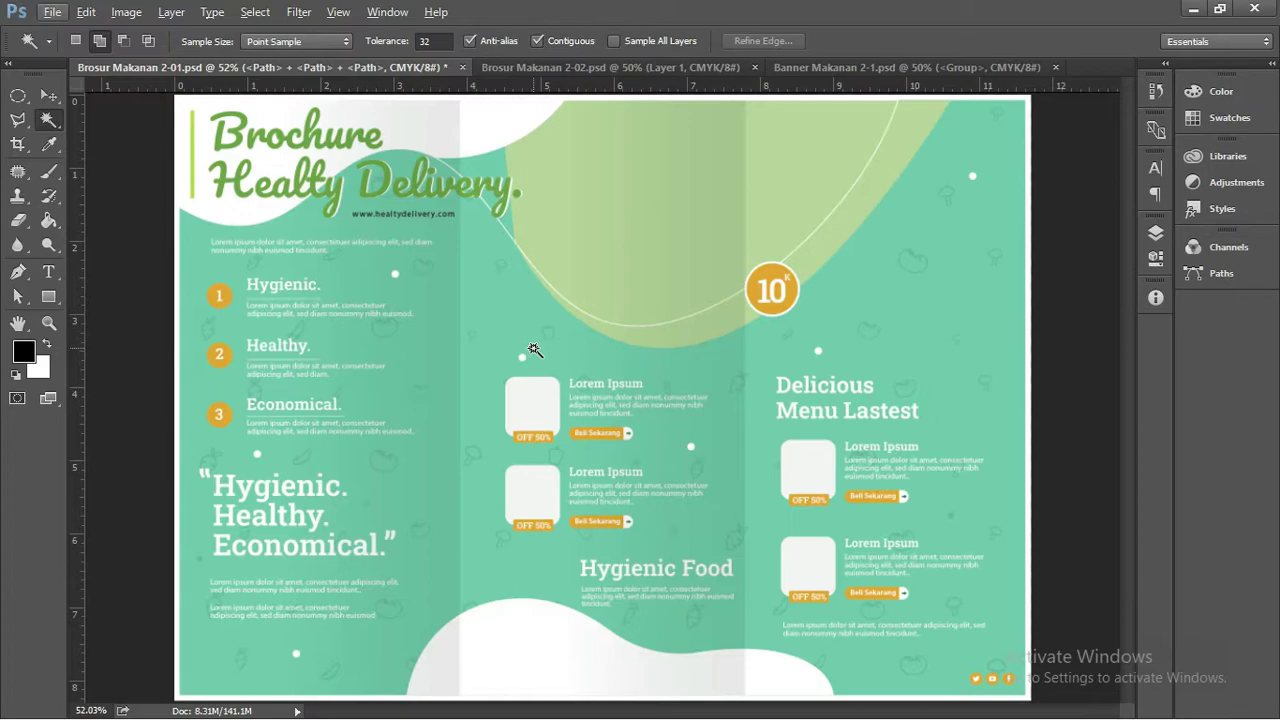
key(alt)
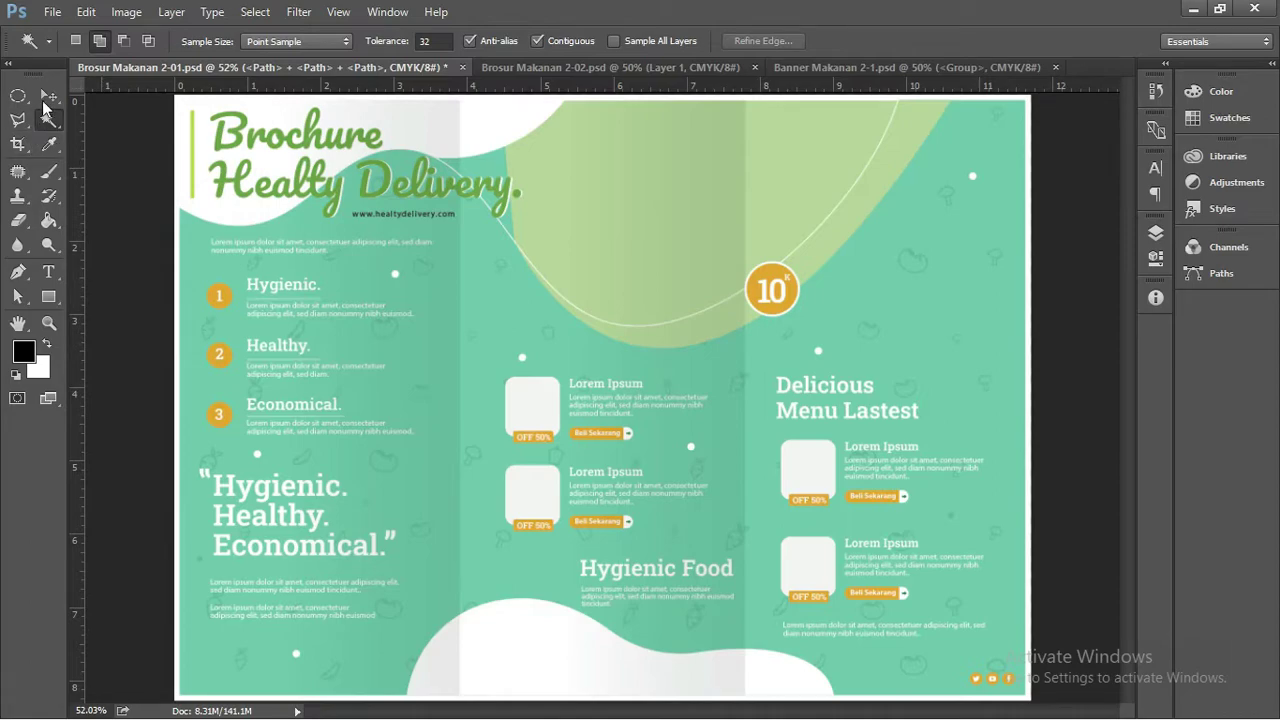
Step: With the Move tool, select the top layer of paths and ellipses
click(47, 97)
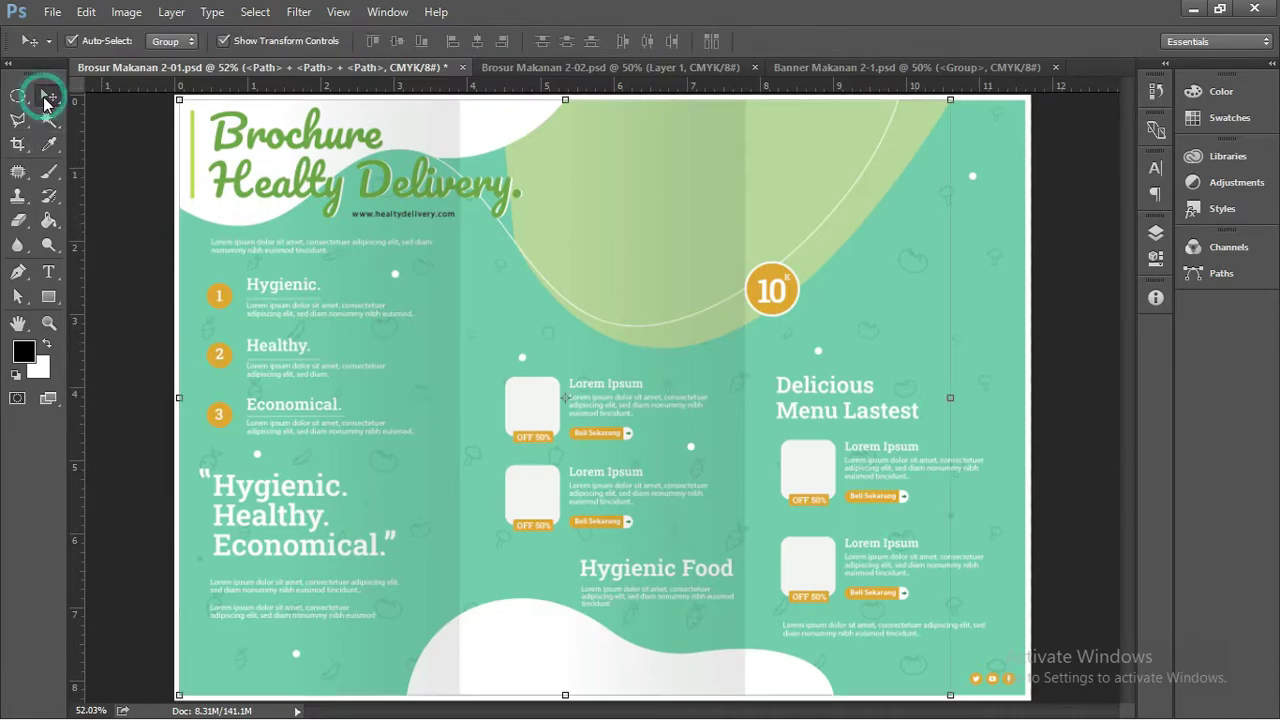
click(1058, 263)
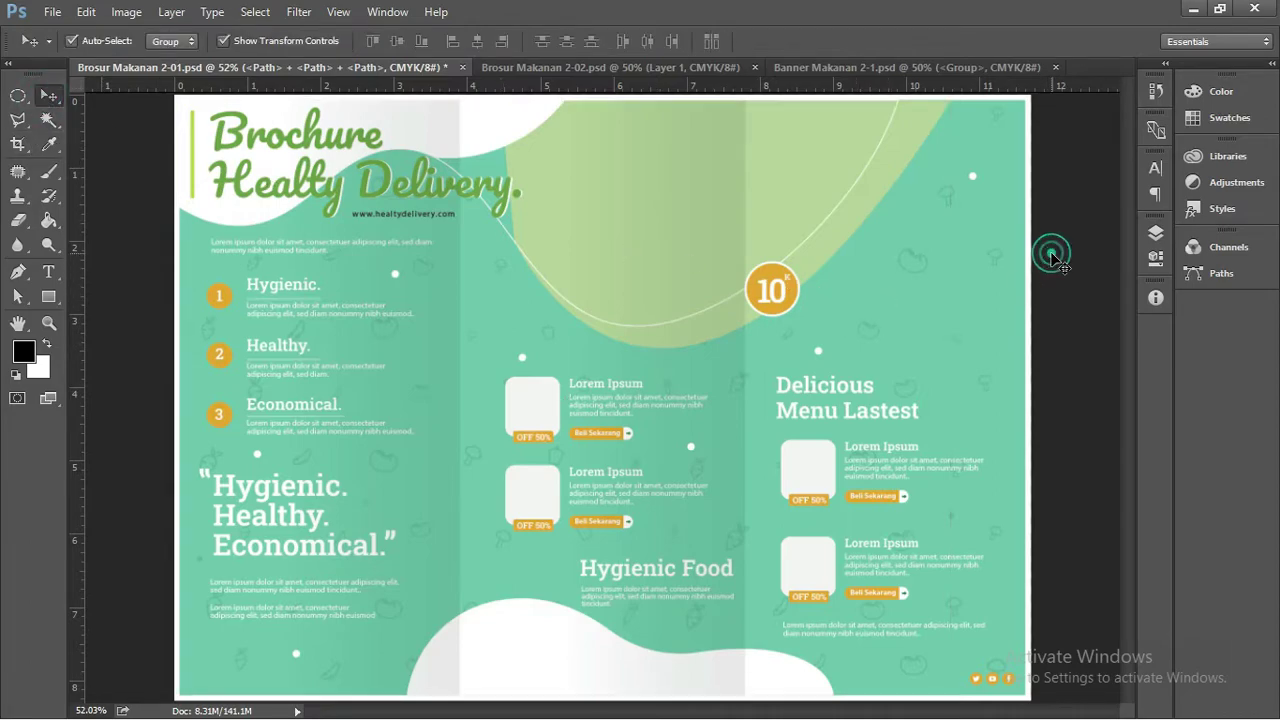
click(1156, 234)
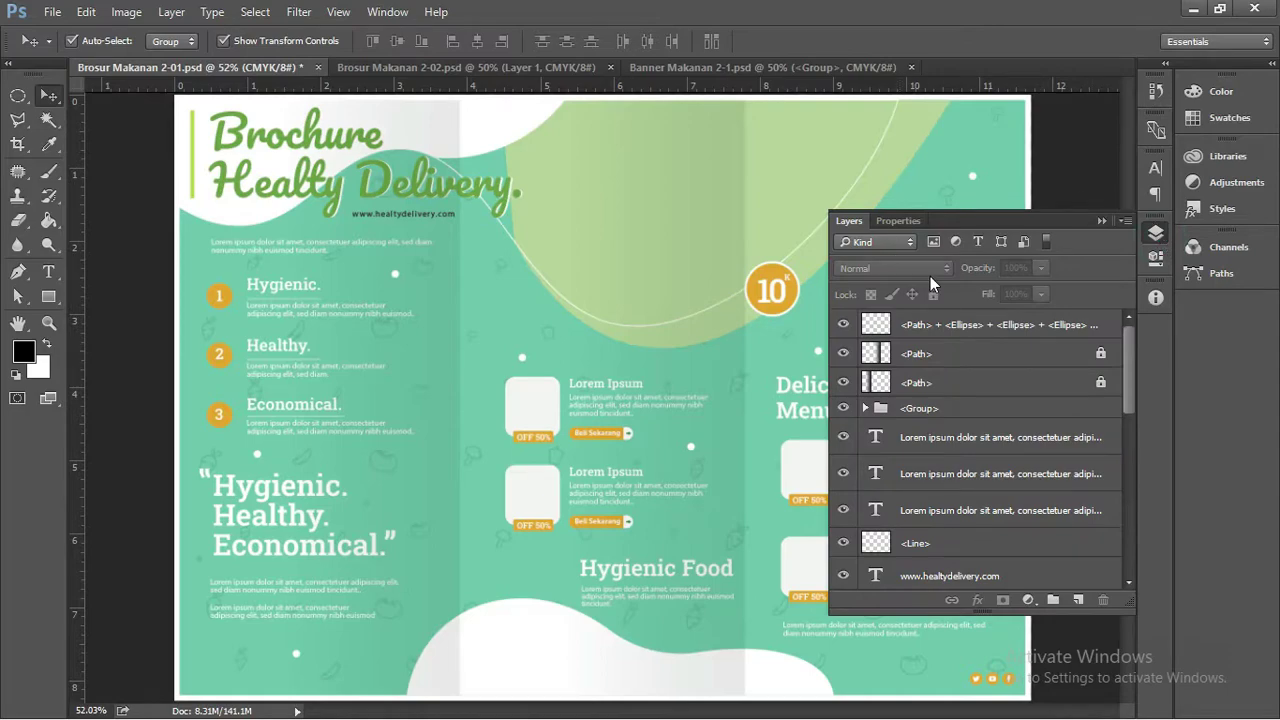
click(1036, 328)
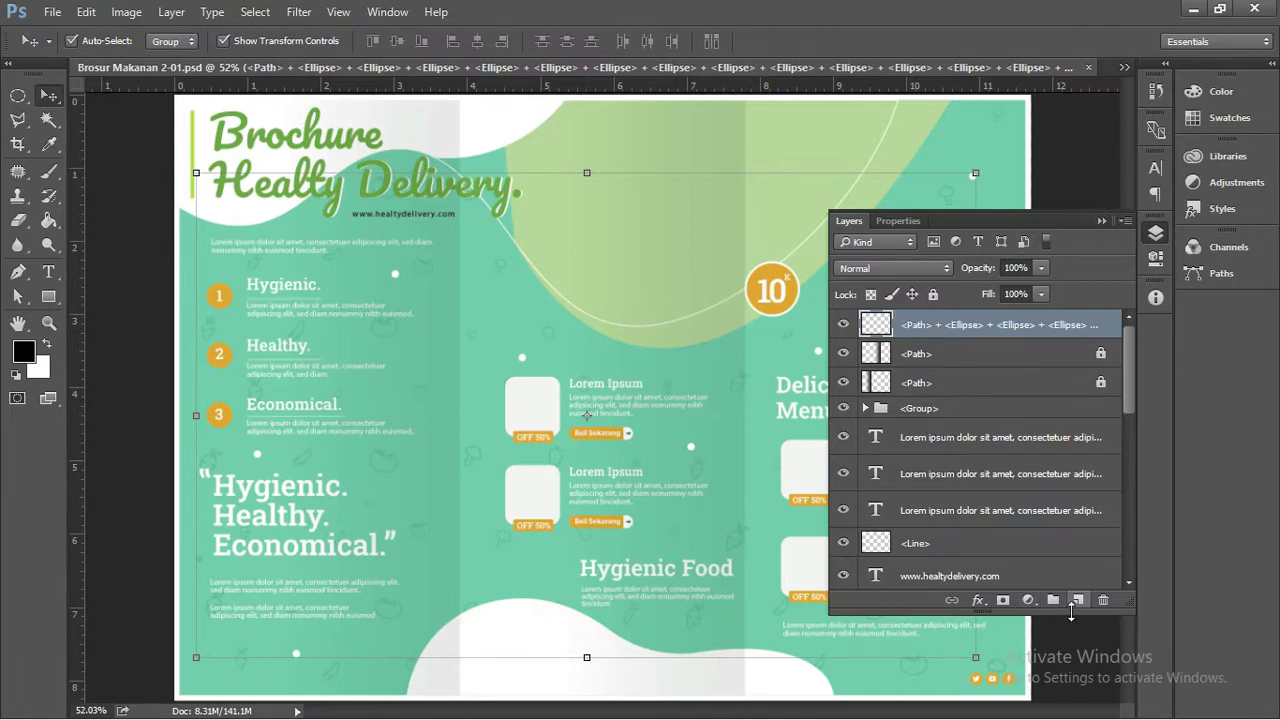
Step: Add a Hue/Saturation adjustment layer with hue -4 and saturation +75
click(1028, 600)
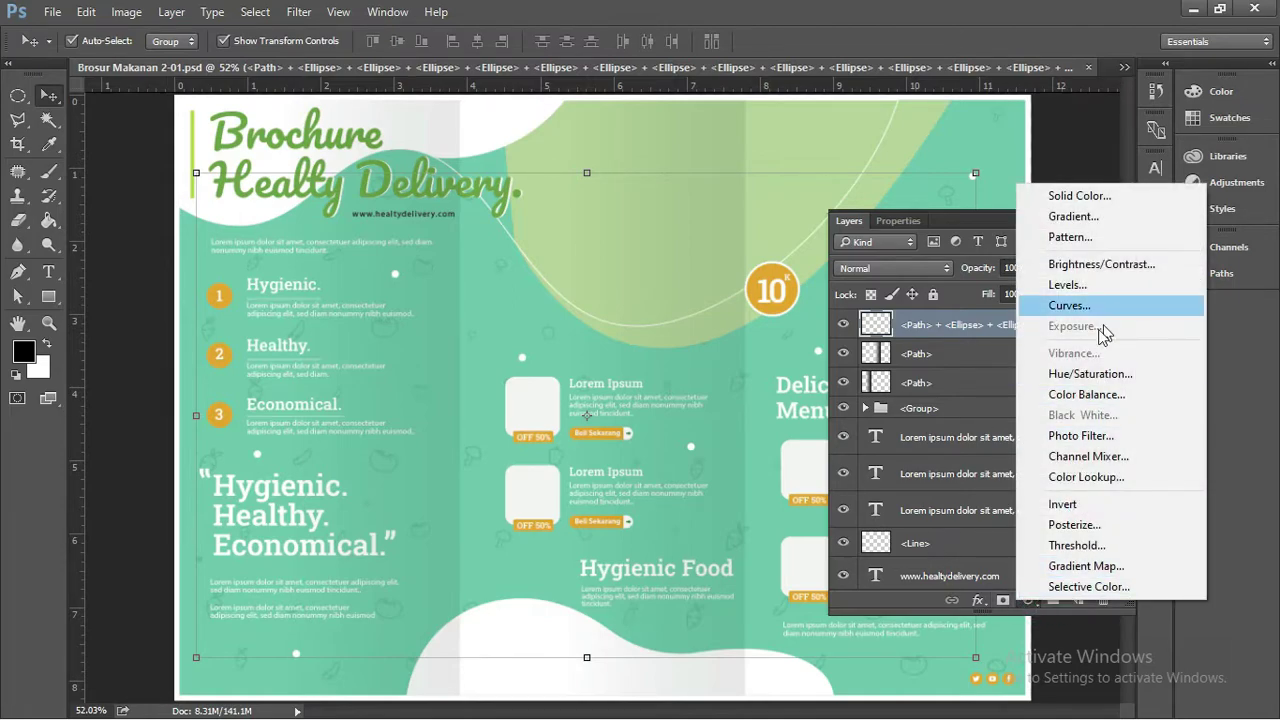
click(1088, 373)
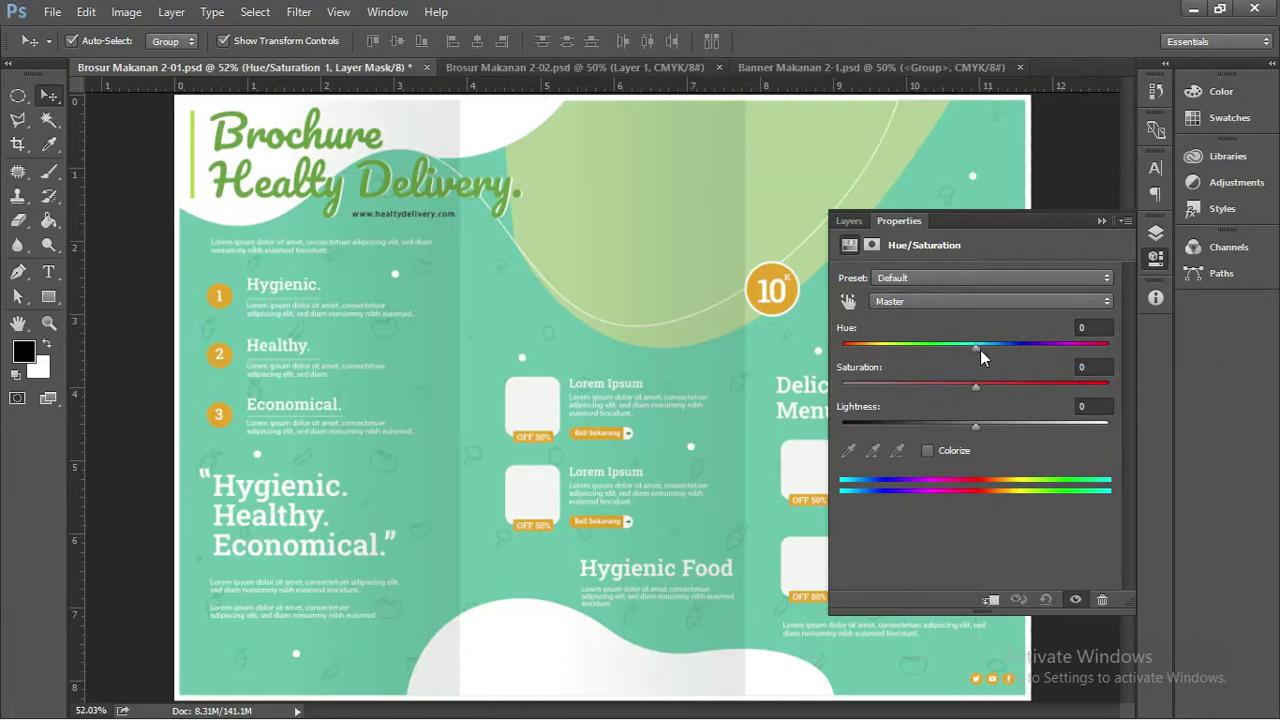
mouse_move(976, 350)
mouse_down()
mouse_move(1003, 348)
mouse_move(987, 348)
mouse_move(985, 385)
mouse_move(1061, 385)
mouse_move(975, 386)
mouse_move(1055, 382)
mouse_up()
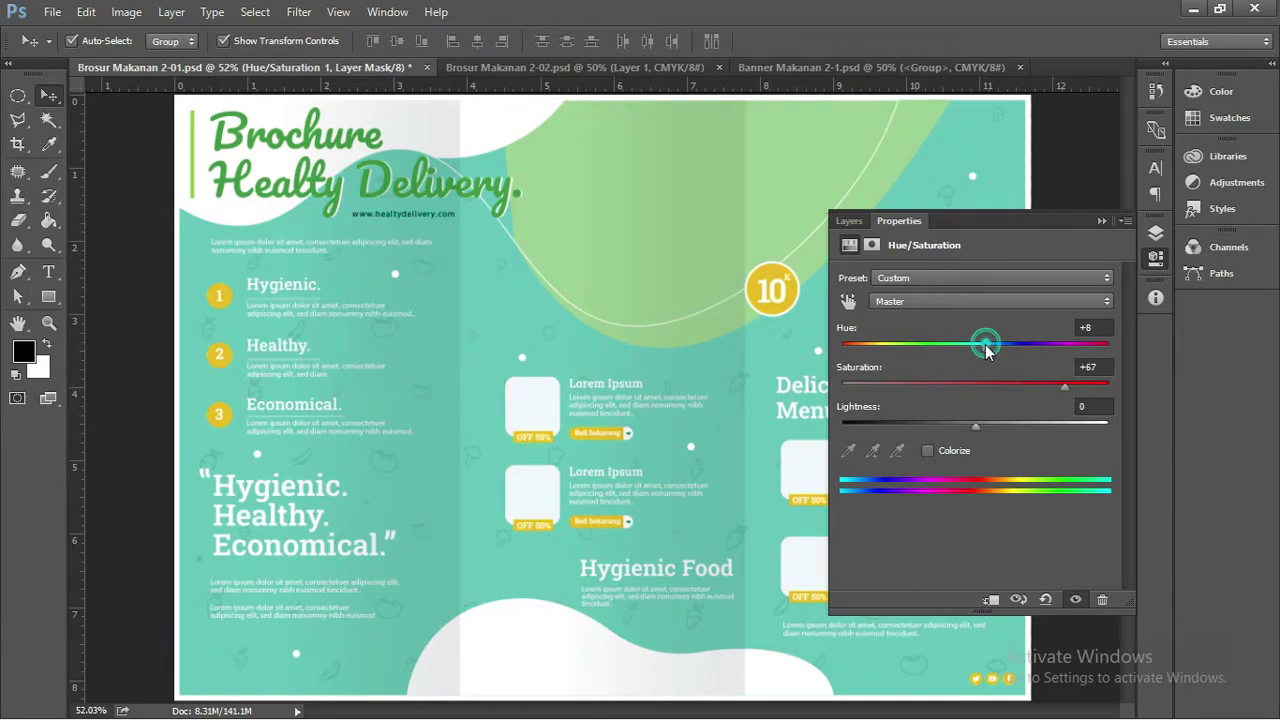
drag(986, 345, 970, 345)
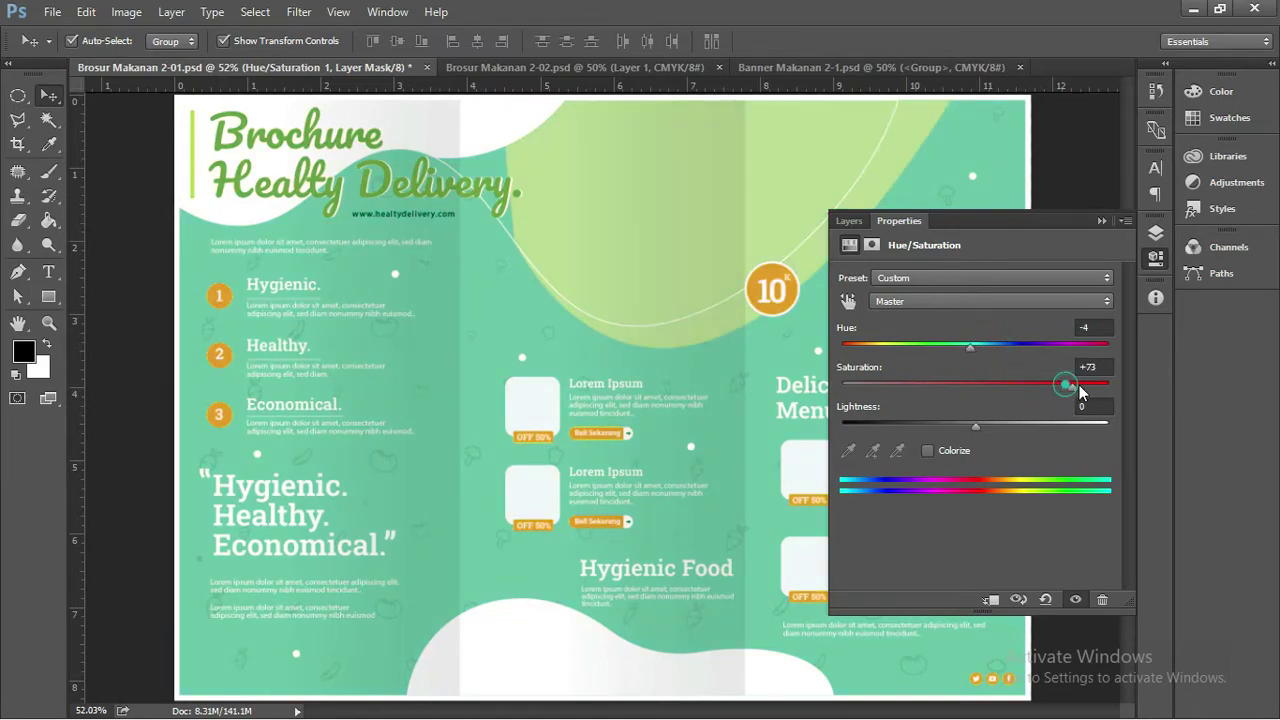
drag(1079, 385, 1075, 384)
Step: Toggle the adjustment layer's visibility to compare the brochure with and without it
click(1100, 220)
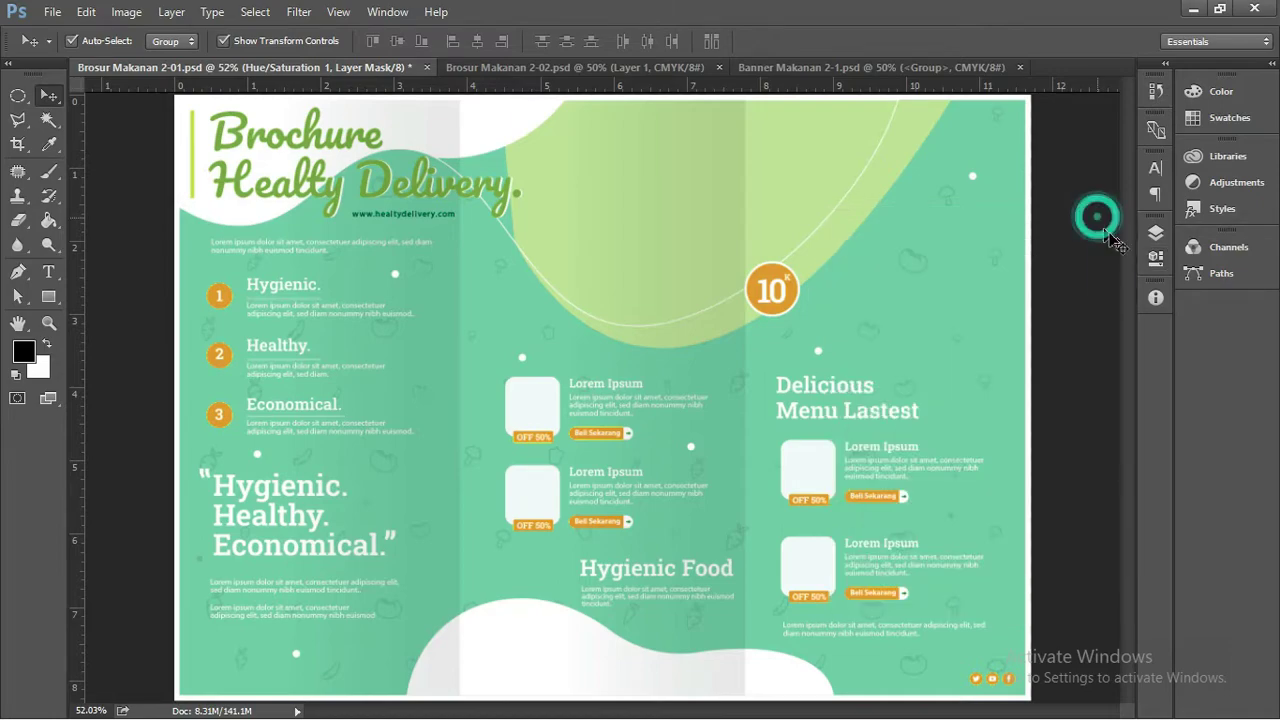
click(1156, 233)
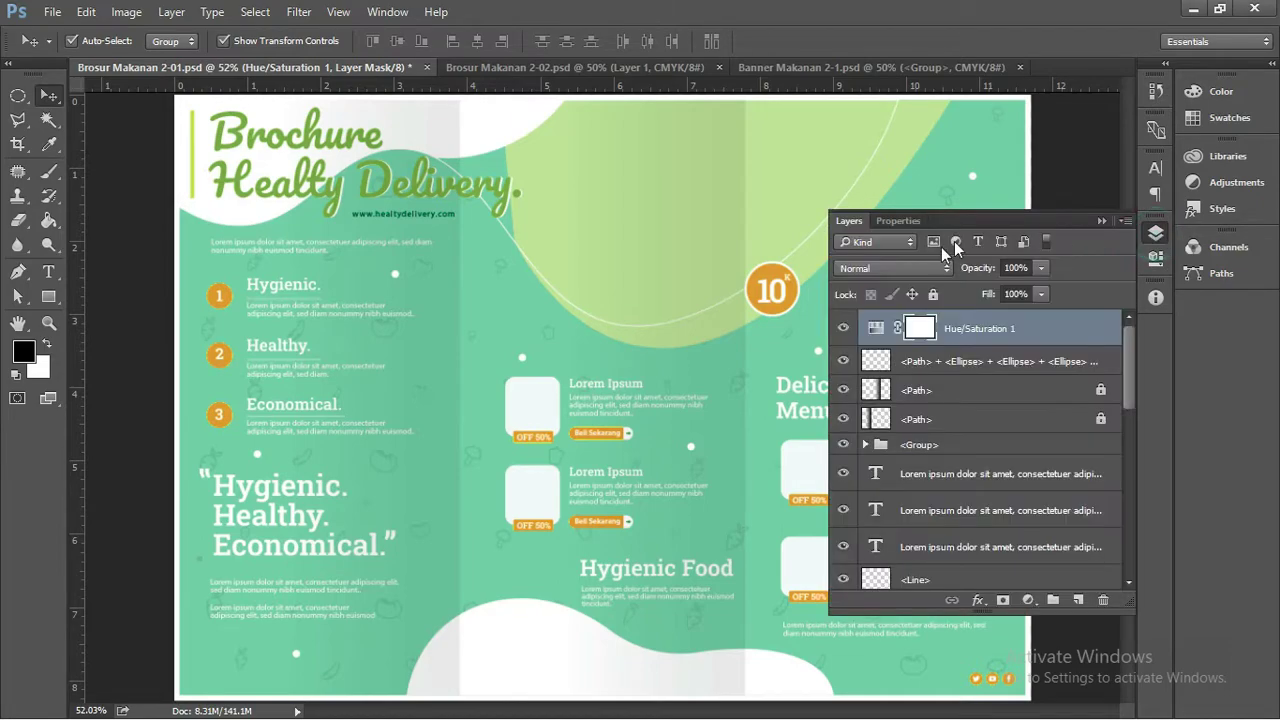
click(844, 329)
click(844, 329)
click(844, 329)
Step: Recolour the brochure to orange and pink tones with lower saturation
double_click(878, 331)
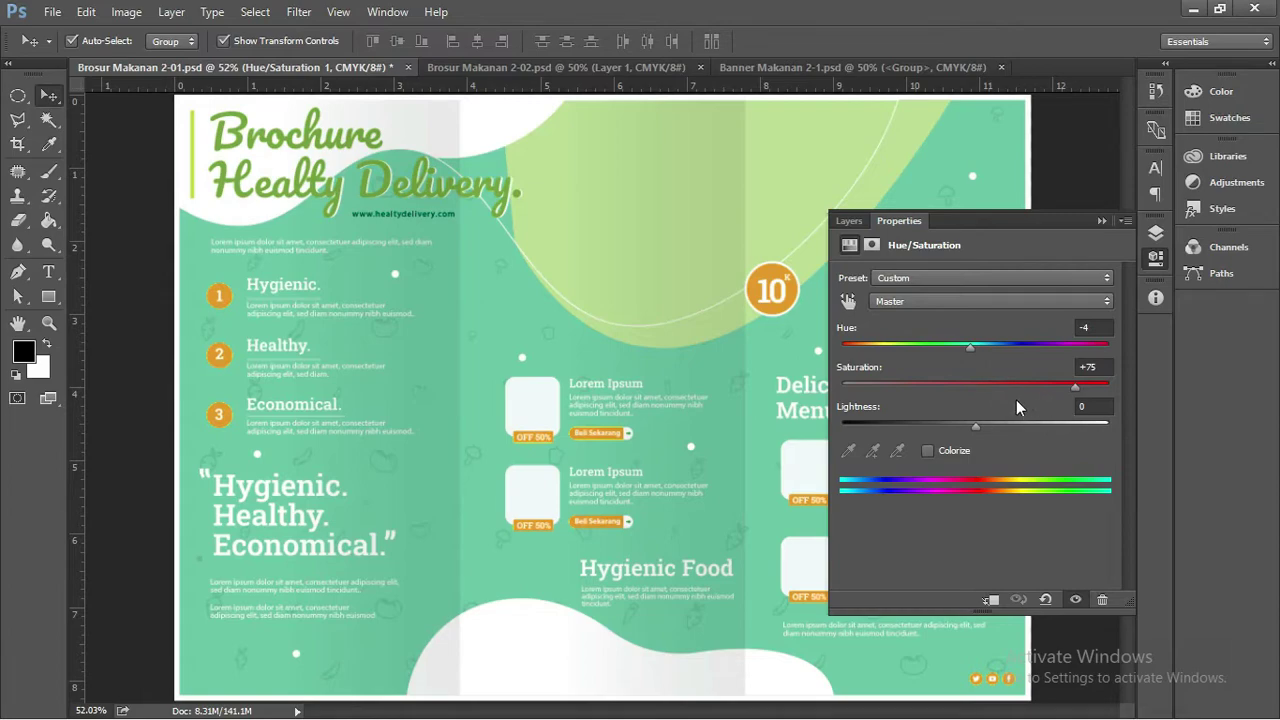
drag(972, 349, 878, 347)
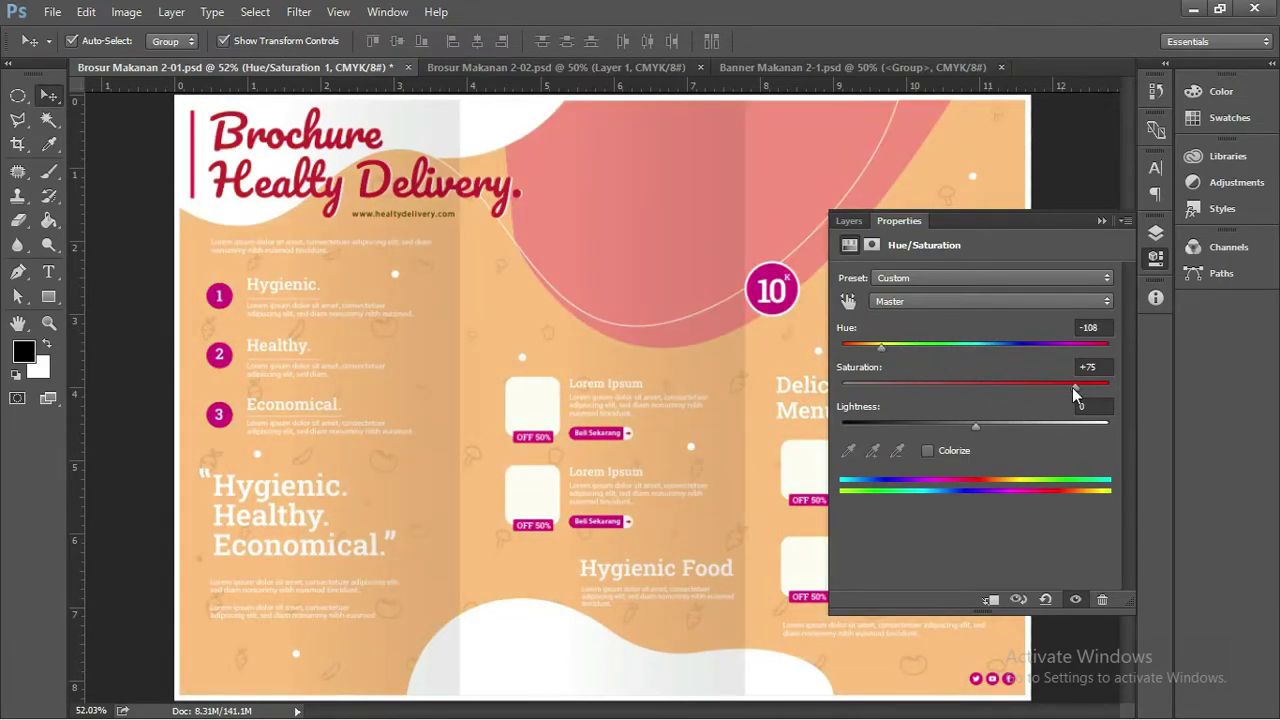
mouse_move(1073, 387)
mouse_down()
mouse_move(902, 385)
mouse_move(924, 385)
mouse_up()
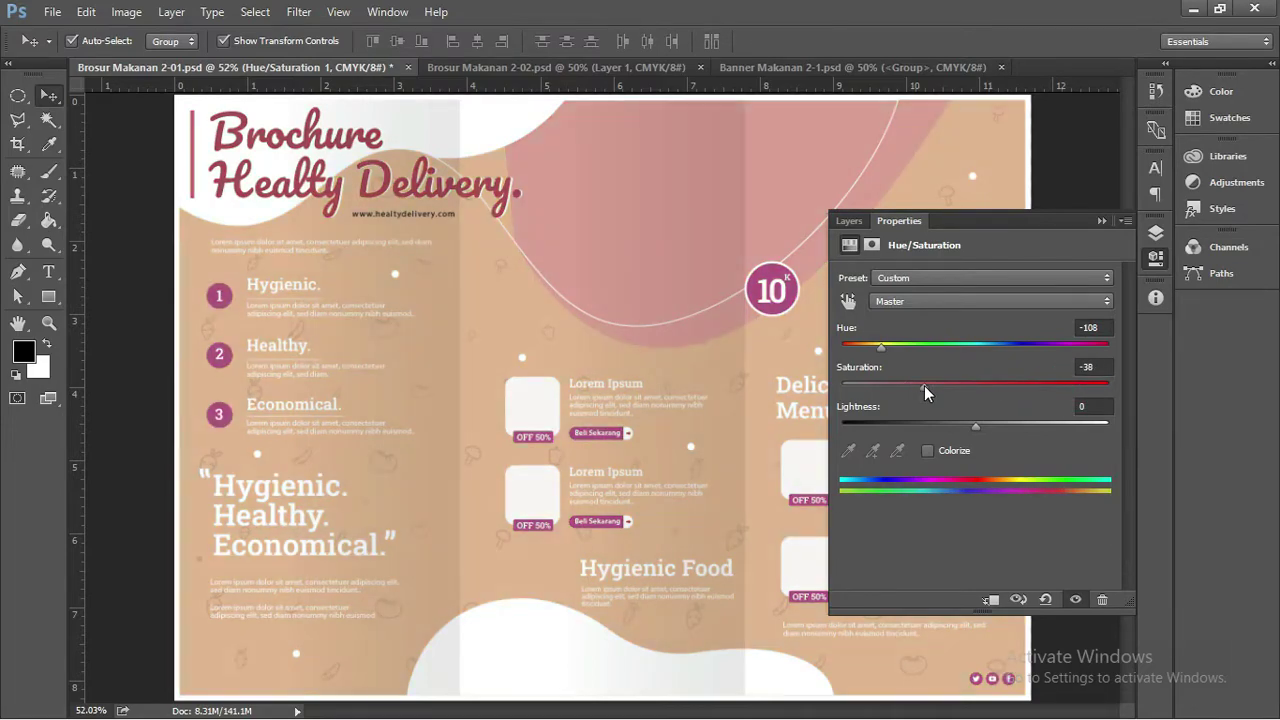
mouse_move(881, 347)
mouse_down()
mouse_move(866, 349)
mouse_move(1057, 349)
mouse_move(984, 349)
mouse_up()
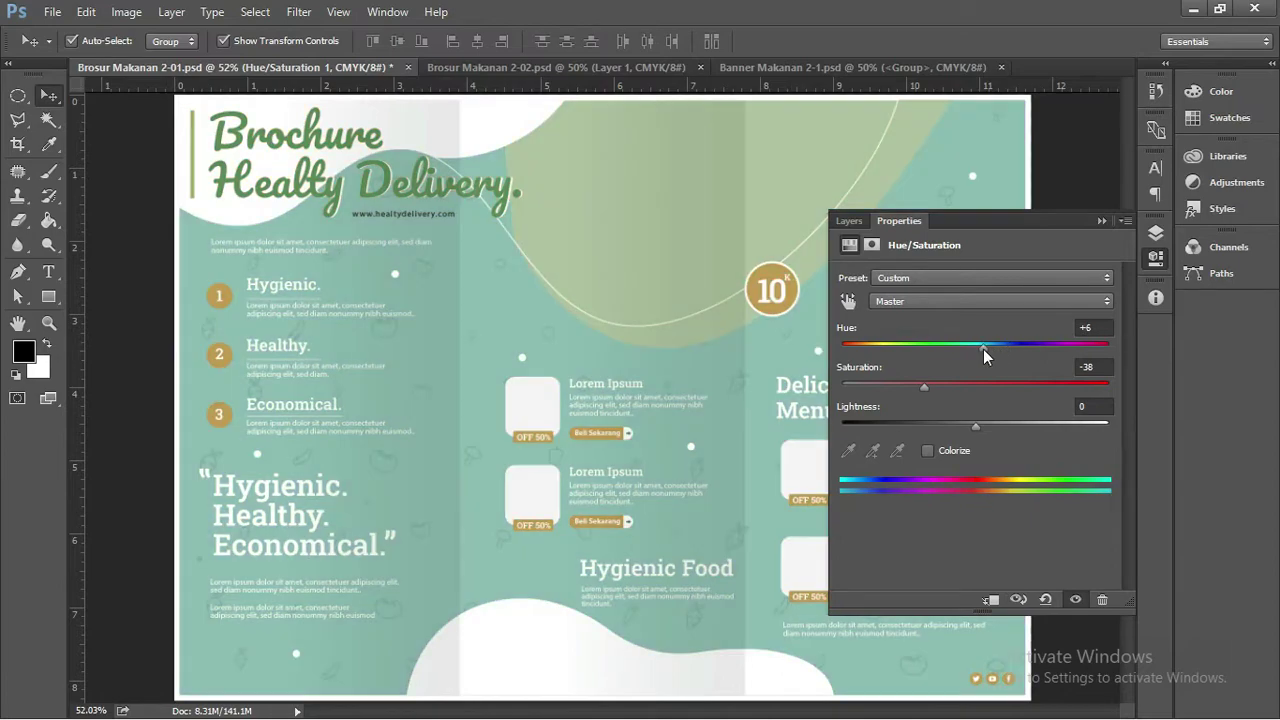
Step: Hide the Hue/Saturation 1 layer and recentre the view on the headline
click(1101, 220)
click(1155, 232)
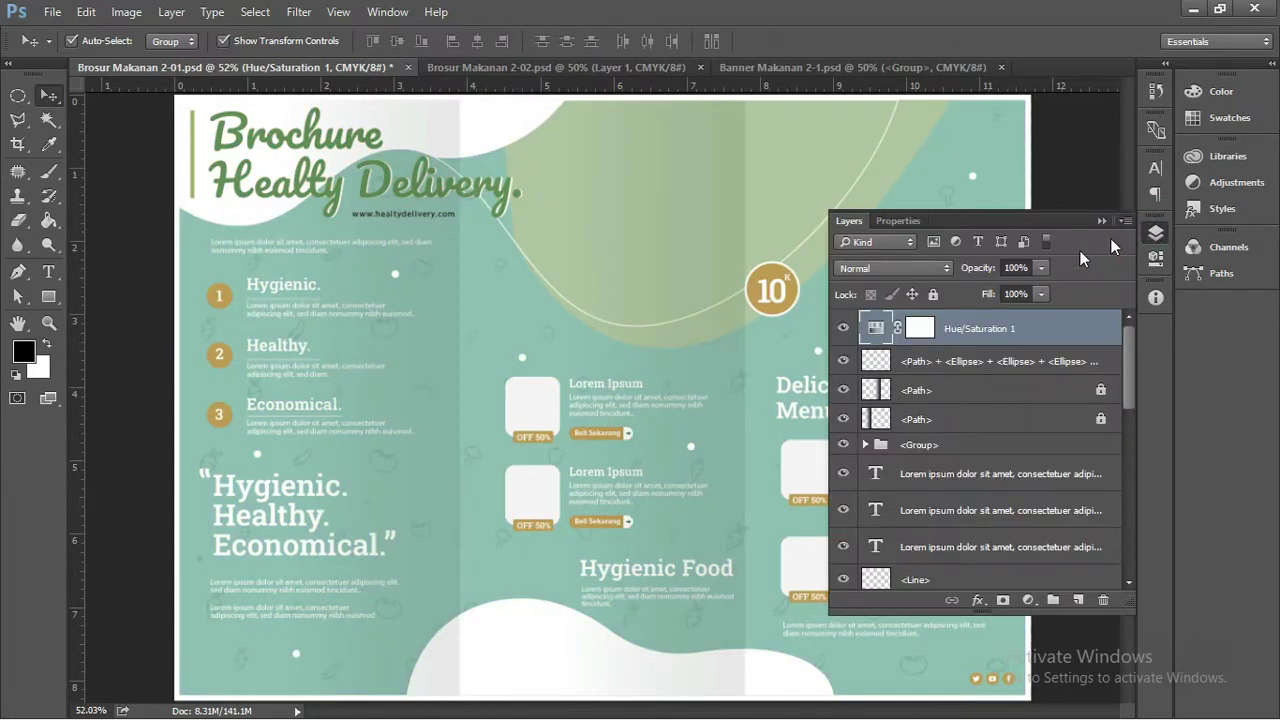
click(843, 328)
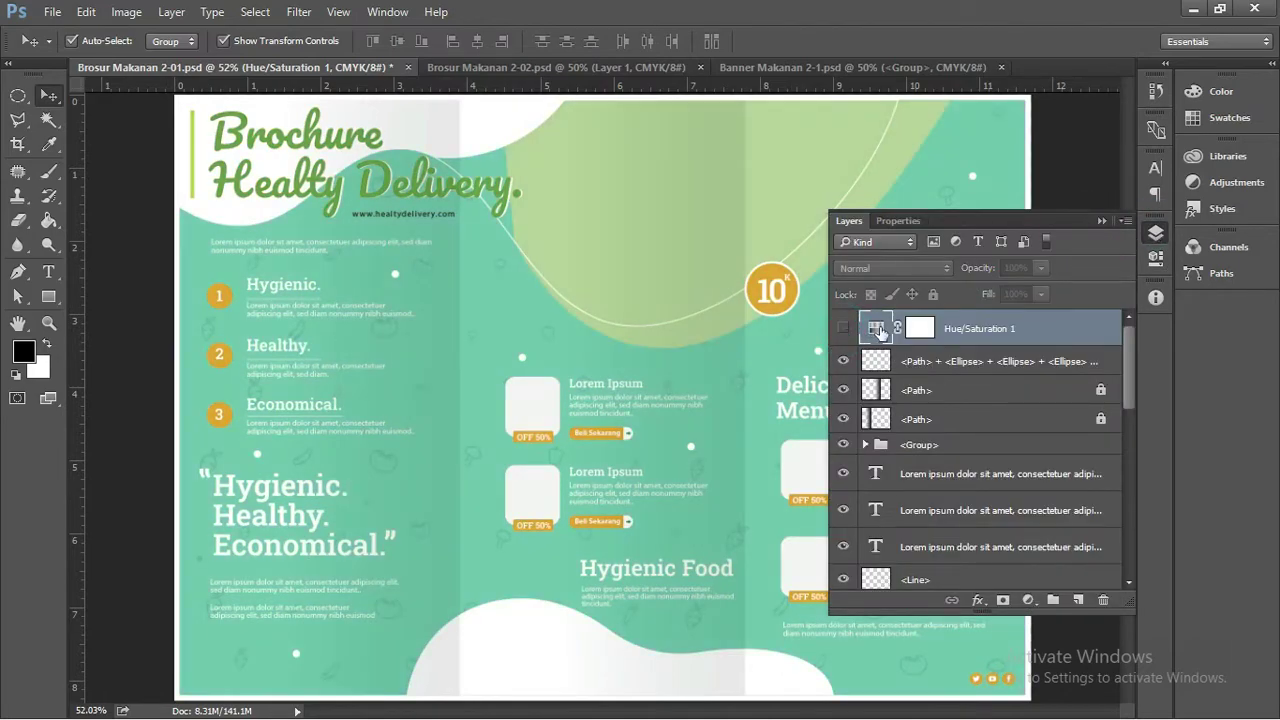
click(1100, 218)
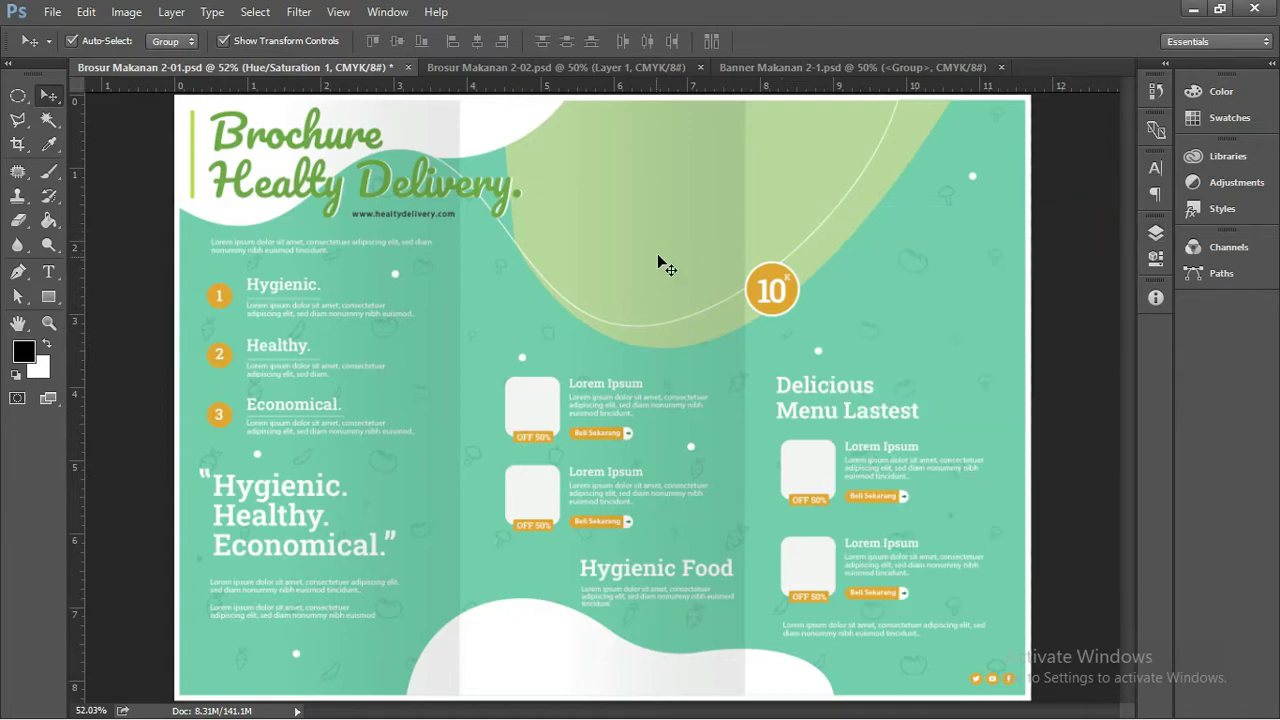
scroll(590, 255, up, 3)
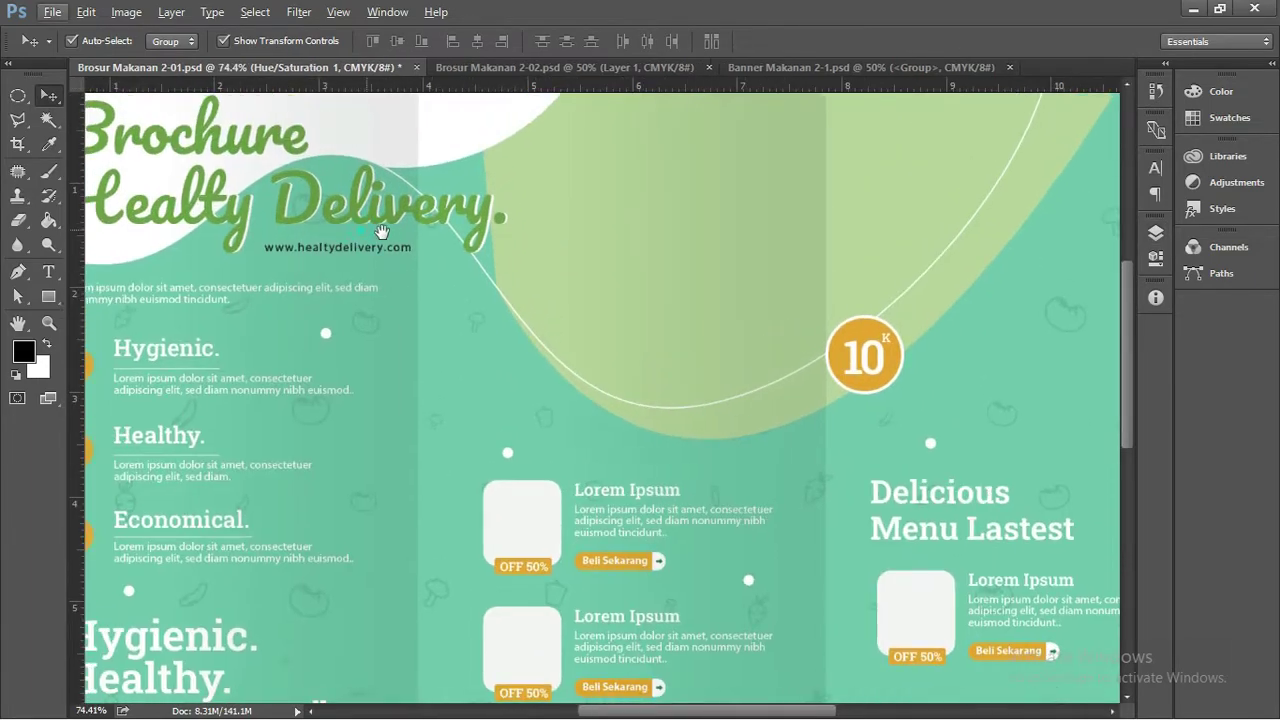
drag(438, 262, 438, 277)
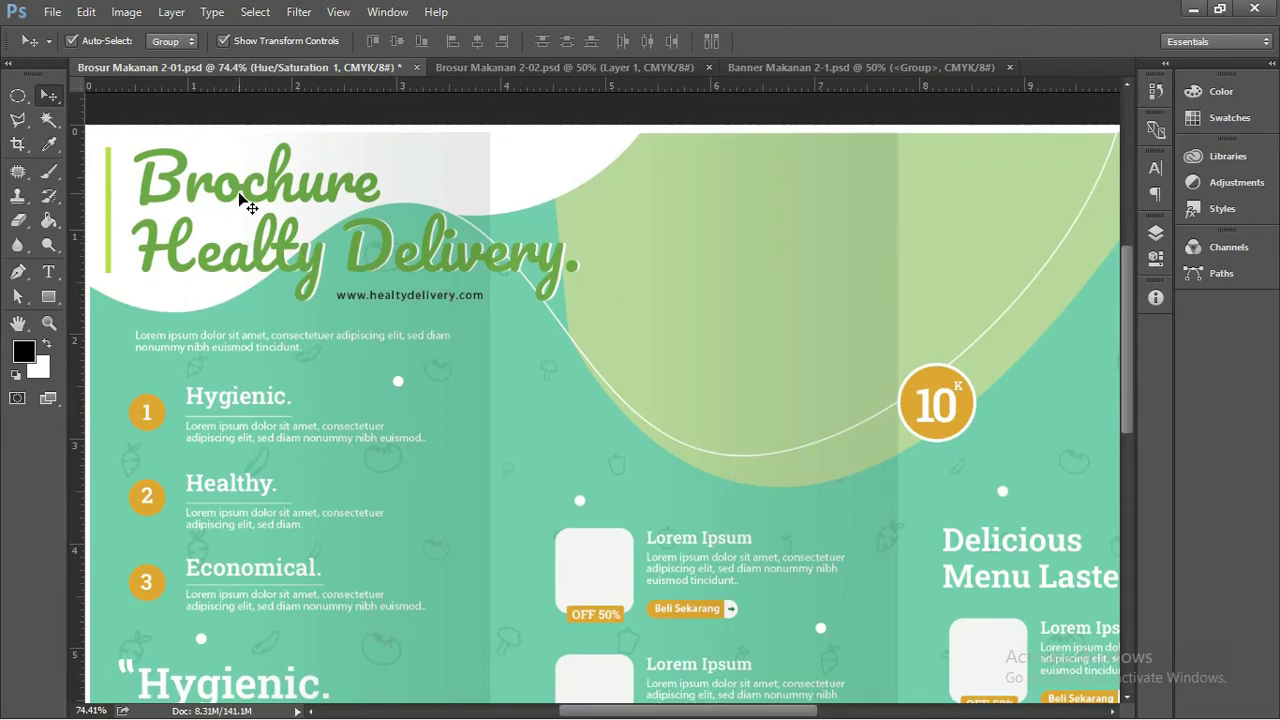
Step: Select the Brochure Healty Delivery headline and highlight both its text lines
click(250, 203)
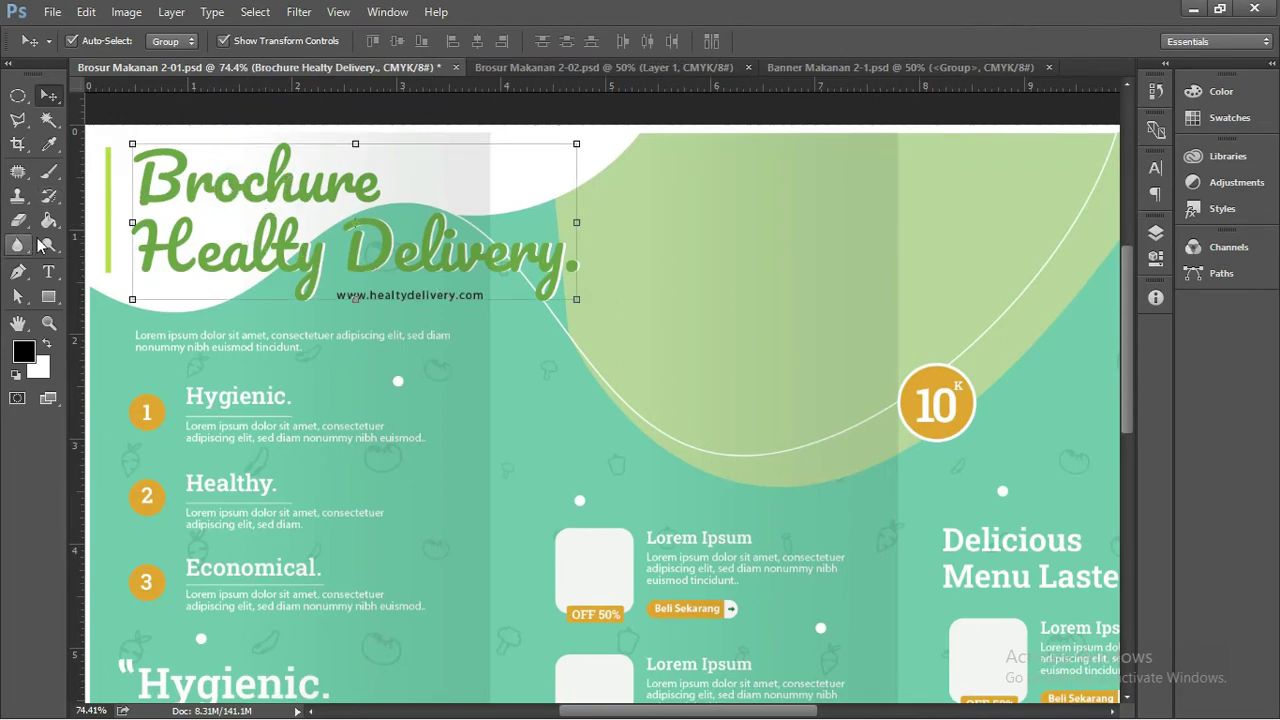
click(48, 271)
click(238, 193)
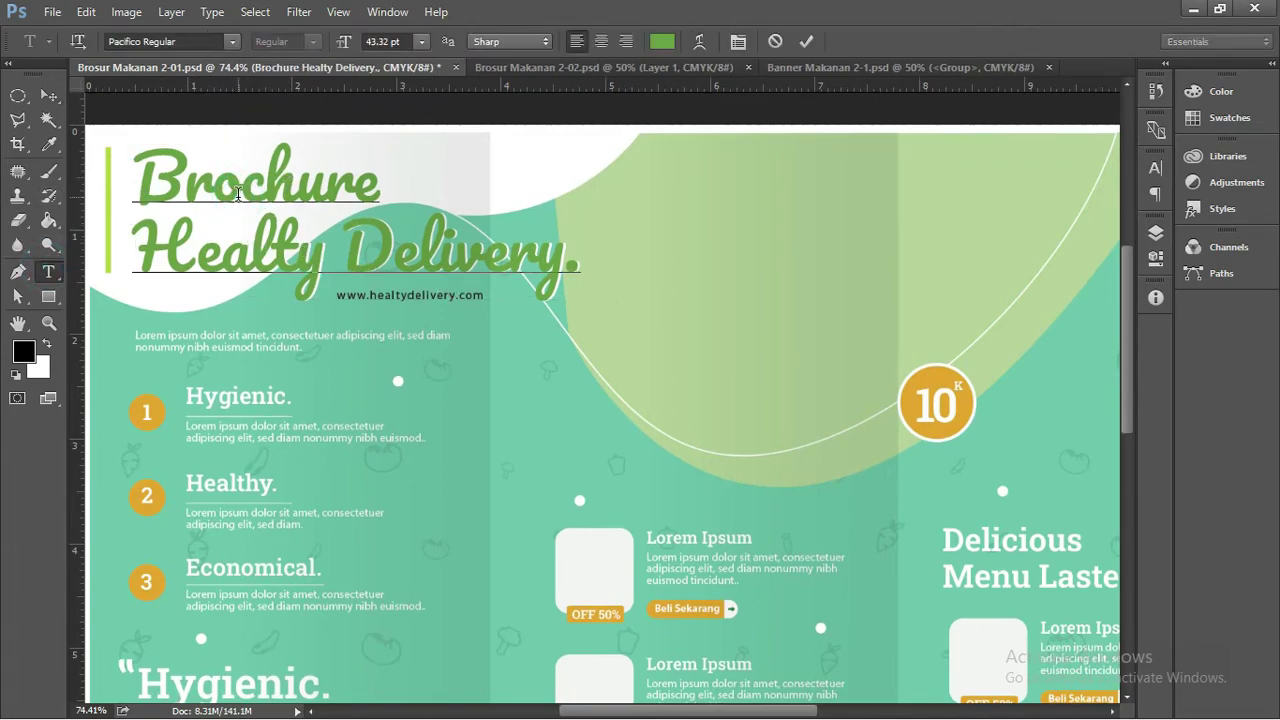
drag(124, 181, 577, 255)
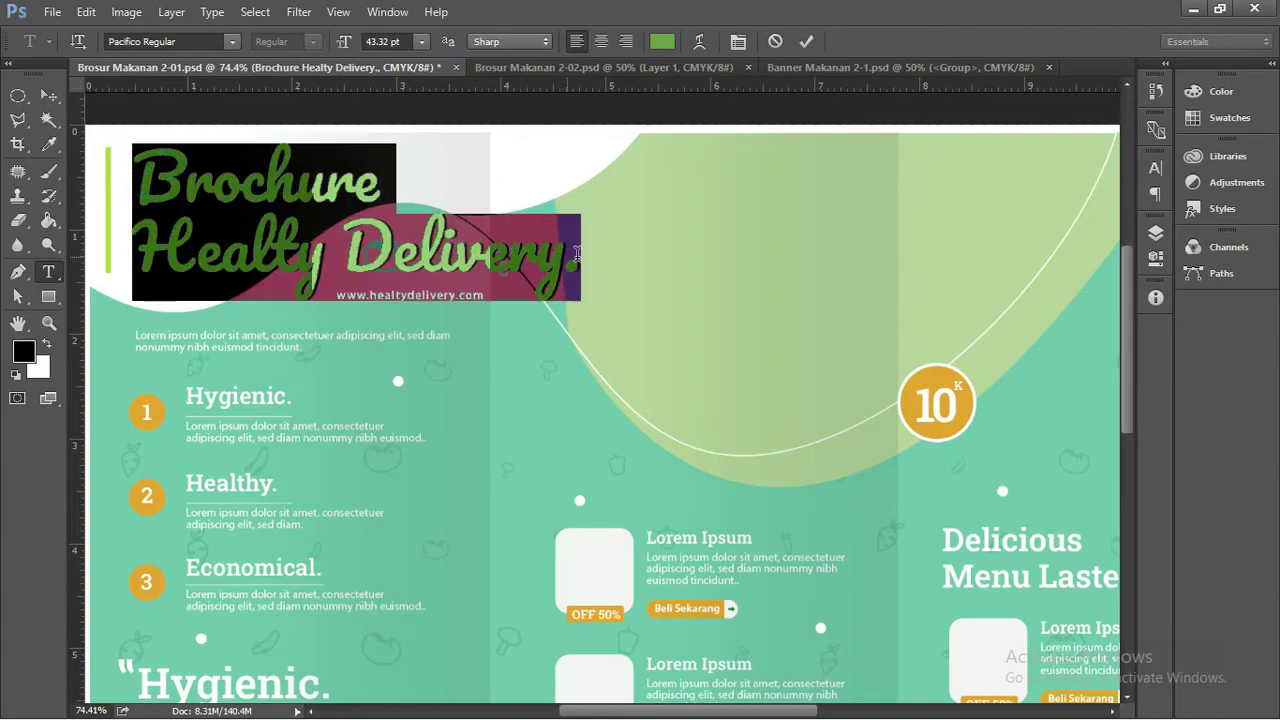
click(48, 97)
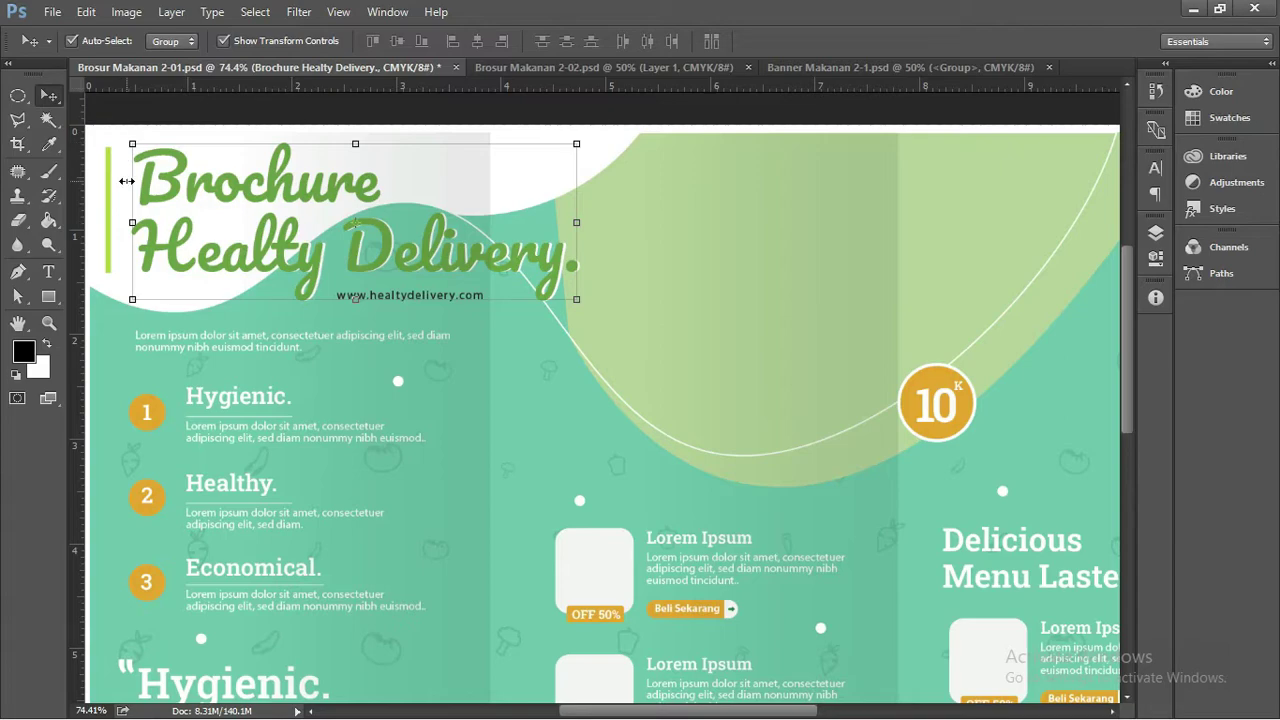
Step: Commit the headline unchanged and start editing the Hygienic. heading in the list group
key(t)
drag(134, 182, 595, 260)
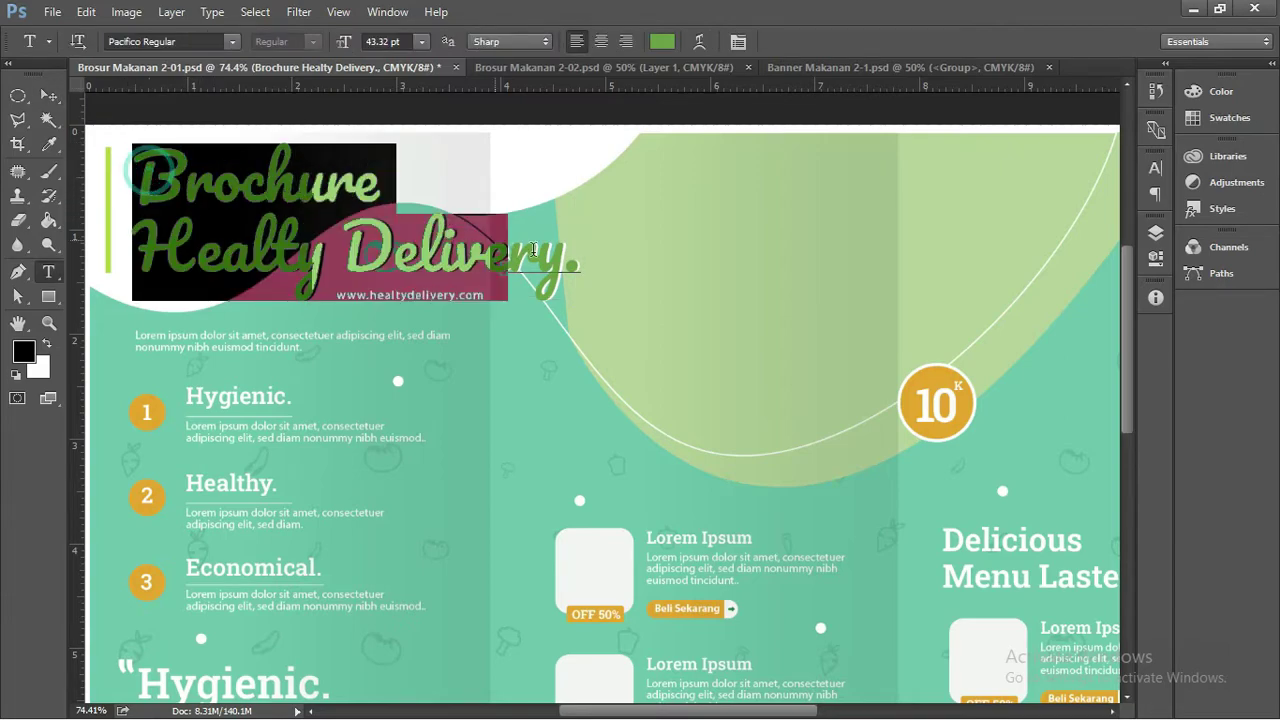
click(48, 96)
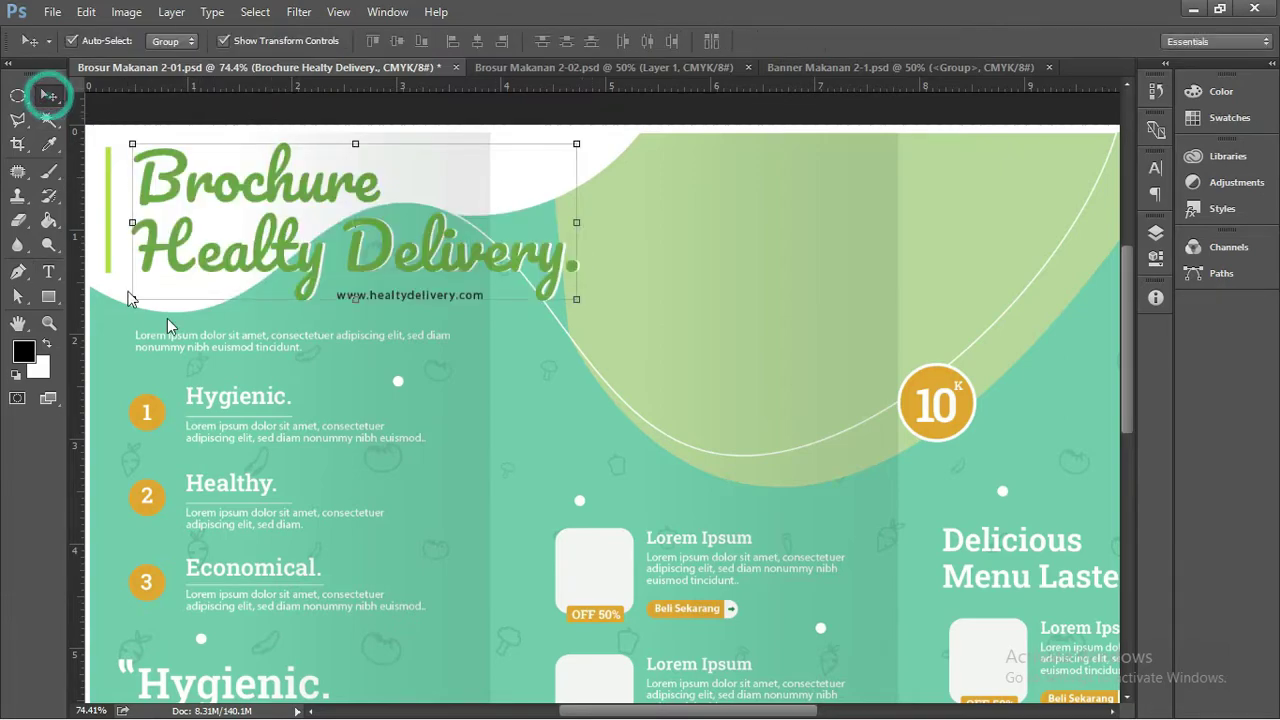
click(258, 398)
double_click(258, 398)
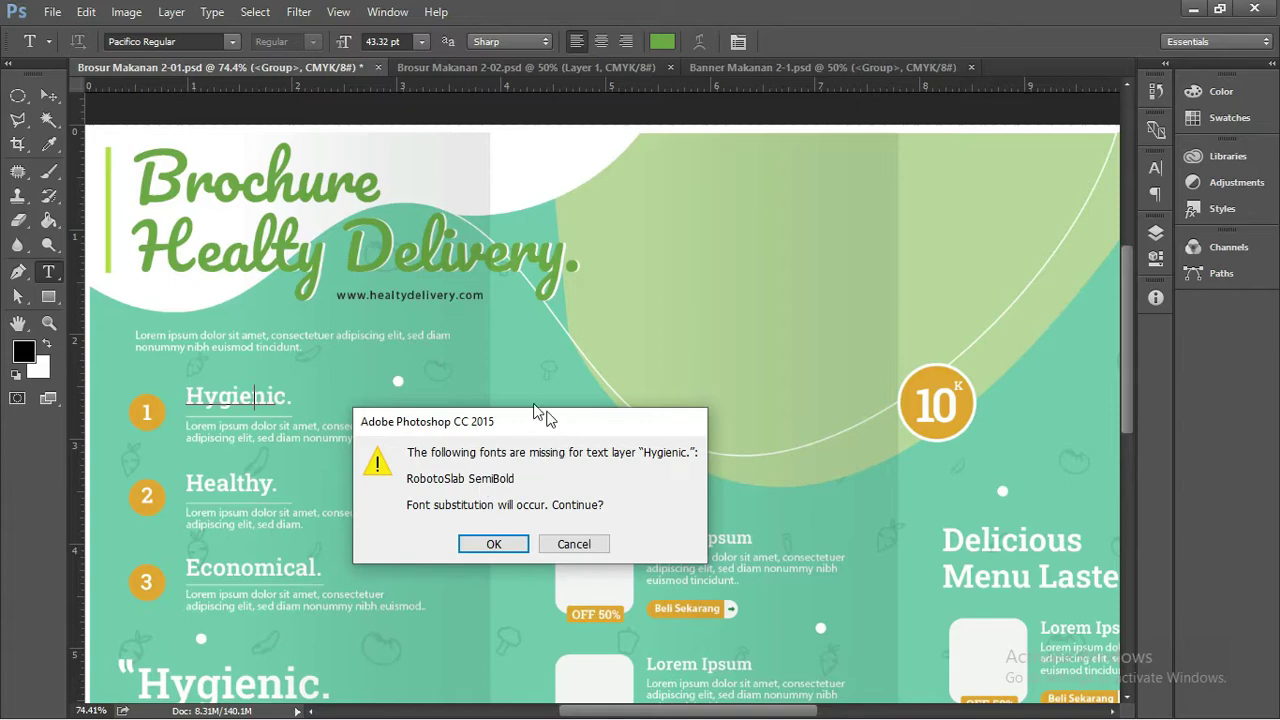
Step: Accept the missing-font warning and set 'Hygienic' in Roboto Slab Regular, found by searching 'roboto s'
click(497, 545)
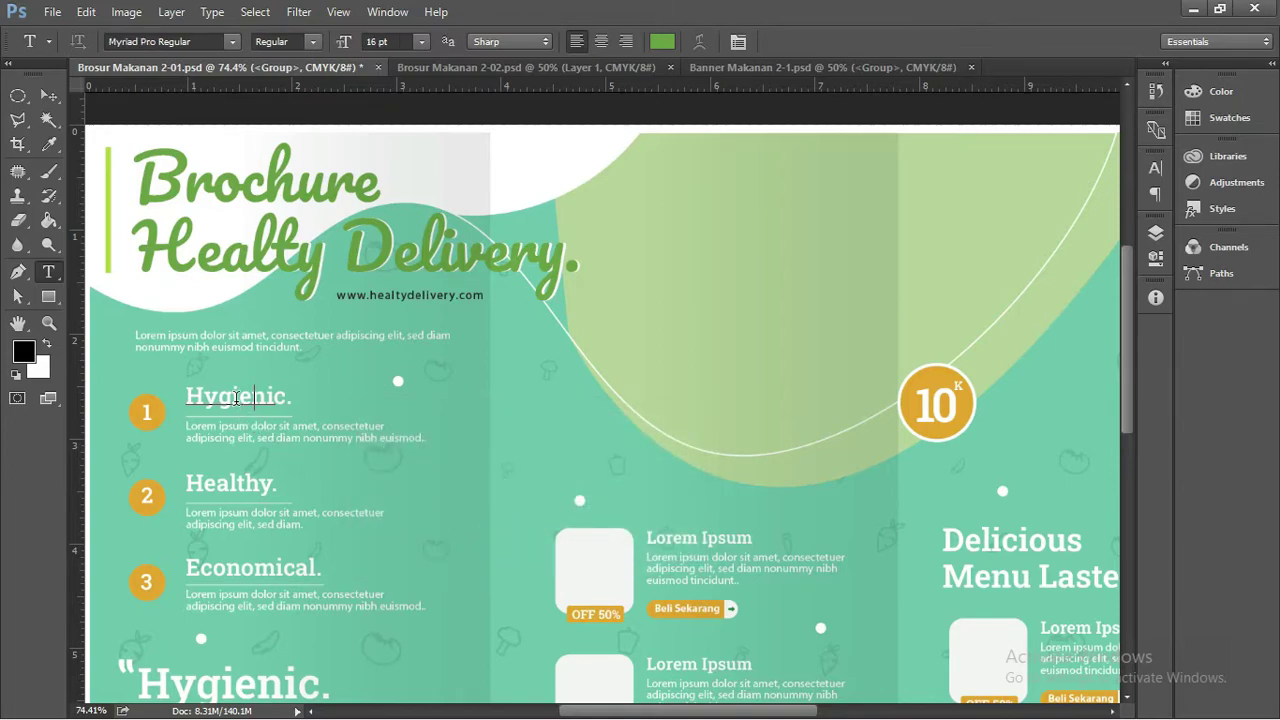
double_click(236, 398)
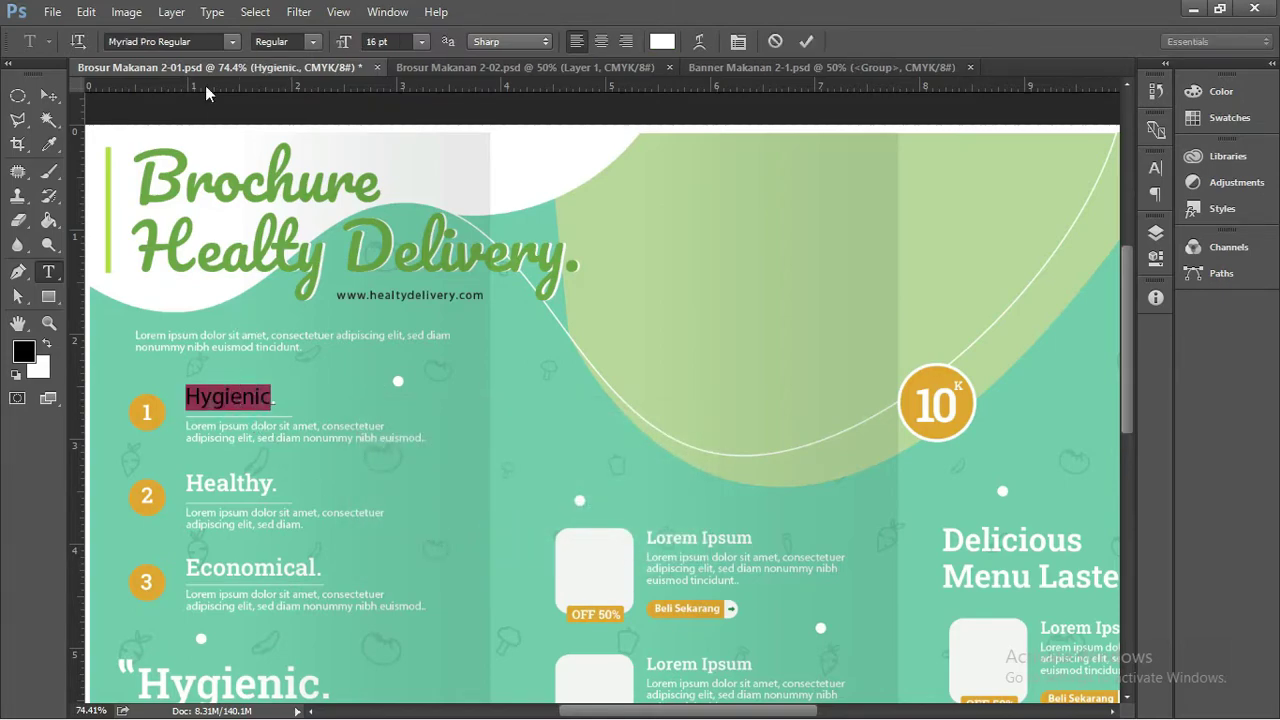
click(203, 42)
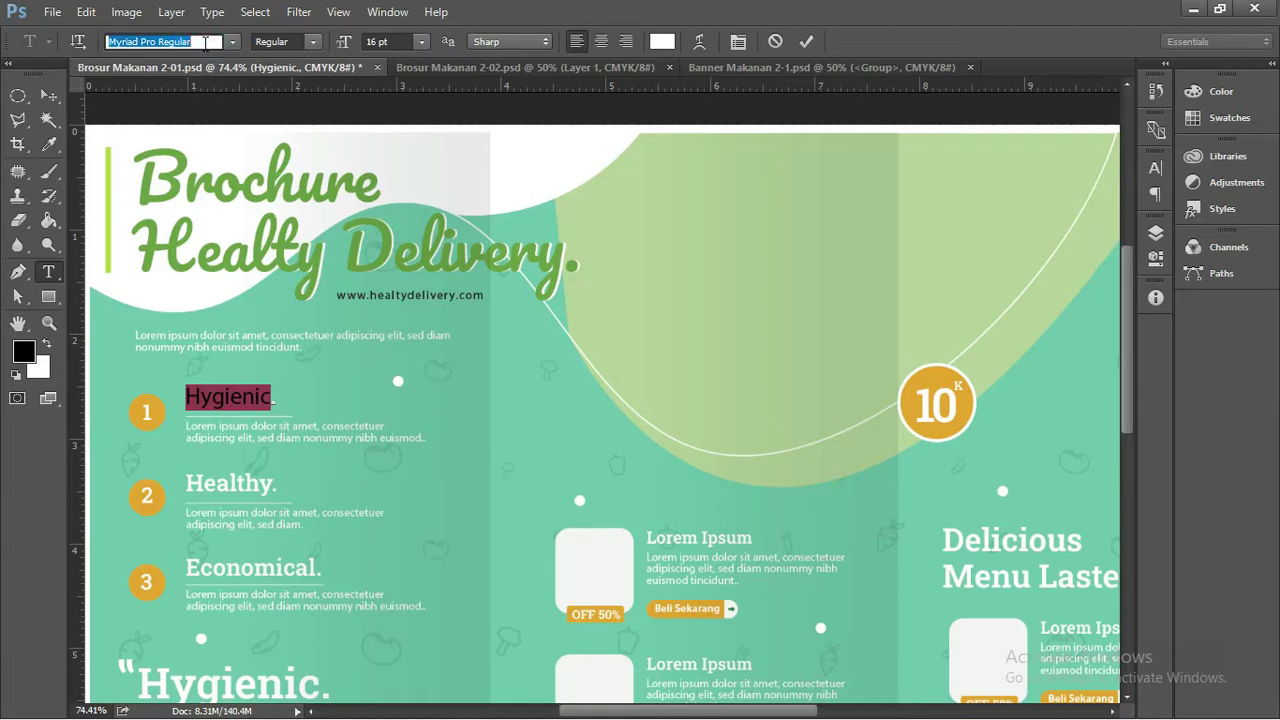
text(roto)
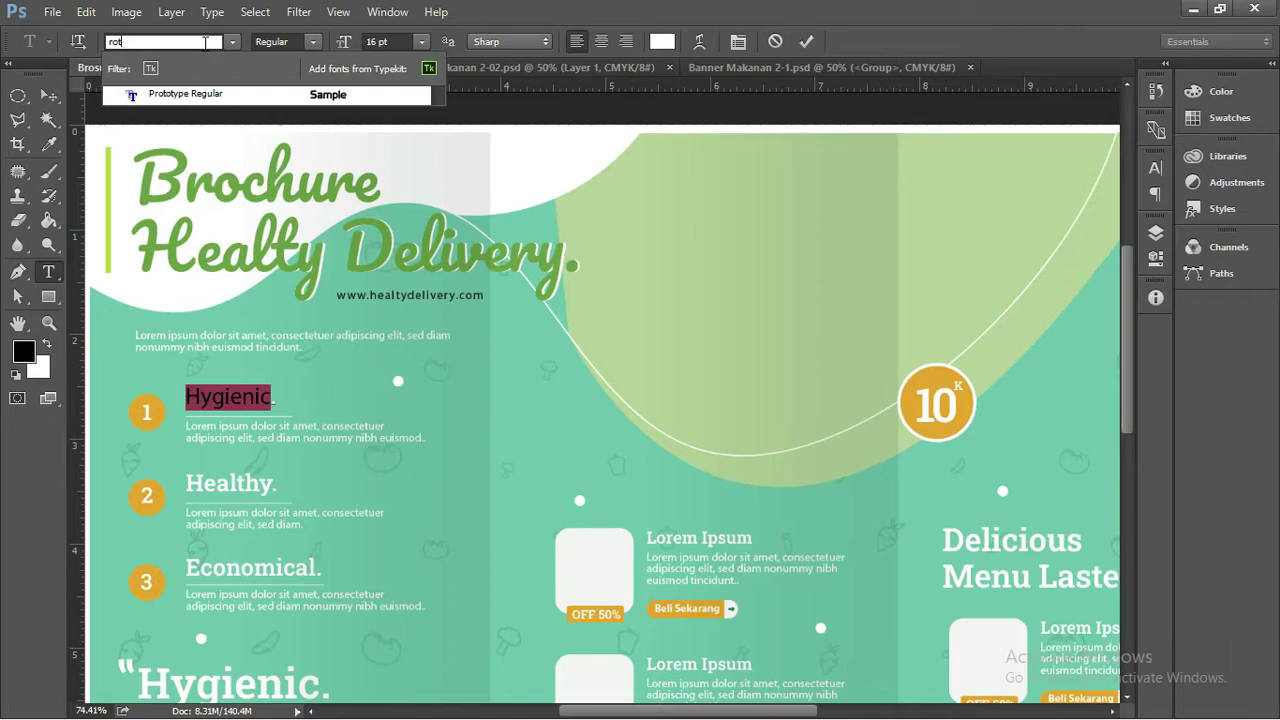
key(BackSpace)
text(boto )
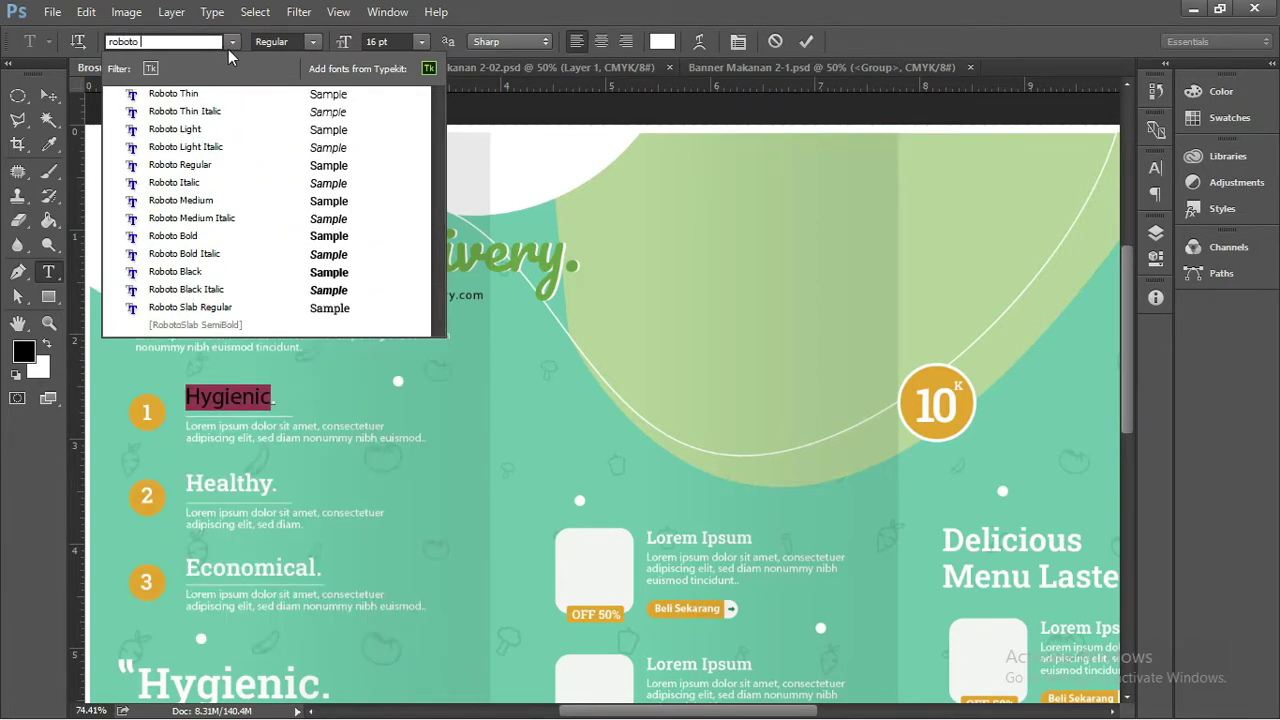
text(s)
click(172, 97)
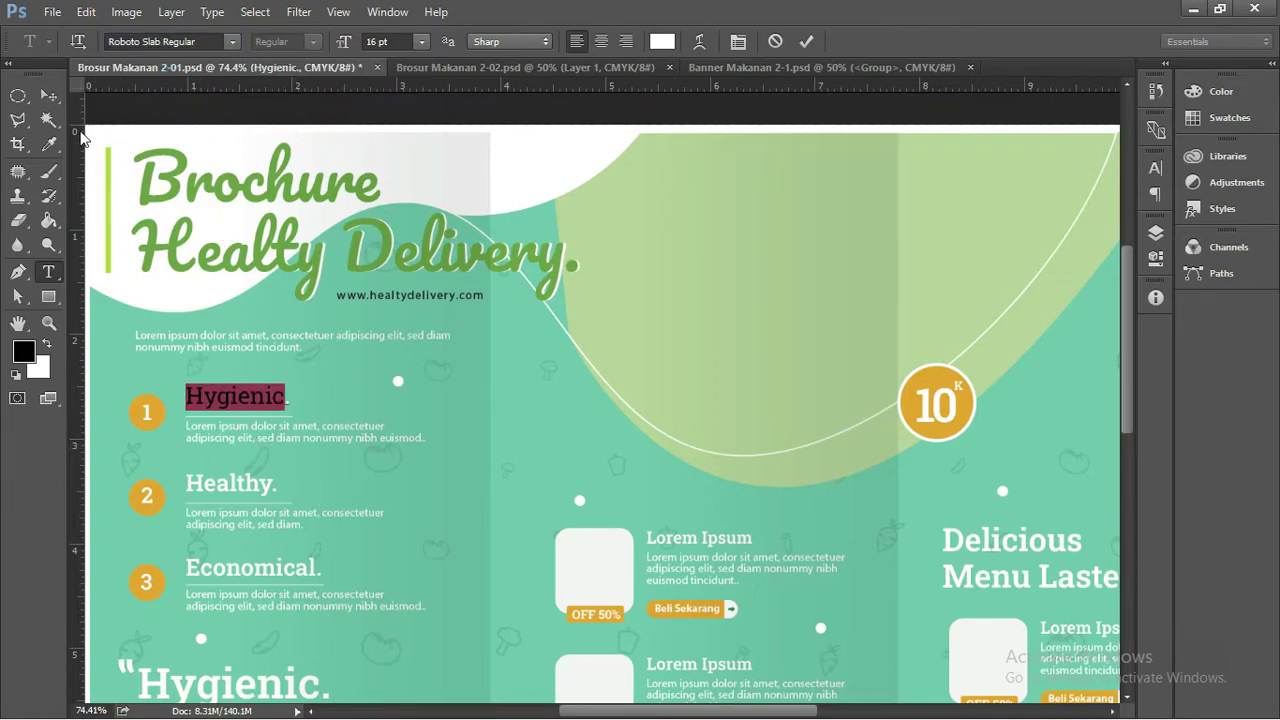
click(48, 95)
scroll(241, 392, up, 2)
Step: Zoom around the brochure and select the Brochure title group and the numbered list group
scroll(241, 392, up, 2)
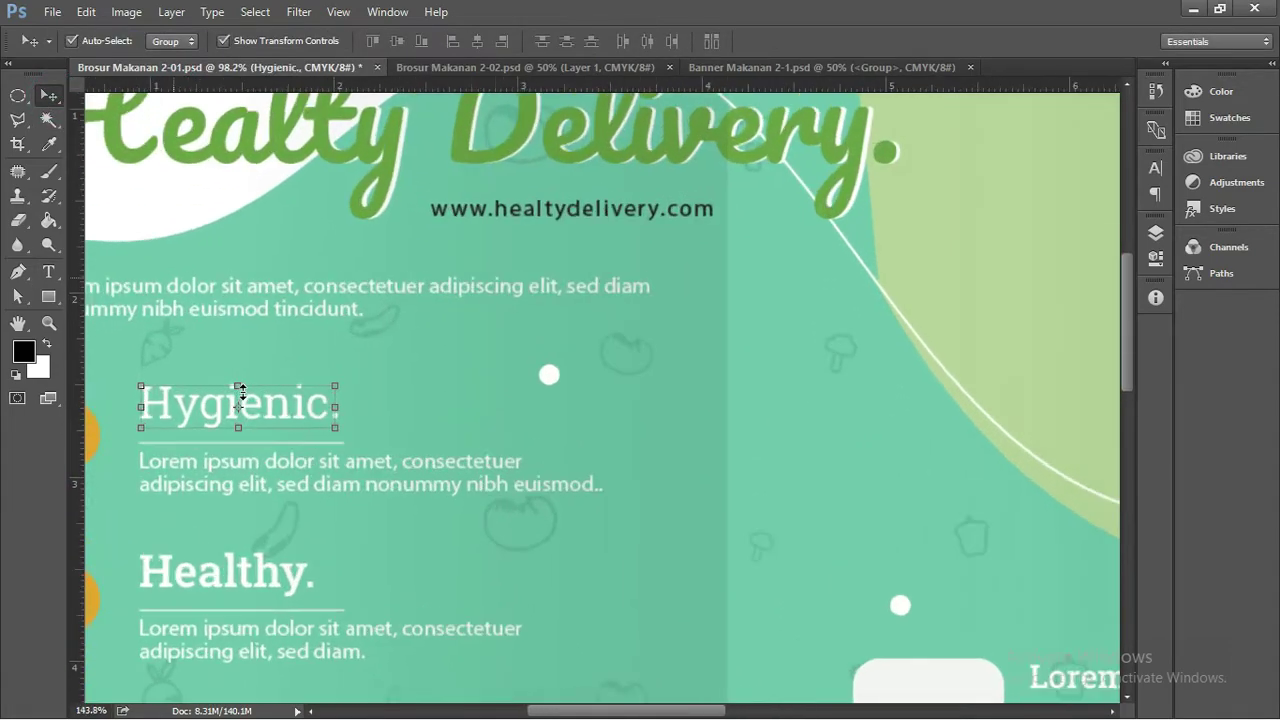
scroll(280, 398, down, 2)
scroll(280, 398, down, 1)
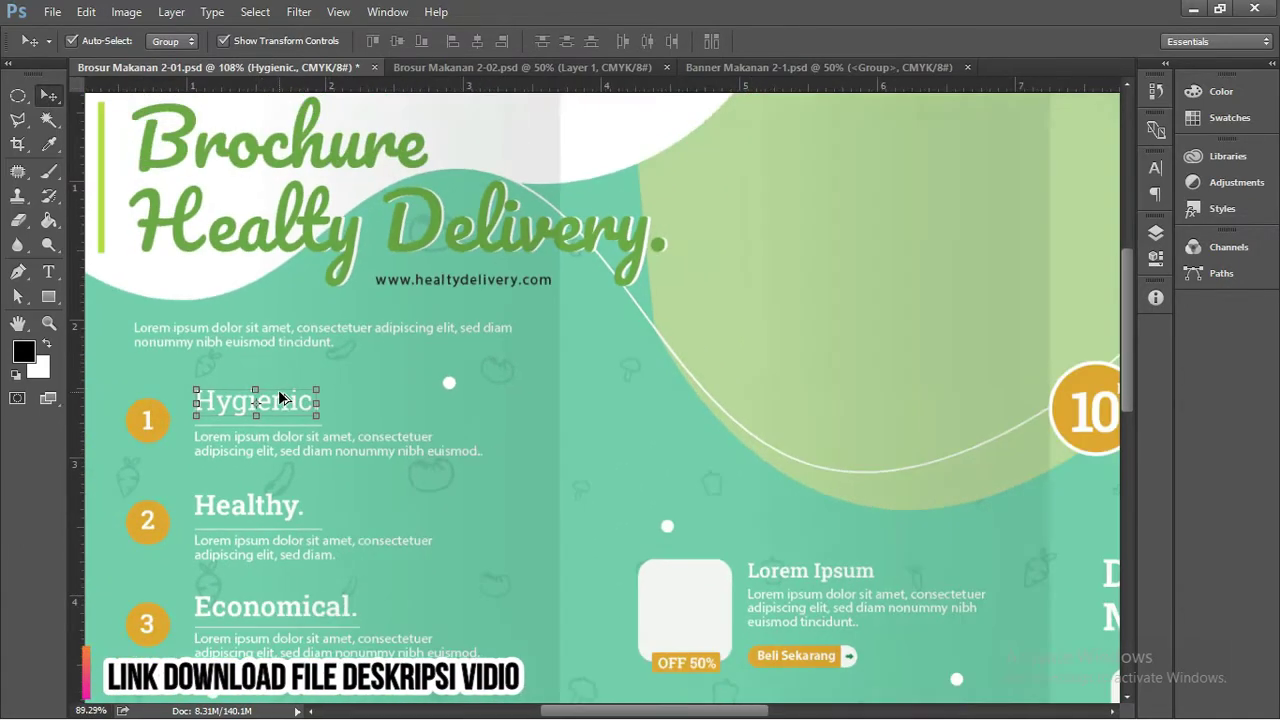
scroll(280, 398, down, 1)
scroll(281, 398, down, 1)
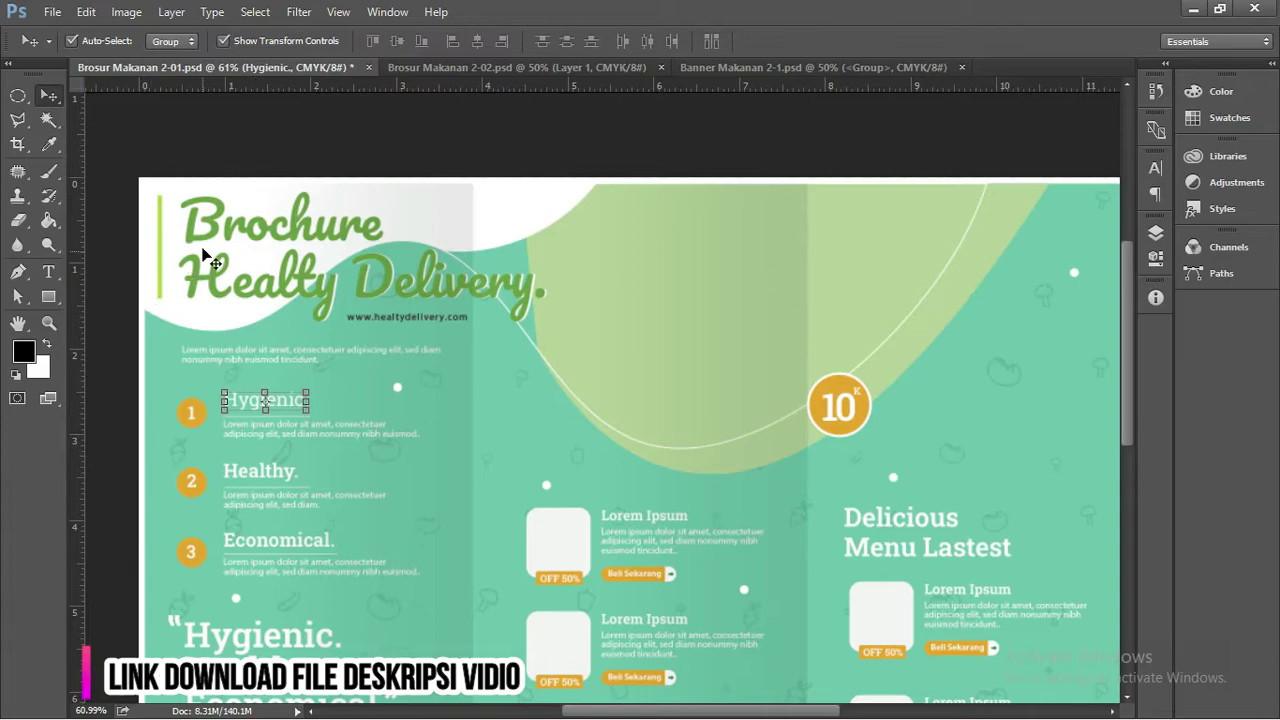
click(292, 238)
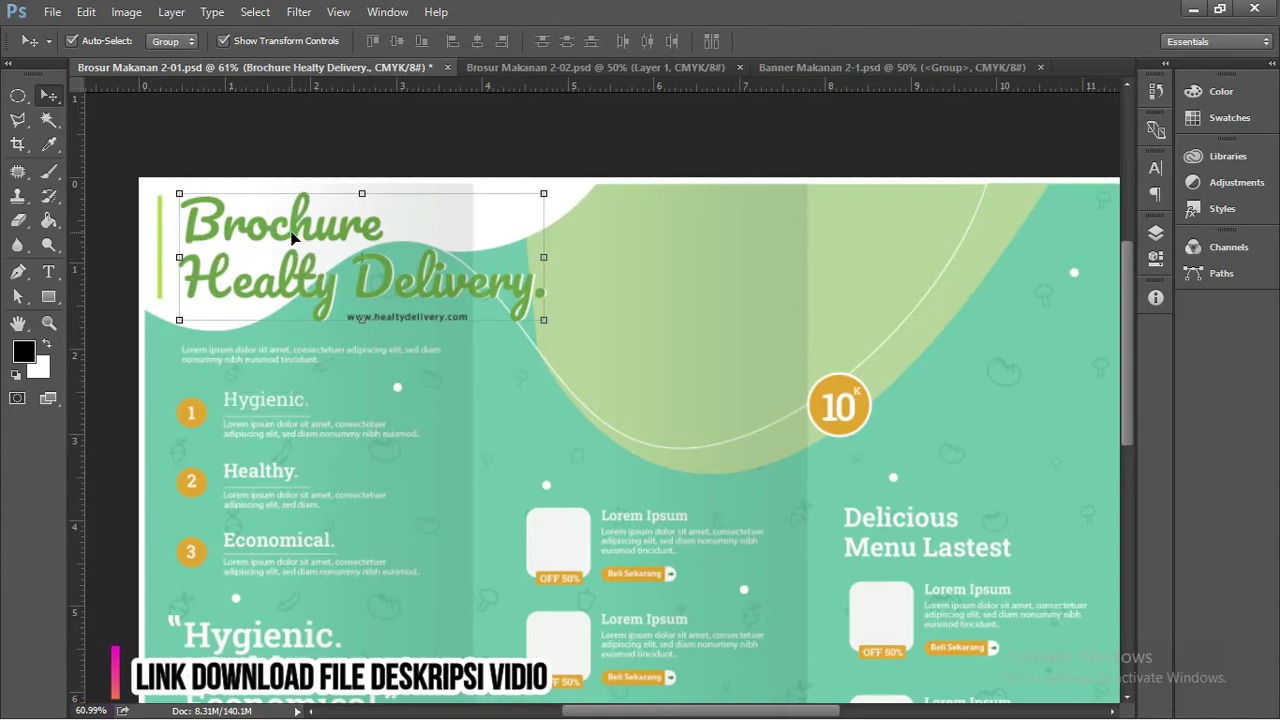
click(283, 405)
Step: Zoom in and out to review the whole Healthy Delivery brochure layout
scroll(250, 425, down, 1)
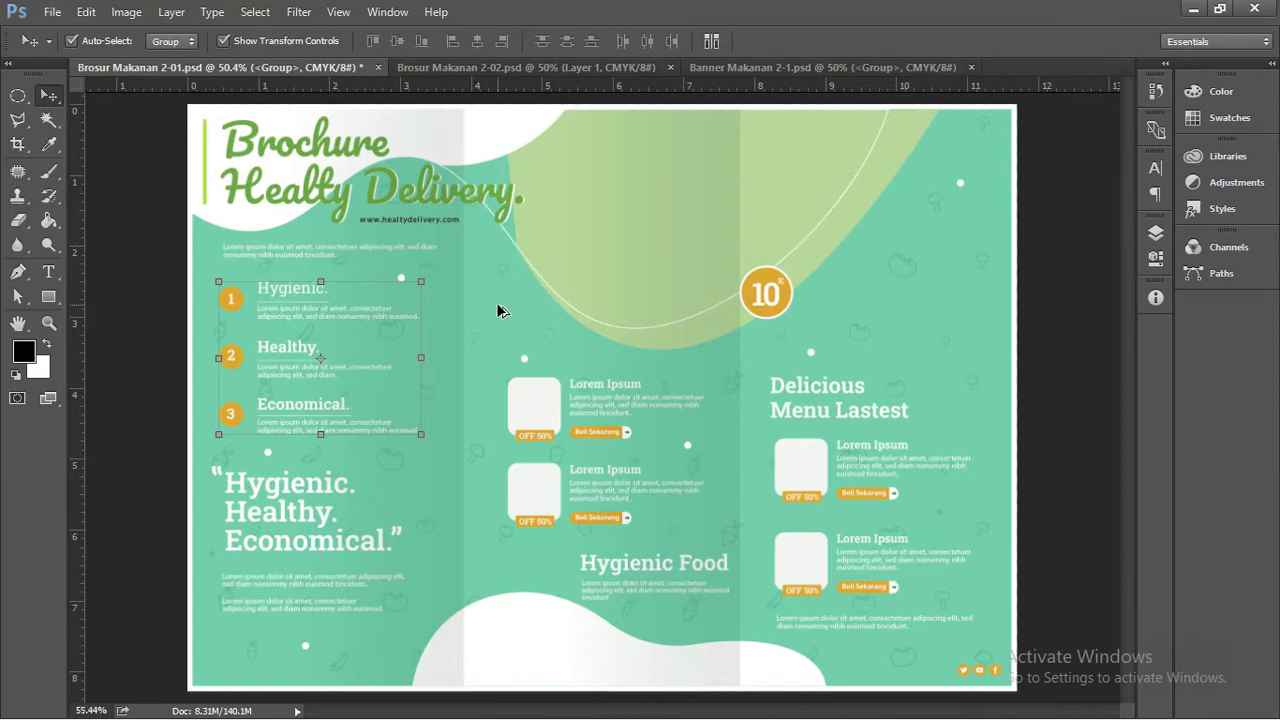
scroll(502, 305, up, 3)
scroll(502, 302, up, 2)
scroll(502, 303, up, 1)
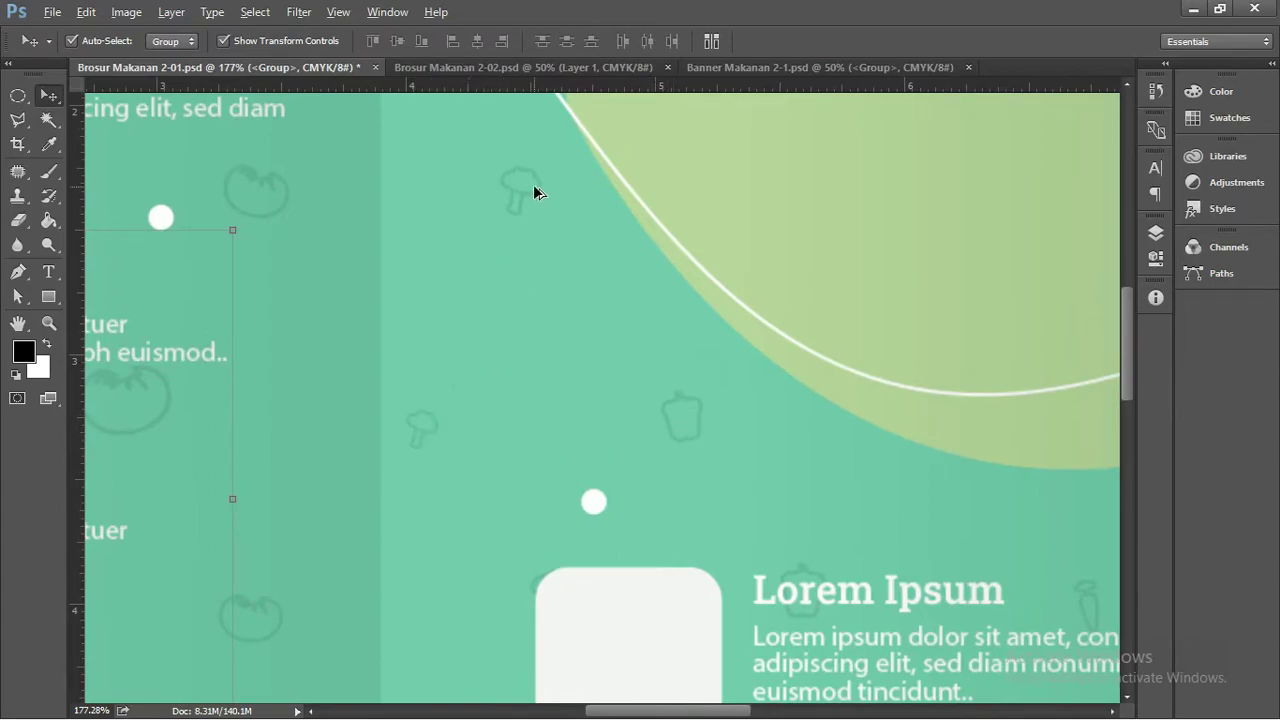
scroll(537, 198, down, 1)
scroll(537, 198, down, 1)
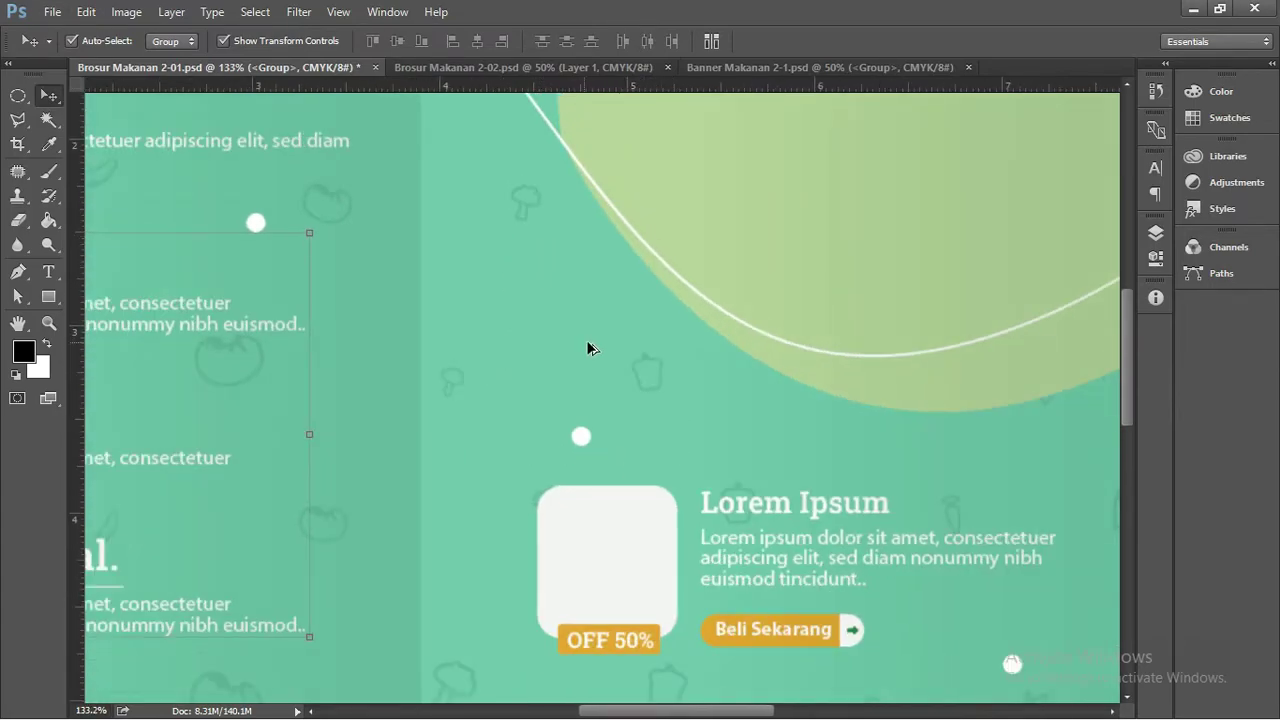
scroll(590, 348, down, 1)
scroll(592, 349, down, 2)
scroll(592, 349, down, 2)
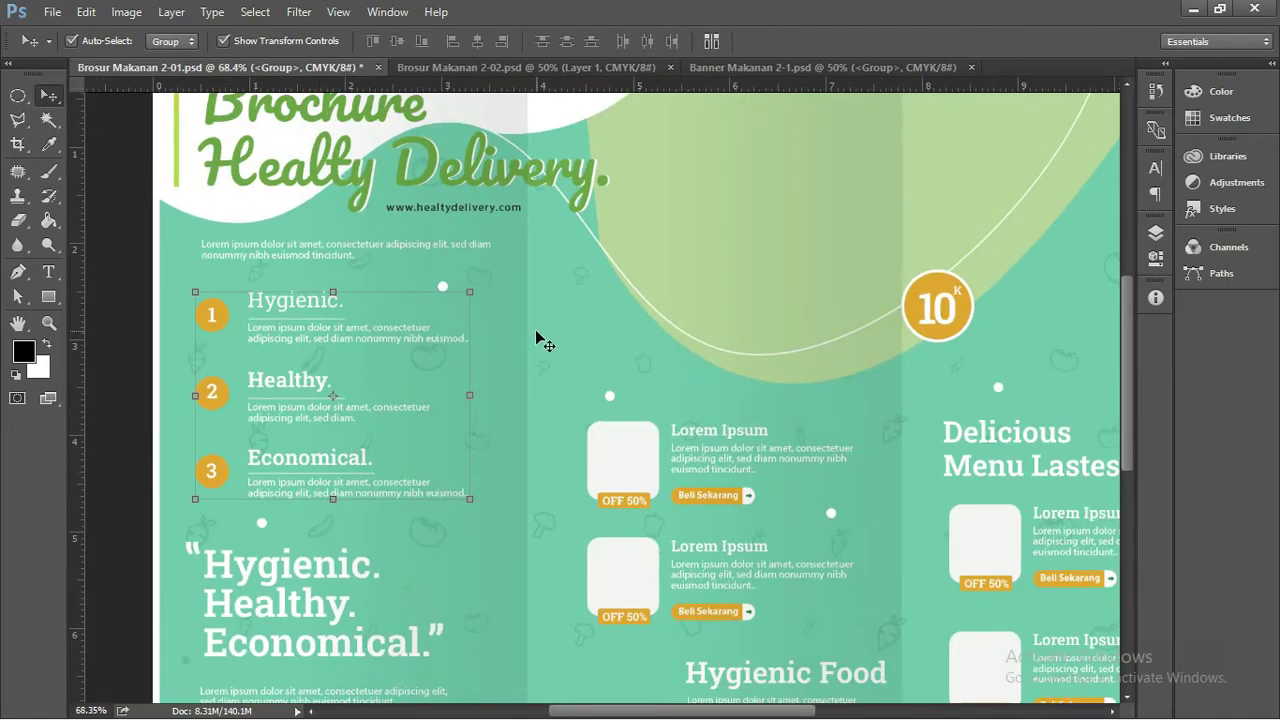
scroll(580, 350, down, 1)
Step: Switch to the PSD folder window and navigate up through G: to Local Disk (F:)
key(alt+Tab)
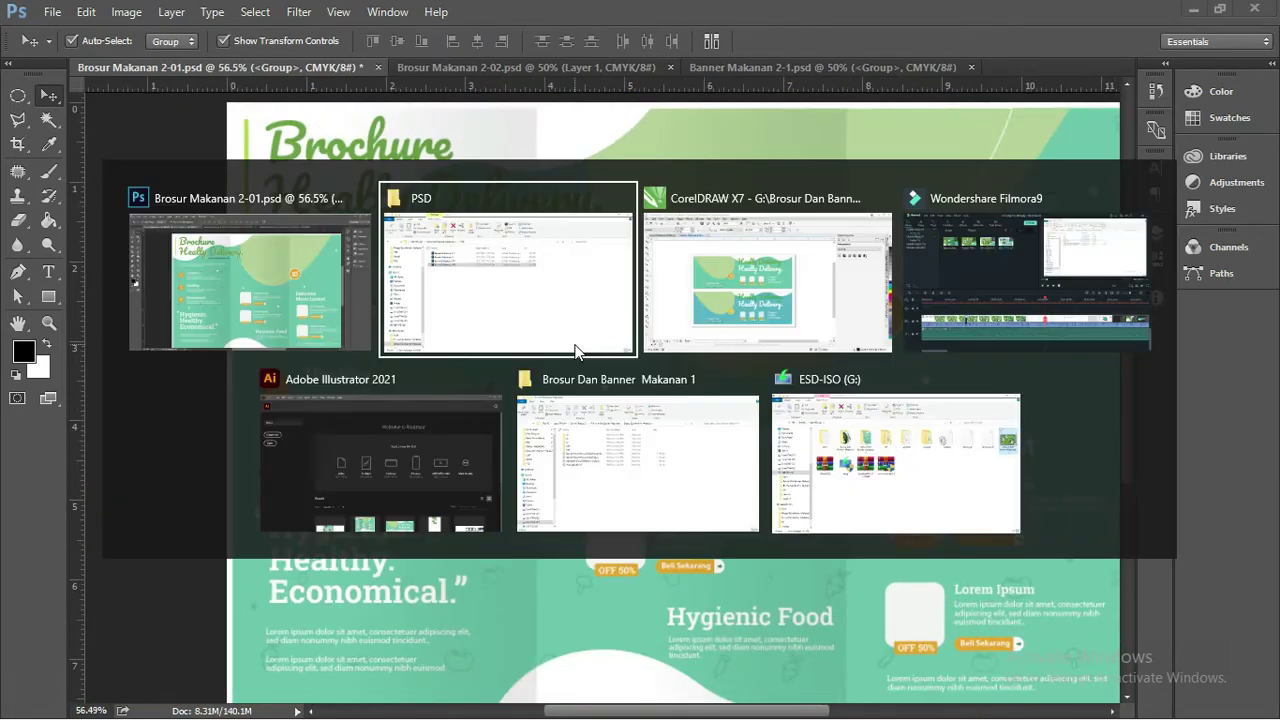
click(575, 350)
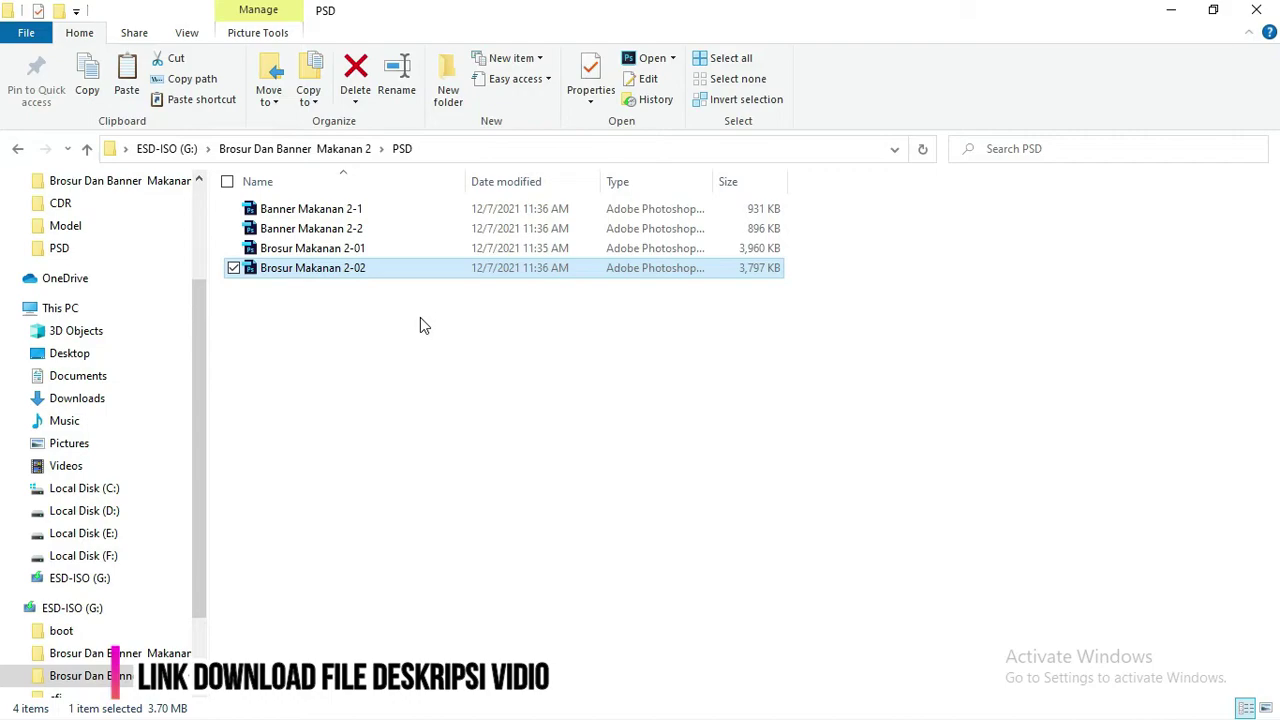
key(alt+Up)
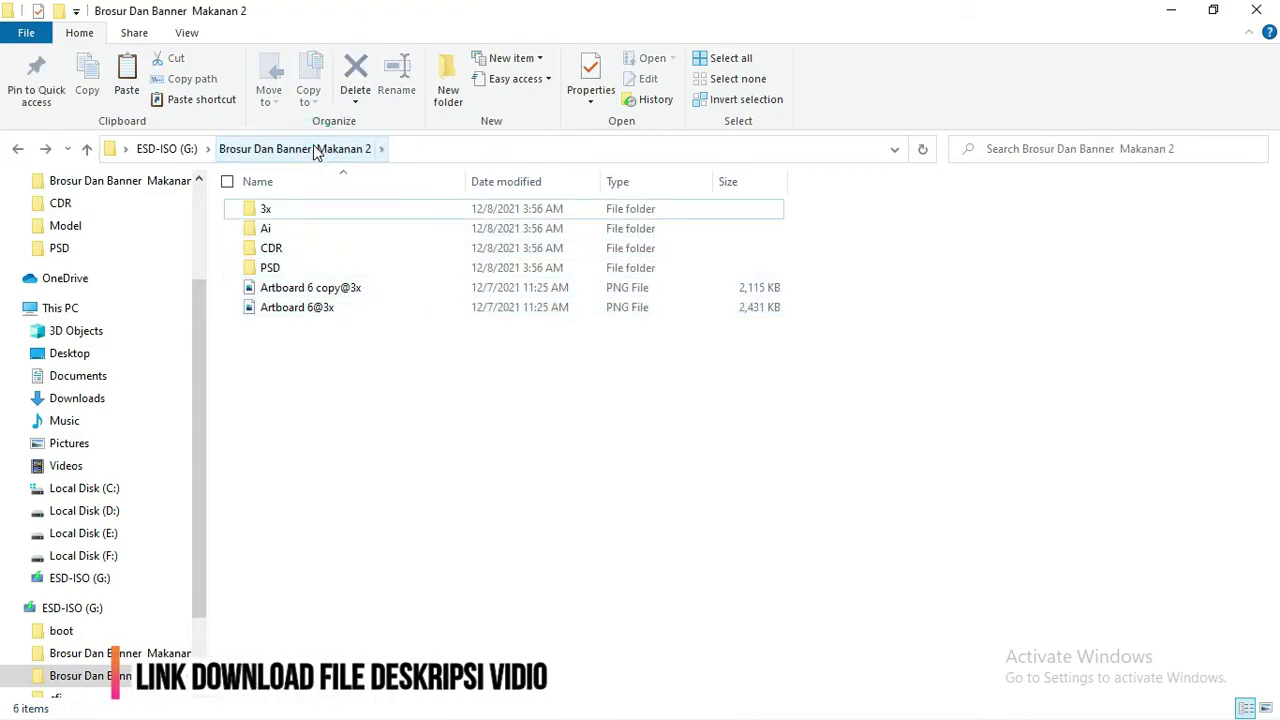
click(190, 152)
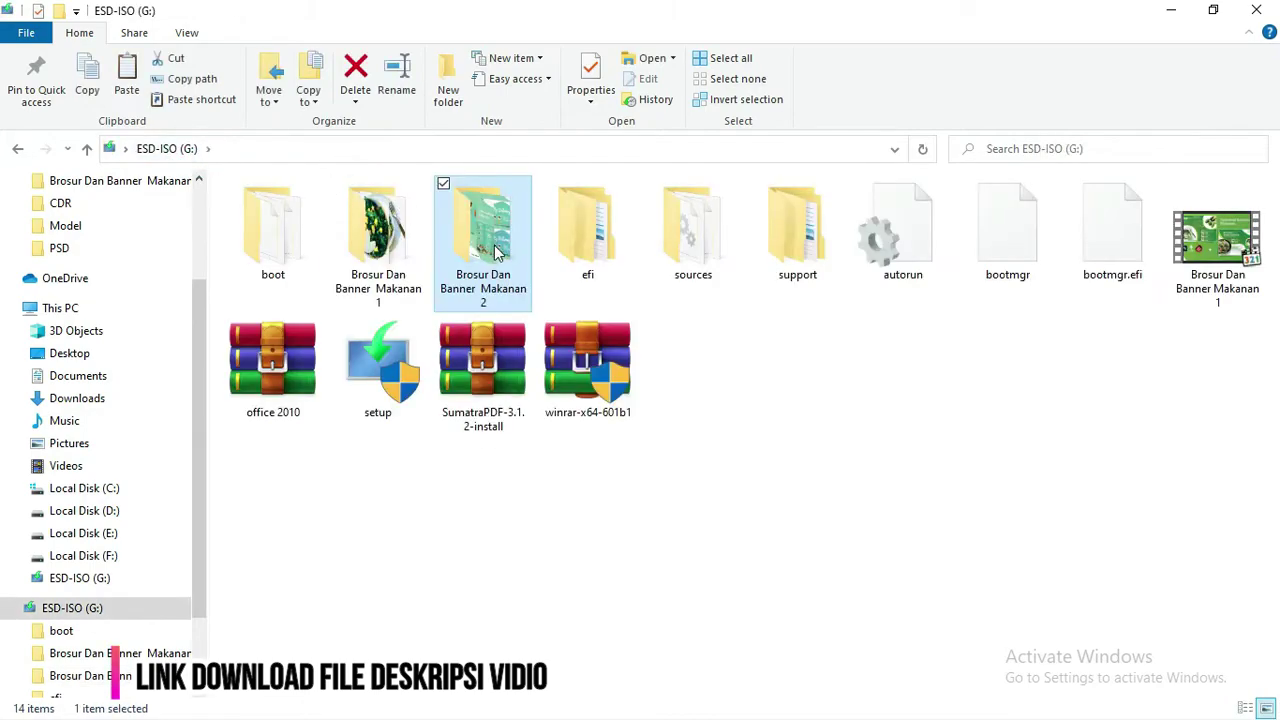
double_click(368, 229)
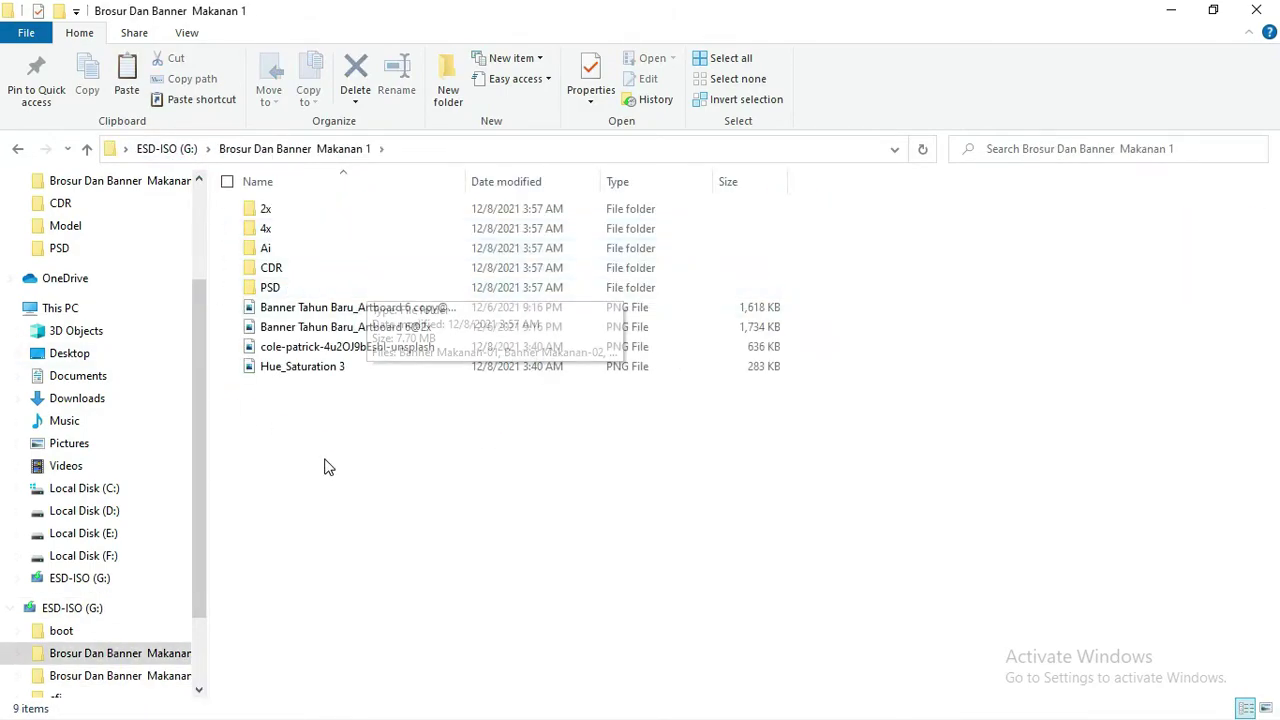
click(108, 556)
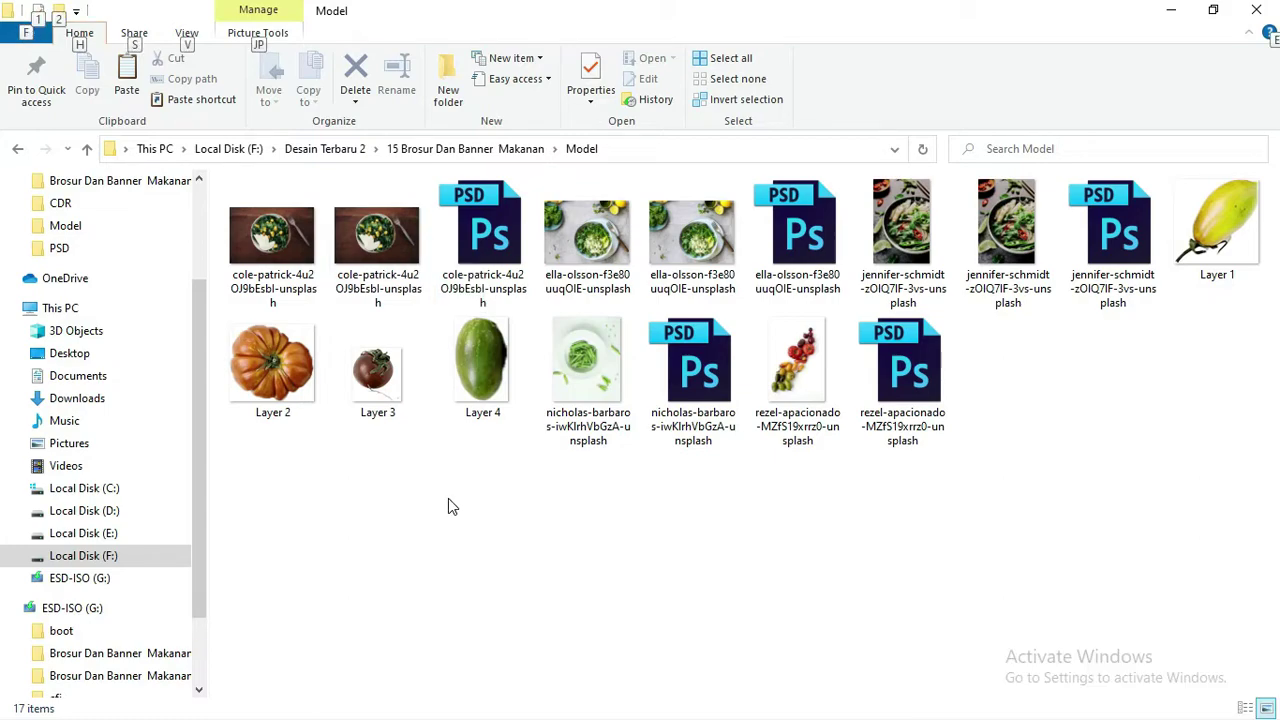
Step: Select the cole-patrick salad photo in the Model folder and drag it toward Photoshop
click(420, 255)
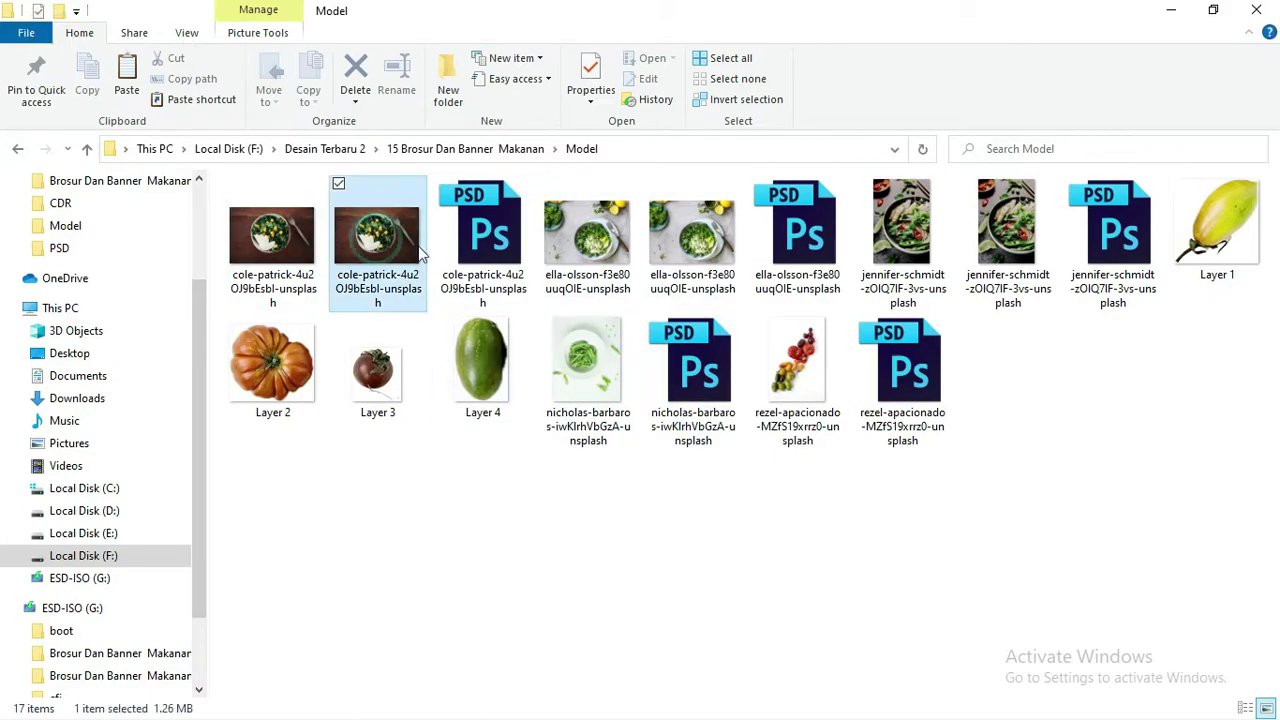
click(470, 220)
click(383, 238)
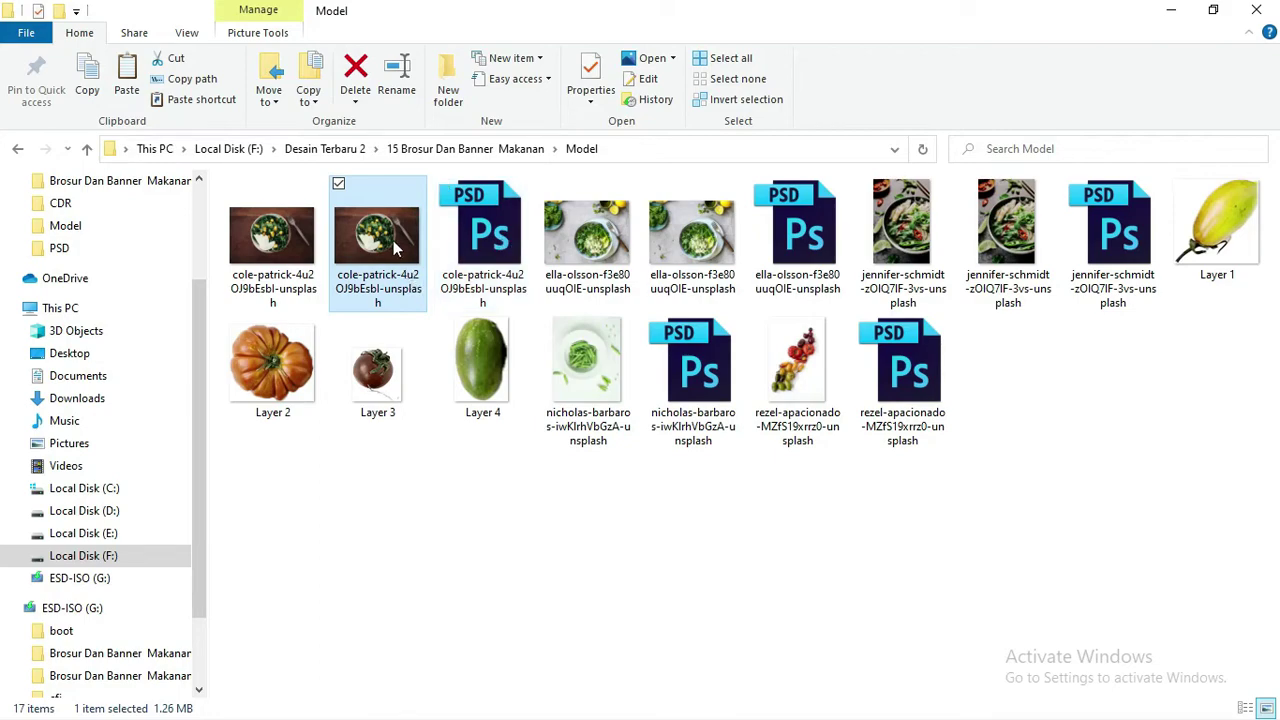
drag(397, 247, 474, 492)
key(alt+Tab)
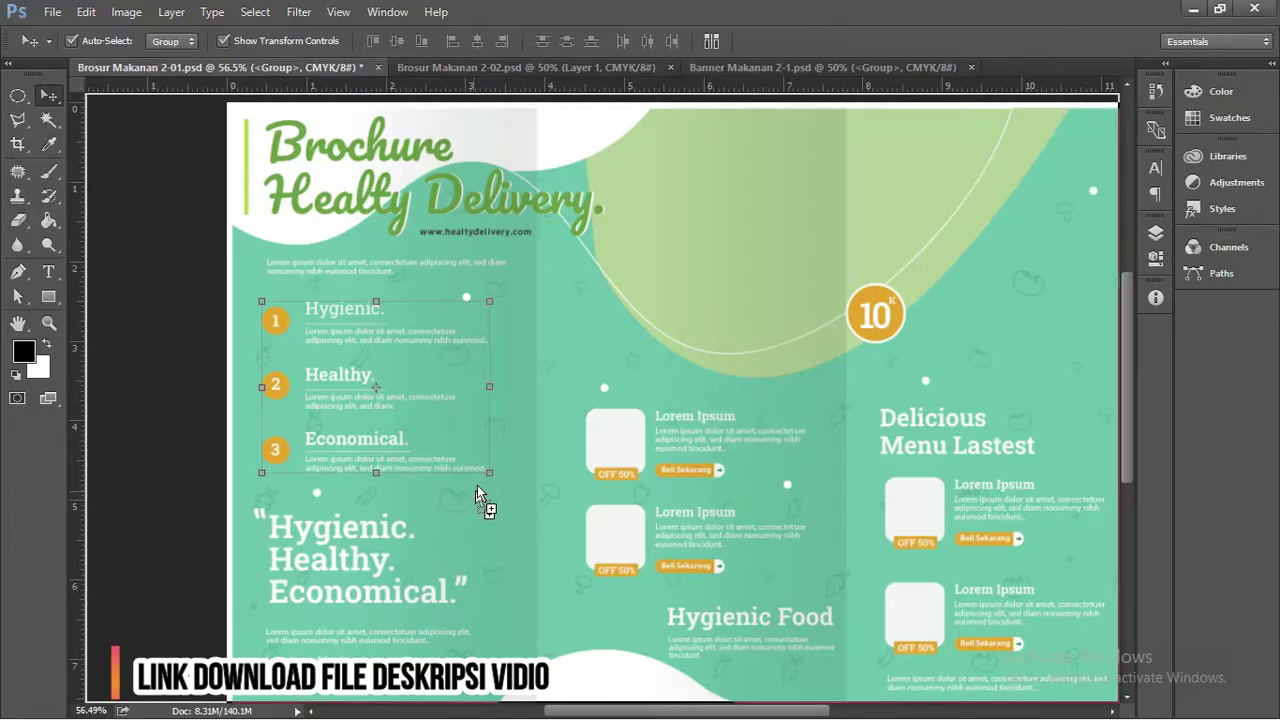
Step: Place the cole-patrick salad photo on the brochure and shift it right and up
drag(474, 492, 630, 229)
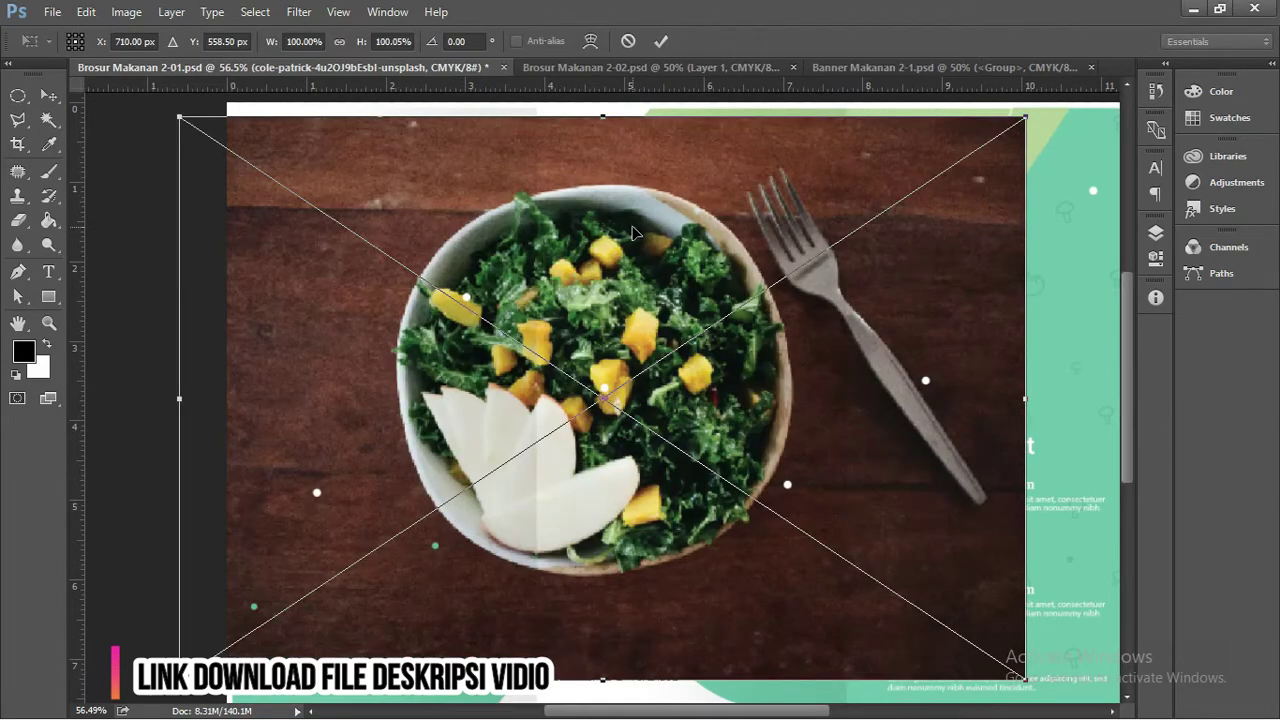
key(Return)
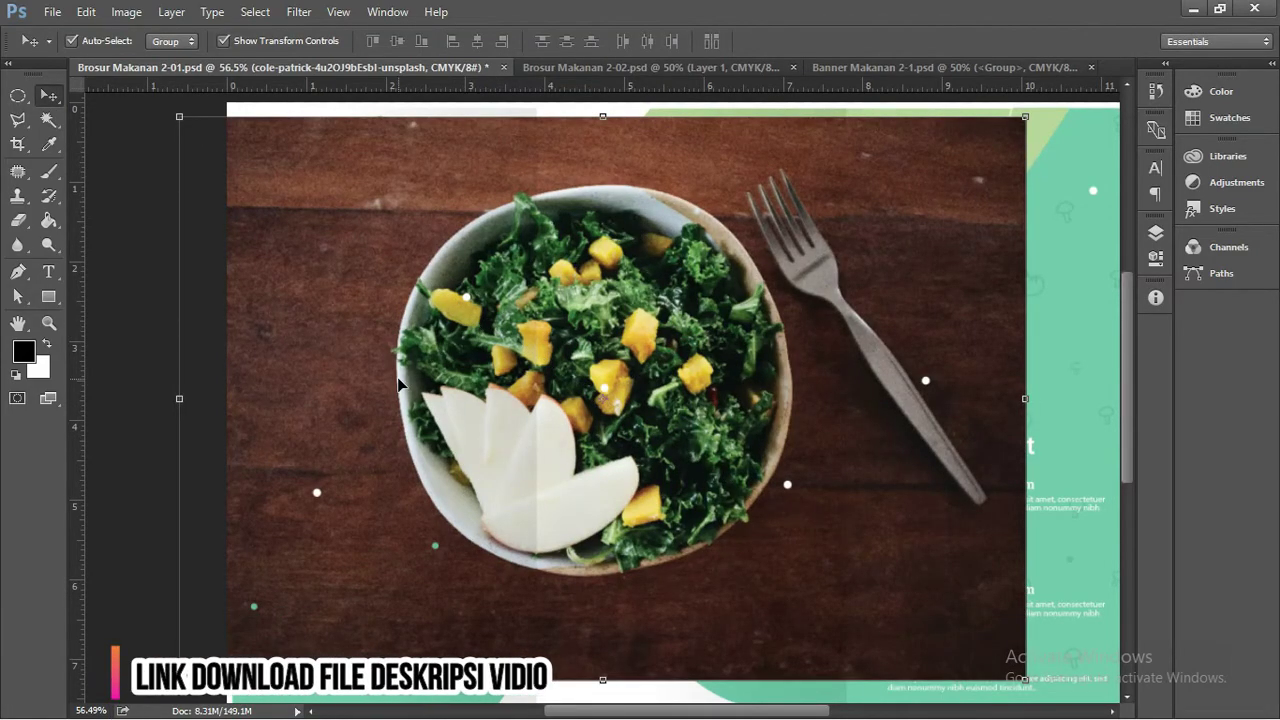
drag(319, 445, 380, 434)
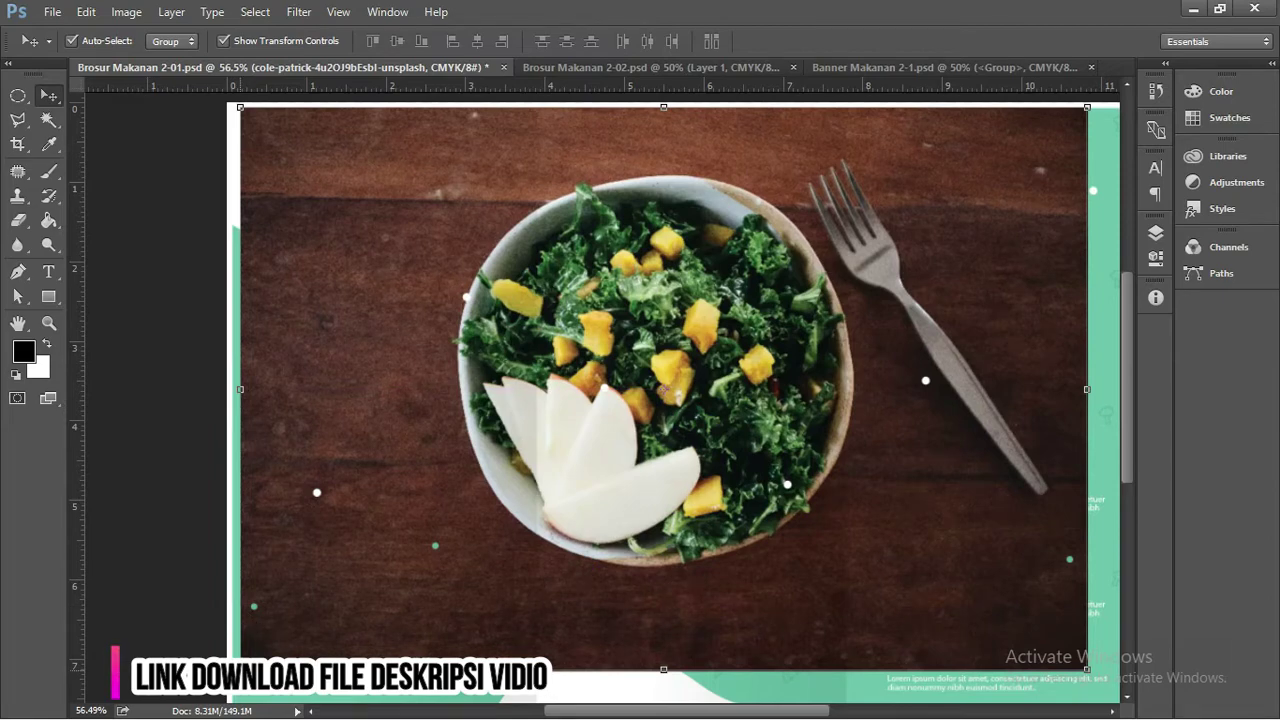
Step: Set the photo layer's fill to 15% and scale it to about 65%
click(1156, 234)
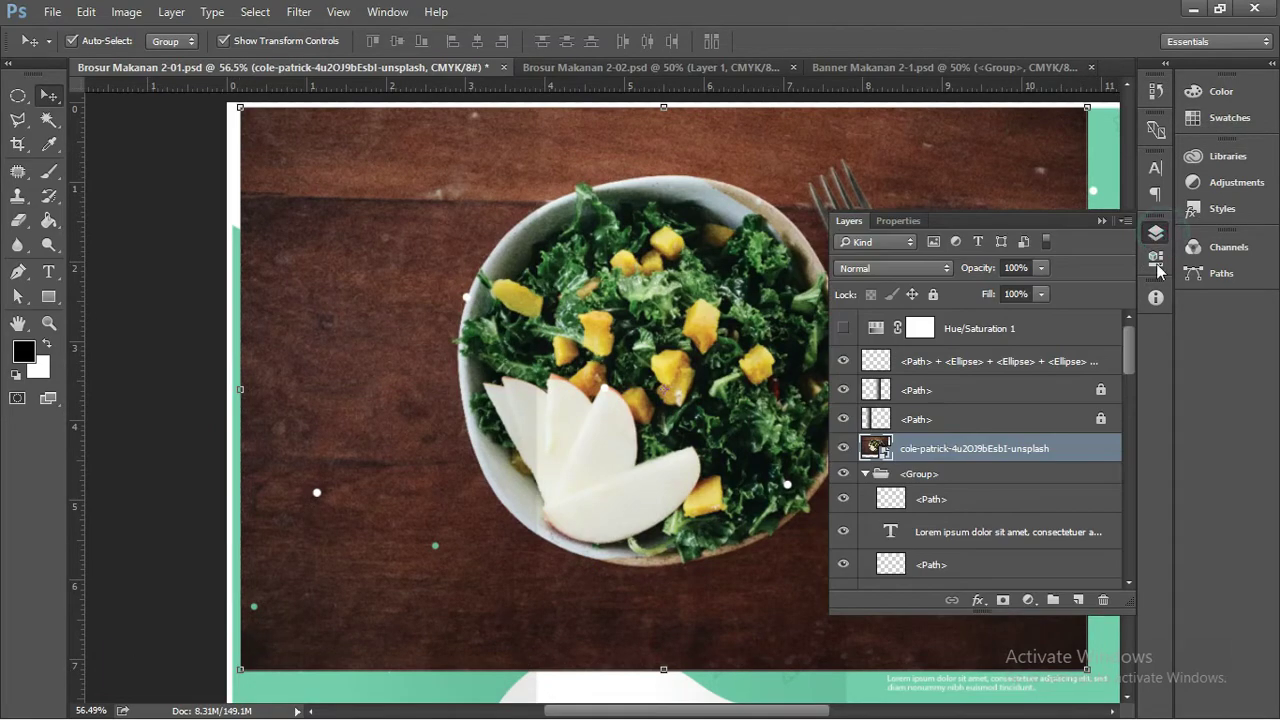
click(1041, 294)
drag(1042, 313, 960, 315)
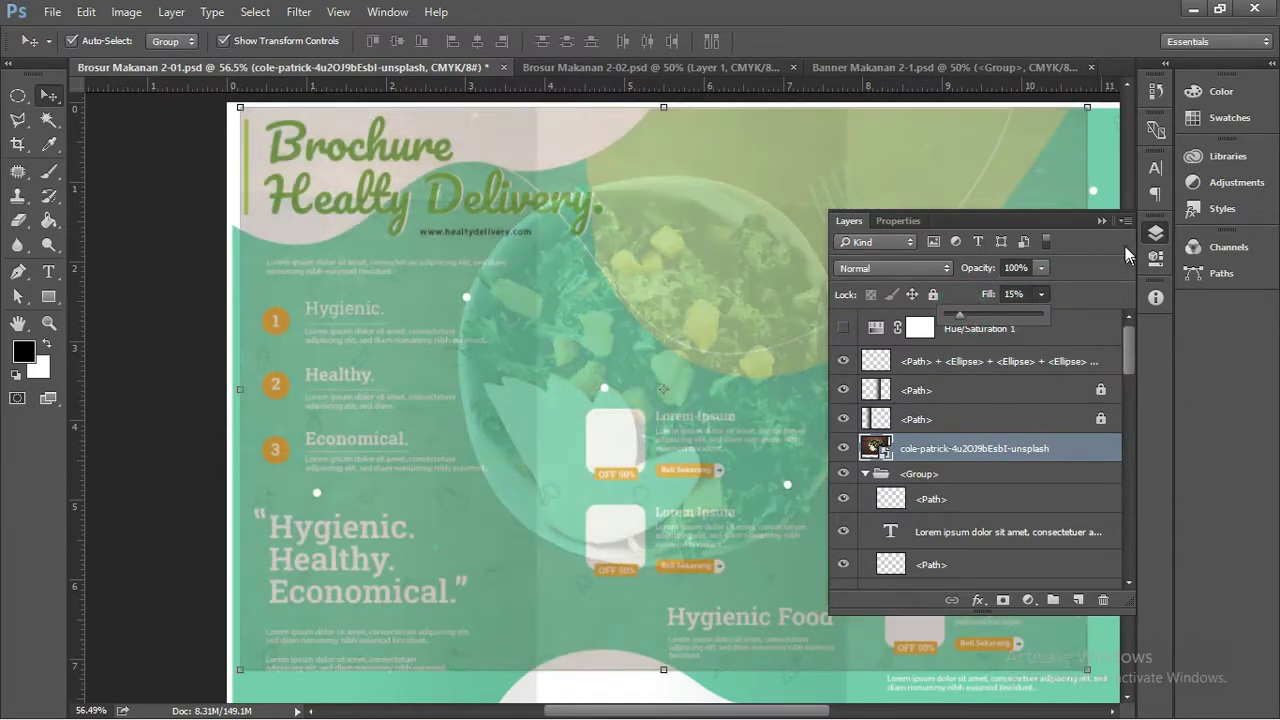
click(1101, 221)
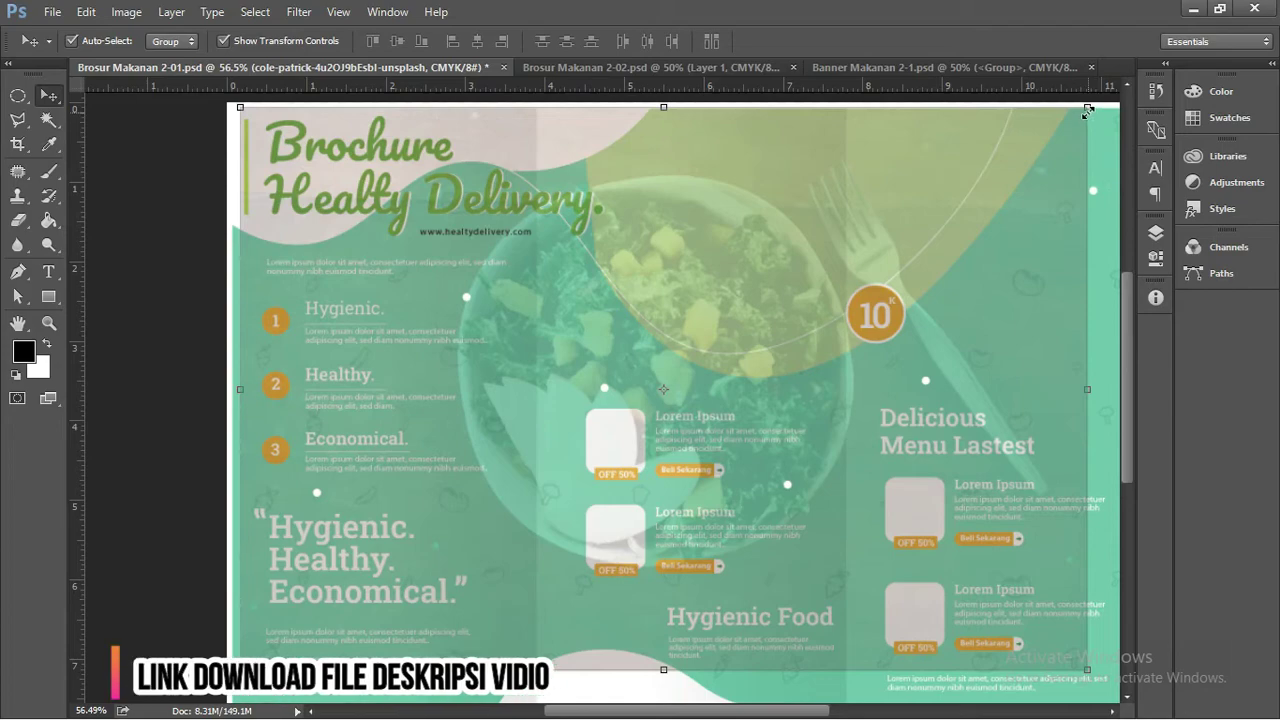
mouse_move(1088, 108)
mouse_down()
mouse_move(916, 305)
mouse_move(921, 213)
mouse_up()
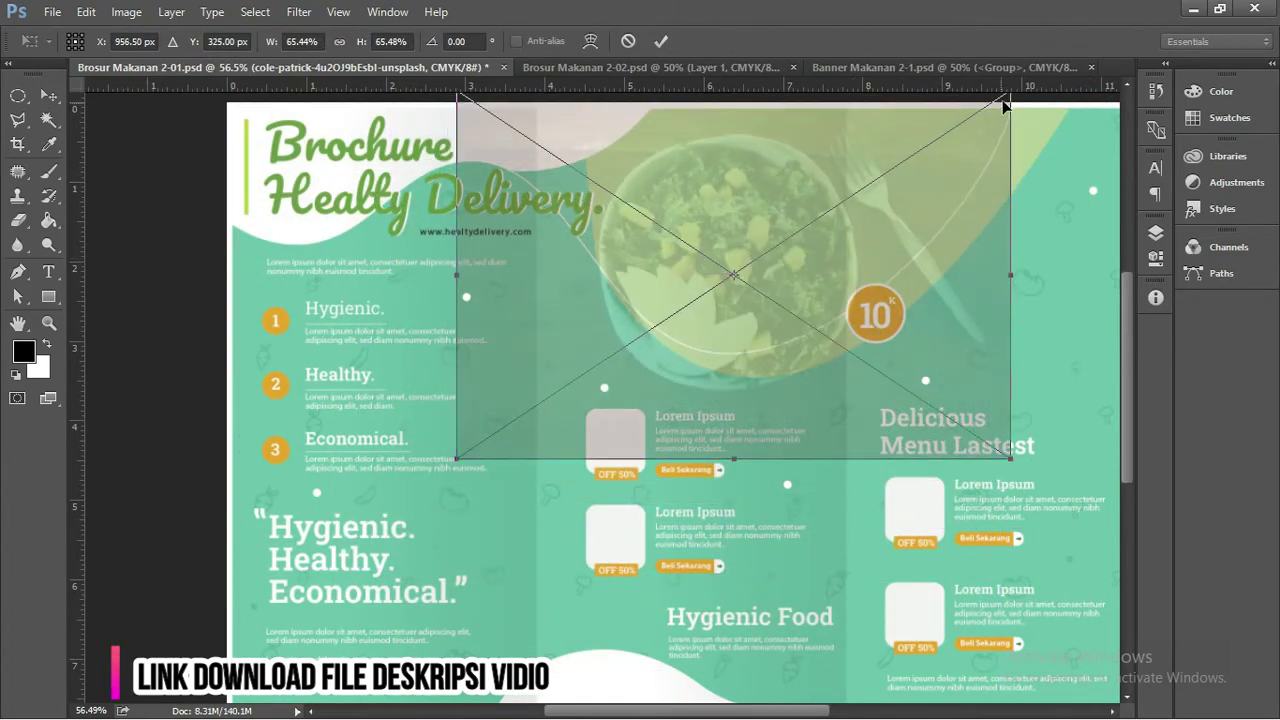
Step: Resize the salad photo to about 61% and move it slightly upward
drag(1005, 104, 988, 108)
drag(928, 180, 946, 166)
scroll(914, 177, down, 1)
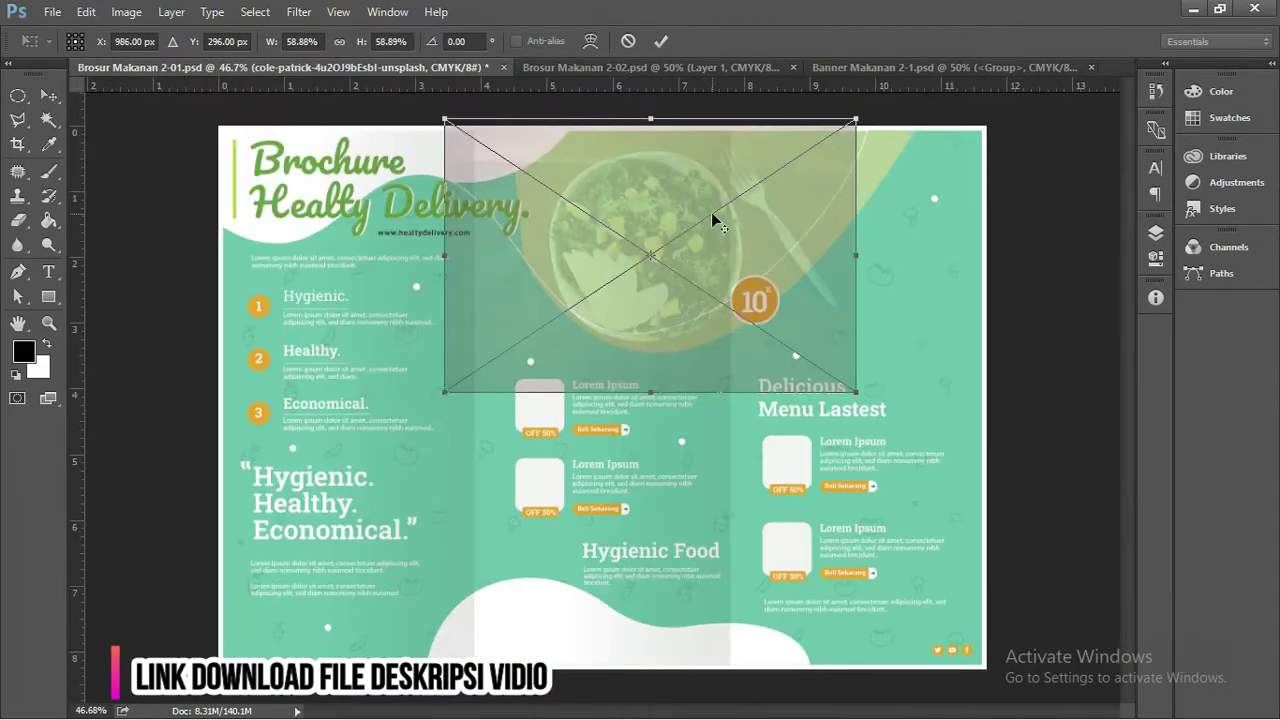
key(alt+space)
click(840, 142)
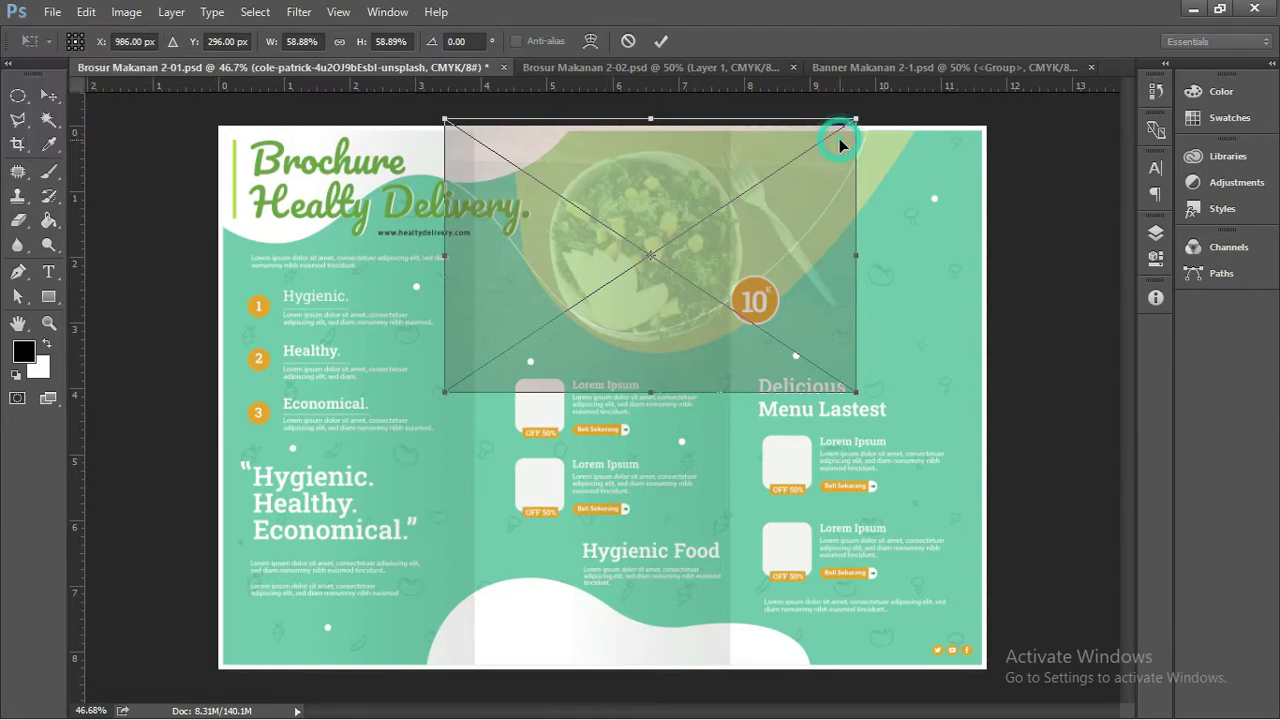
key(Return)
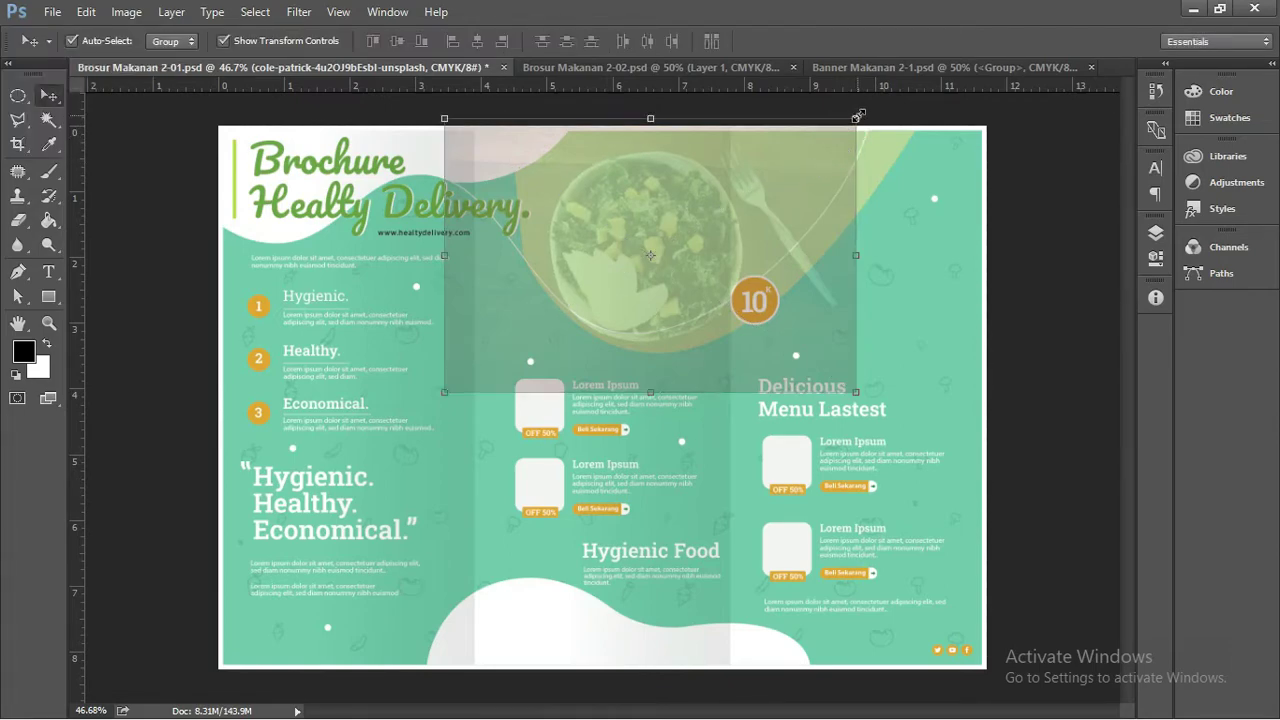
drag(857, 116, 870, 105)
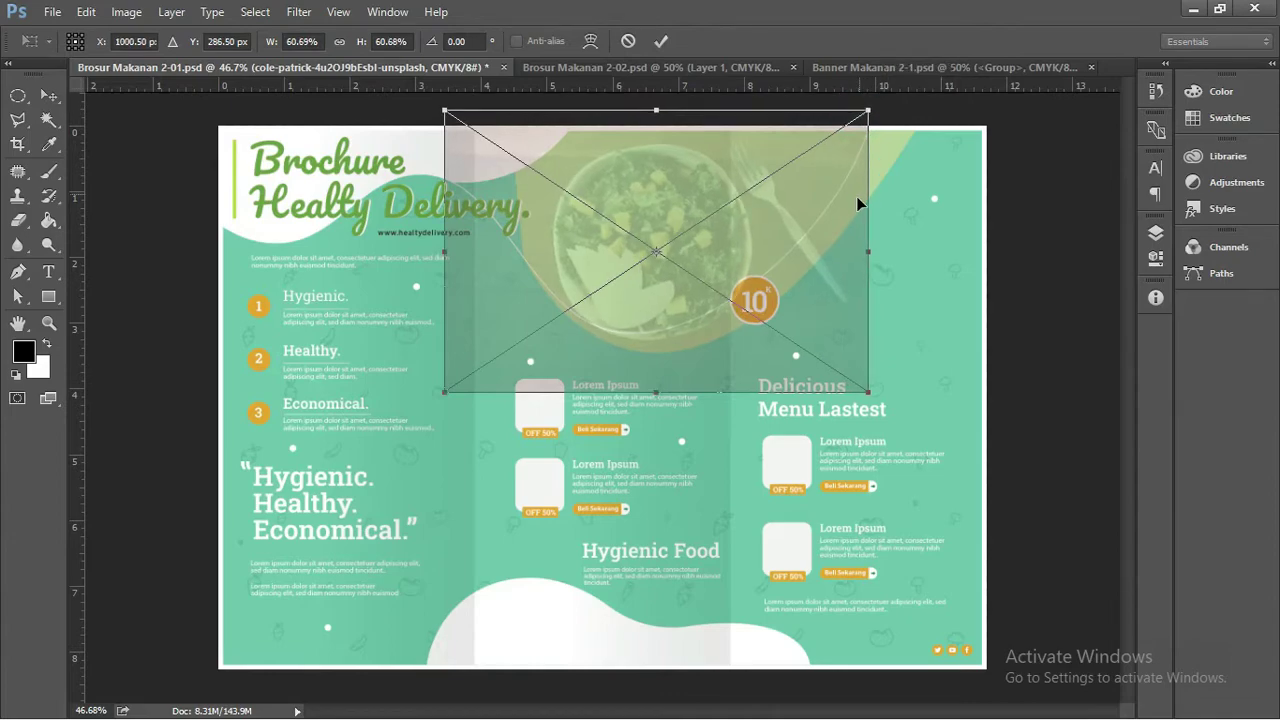
scroll(829, 222, up, 1)
scroll(829, 222, up, 1)
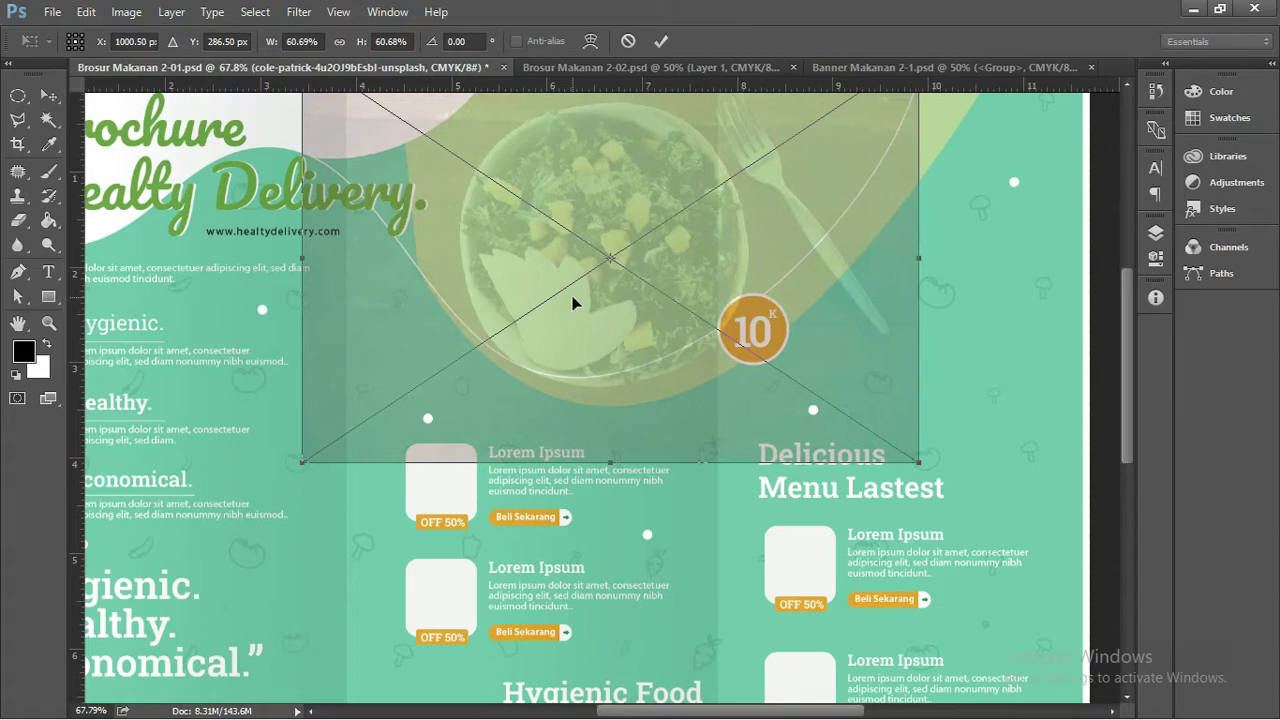
scroll(573, 302, up, 1)
scroll(585, 301, up, 3)
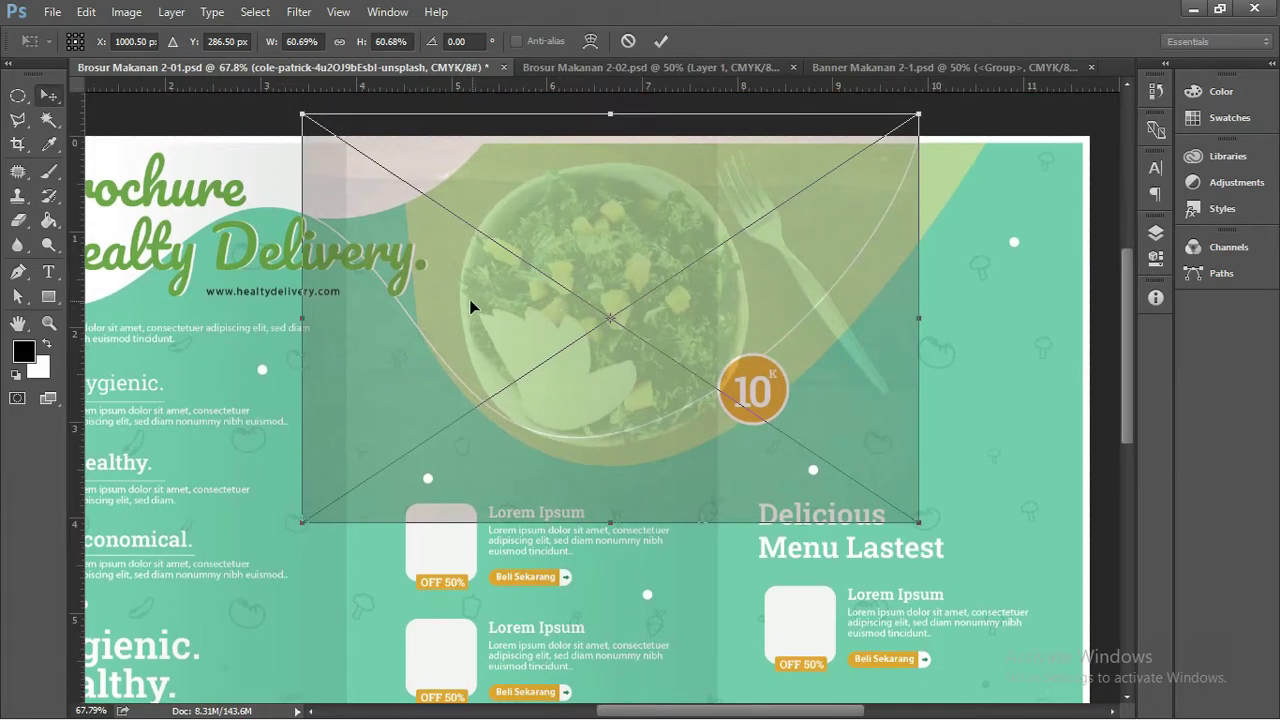
key(Return)
Step: Nudge the salad photo slightly into its final position over the brochure
scroll(674, 306, up, 2)
scroll(666, 309, up, 1)
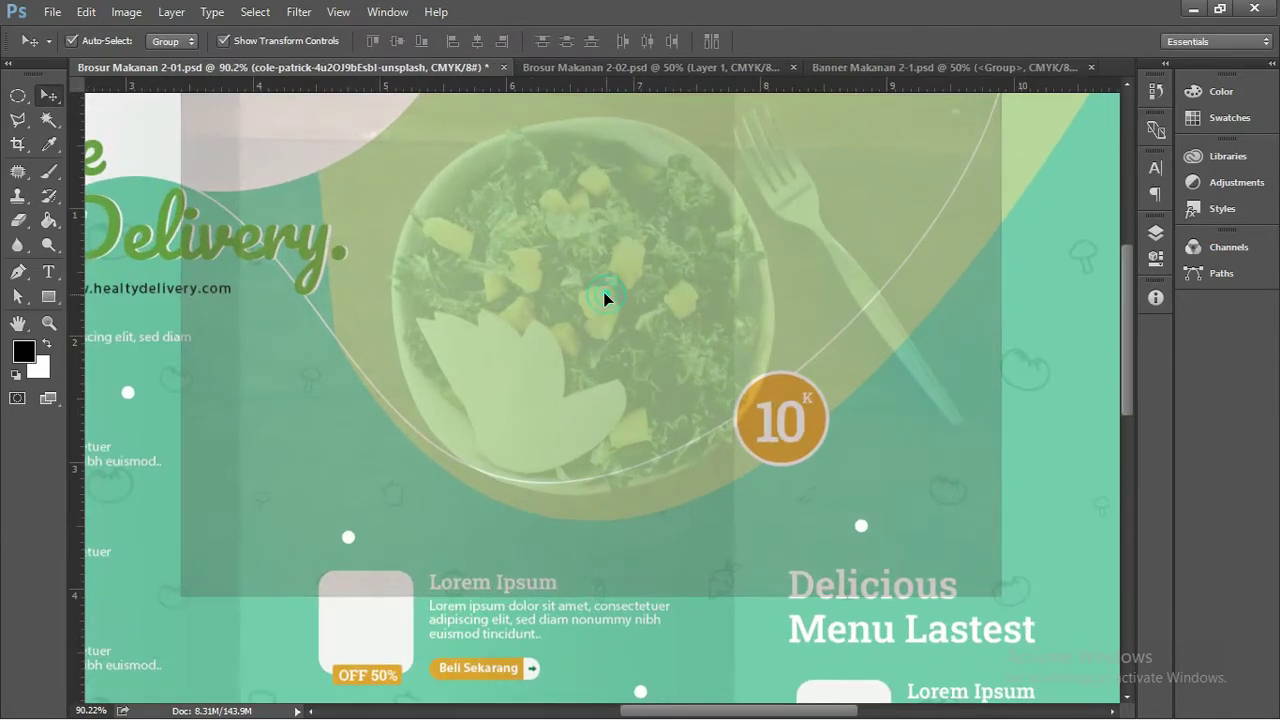
drag(609, 294, 614, 295)
scroll(617, 294, down, 2)
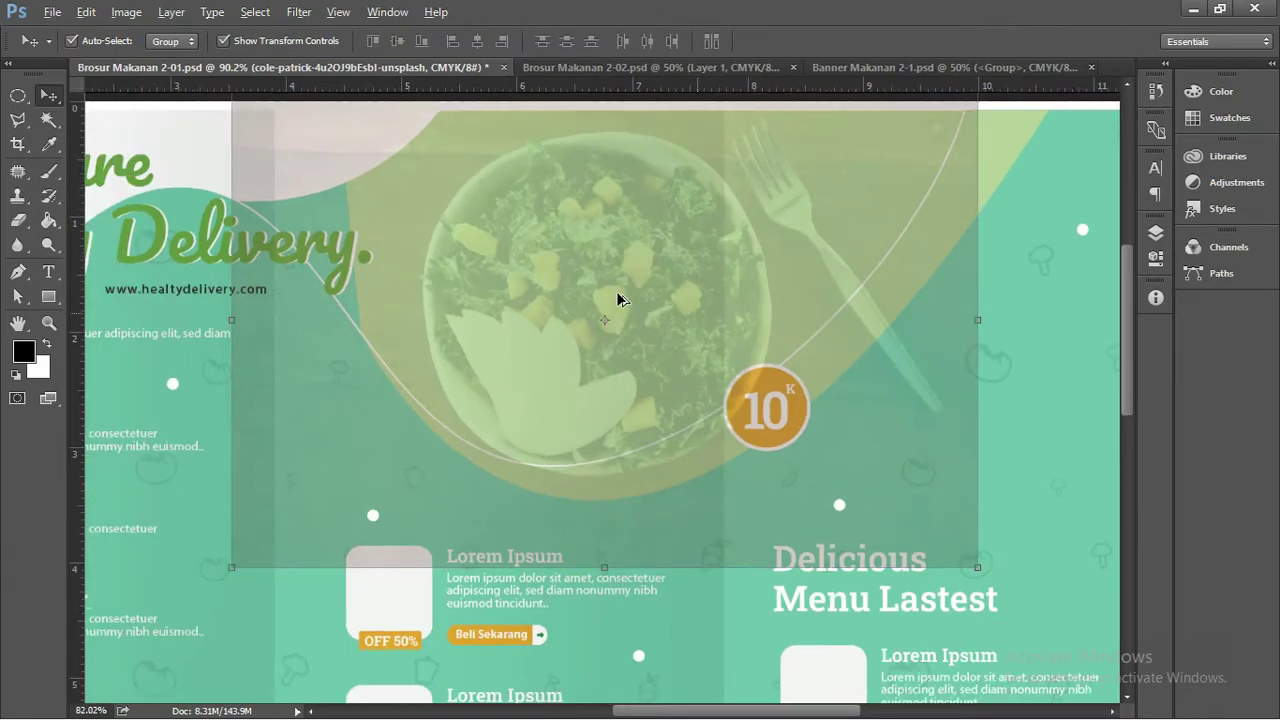
scroll(810, 235, up, 1)
scroll(815, 232, up, 1)
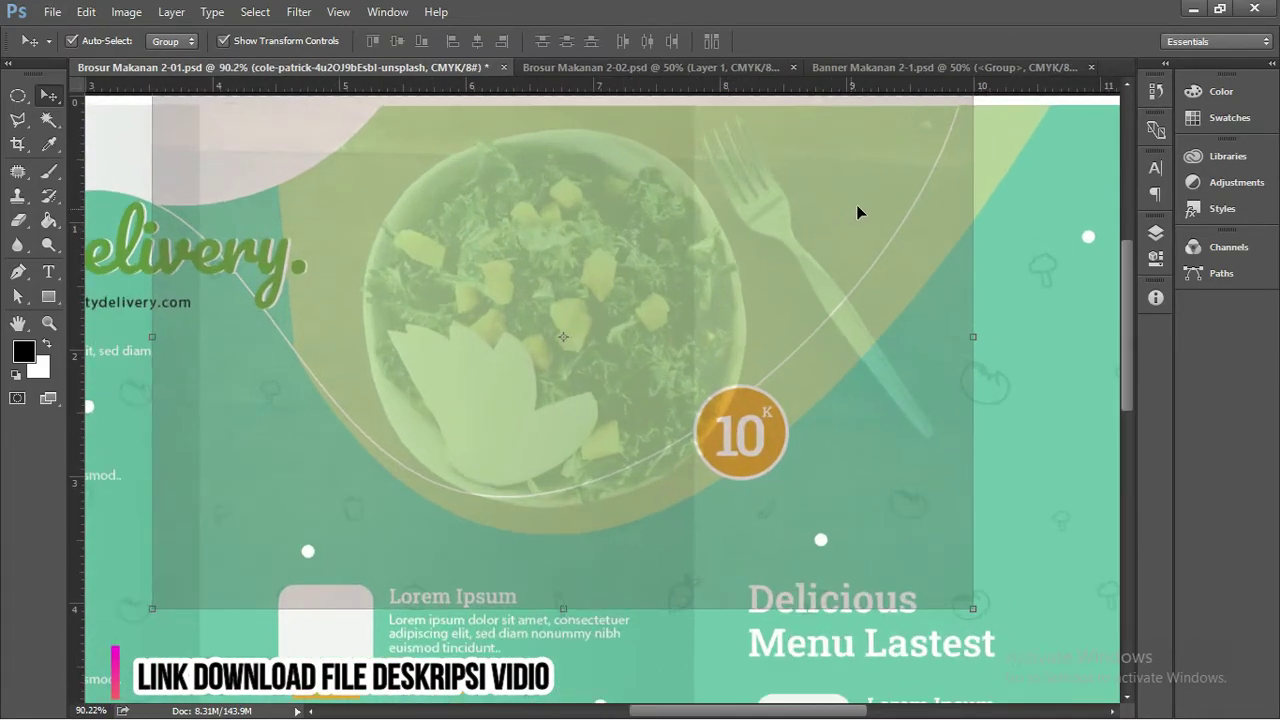
Step: Apply Lock All to the cole-patrick salad photo layer in the Layers list
click(1156, 232)
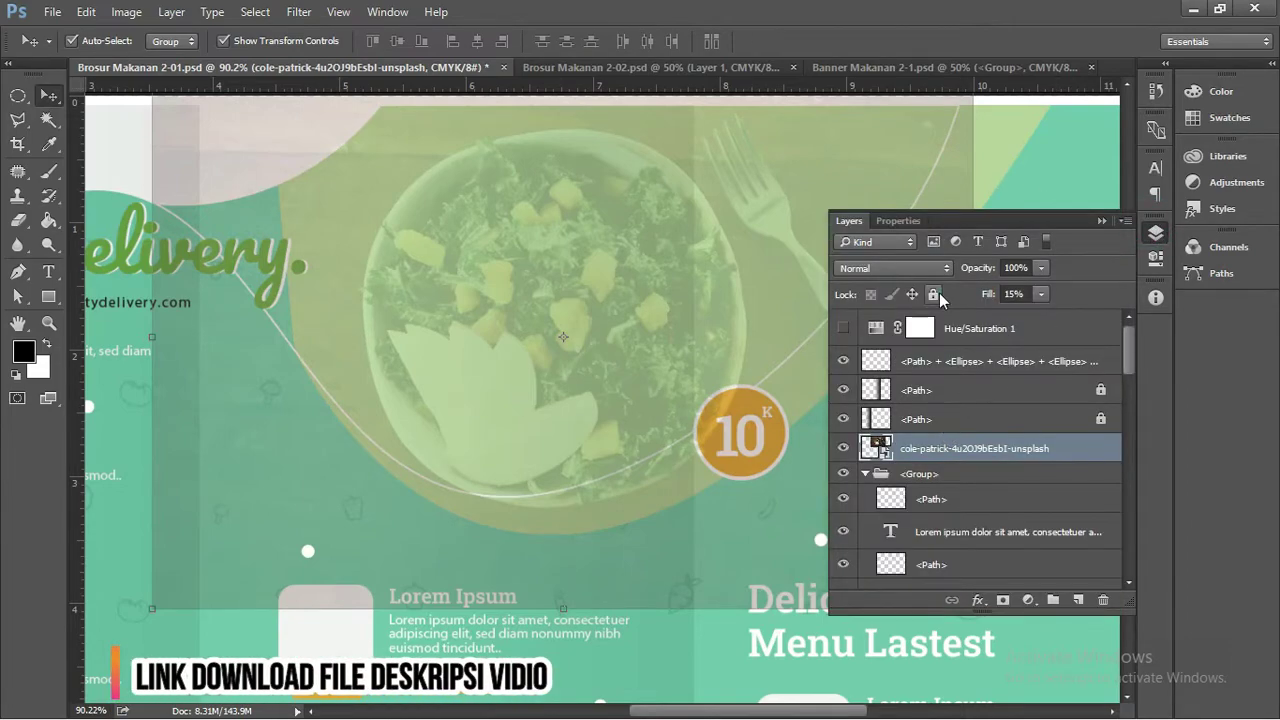
click(933, 294)
scroll(500, 334, down, 1)
scroll(543, 289, down, 1)
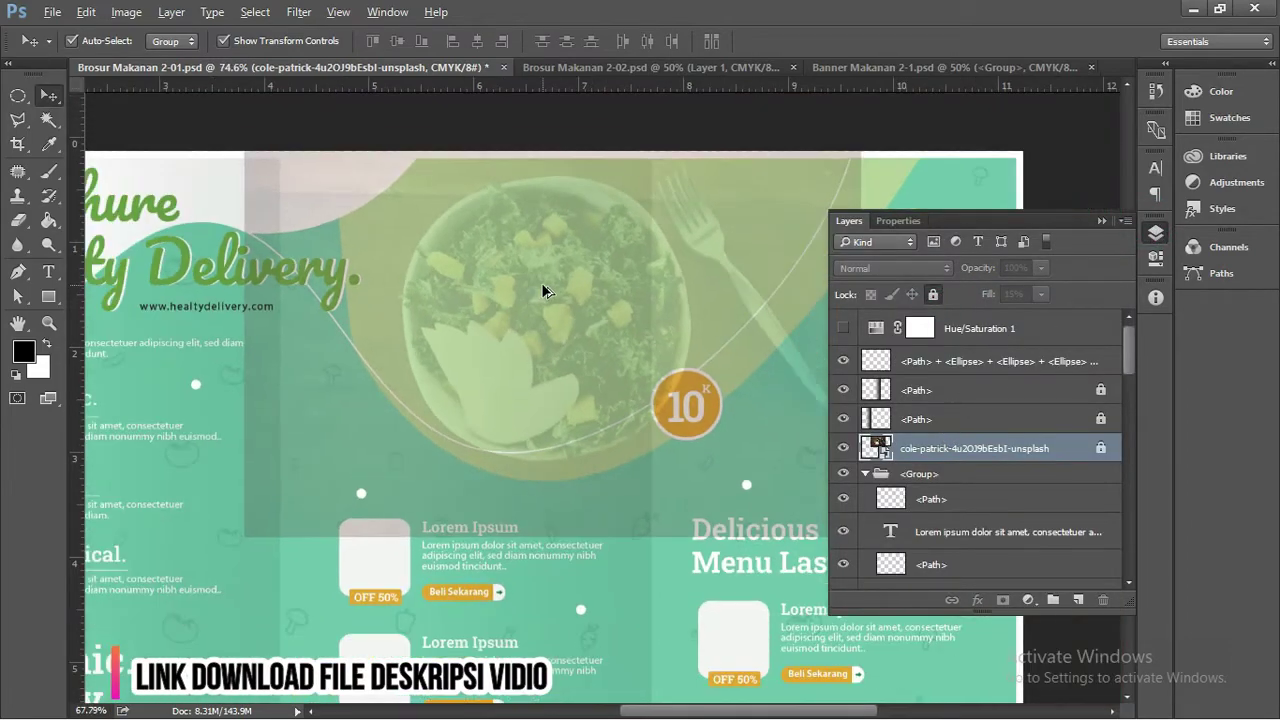
scroll(600, 275, down, 1)
scroll(810, 200, up, 2)
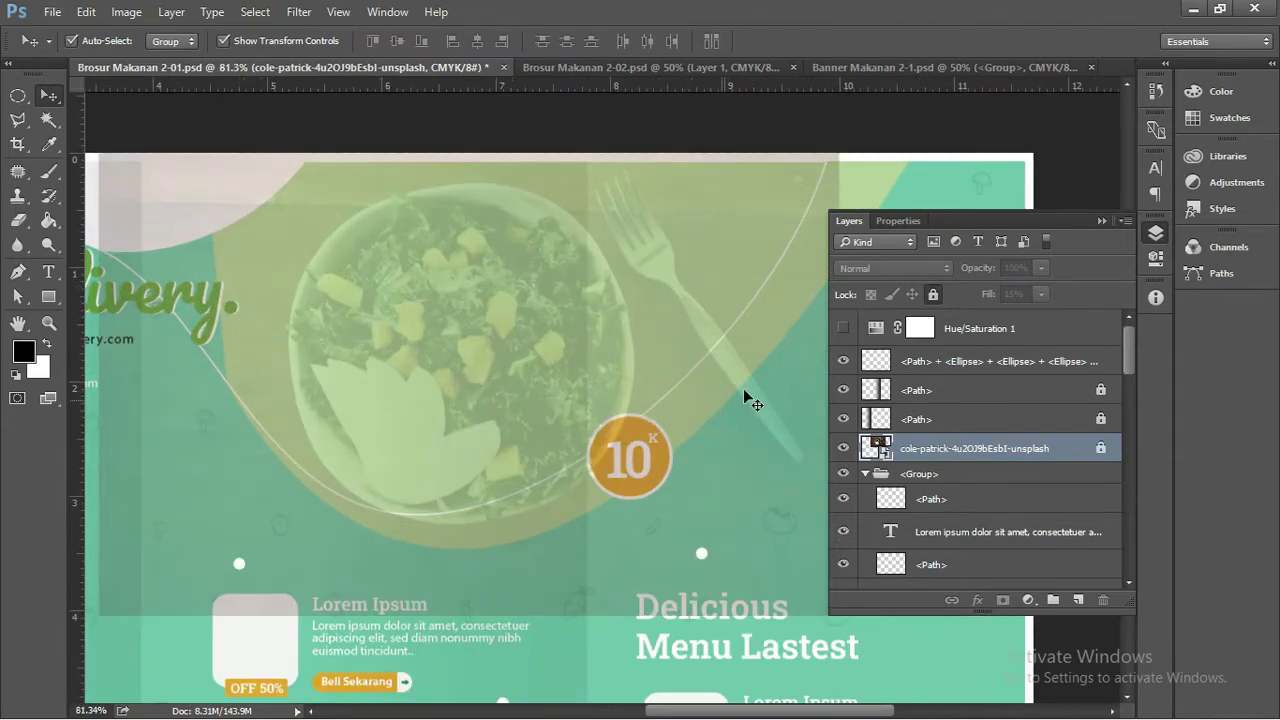
Step: Select the curved overlay path layer and toggle its visibility to check its area
click(675, 264)
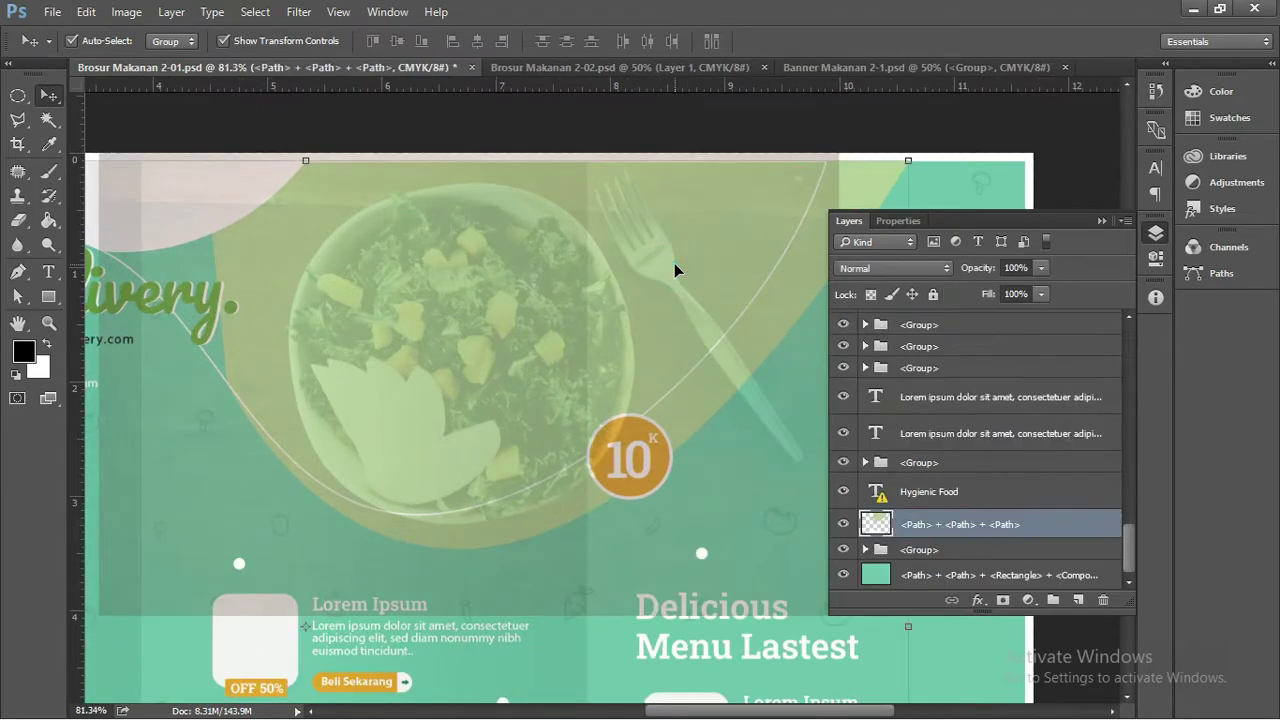
click(843, 524)
click(843, 524)
click(843, 524)
click(843, 524)
Step: Magic-wand select the curved salad-bowl area and scroll around to inspect the selection
click(52, 125)
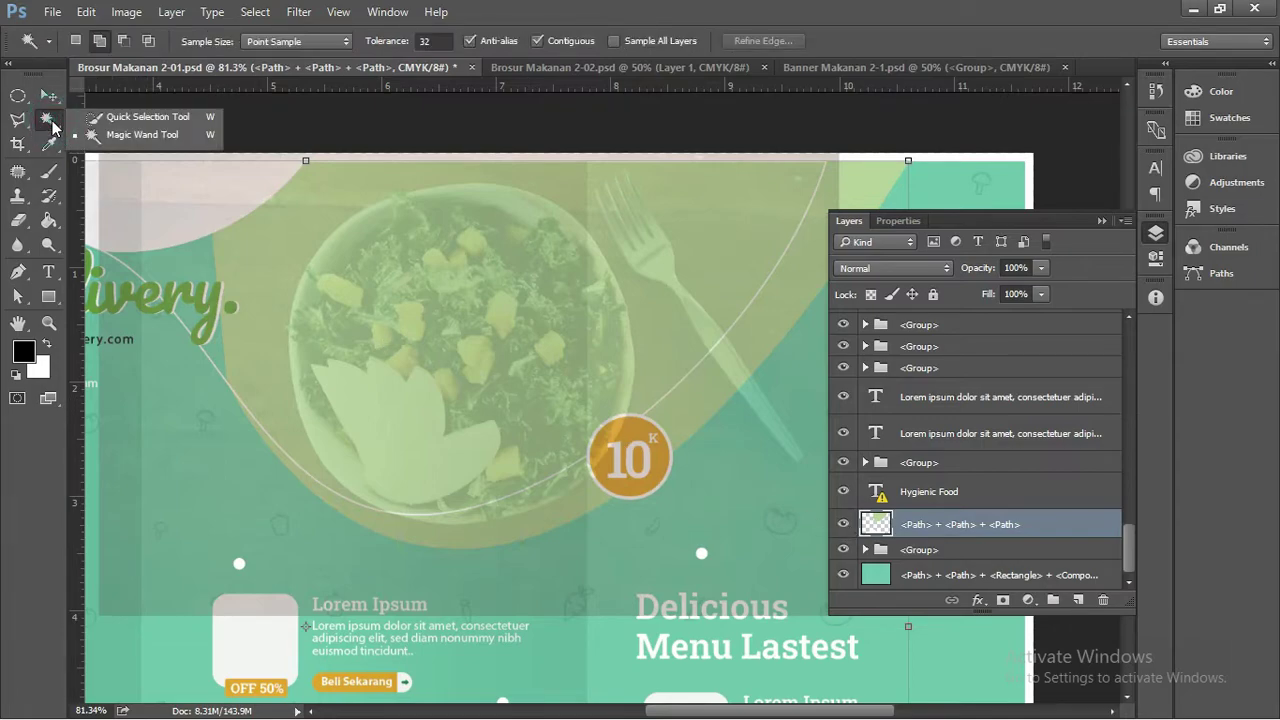
click(100, 134)
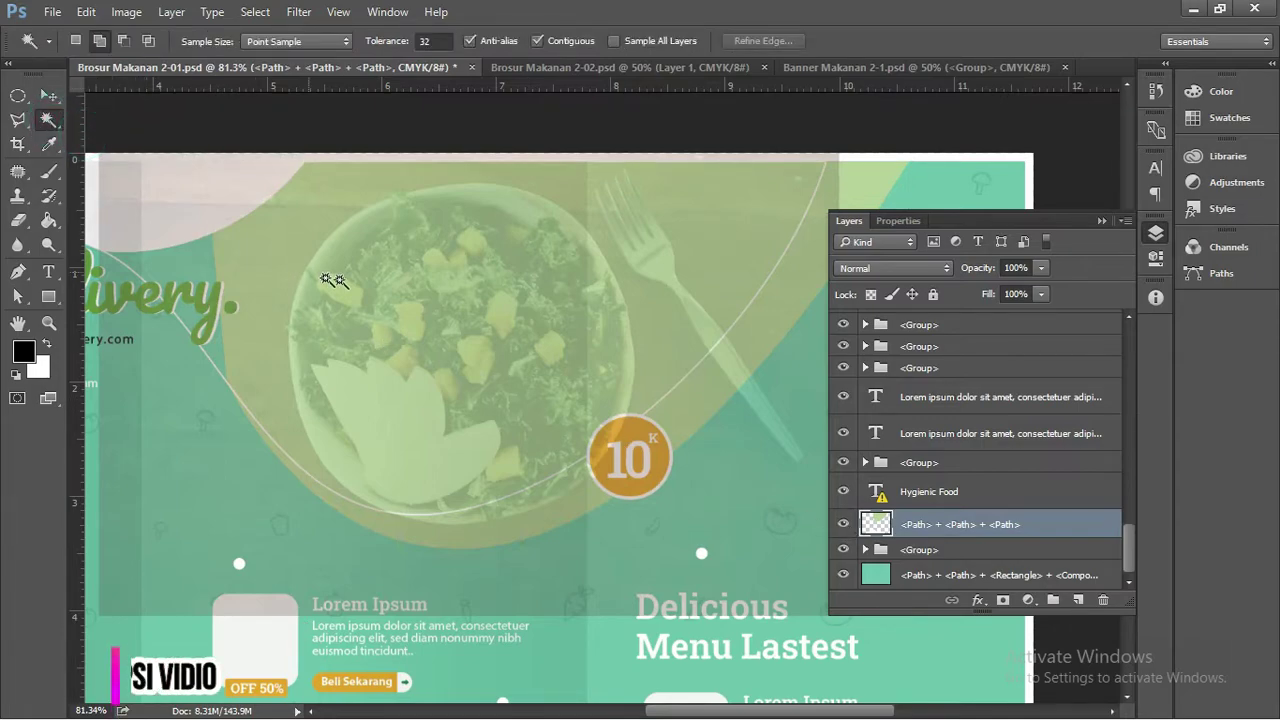
click(337, 214)
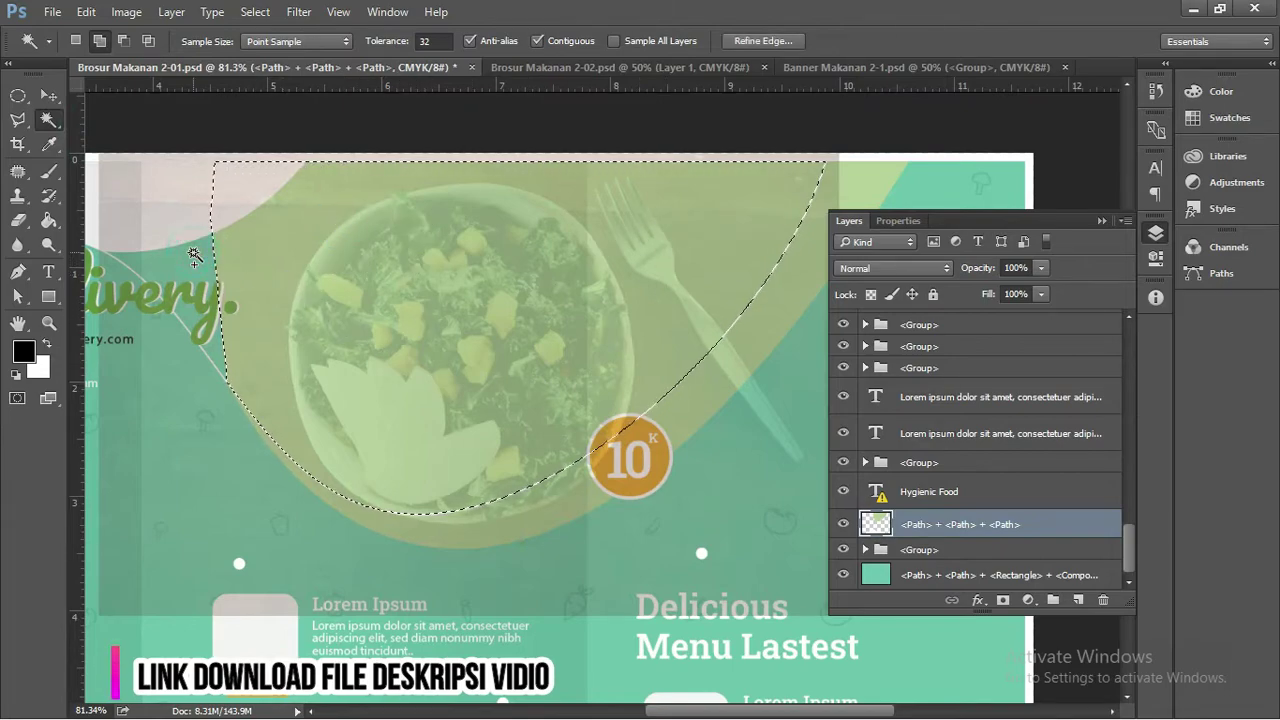
scroll(426, 301, down, 2)
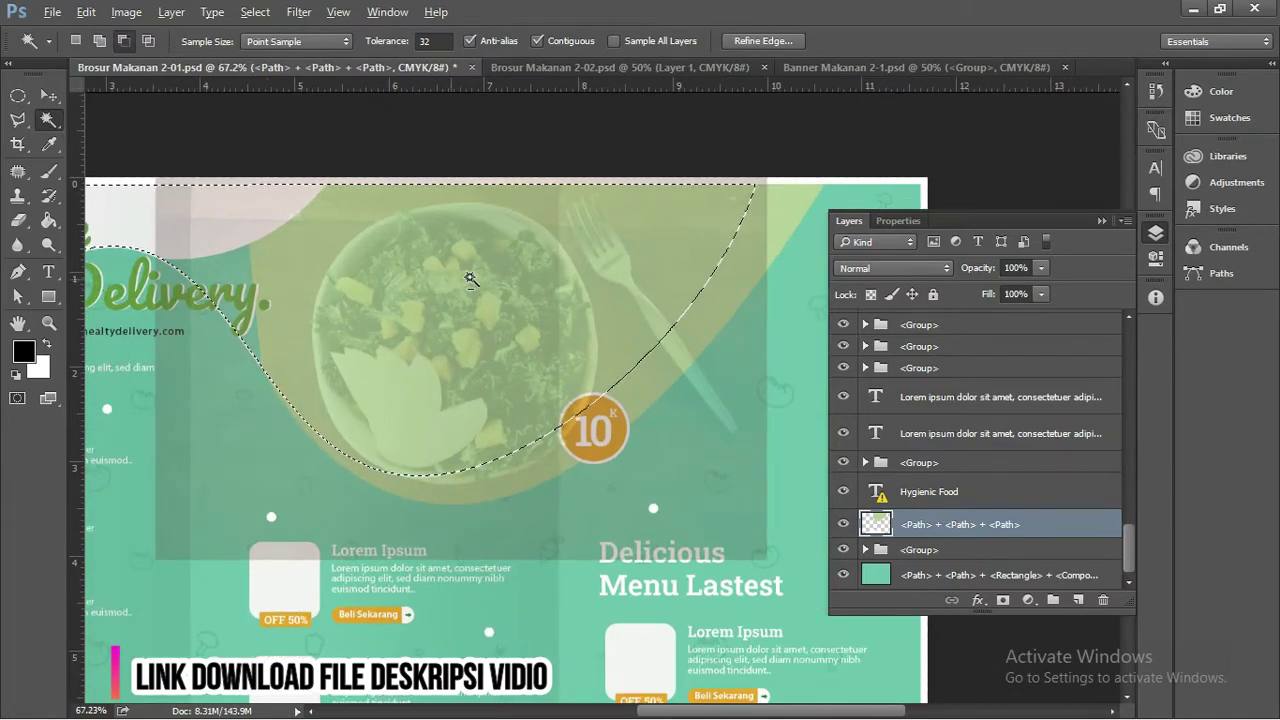
scroll(470, 279, down, 1)
scroll(505, 261, down, 1)
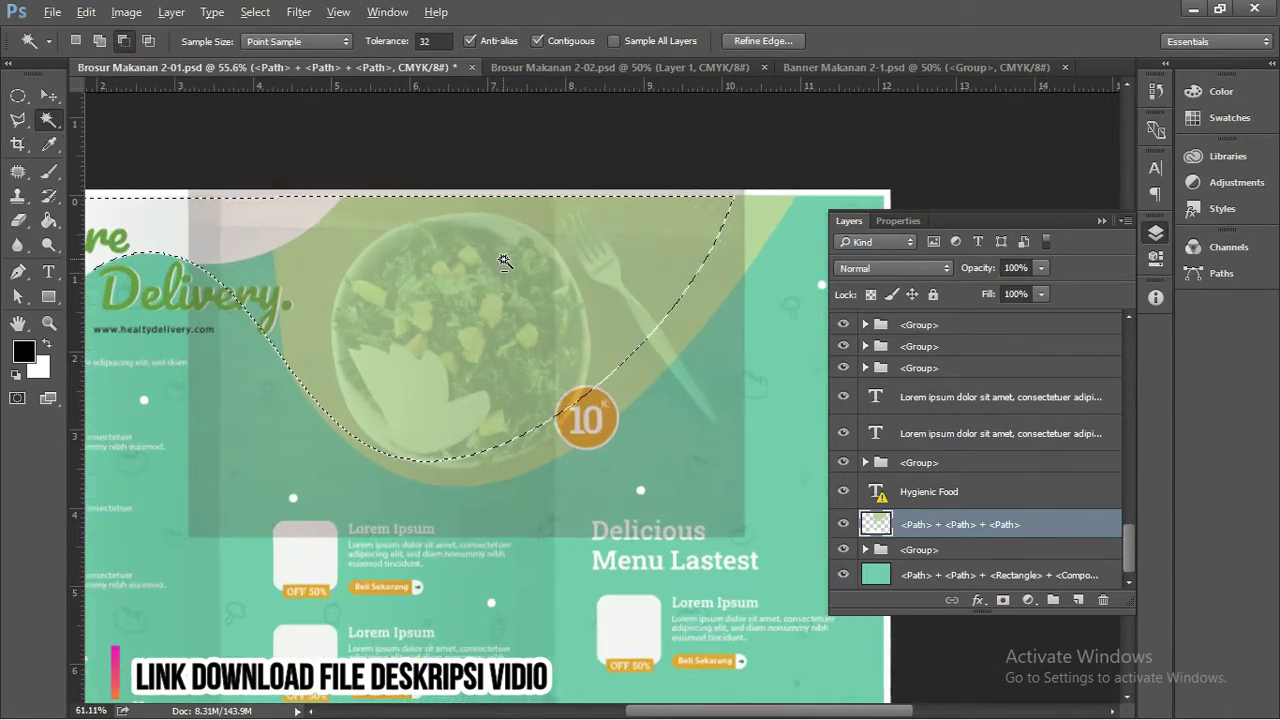
scroll(505, 261, up, 1)
scroll(505, 261, up, 1)
scroll(505, 261, up, 1)
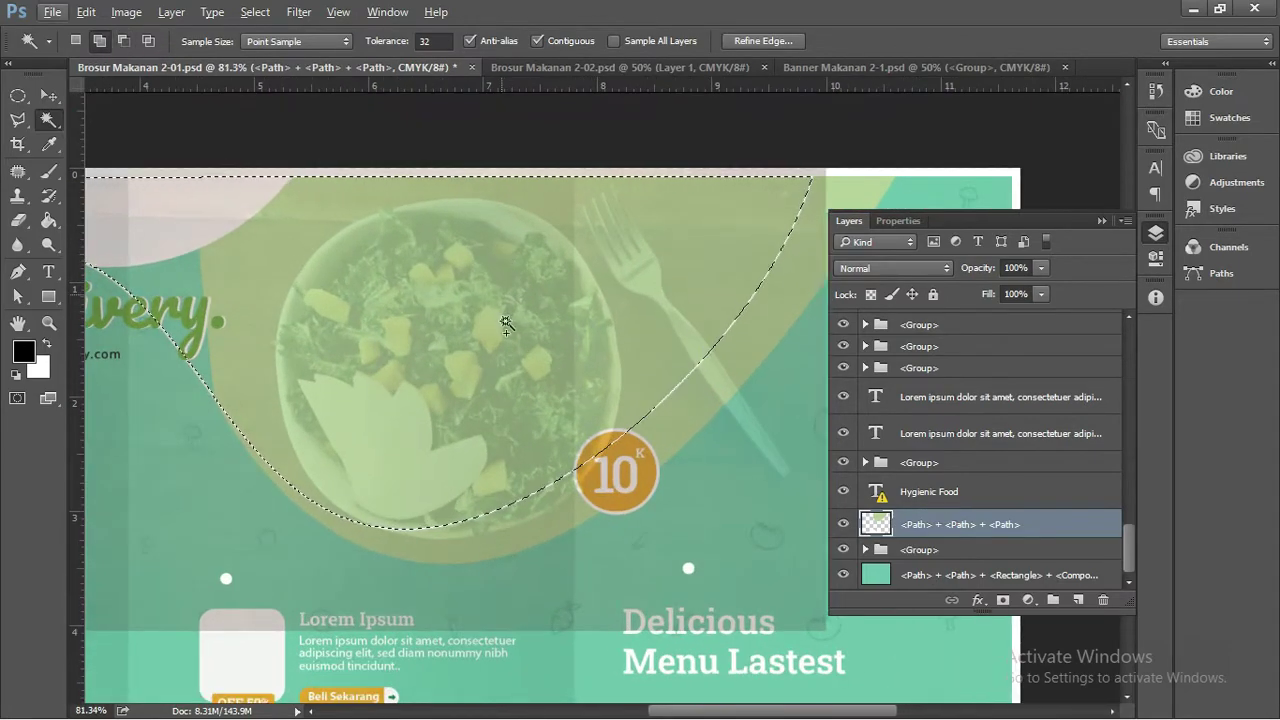
scroll(495, 330, right, 3)
scroll(485, 335, right, 2)
scroll(477, 340, up, 1)
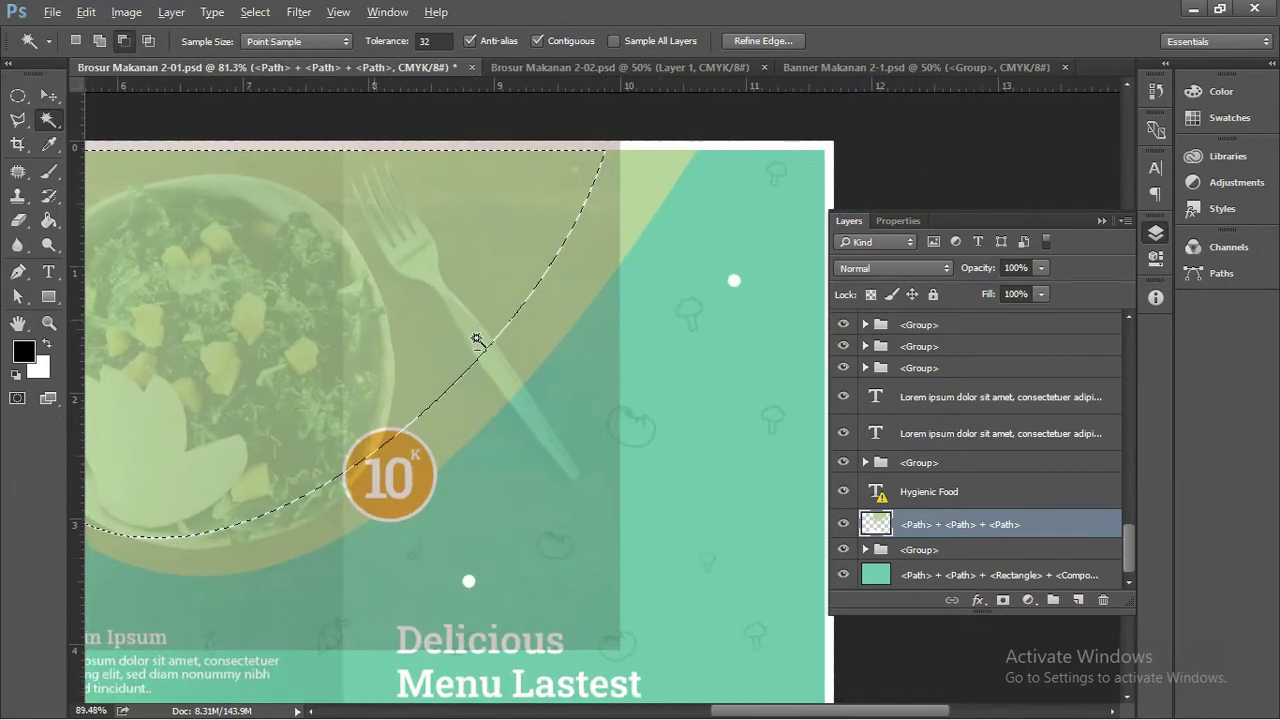
scroll(480, 338, up, 1)
scroll(440, 362, up, 2)
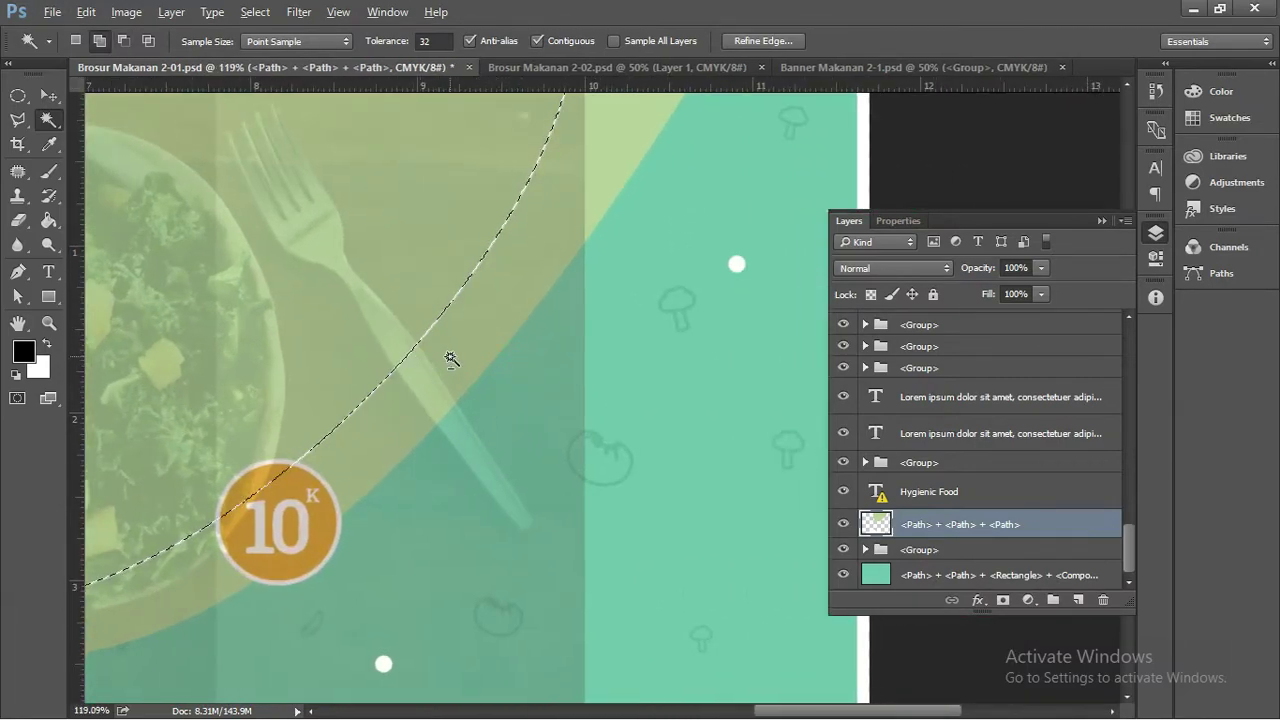
scroll(451, 359, down, 2)
scroll(448, 358, up, 1)
scroll(444, 360, up, 1)
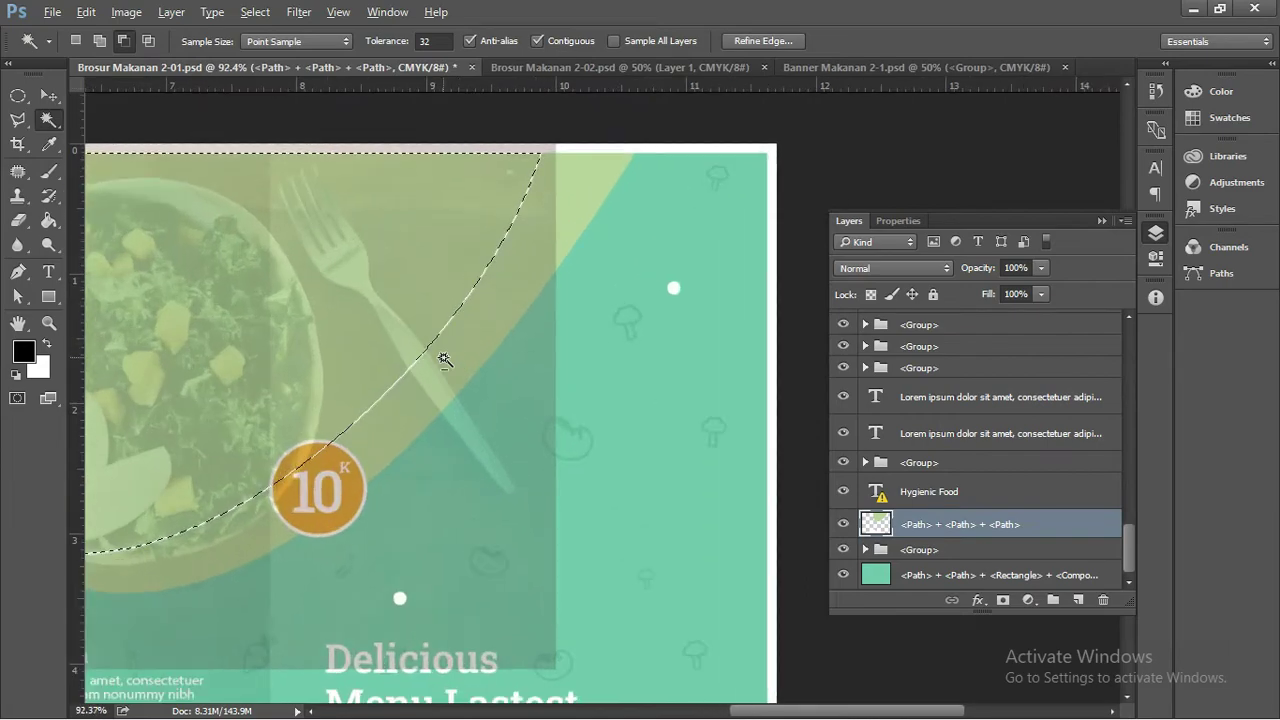
scroll(425, 355, up, 2)
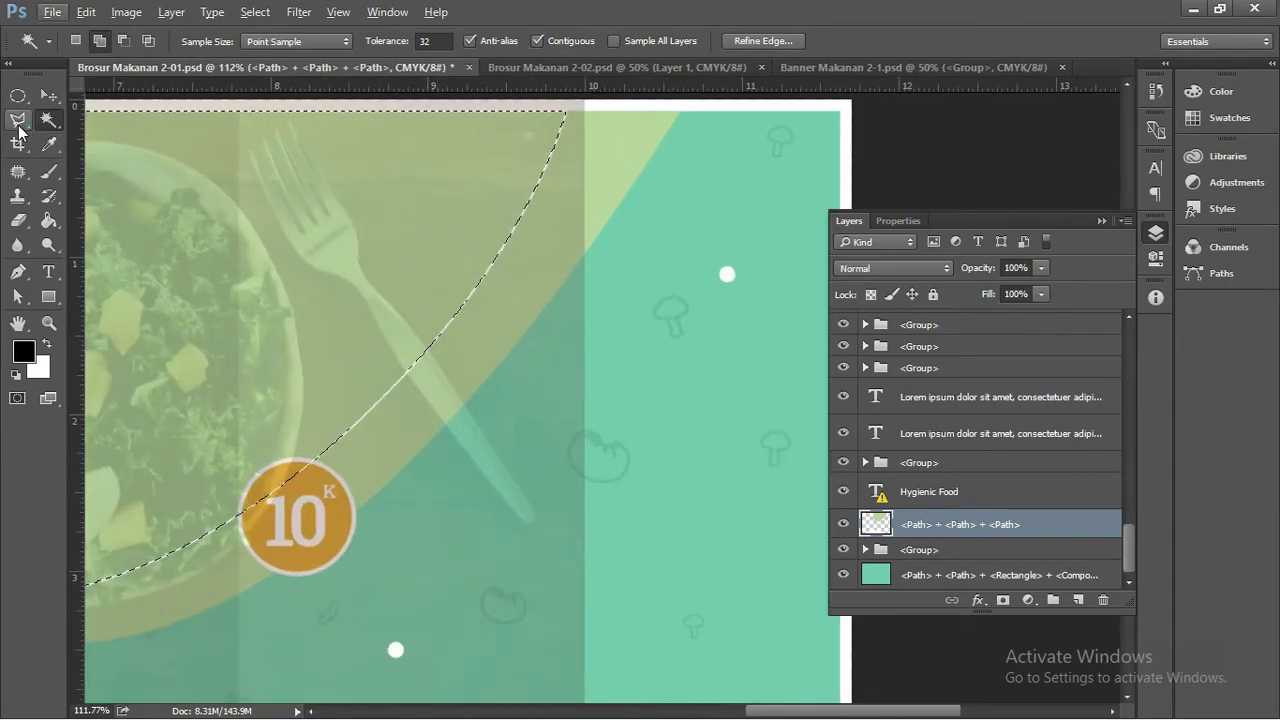
Step: Outline the fork handle with the Polygonal Lasso in Add to selection mode
click(19, 127)
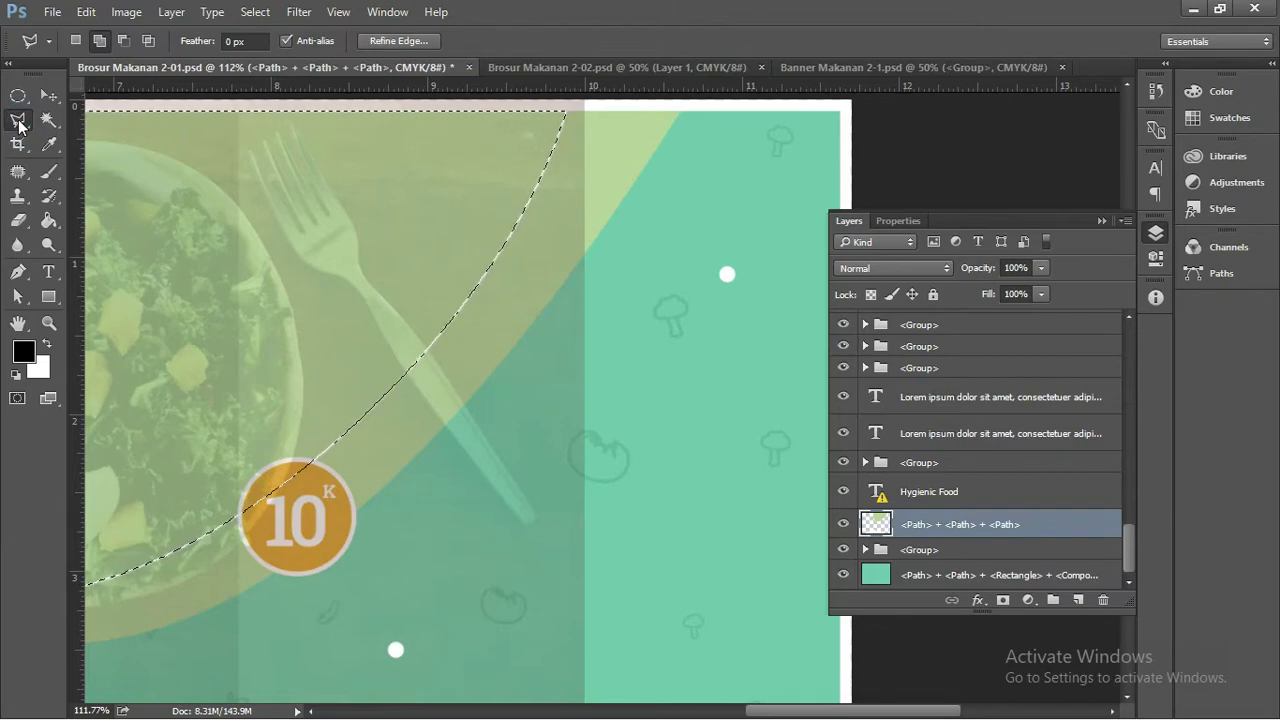
right_click(19, 127)
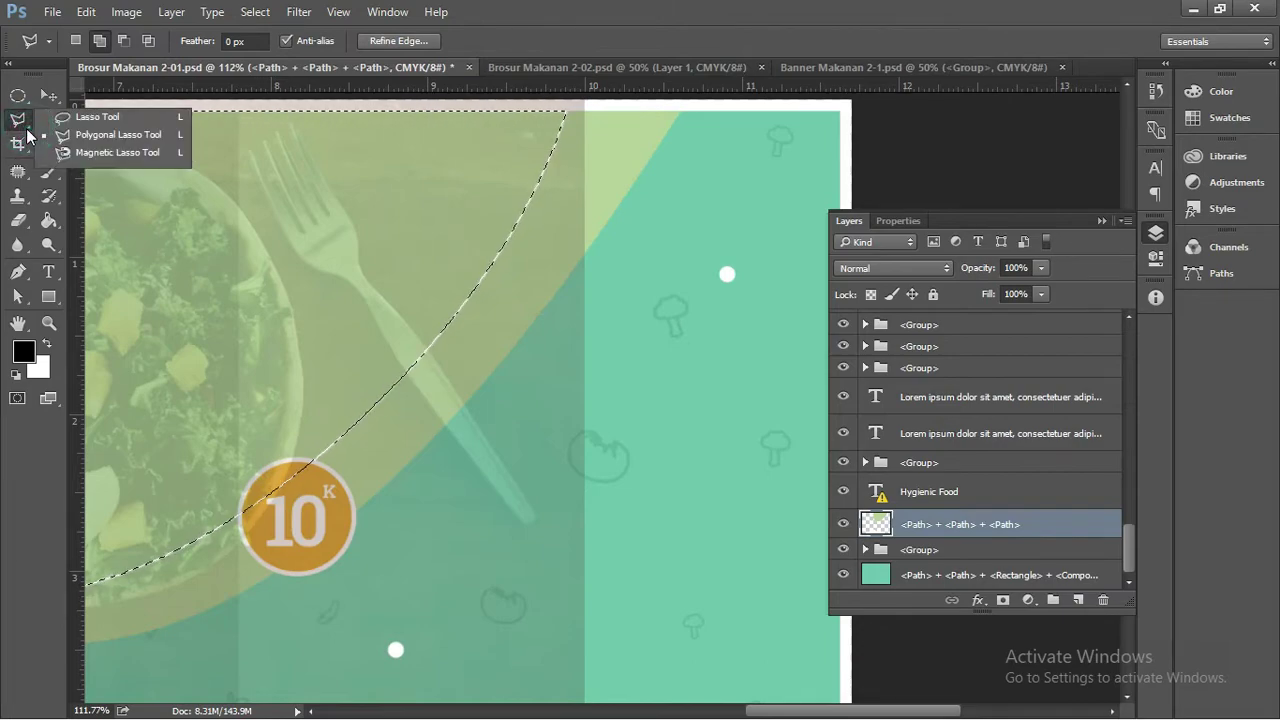
click(87, 134)
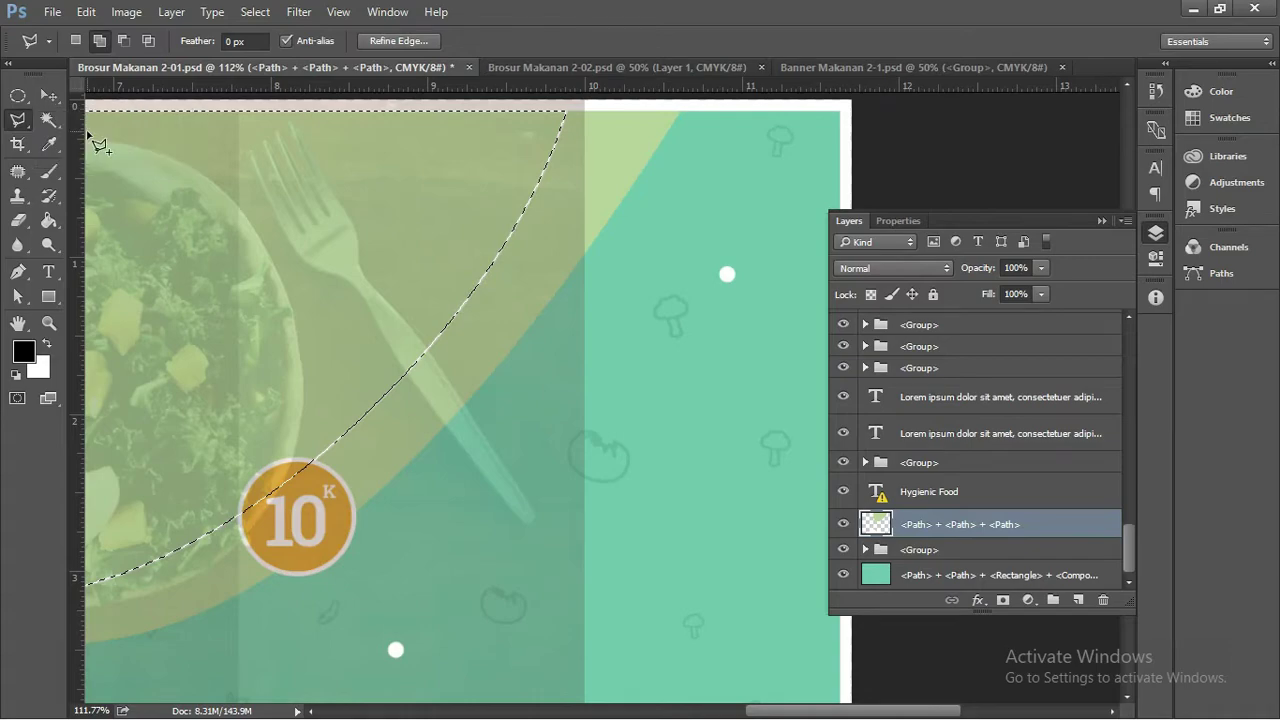
click(100, 41)
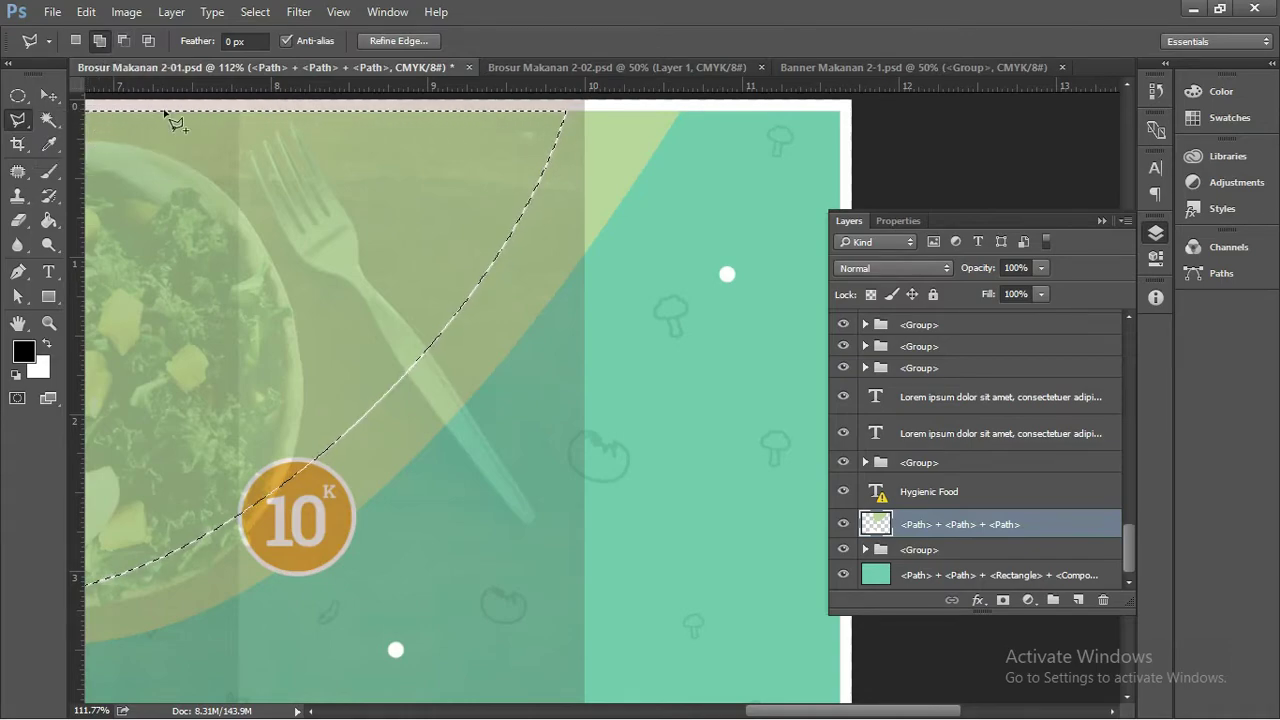
click(427, 345)
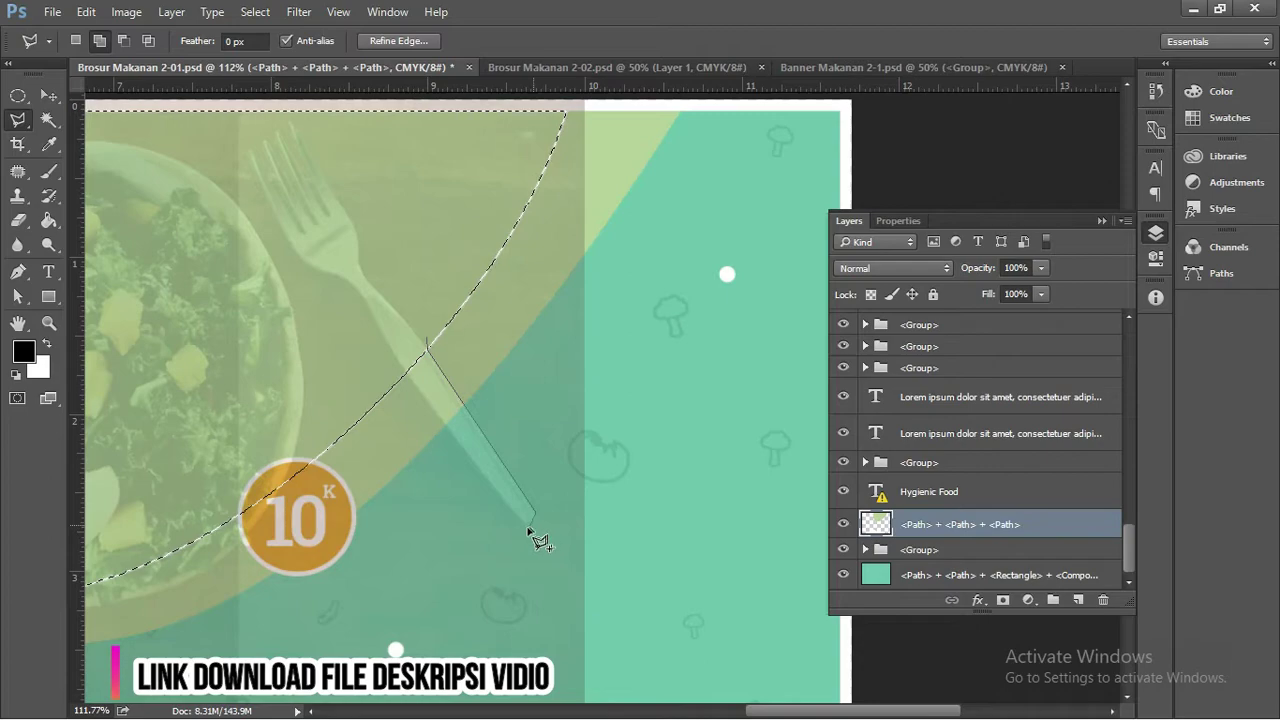
click(532, 520)
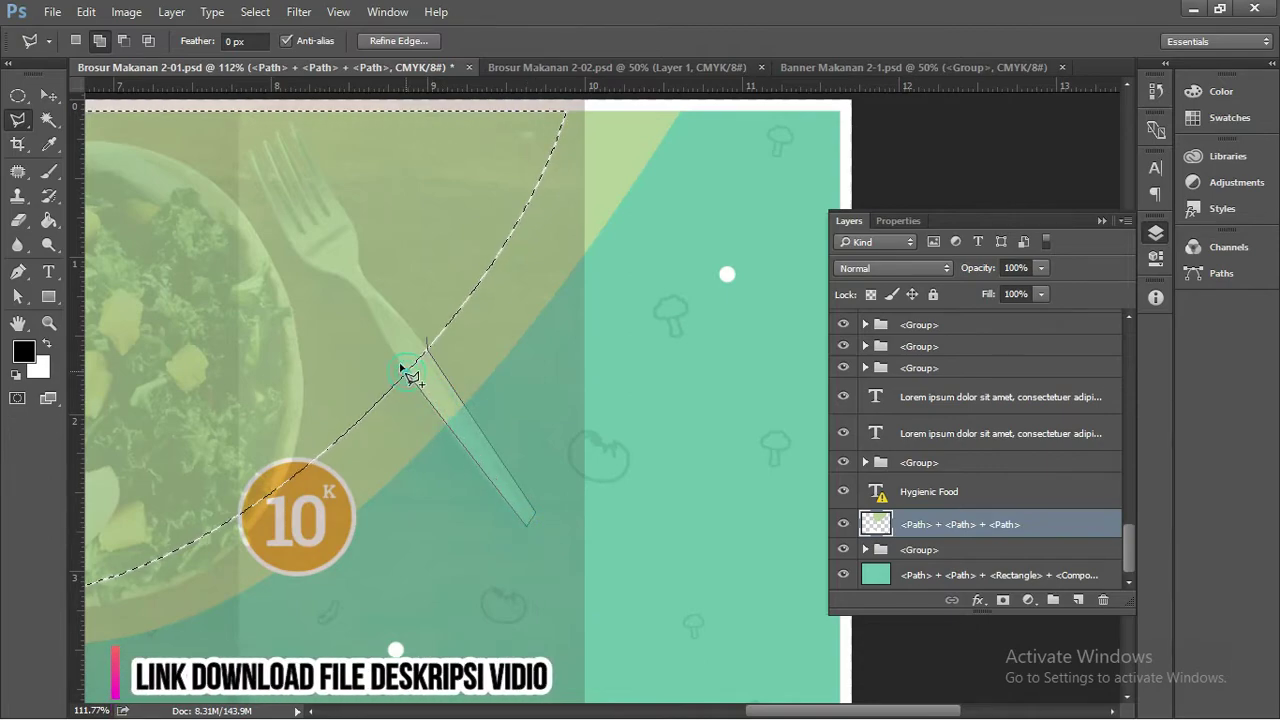
click(363, 322)
click(418, 286)
scroll(410, 300, down, 3)
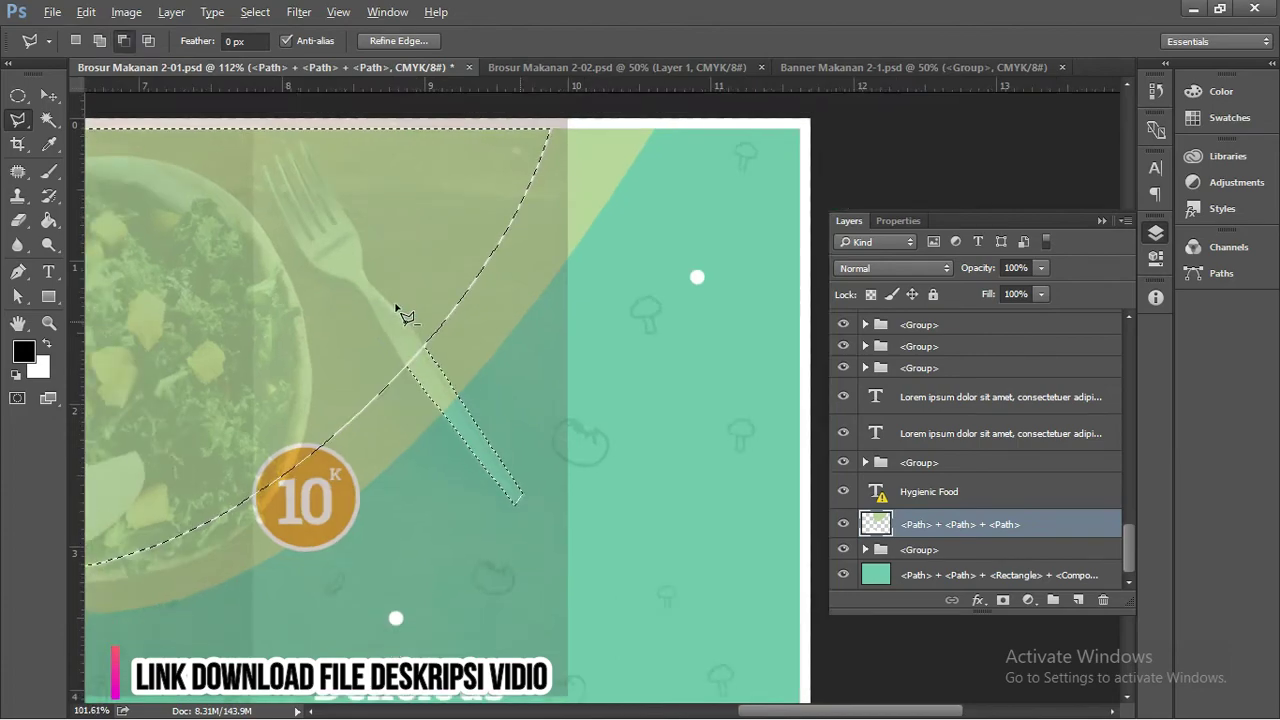
drag(327, 303, 630, 350)
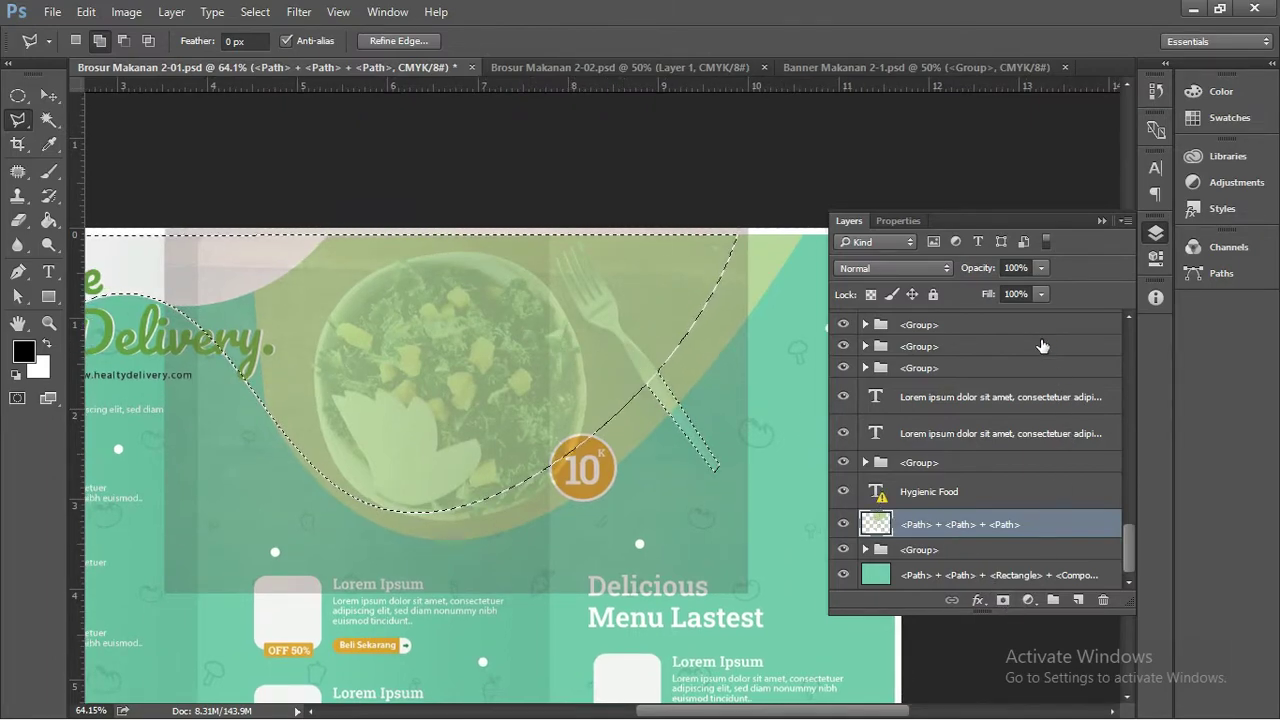
scroll(958, 422, up, 3)
scroll(960, 421, up, 2)
Step: Select and unlock the salad photo layer, setting its fill to 100%
scroll(960, 421, up, 3)
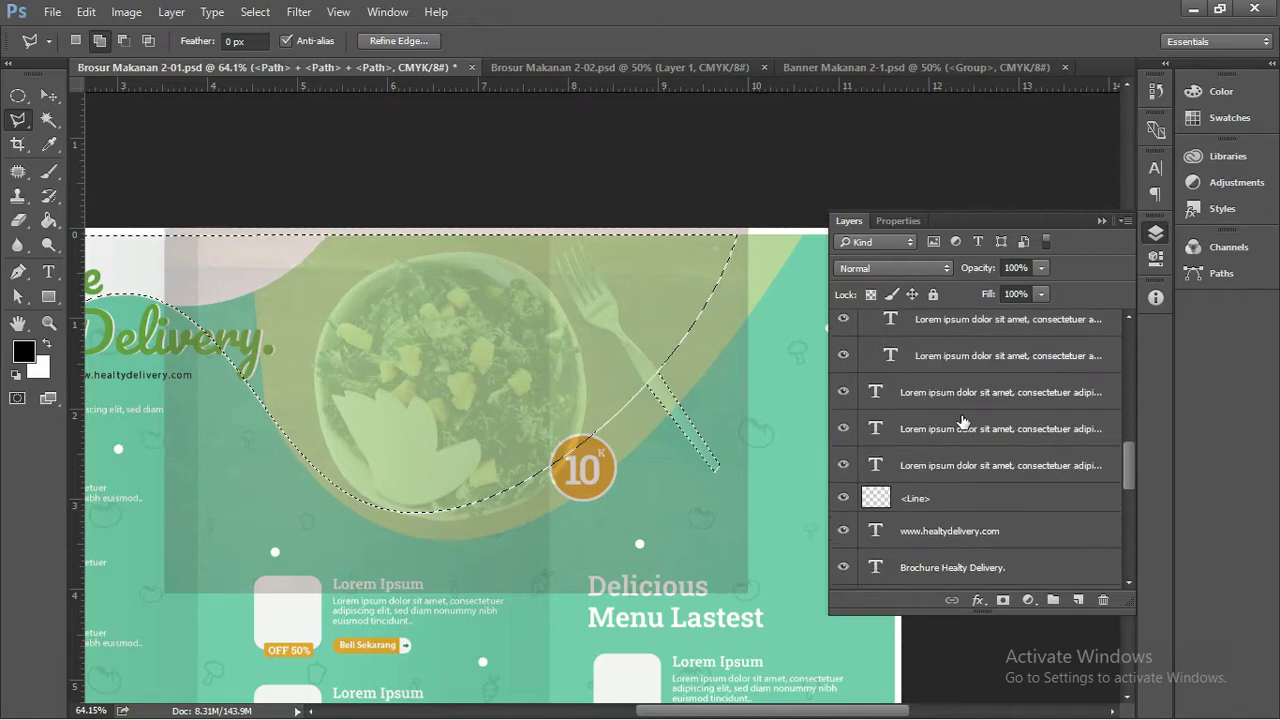
scroll(960, 421, up, 3)
scroll(962, 421, up, 2)
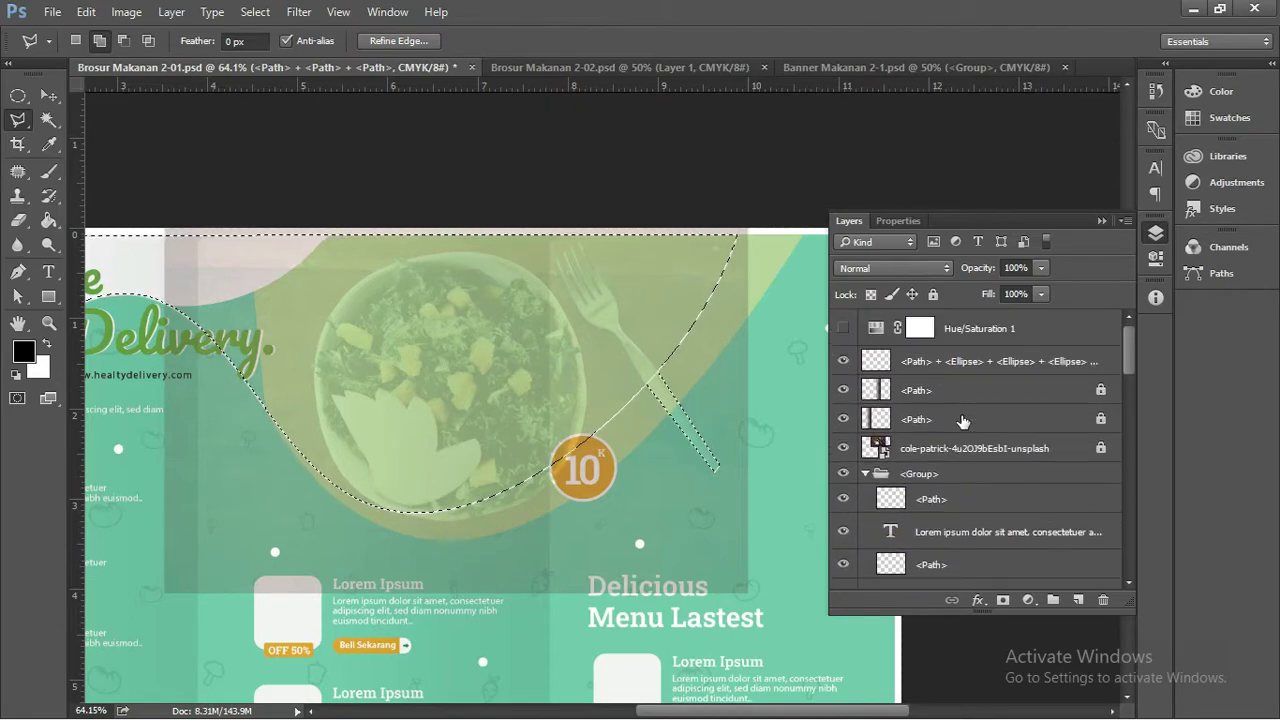
click(883, 449)
click(933, 294)
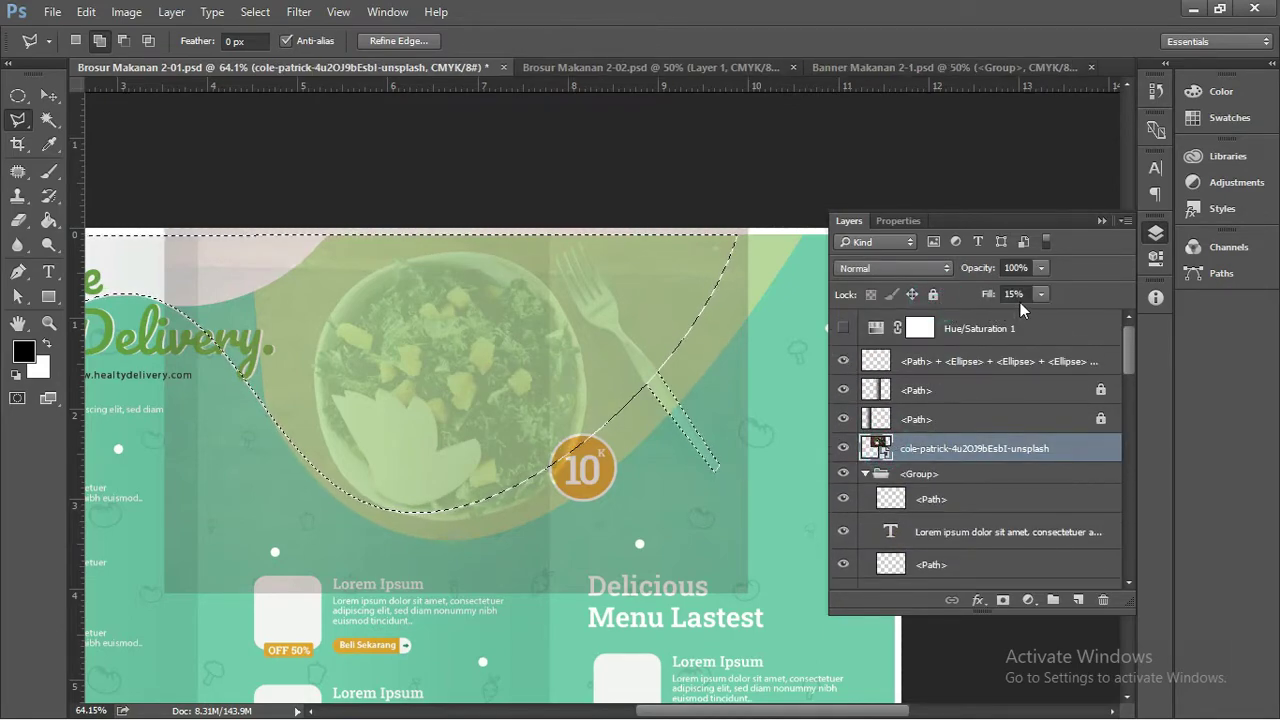
click(1041, 294)
drag(1040, 316, 1150, 325)
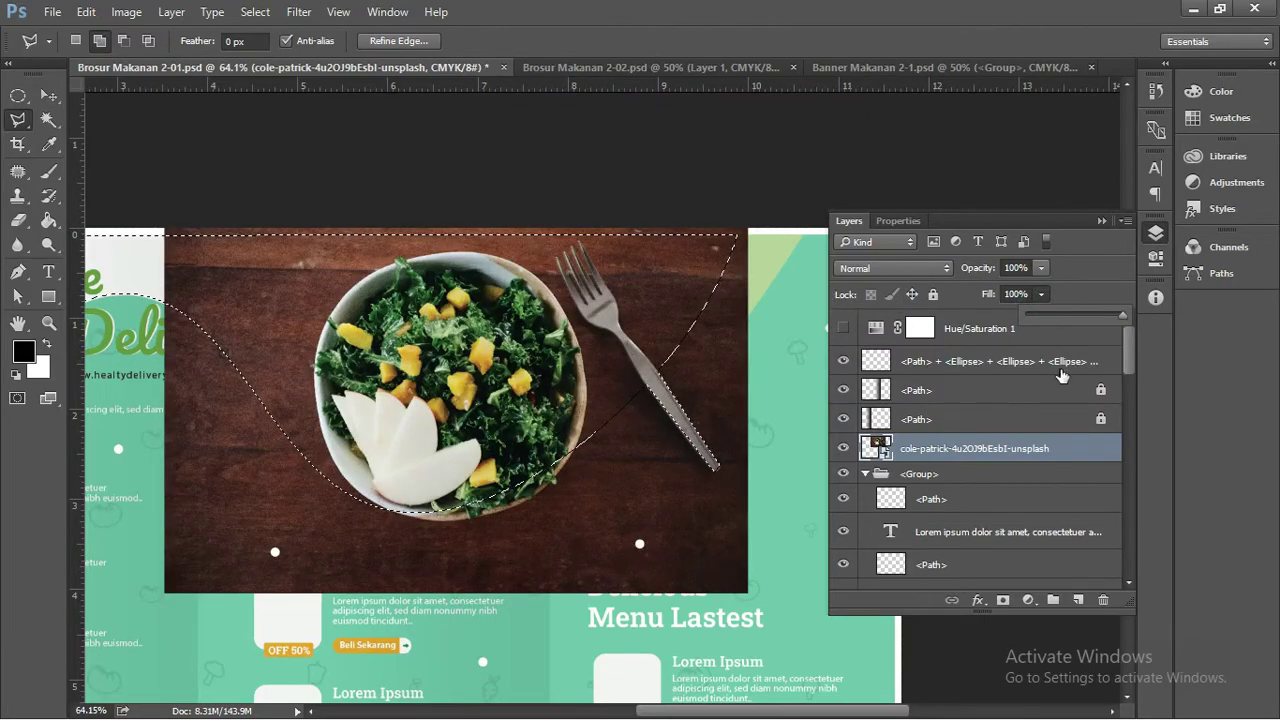
click(1126, 367)
Step: Add a layer mask to the salad photo layer from the curved selection
click(1128, 437)
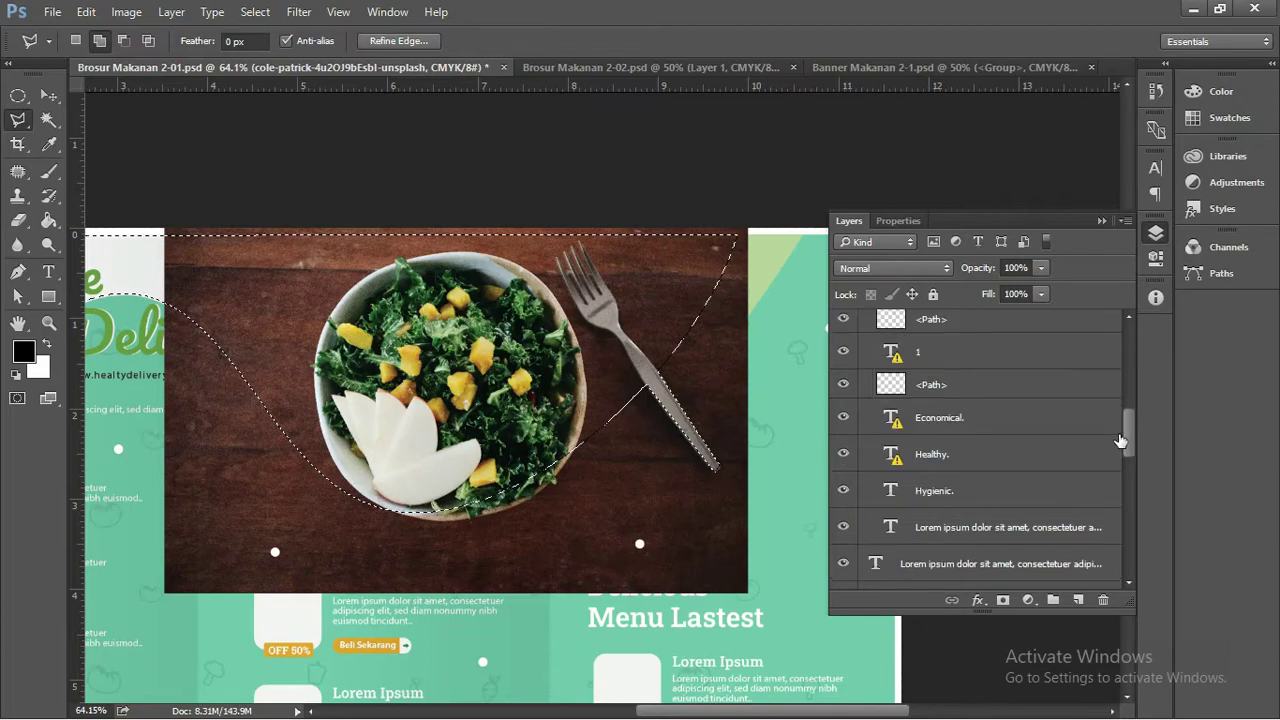
drag(1129, 431, 1126, 487)
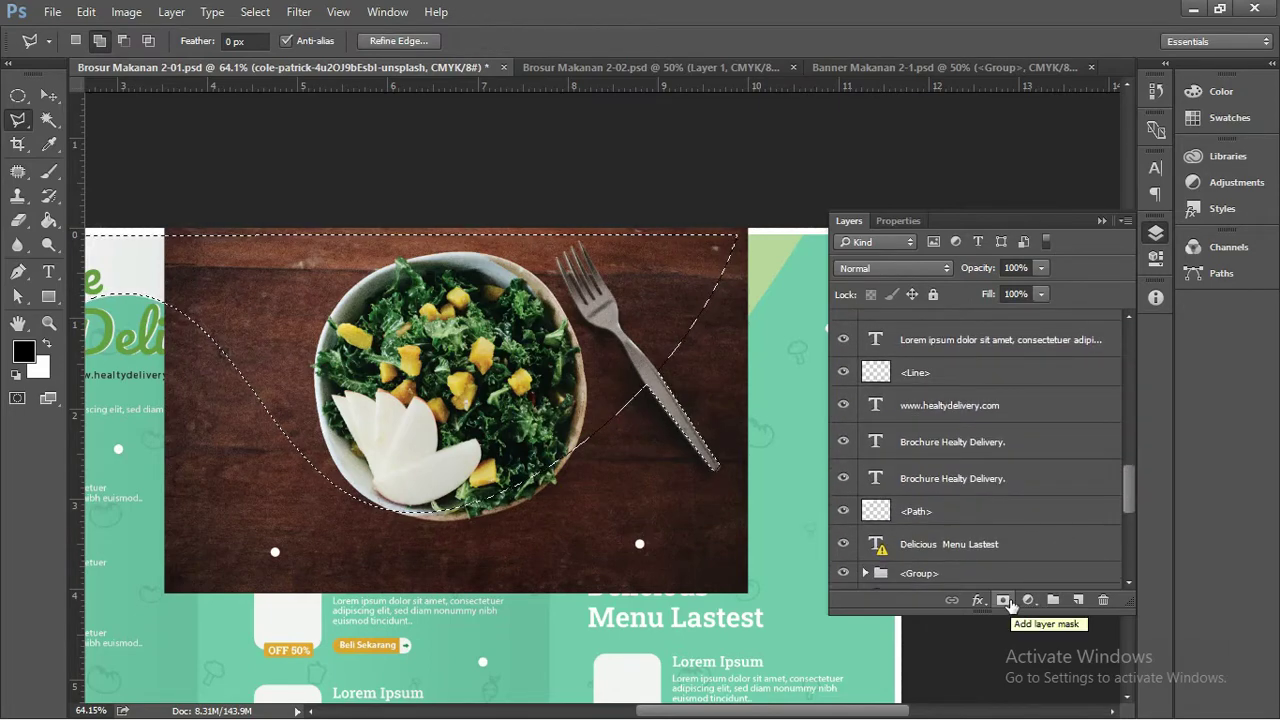
click(1004, 600)
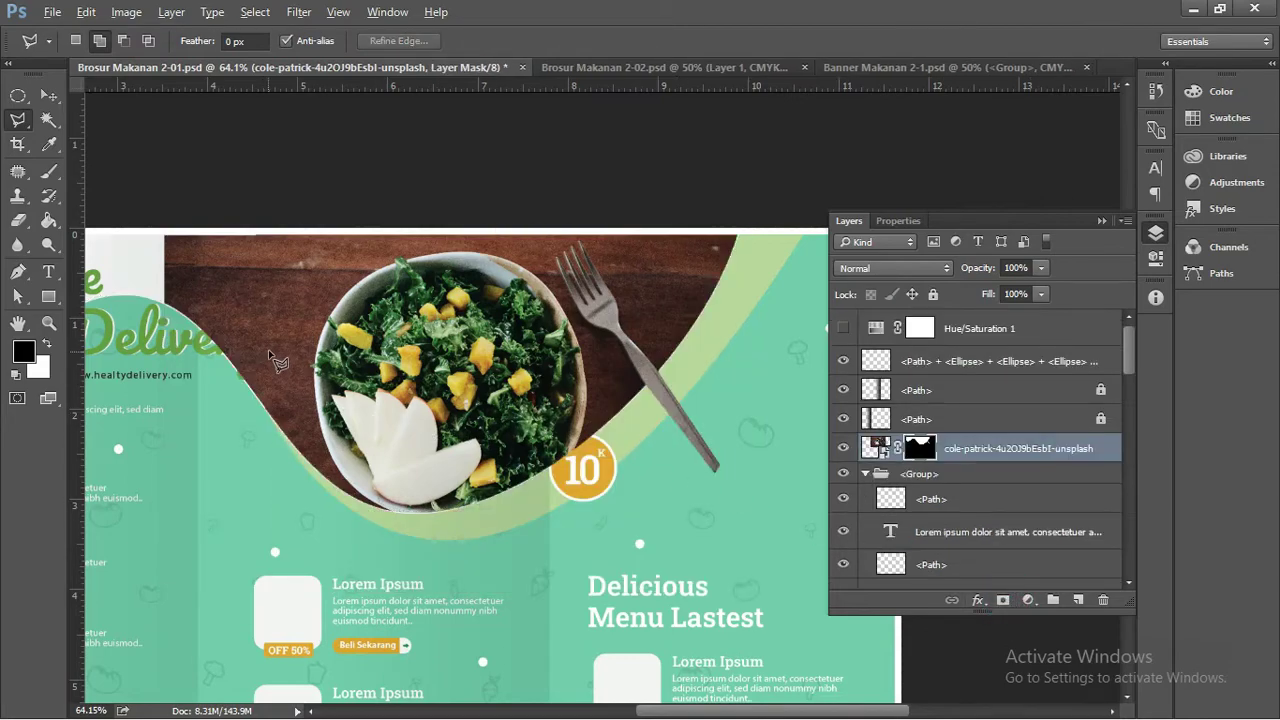
scroll(277, 361, down, 1)
key(alt)
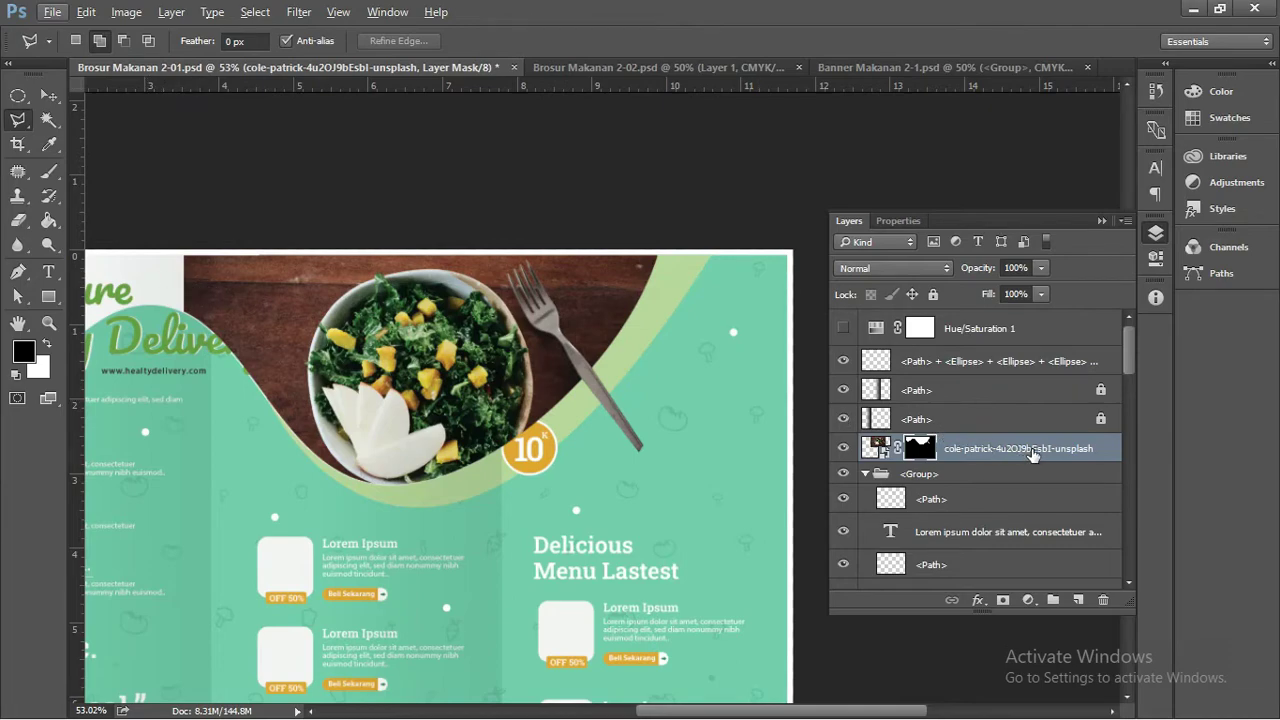
Step: Lower the masked photo four steps below the Delivery heading and fit the brochure in view
key(ctrl+bracketleft)
key(ctrl+bracketleft)
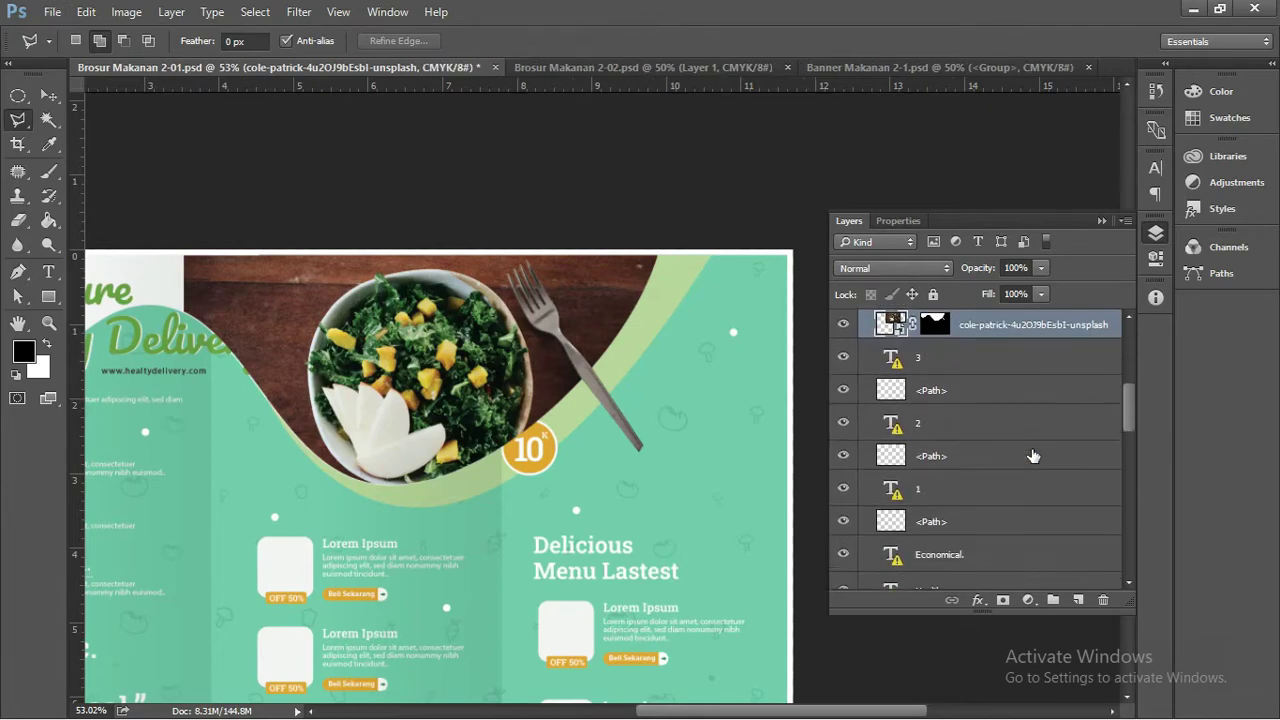
key(ctrl+bracketleft)
key(ctrl+bracketleft)
key(ctrl+bracketleft)
key(ctrl+bracketleft)
key(ctrl+bracketleft)
key(ctrl+bracketleft)
key(ctrl+bracketleft)
key(ctrl+bracketleft)
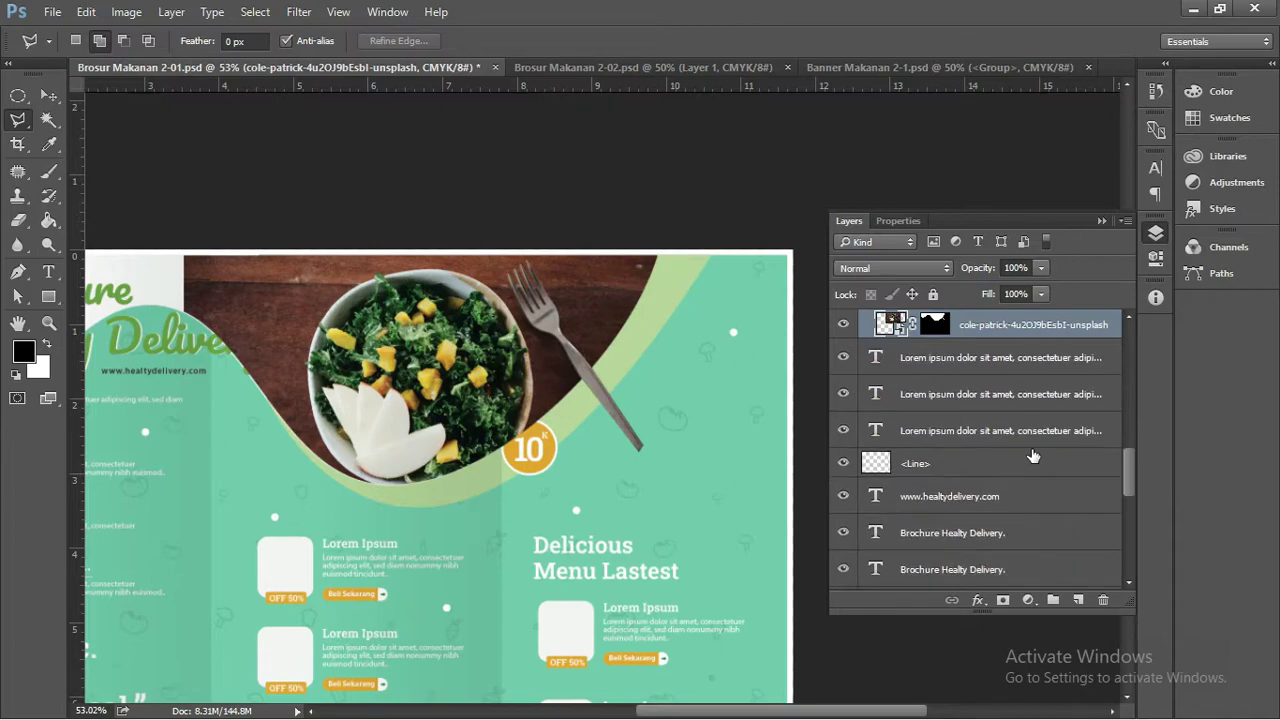
key(ctrl+bracketleft)
key(ctrl+bracketleft)
key(ctrl+bracketleft)
key(ctrl+bracketleft)
key(ctrl+bracketleft)
key(ctrl+bracketleft)
key(ctrl+bracketleft)
key(ctrl+bracketleft)
key(ctrl+bracketleft)
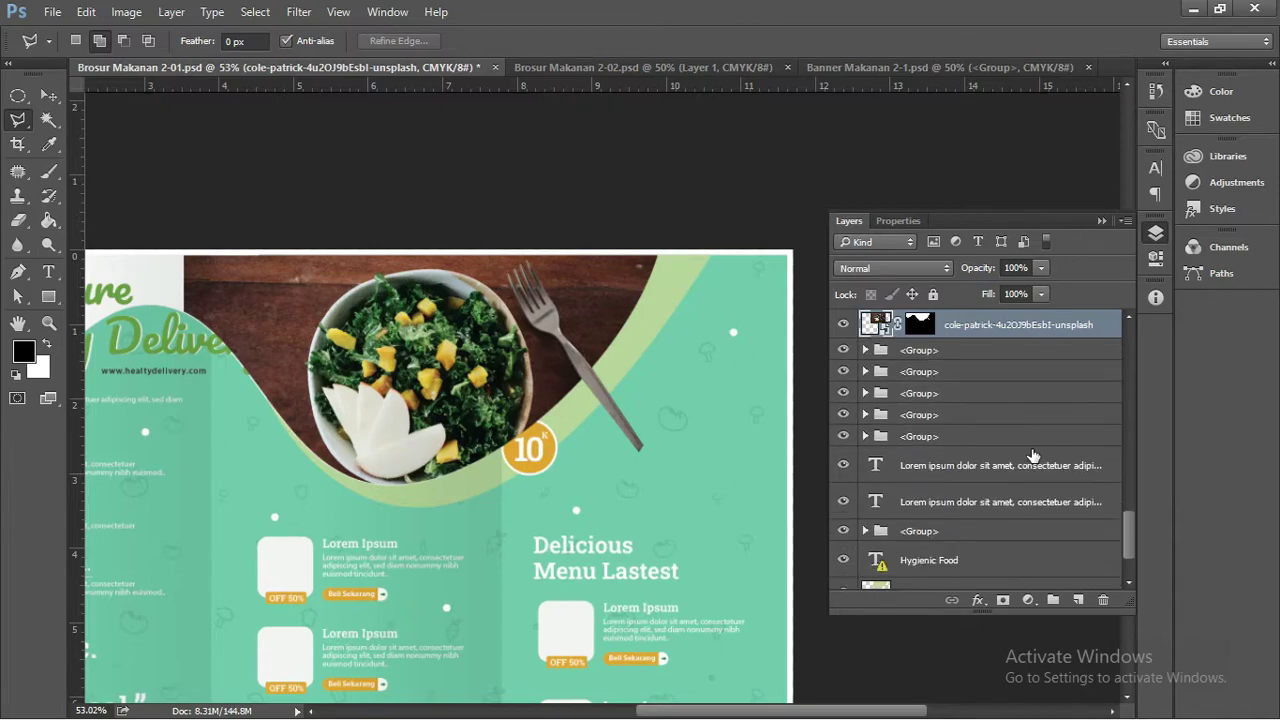
key(ctrl+bracketleft)
key(ctrl+bracketleft)
key(ctrl+bracketleft)
key(ctrl+bracketleft)
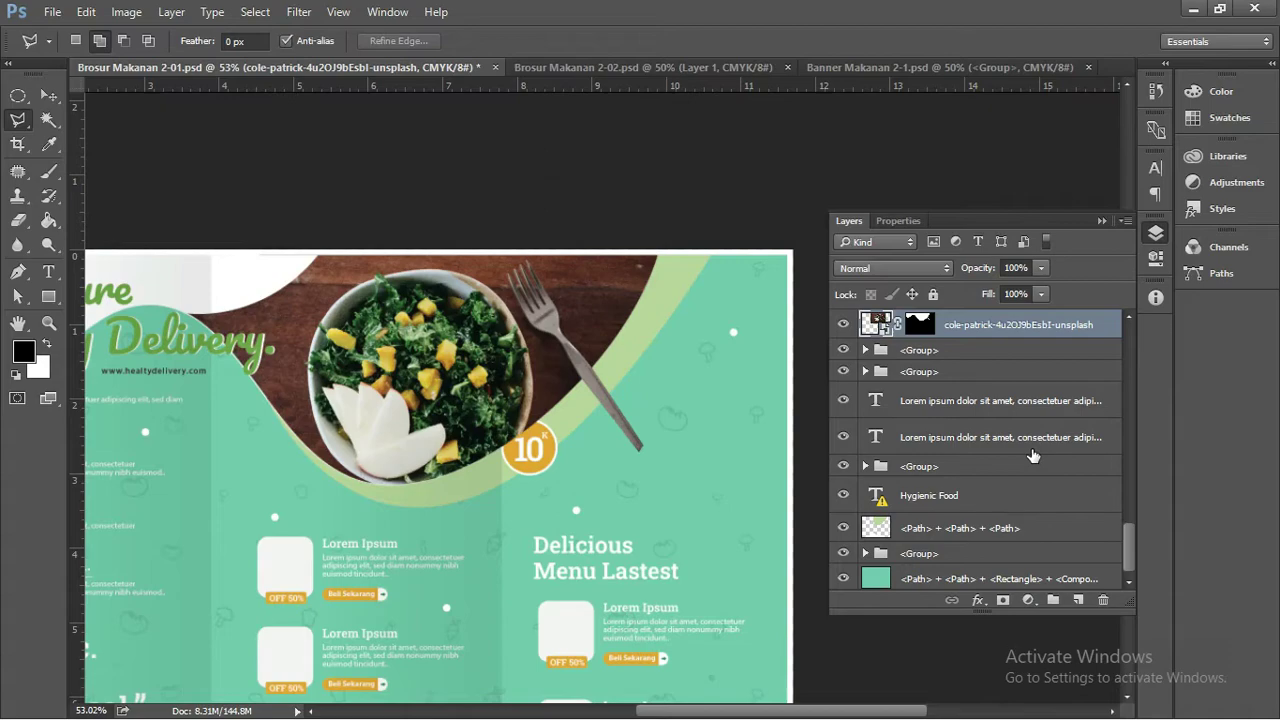
key(ctrl+0)
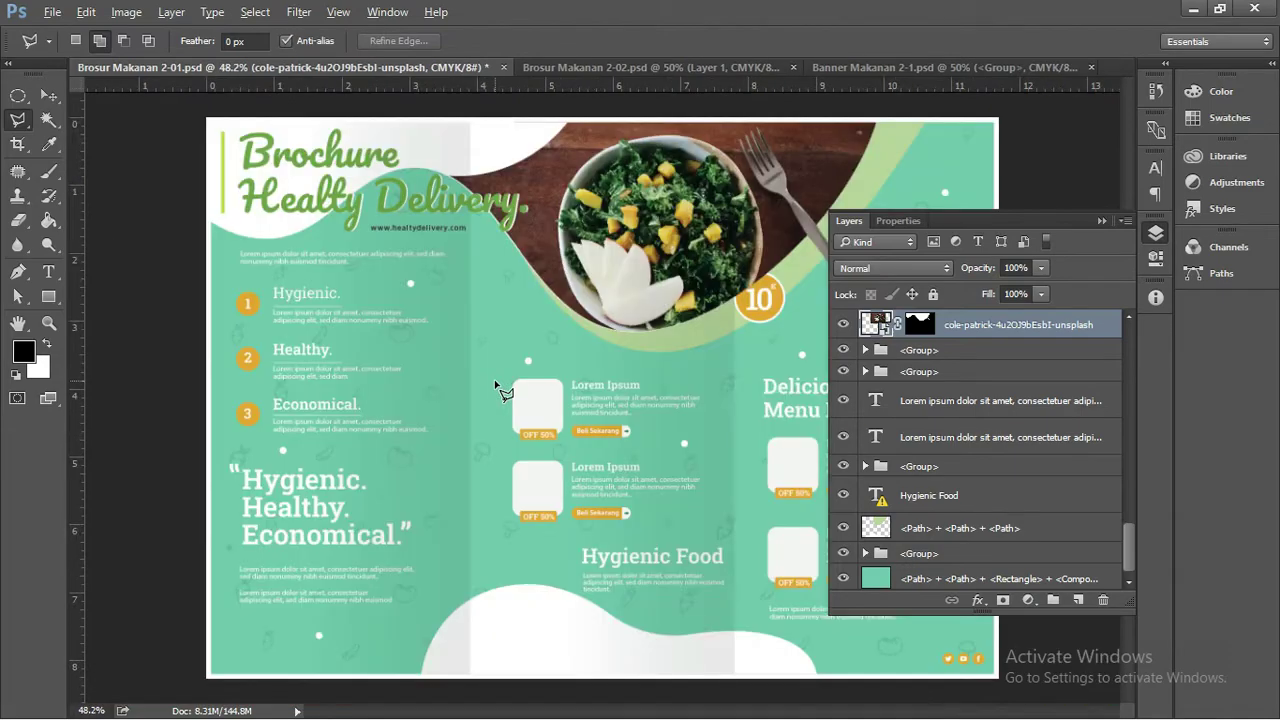
scroll(660, 318, up, 3)
scroll(660, 318, up, 2)
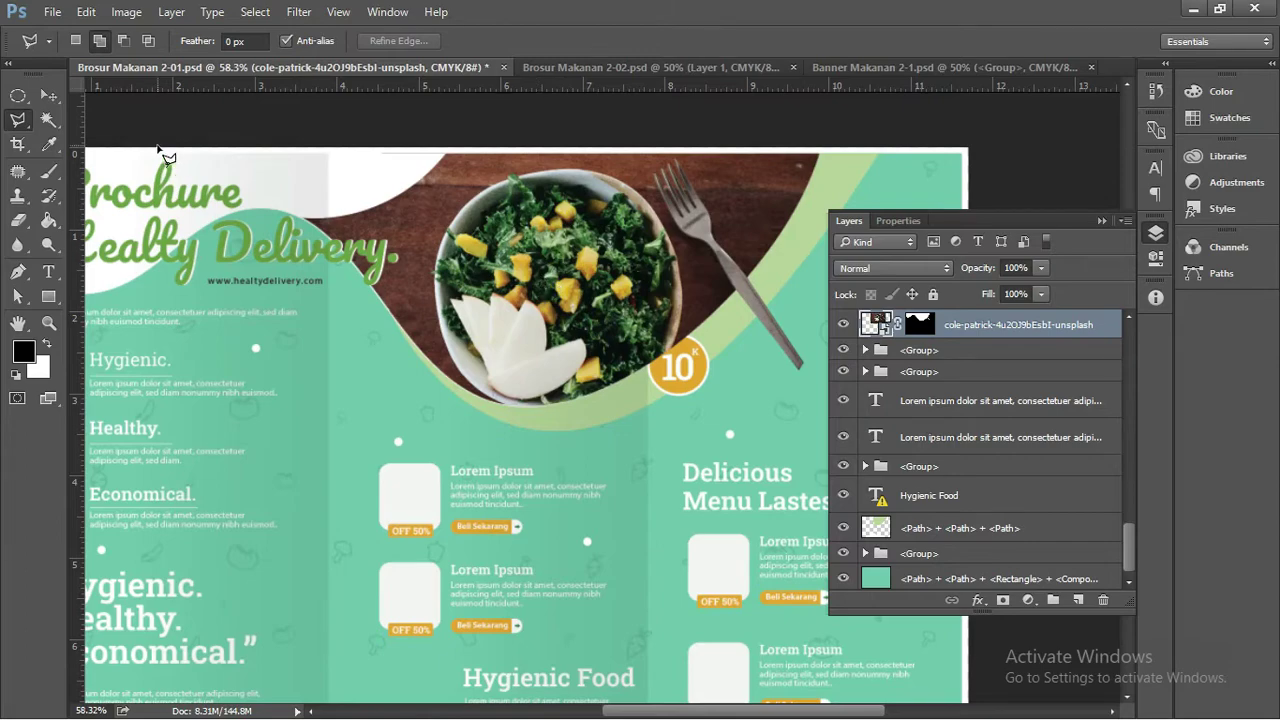
Step: With the Move tool active, drag the cole-patrick salad PSD from the Model folder toward Photoshop
click(49, 95)
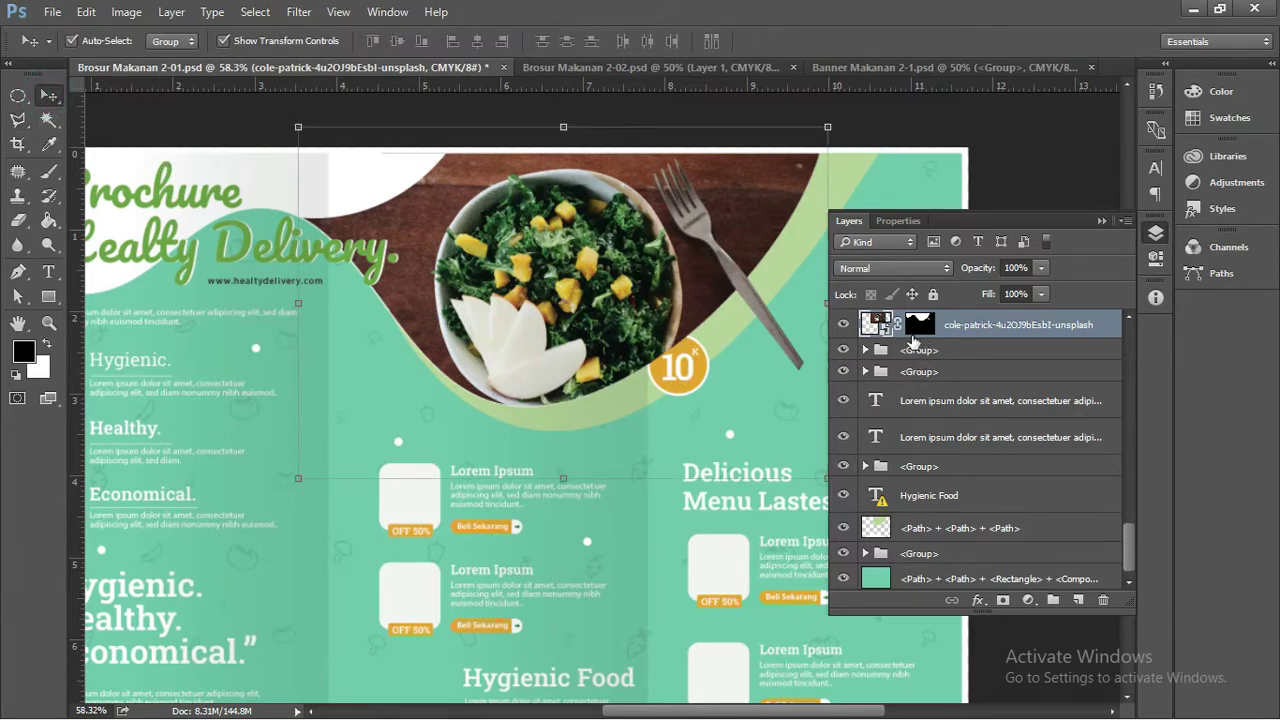
key(alt+Tab)
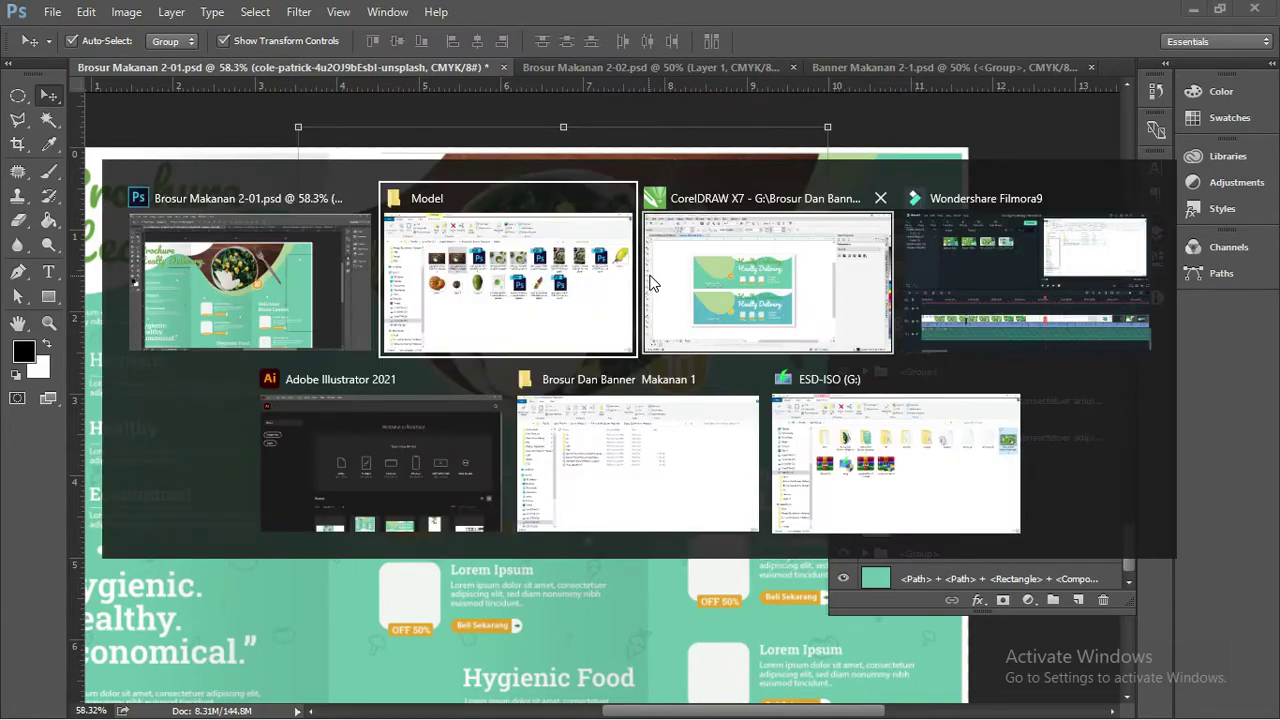
drag(485, 230, 550, 487)
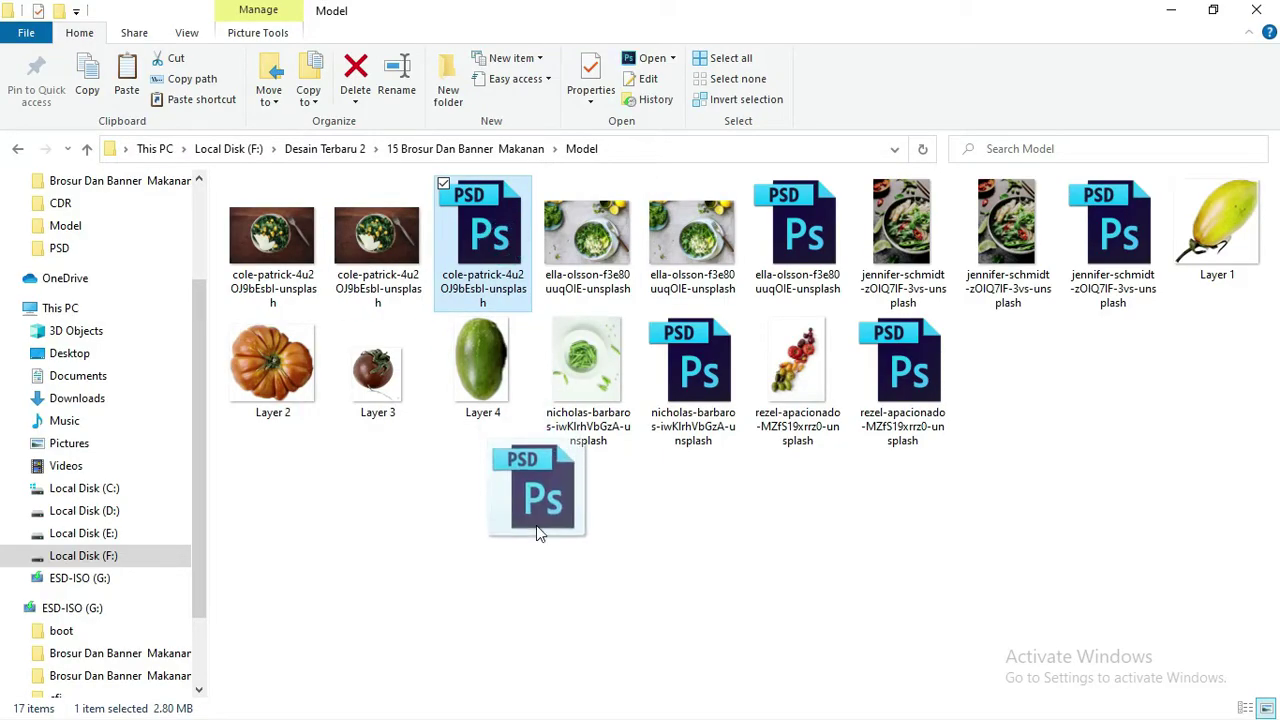
key(alt+Tab)
key(Tab)
key(Tab)
key(Tab)
key(Tab)
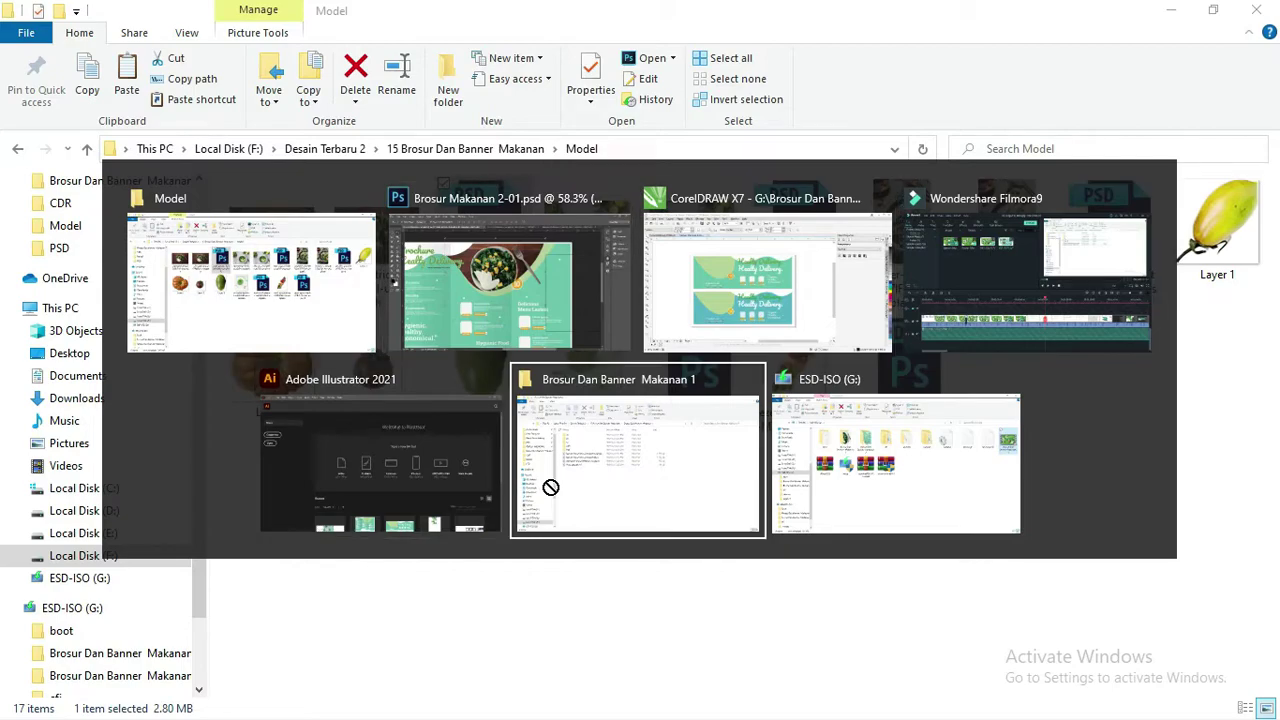
key(Tab)
key(Tab)
key(Tab)
Step: Place the cole-patrick salad PSD at about 70%, positioned over the existing bowl
drag(553, 484, 570, 350)
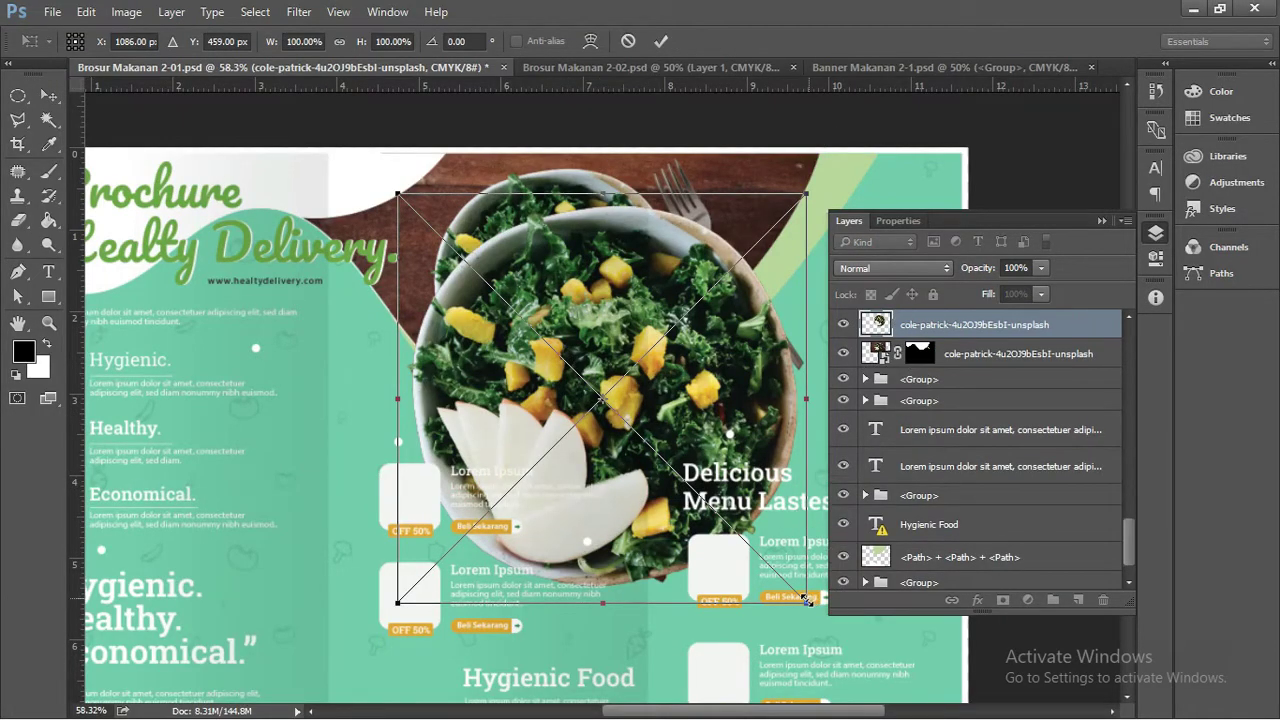
mouse_move(804, 600)
mouse_down()
mouse_move(663, 432)
mouse_move(648, 443)
mouse_up()
drag(584, 377, 613, 352)
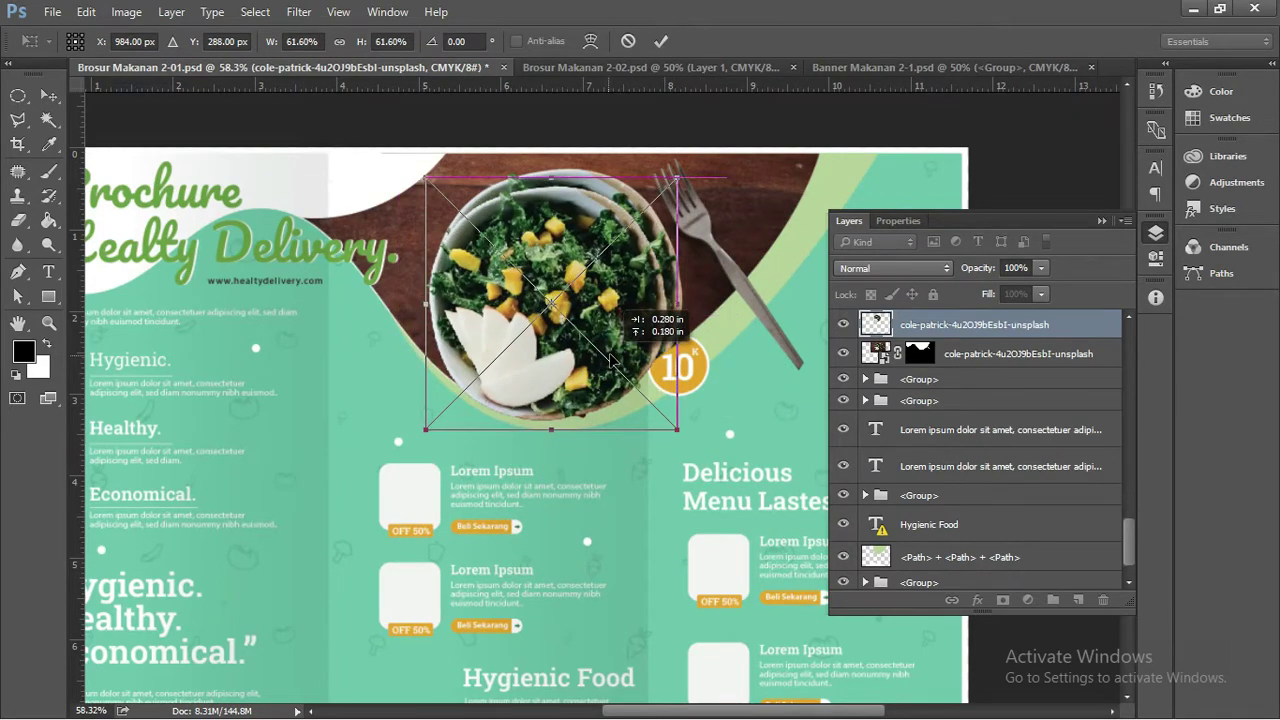
key(Return)
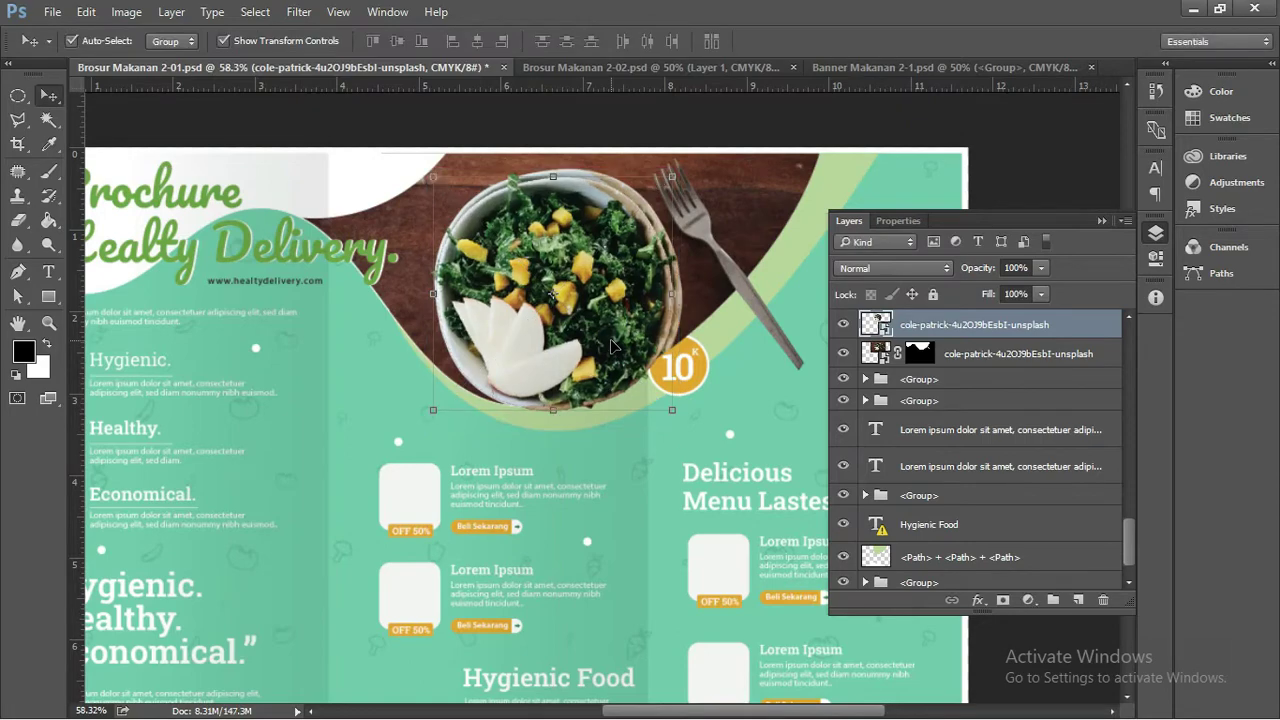
drag(436, 408, 402, 445)
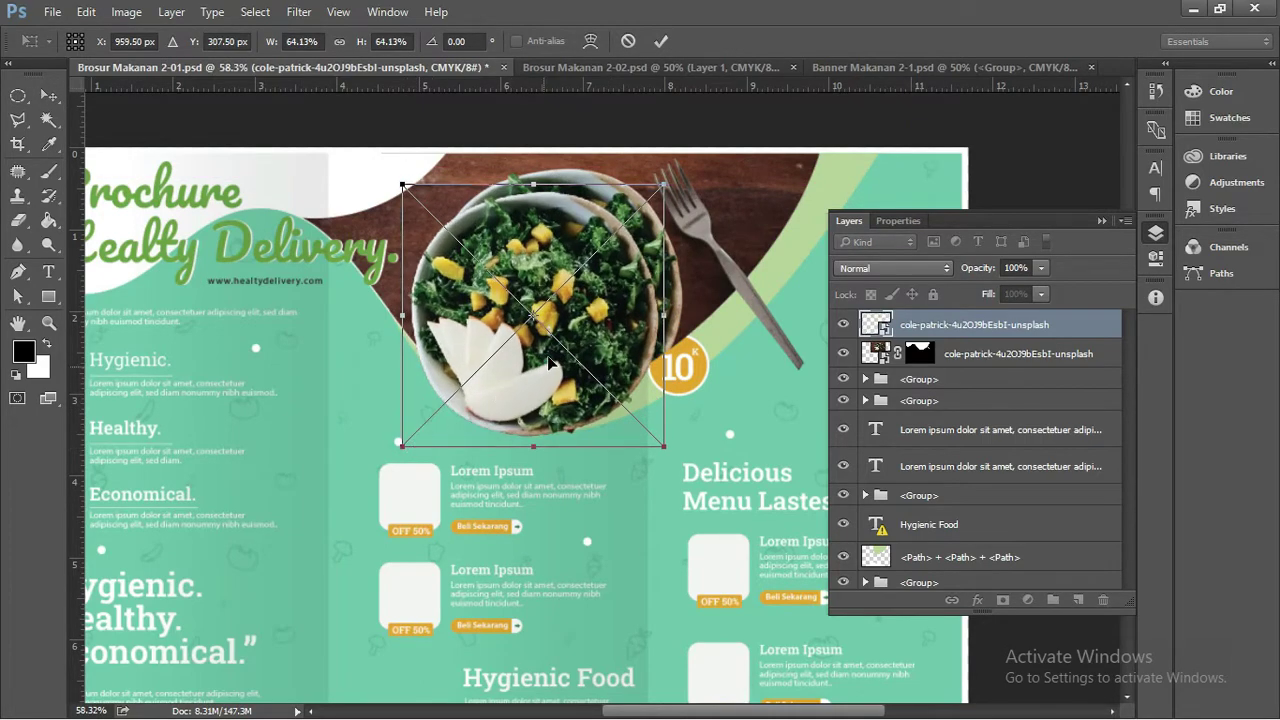
drag(547, 367, 566, 340)
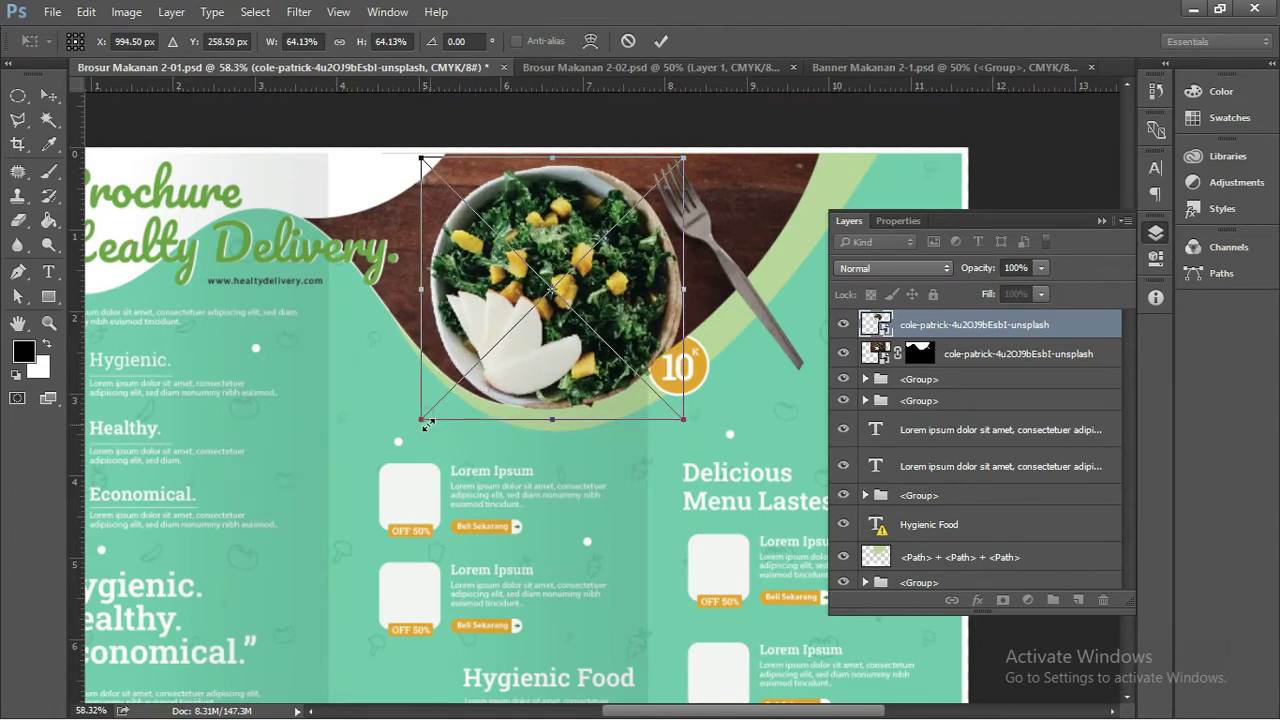
drag(420, 421, 400, 443)
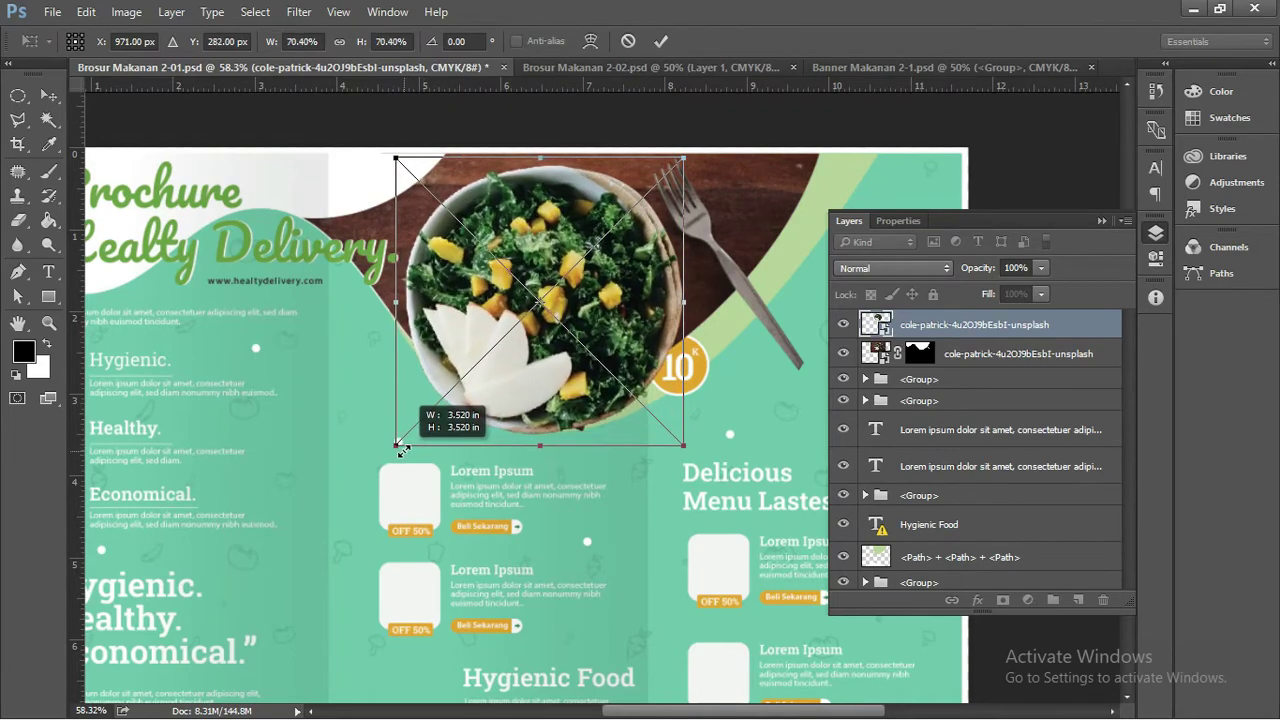
drag(498, 385, 502, 382)
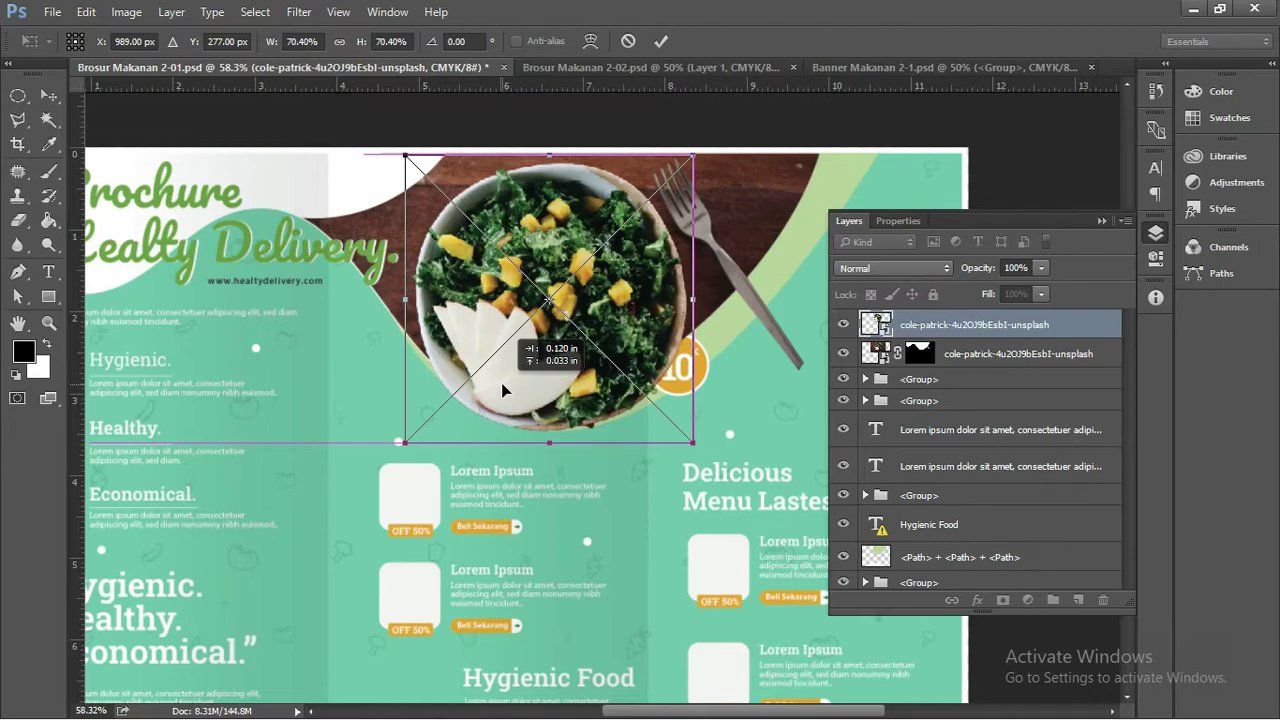
key(Return)
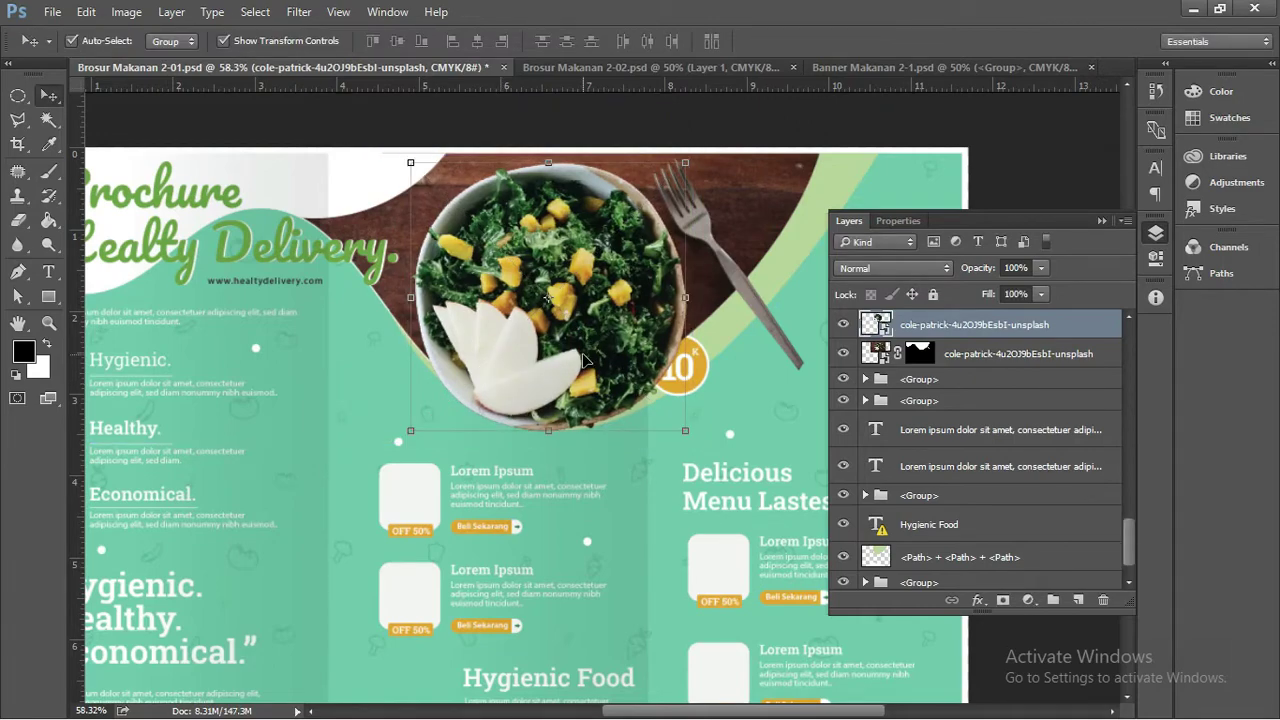
Step: Try lowering the salad layer below the text, undo it, and select the 10 badge
key(ctrl+e)
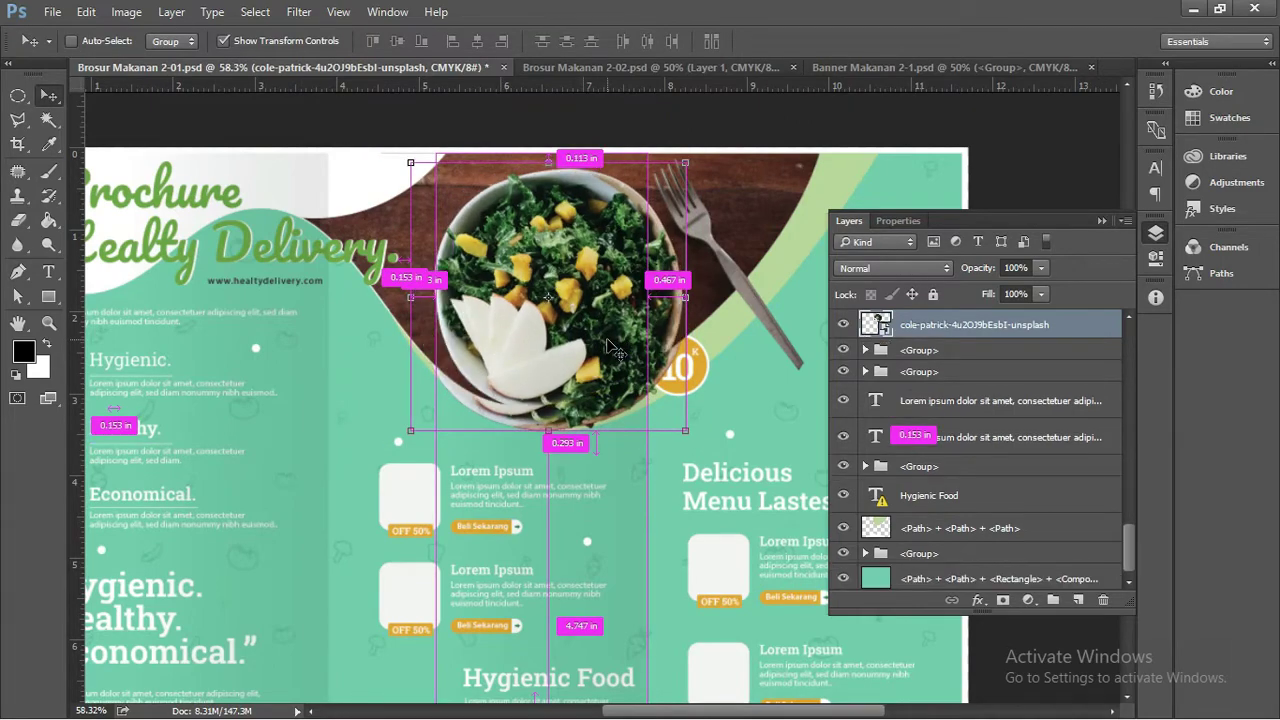
key(ctrl+bracketleft)
key(ctrl+bracketleft)
key(ctrl+bracketleft)
key(ctrl+bracketleft)
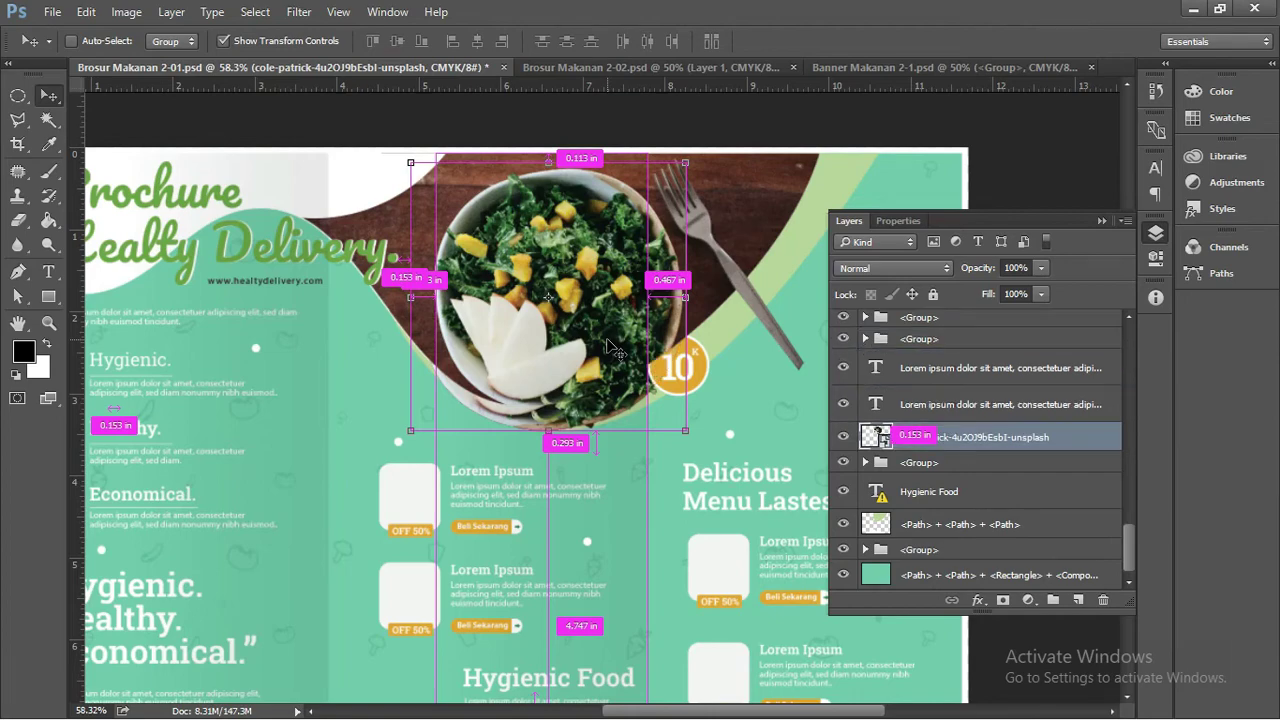
key(ctrl+alt+z)
key(ctrl+alt+z)
key(ctrl+alt+z)
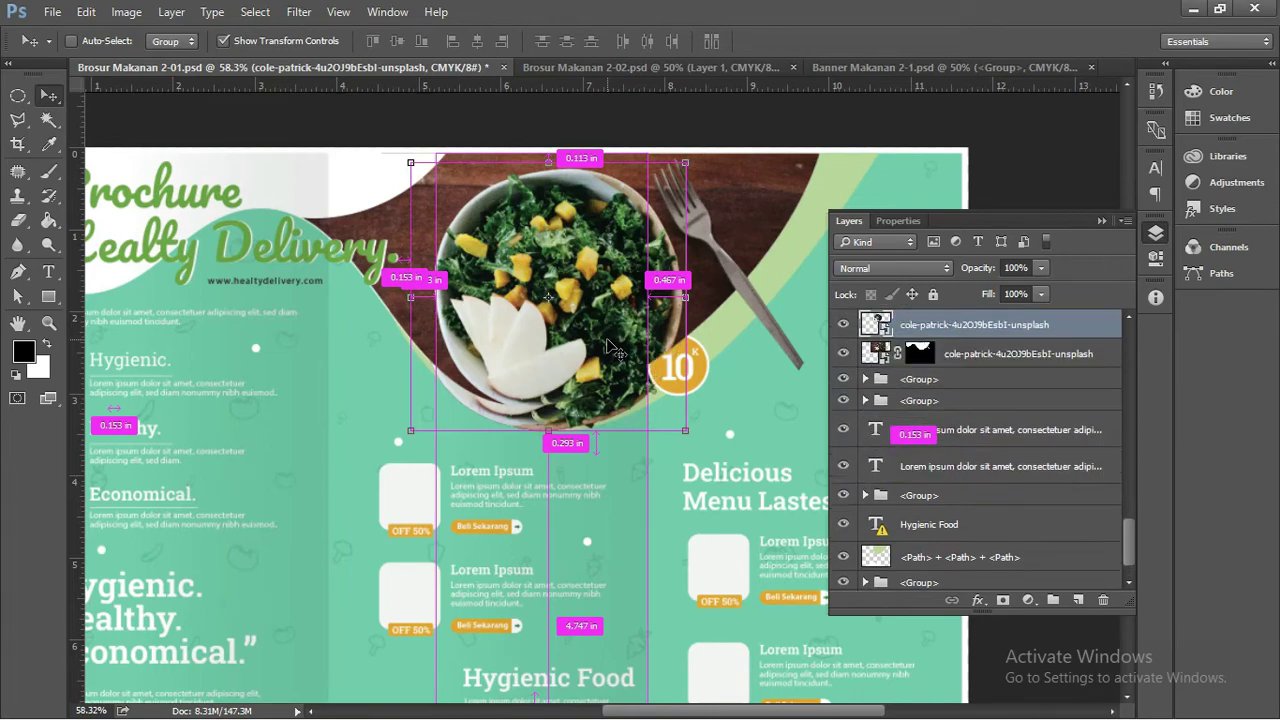
key(ctrl+alt+z)
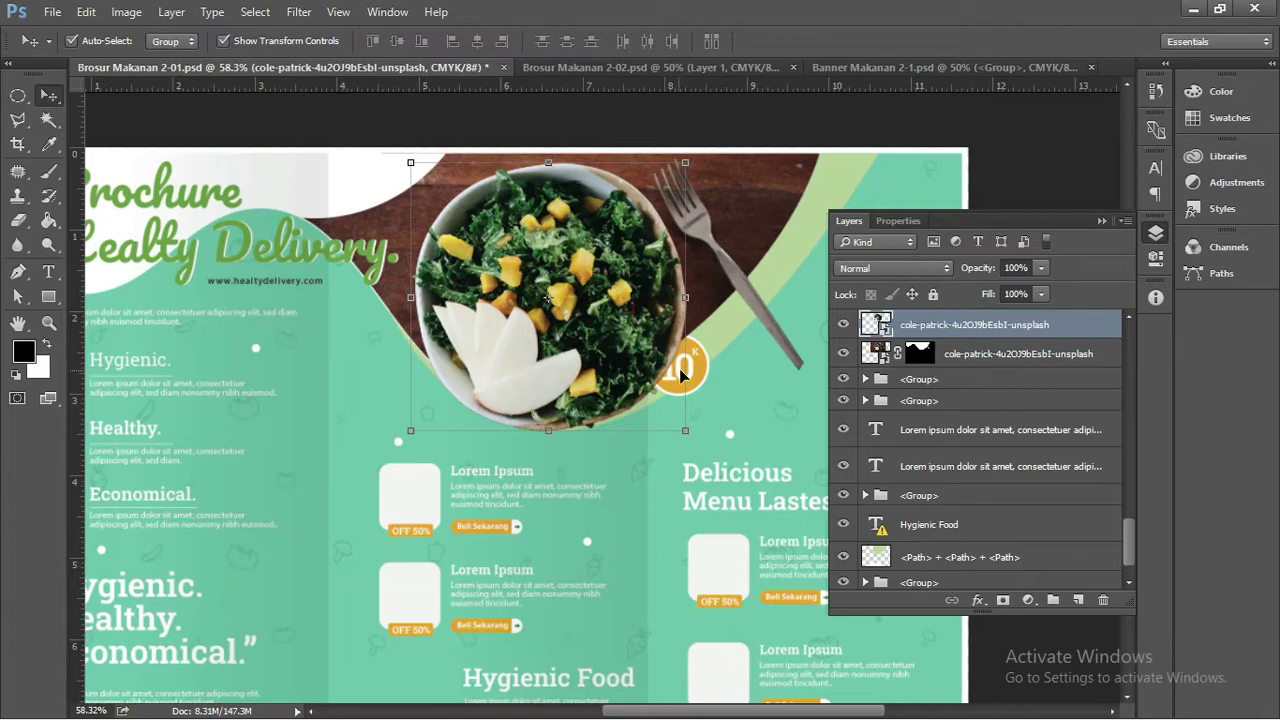
click(724, 392)
click(697, 368)
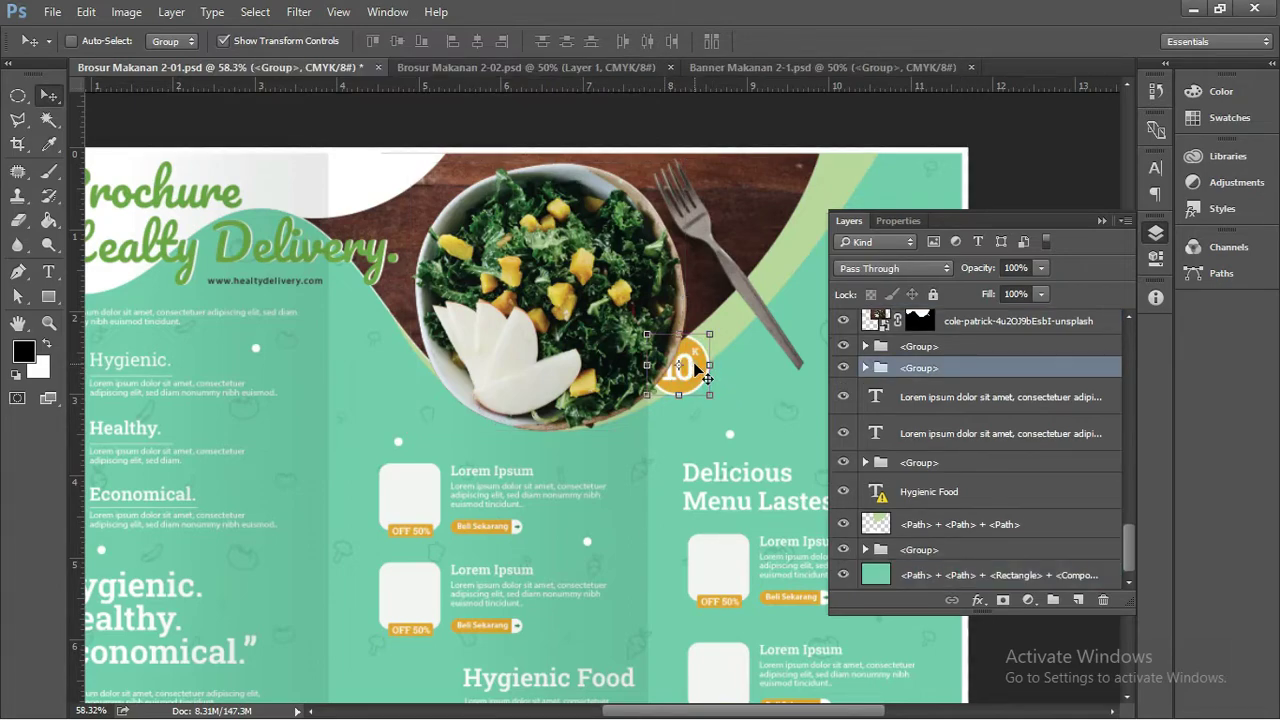
Step: Bring the 10 badge above the photo and fit the whole brochure in view
key(ctrl+shift+bracketright)
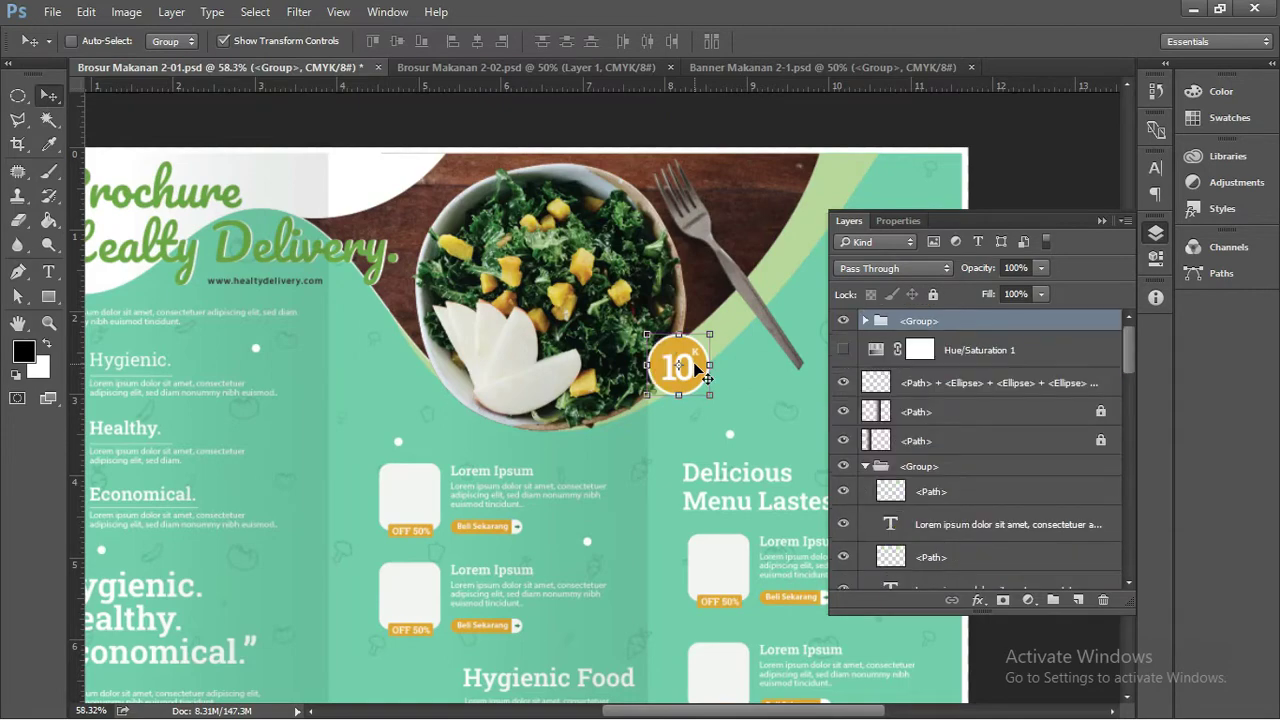
click(757, 432)
key(ctrl+0)
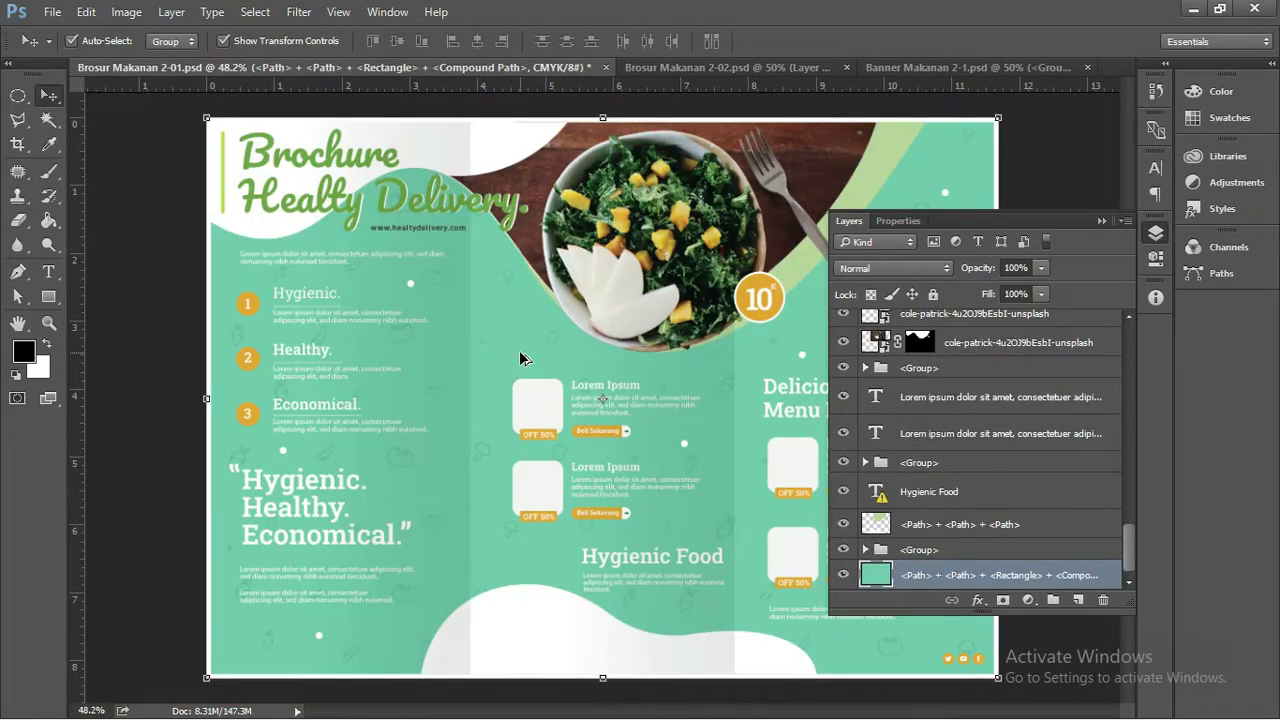
click(1103, 220)
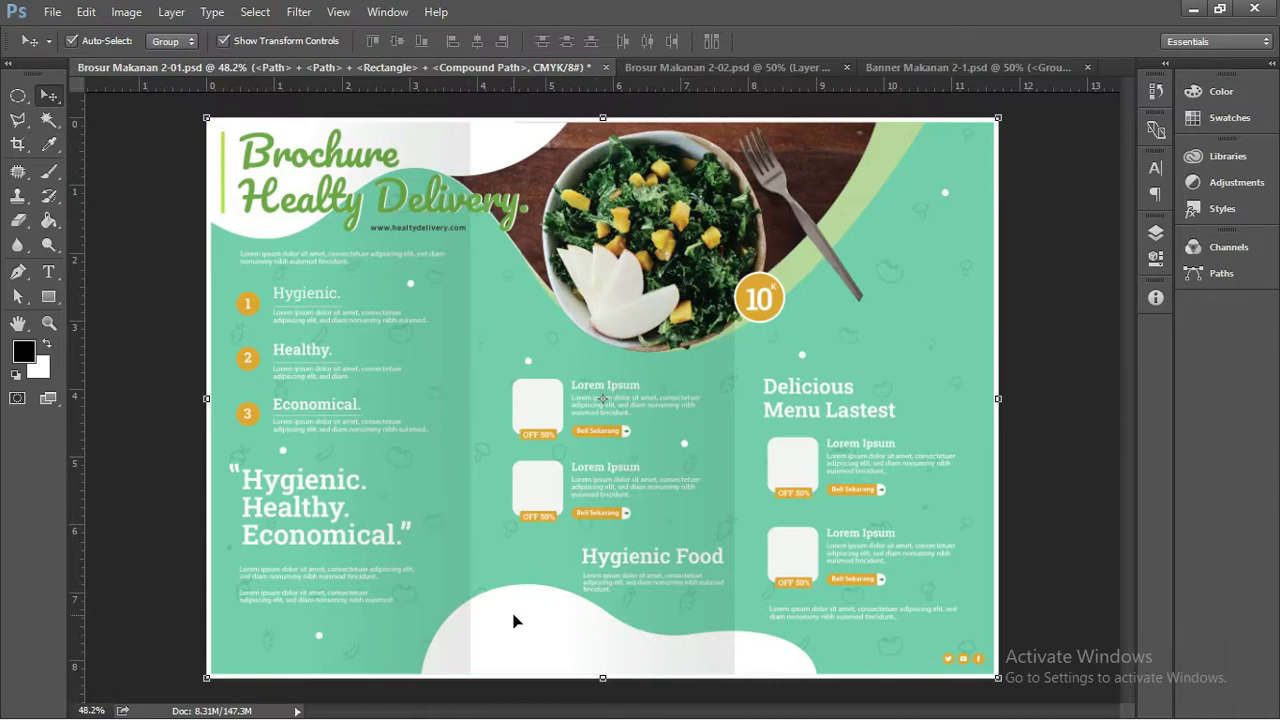
Step: Drag the ella-olsson salad PSD from the Model folder back toward Photoshop
key(alt+Tab)
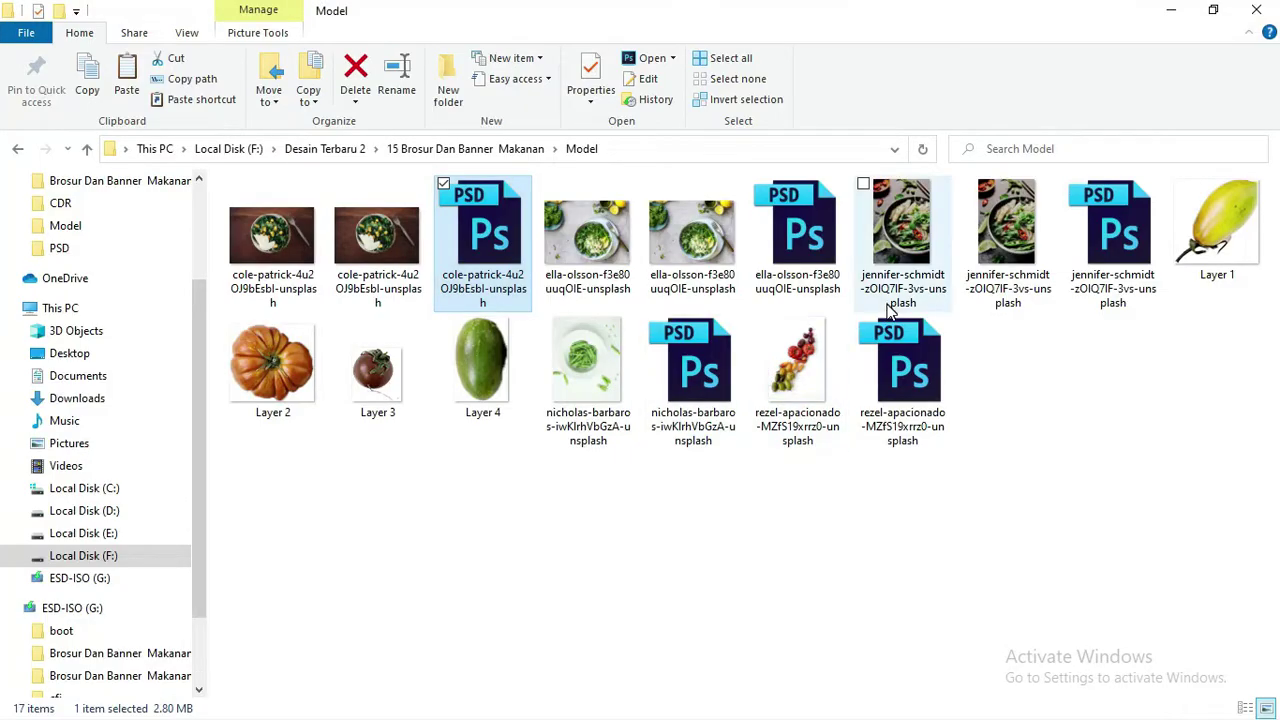
drag(797, 235, 798, 575)
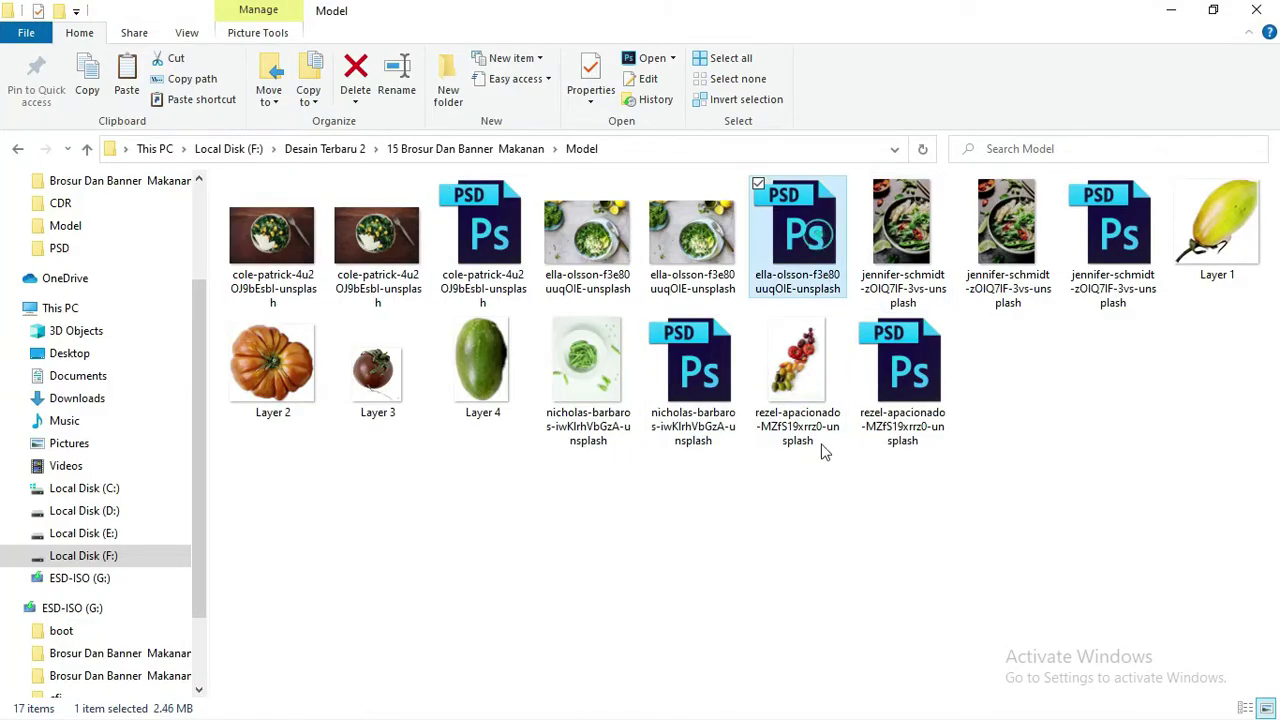
key(alt+Tab)
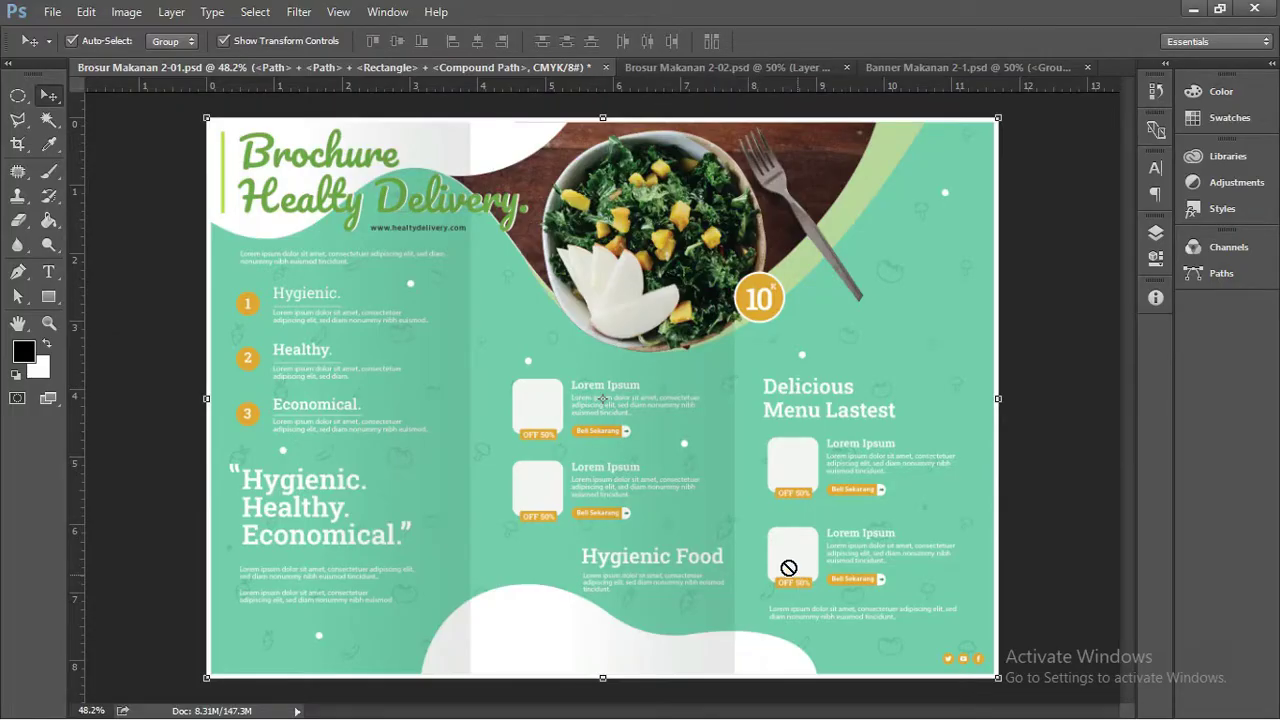
Step: Place the ella-olsson photo at about 47% beside Hygienic Food, then switch to the 2-02 brochure
drag(798, 575, 597, 494)
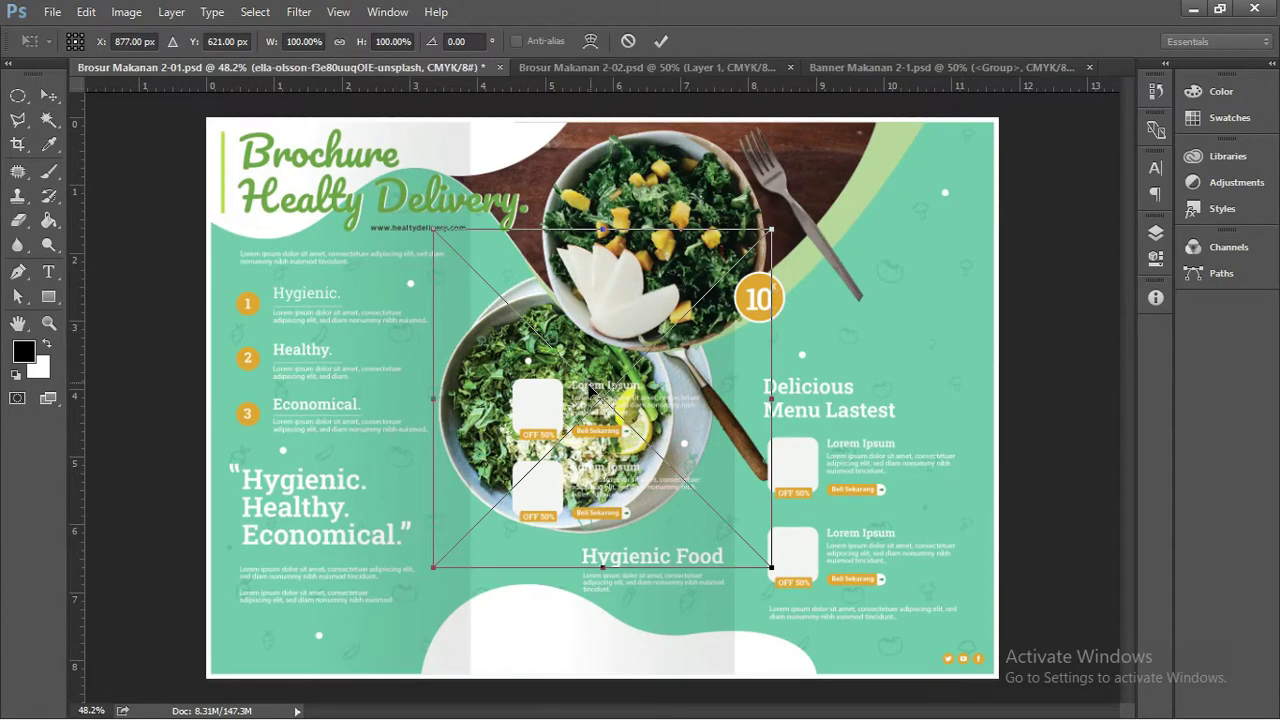
key(Return)
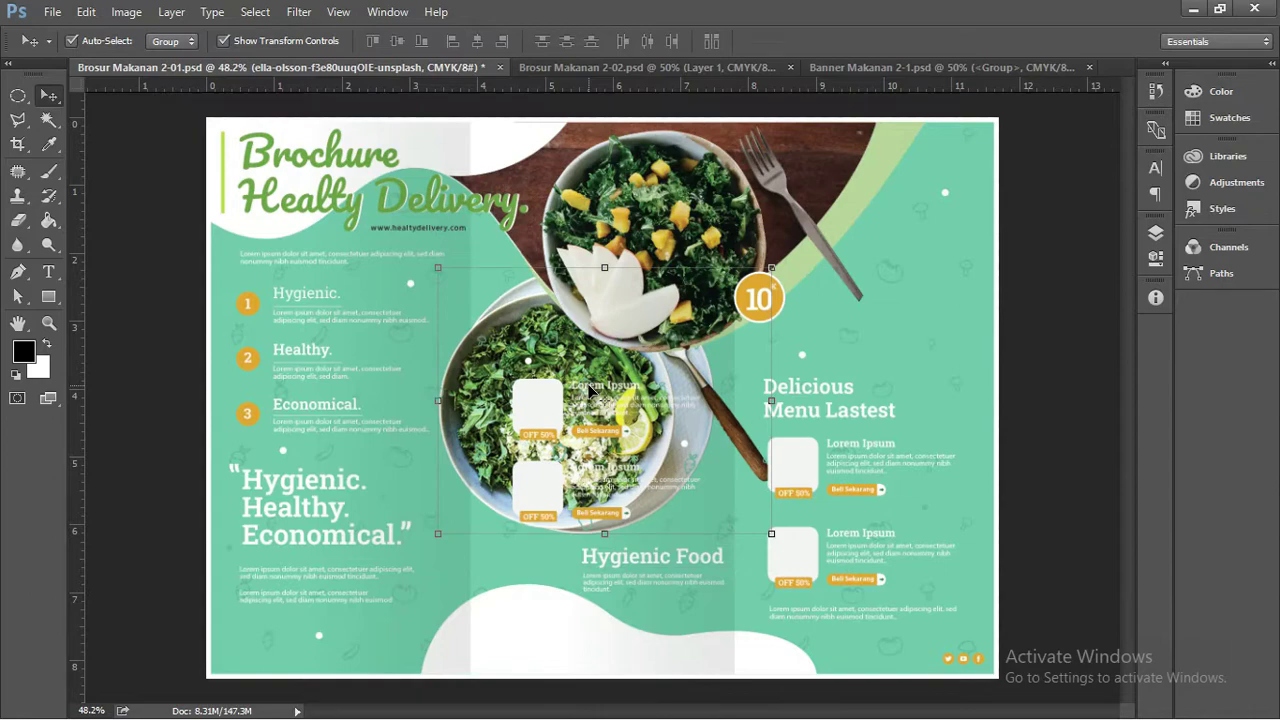
key(ctrl)
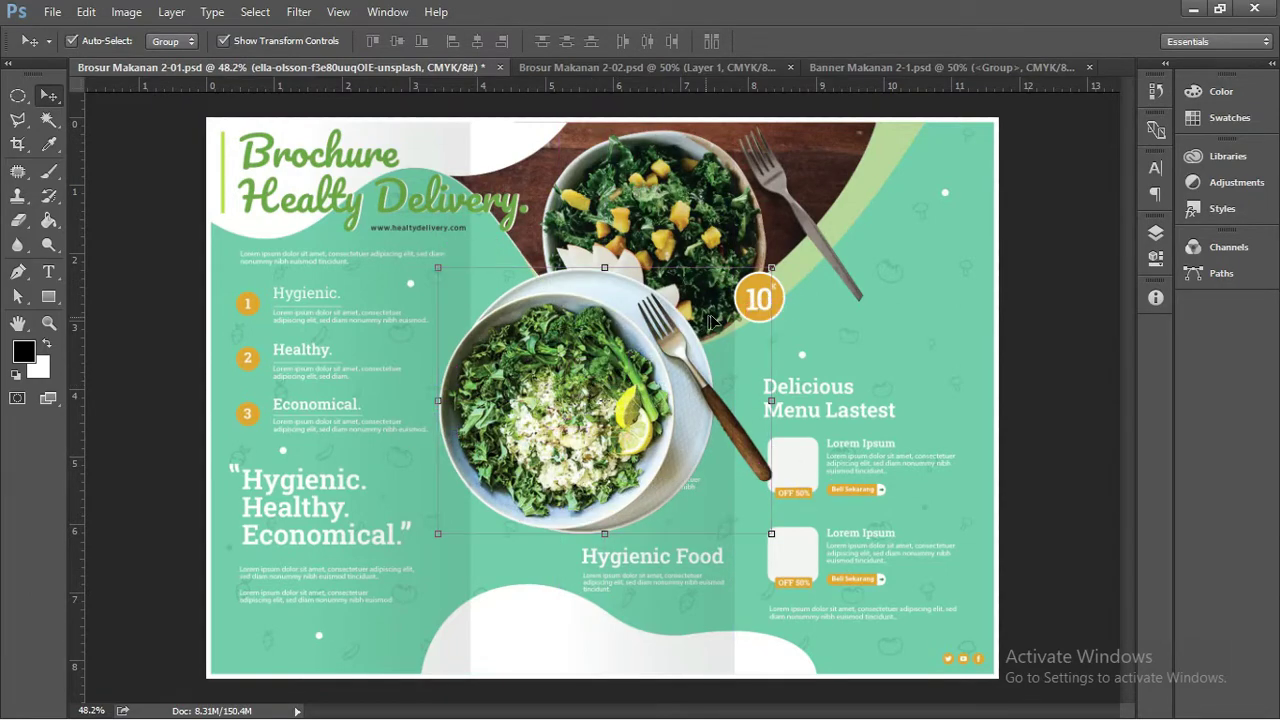
drag(773, 268, 588, 478)
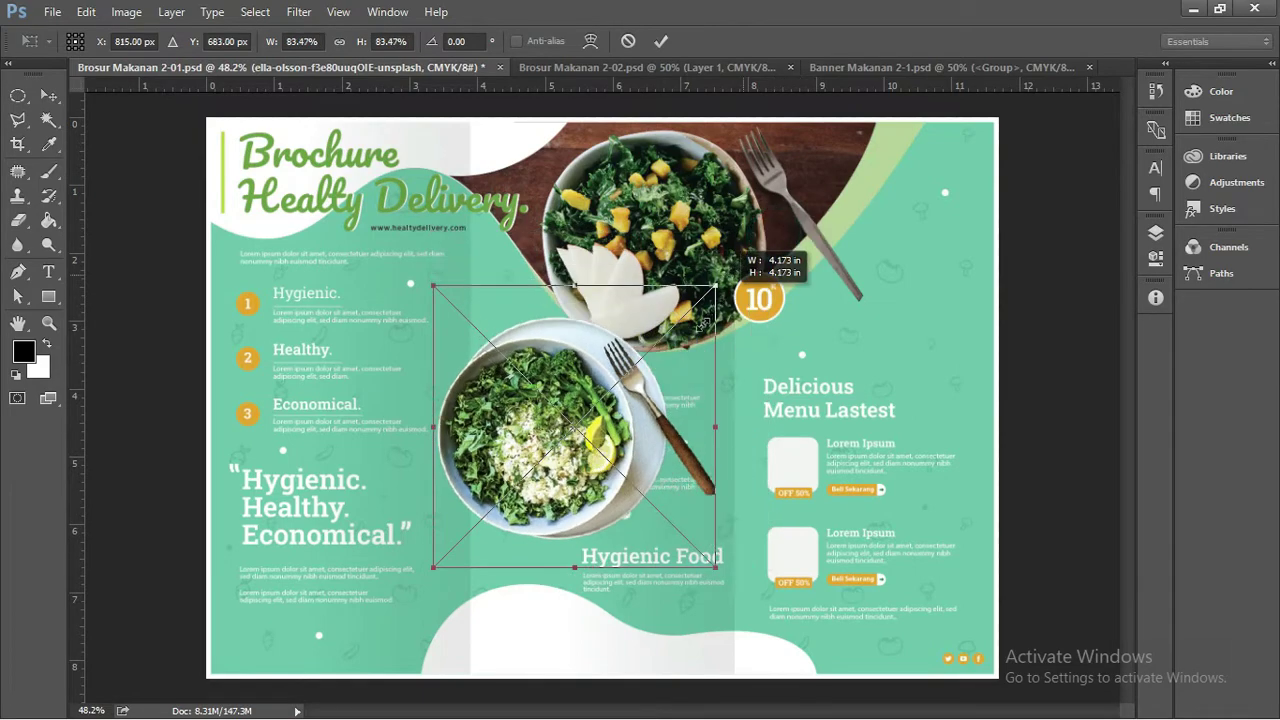
key(Return)
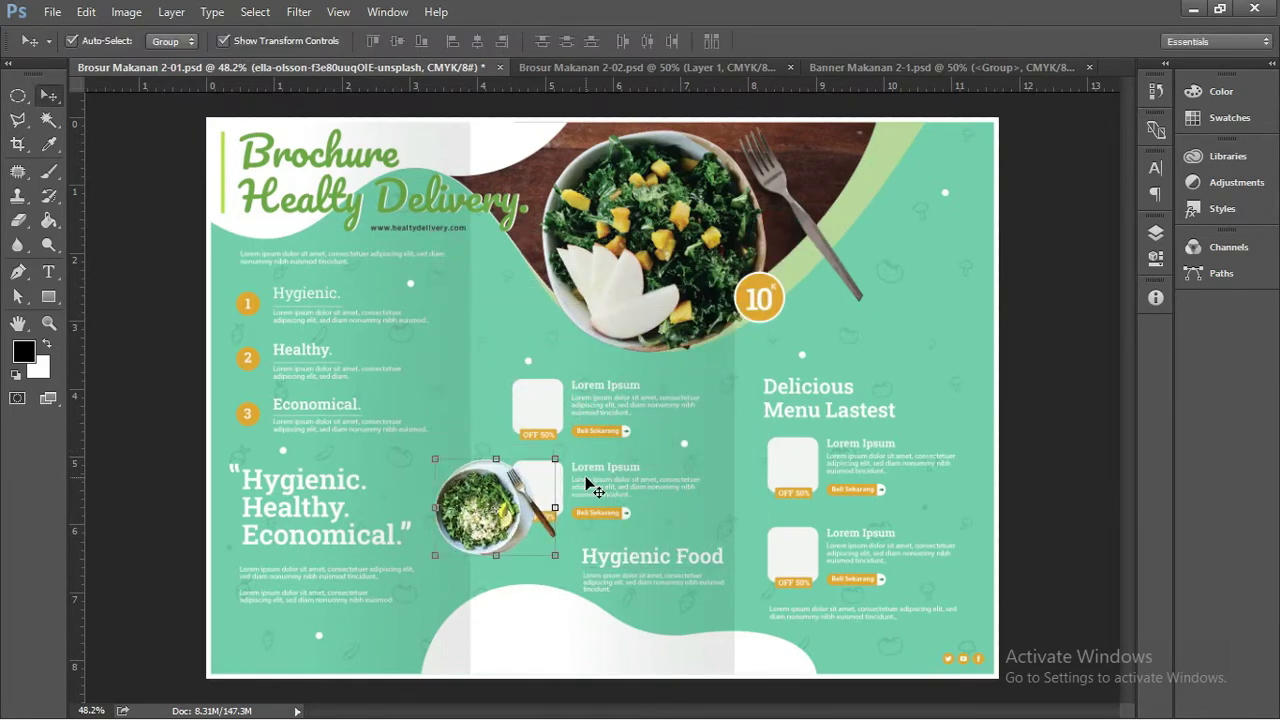
mouse_move(520, 490)
mouse_down()
mouse_move(547, 599)
mouse_move(600, 561)
mouse_move(617, 520)
mouse_up()
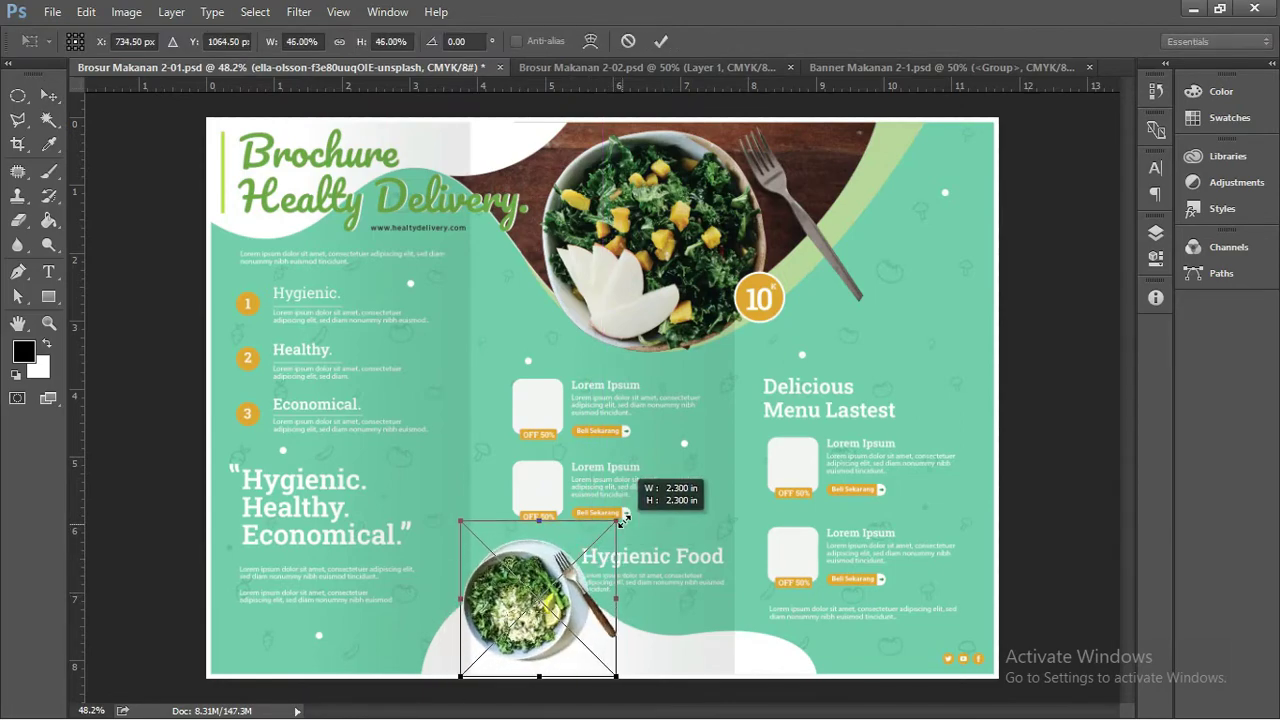
drag(558, 570, 543, 570)
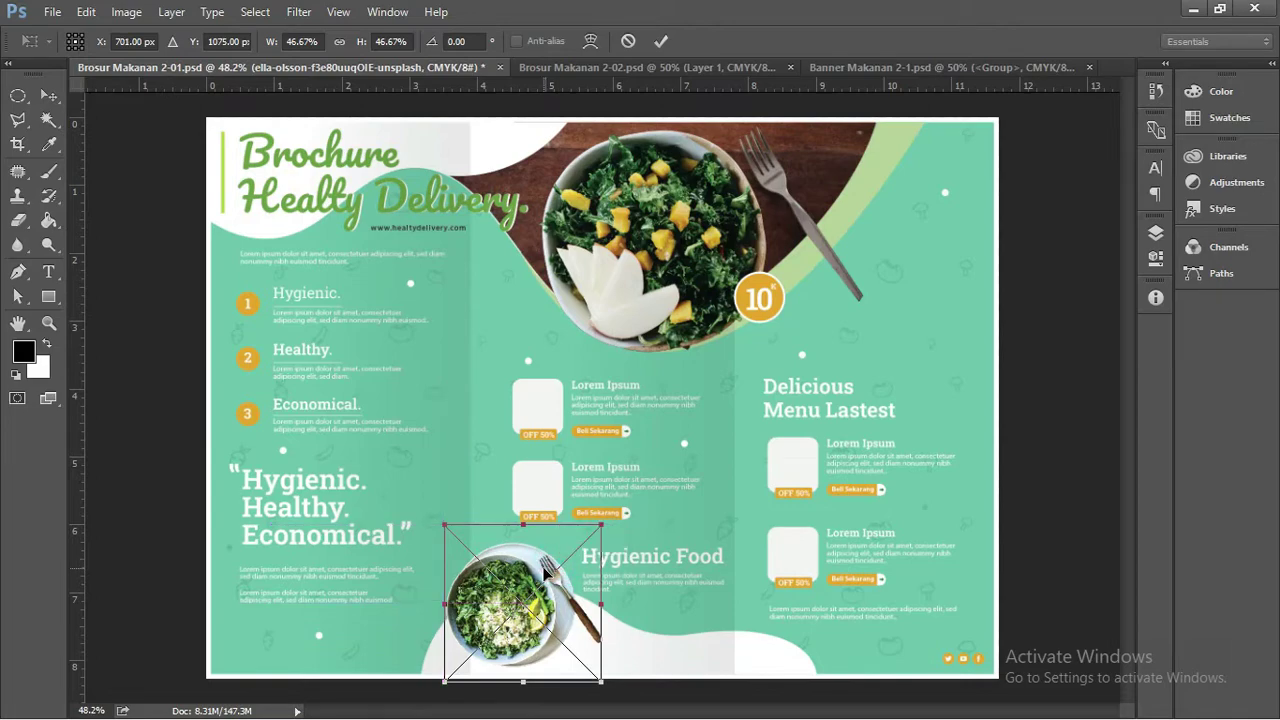
key(Return)
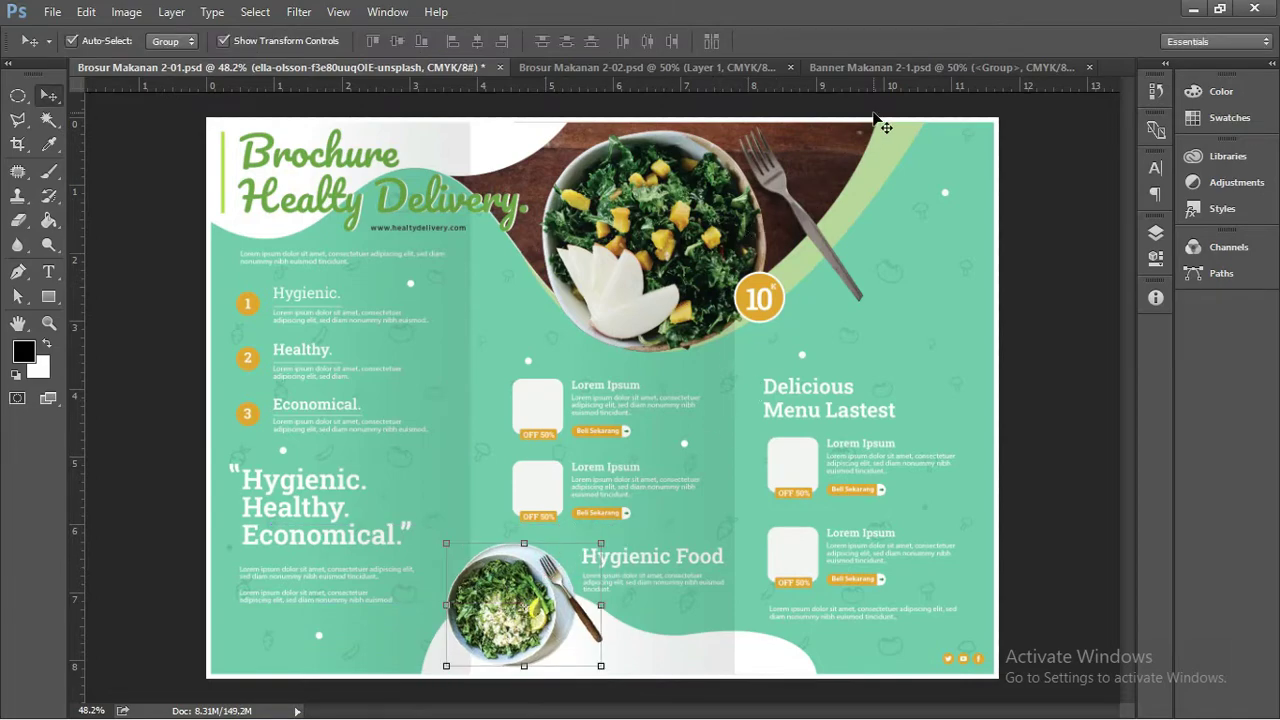
click(594, 67)
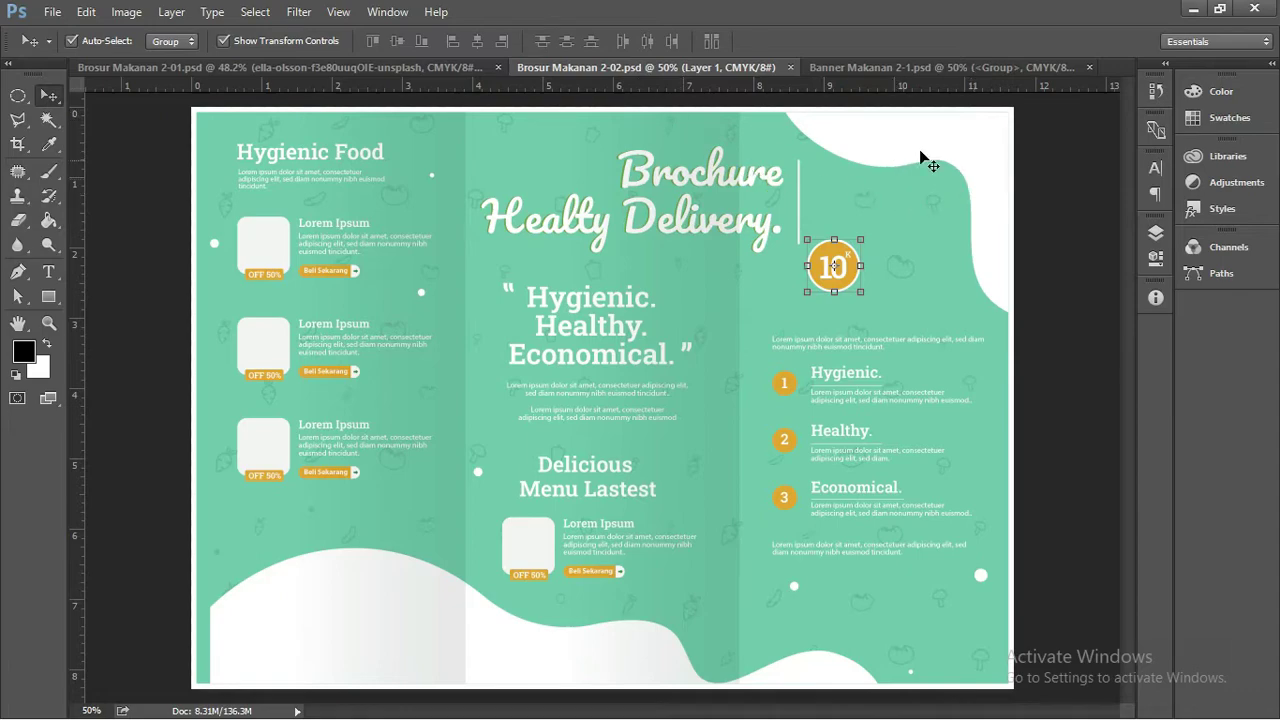
Step: Select the 2-02 panel group and bottom white wave, then return to the 2-01 brochure
click(368, 588)
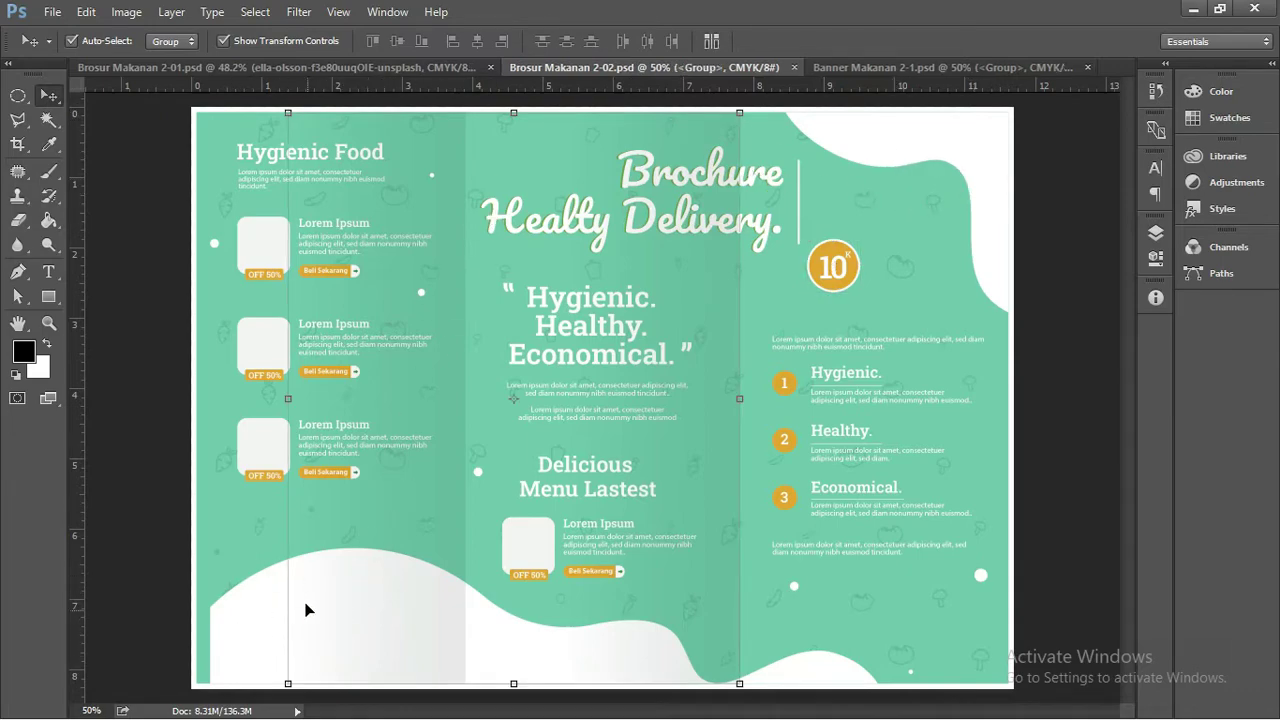
click(247, 617)
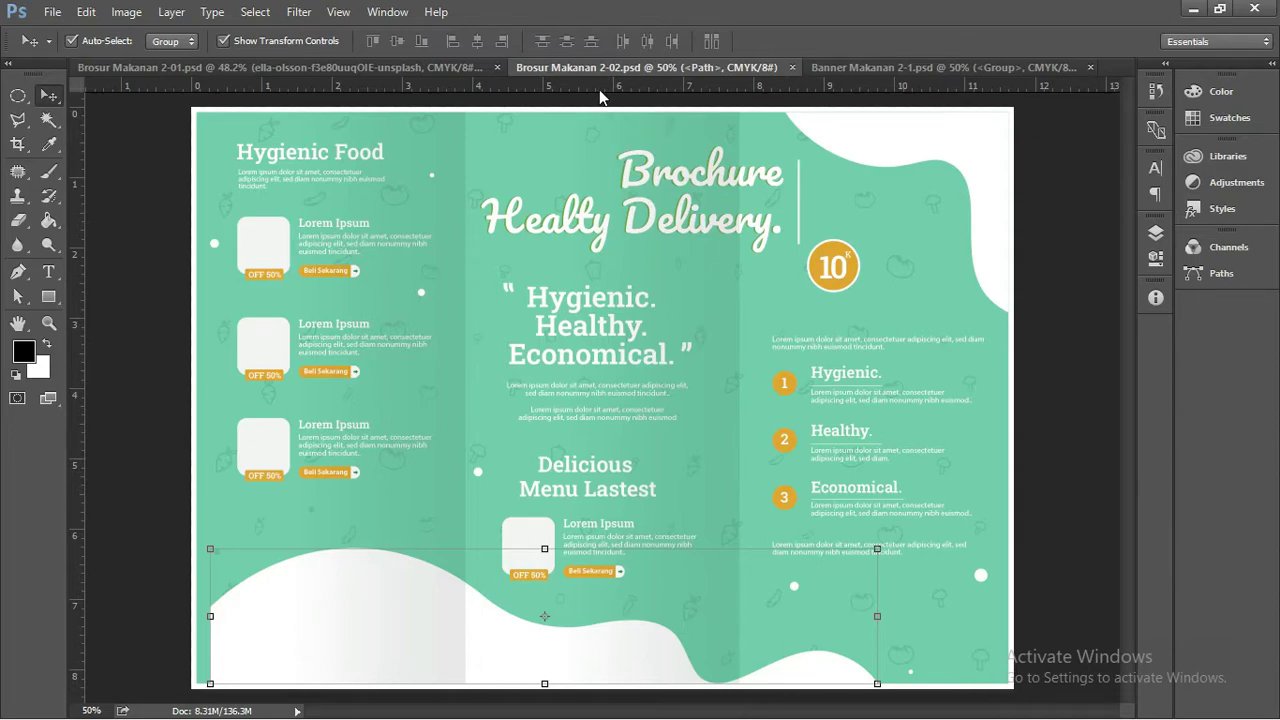
click(365, 67)
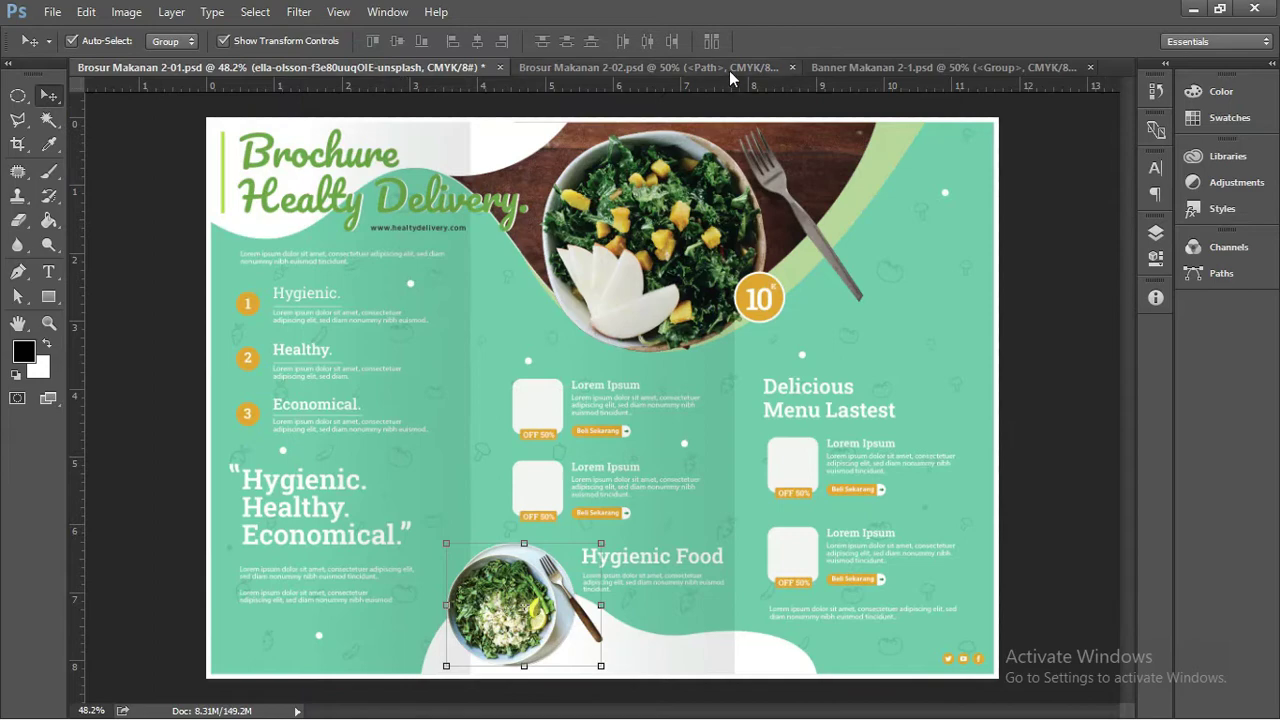
Step: Switch to the Banner Makanan 2-1.psd document showing the teal banner
click(879, 72)
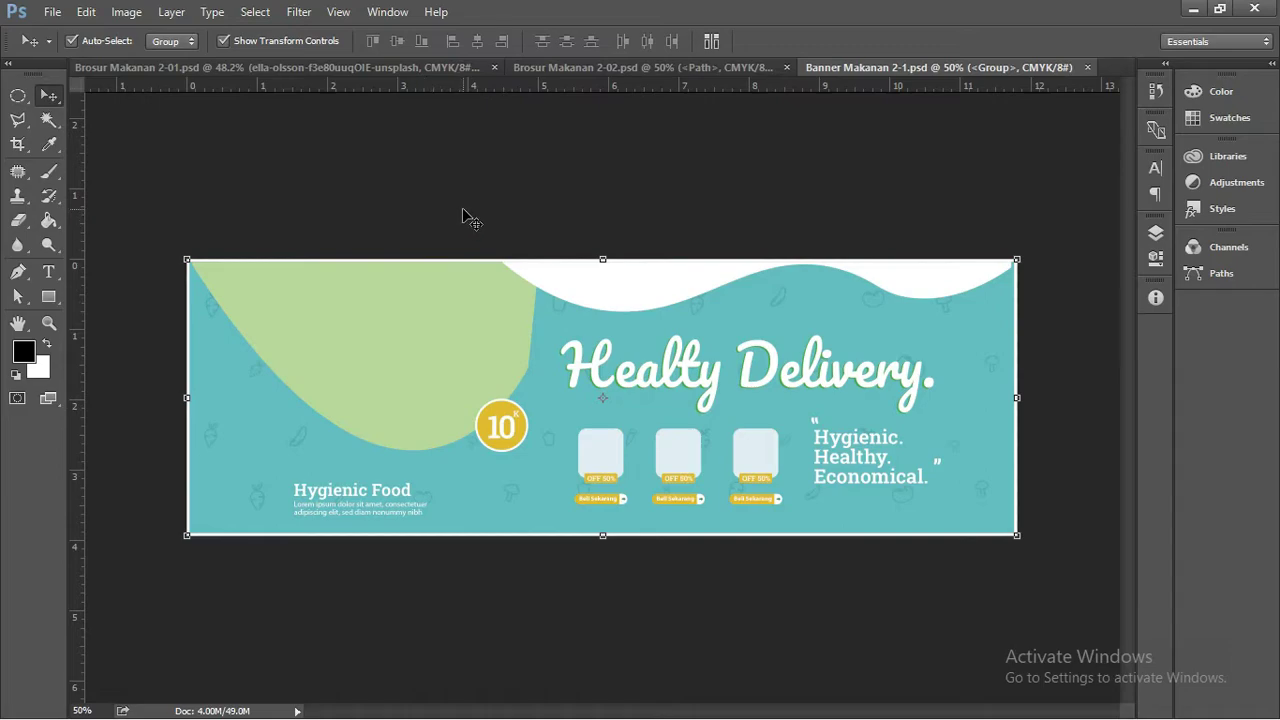
Step: Switch to the Brosur Makanan 2 CDR document in CorelDRAW and zoom to 50% on the middle panel
key(alt+Tab)
key(alt+Tab)
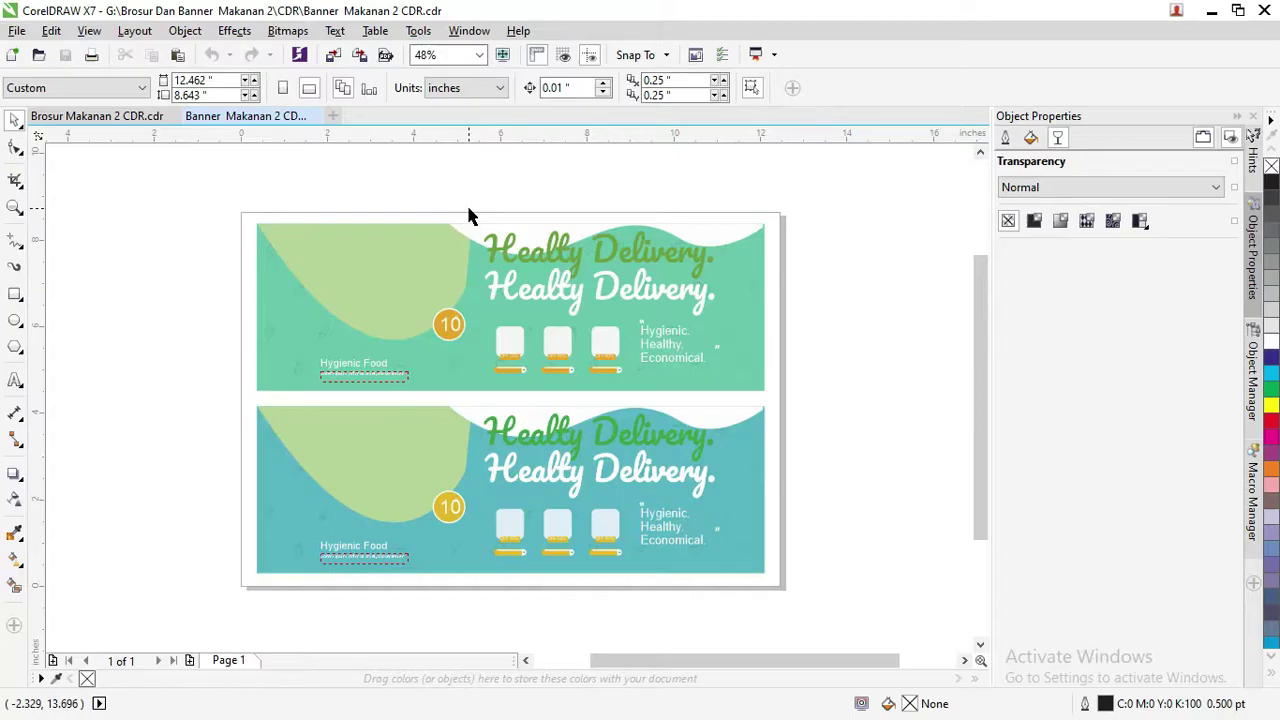
click(88, 117)
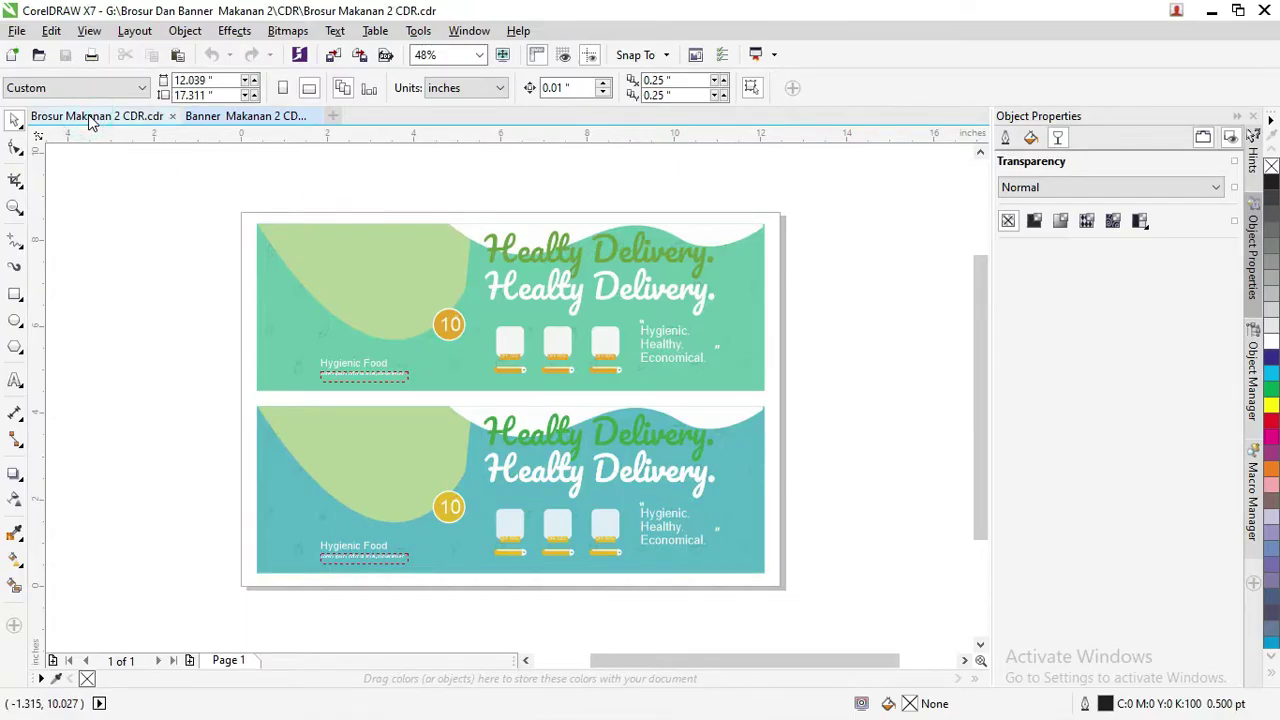
click(757, 229)
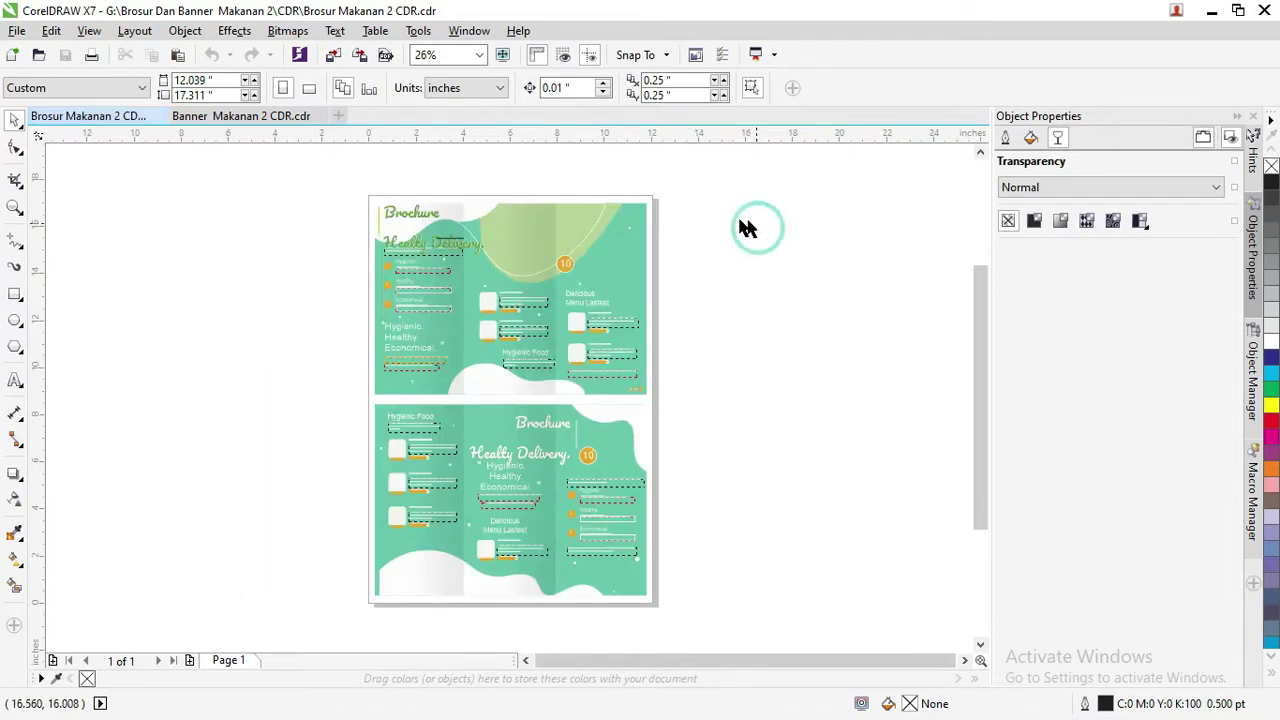
click(481, 288)
scroll(481, 288, up, 3)
scroll(479, 282, up, 3)
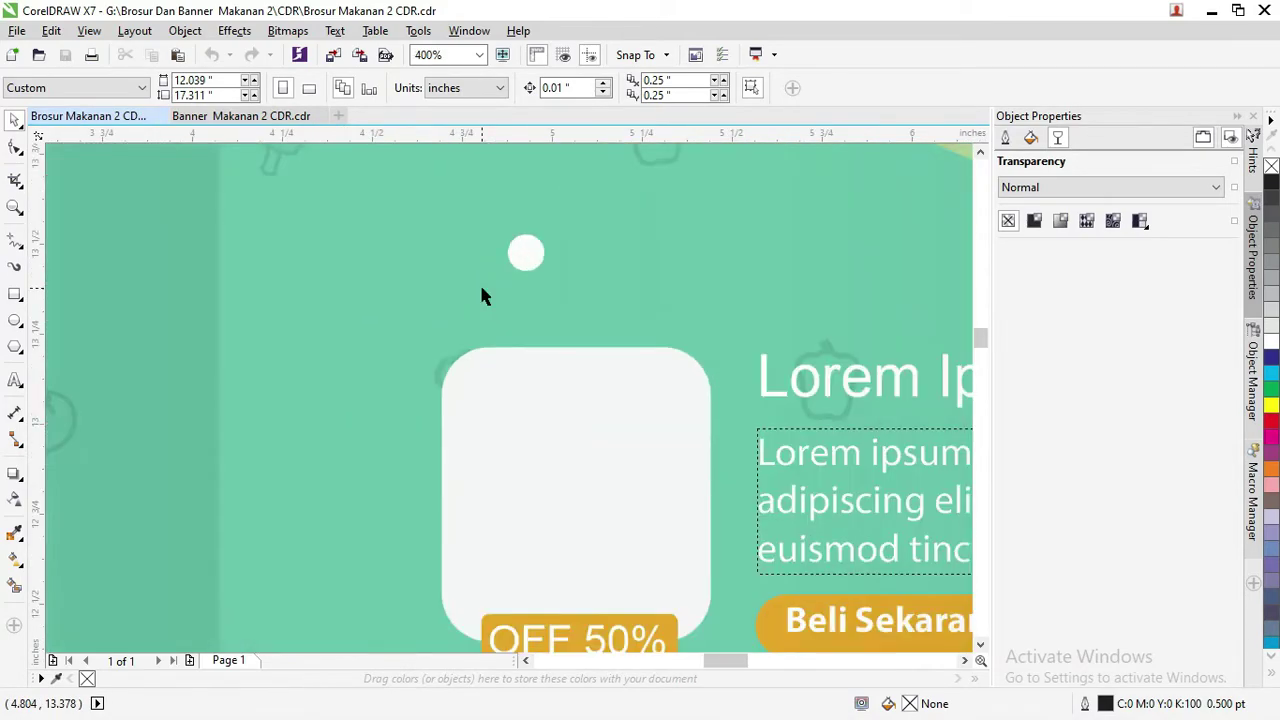
scroll(479, 282, down, 2)
scroll(487, 294, down, 2)
scroll(487, 294, down, 1)
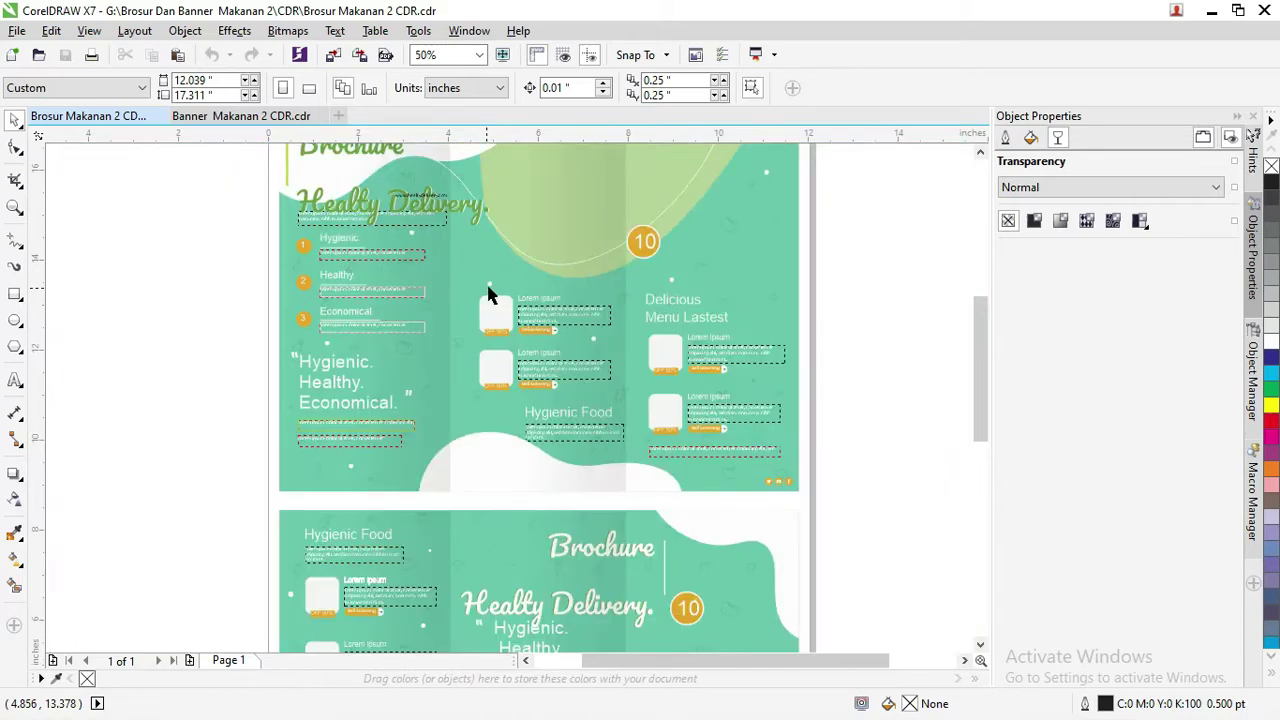
drag(981, 368, 988, 331)
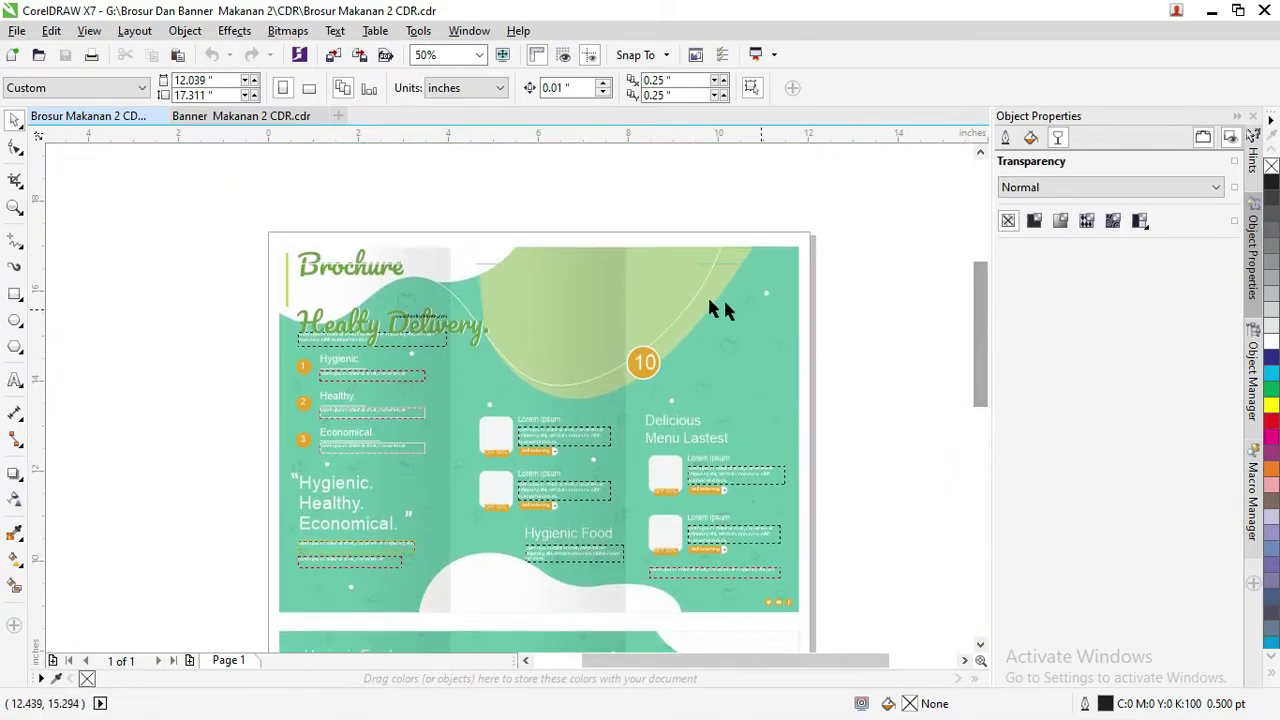
Step: Undo an accidental curve move and drag the lens bitmap left off the page
click(660, 275)
scroll(660, 275, up, 2)
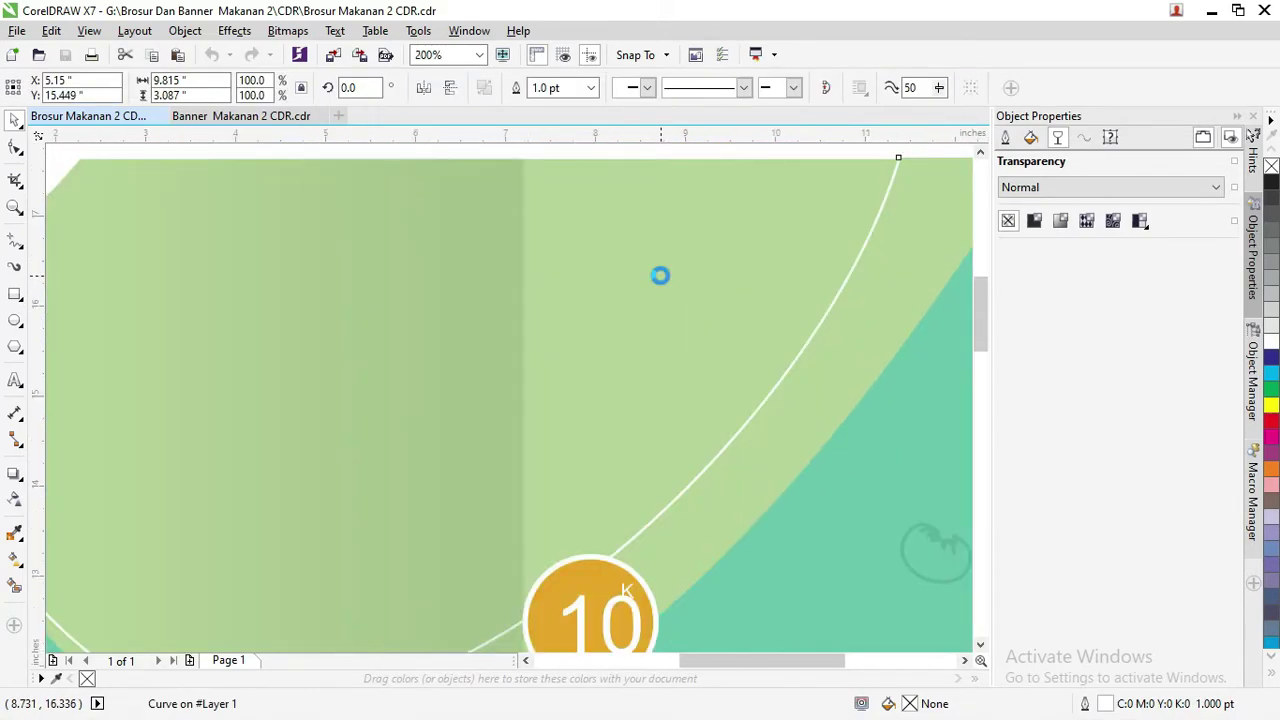
scroll(660, 275, down, 1)
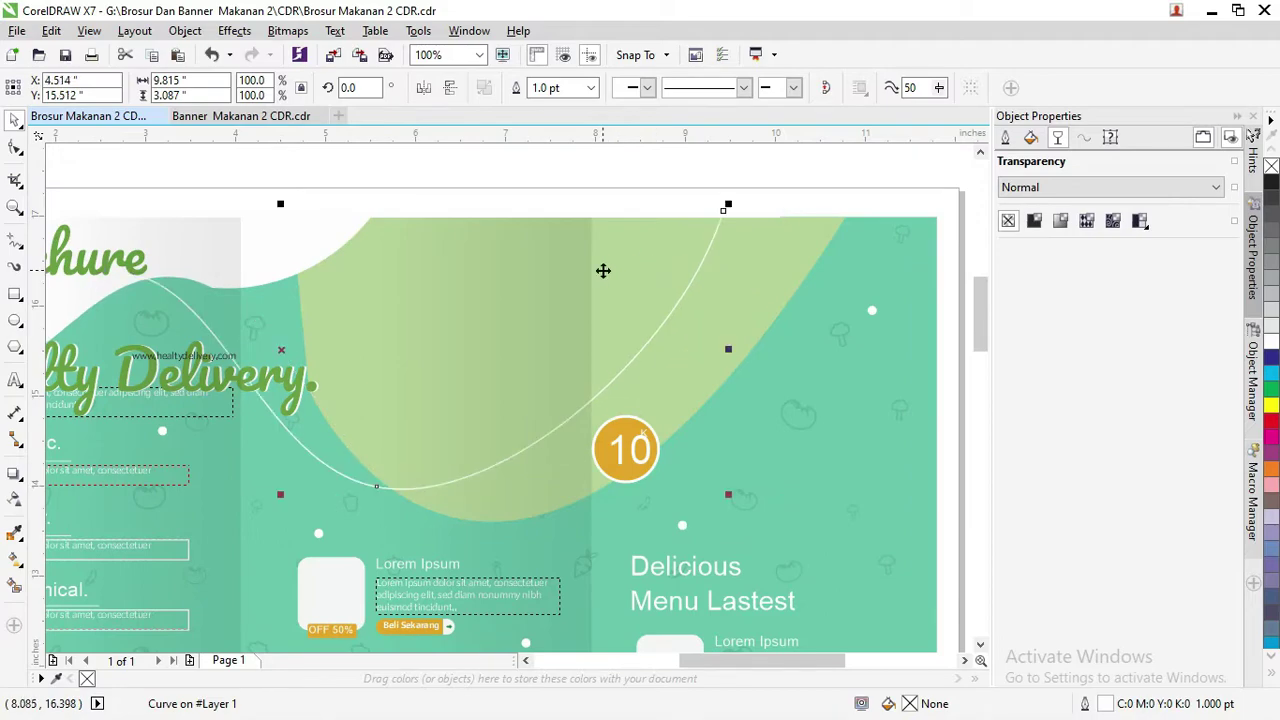
key(ctrl+z)
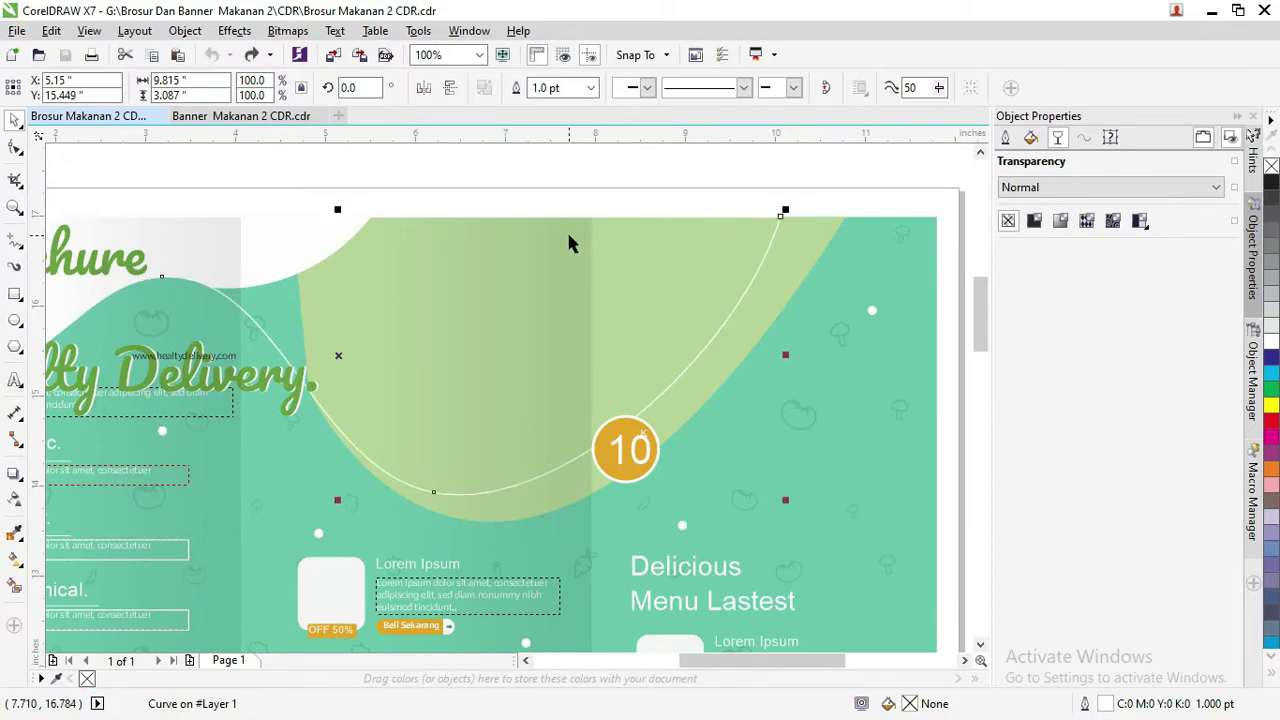
click(568, 243)
scroll(570, 245, down, 1)
click(562, 190)
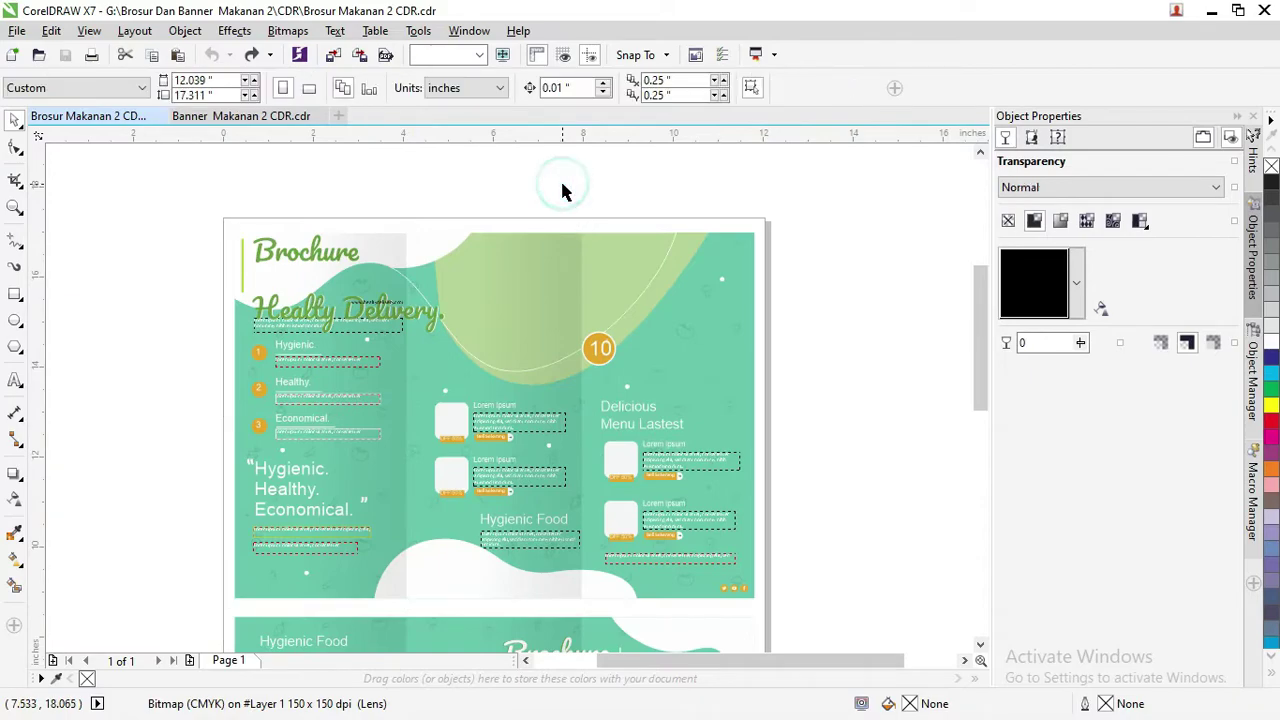
click(335, 255)
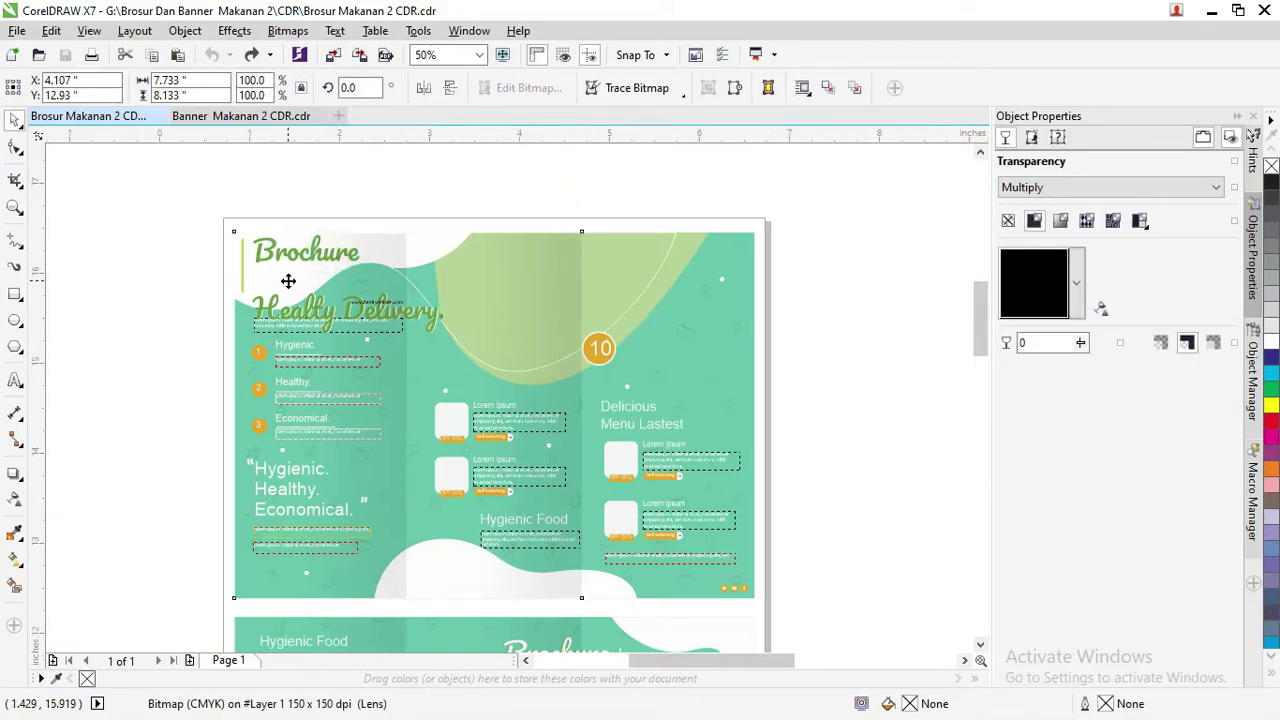
scroll(290, 282, up, 1)
click(345, 232)
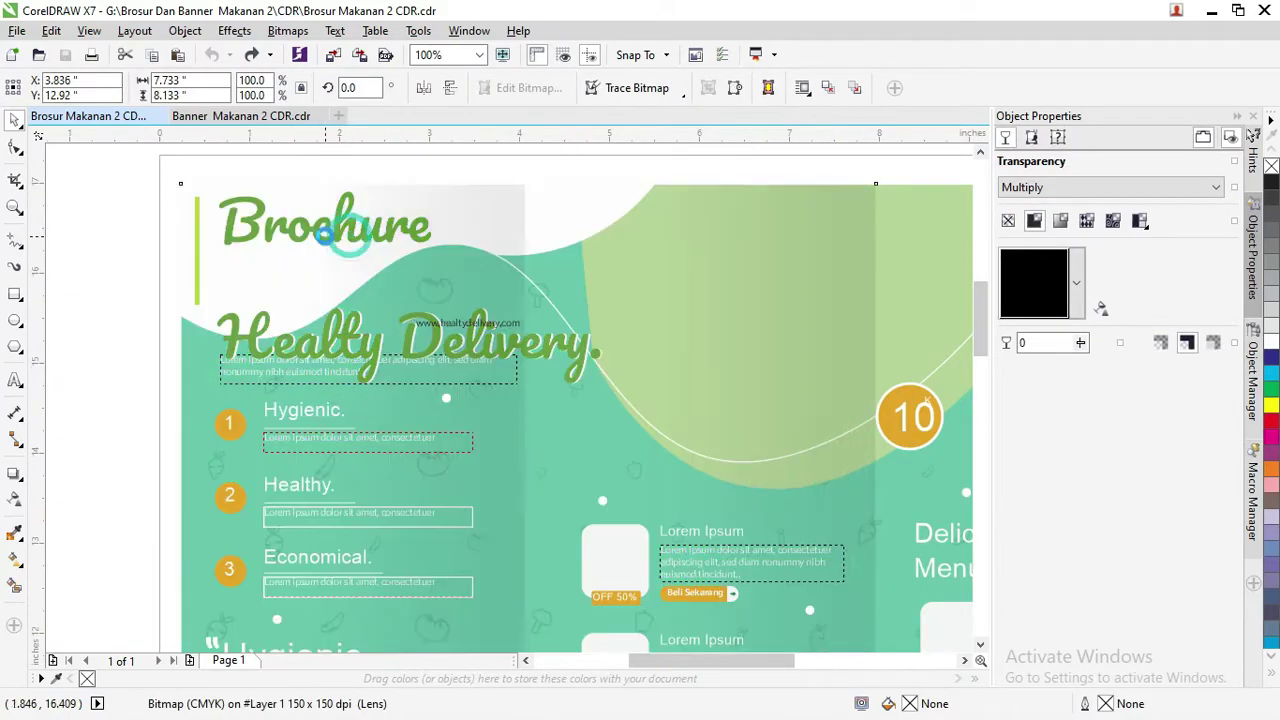
scroll(408, 255, down, 1)
scroll(410, 255, down, 1)
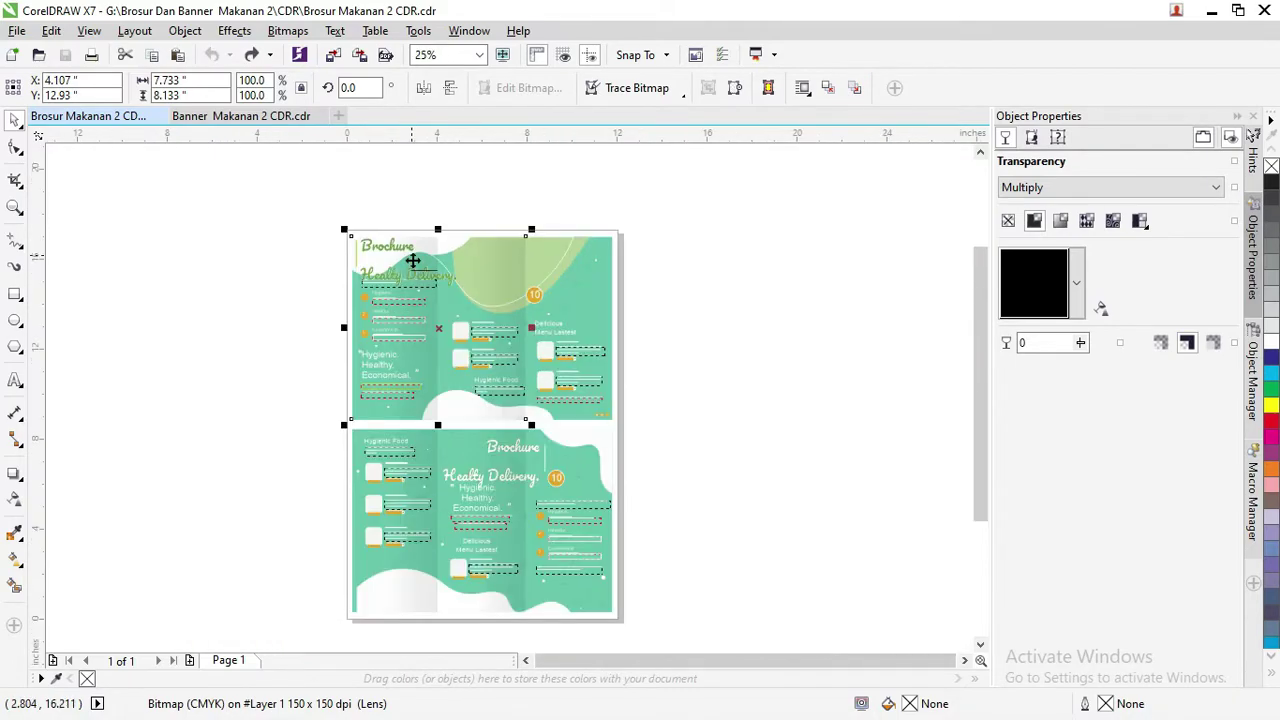
key(ctrl+z)
drag(419, 255, 262, 251)
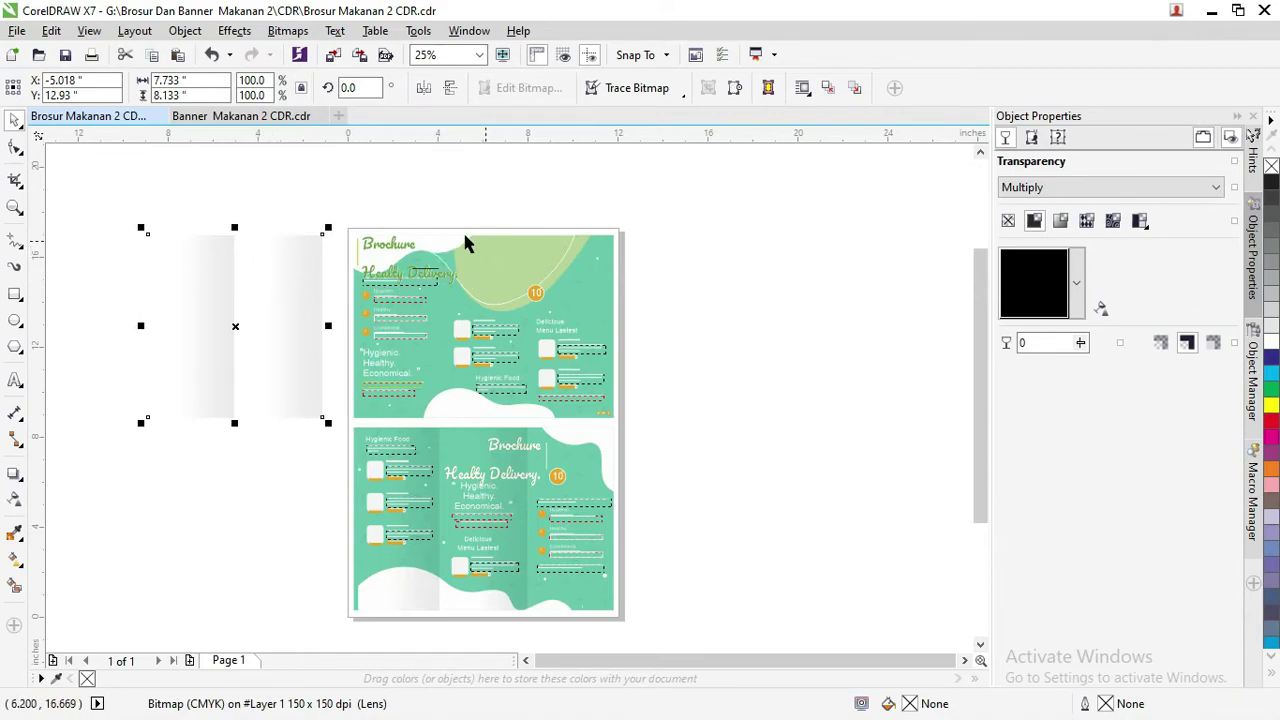
Step: Select the Brochure heading group, briefly trying the Shape tool before returning to the Pick tool
scroll(375, 250, up, 2)
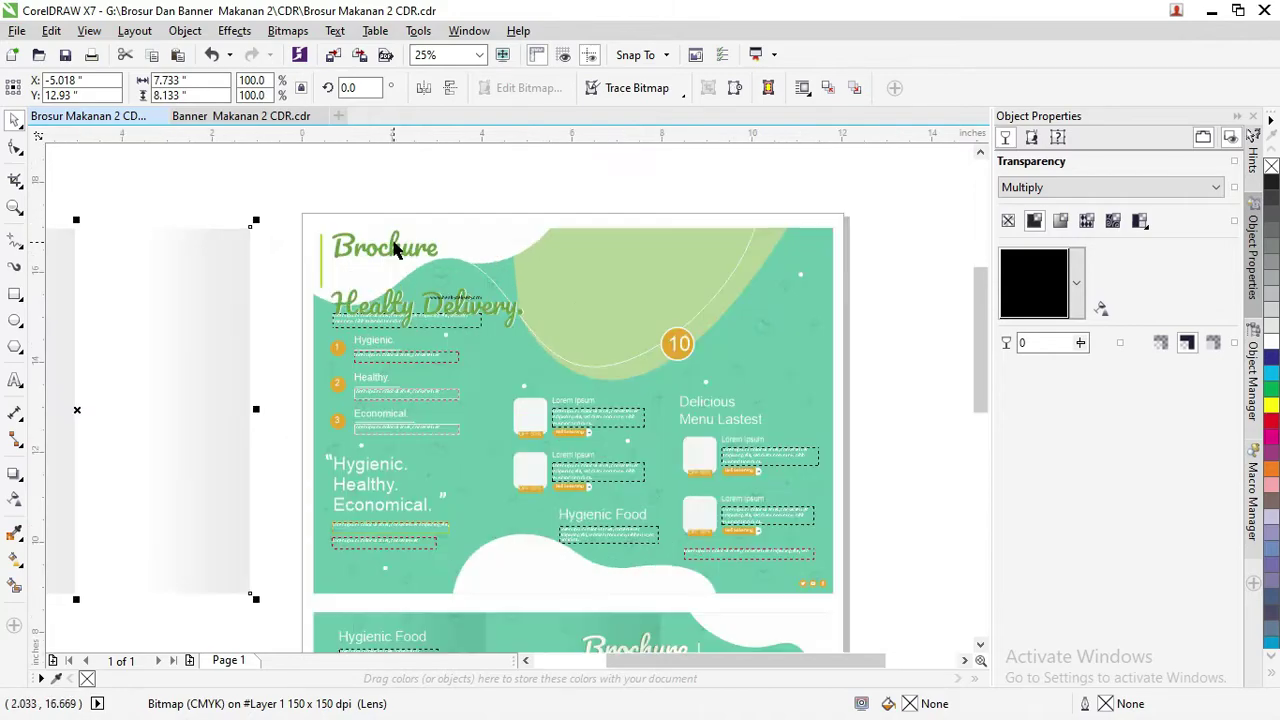
click(393, 247)
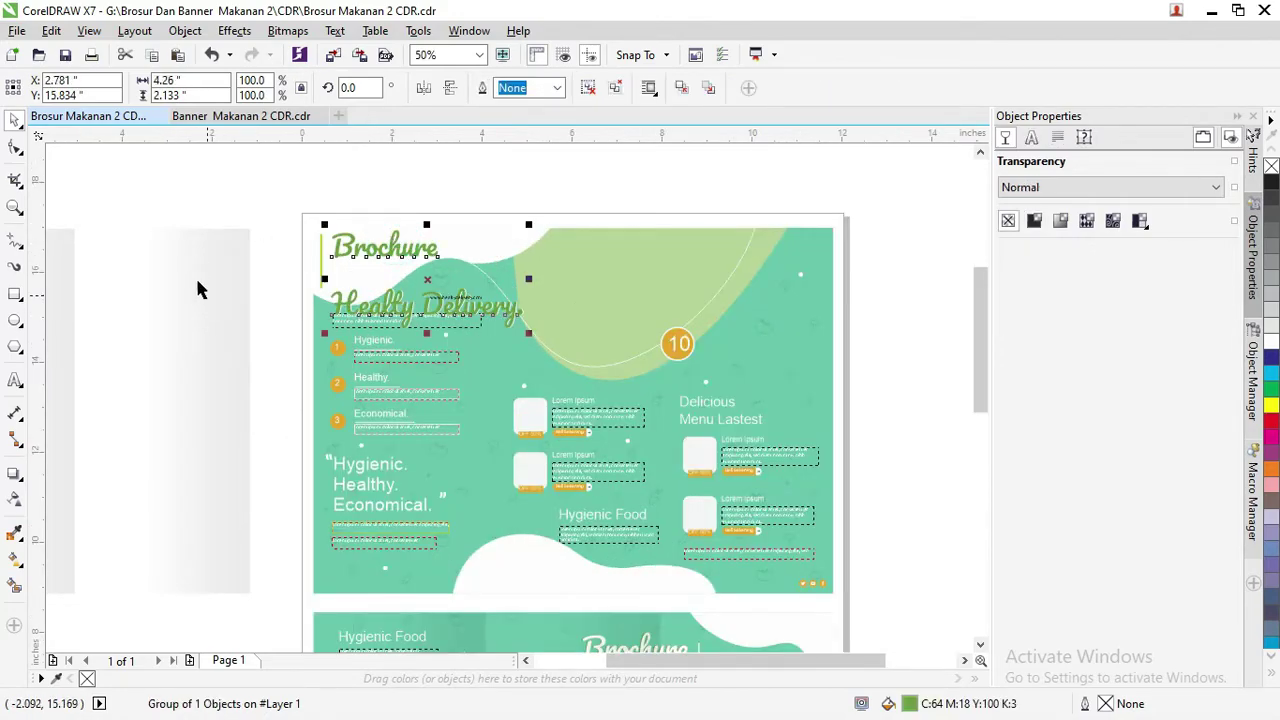
click(15, 147)
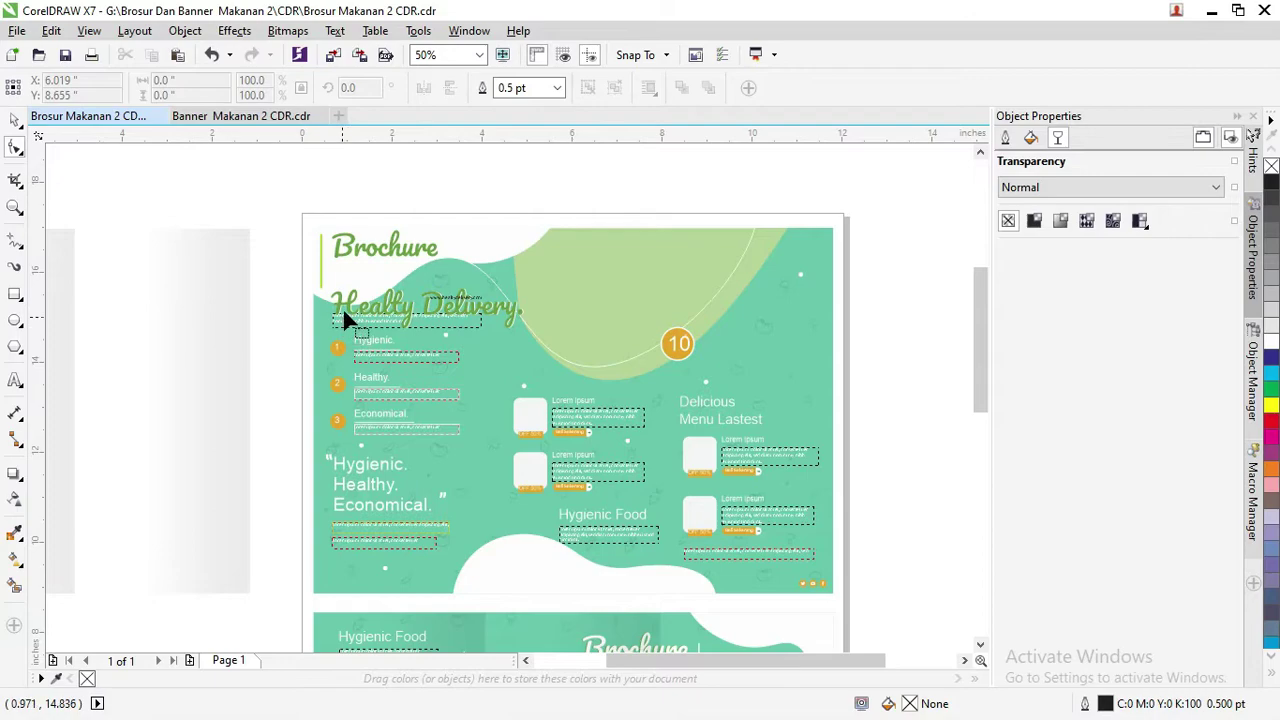
click(17, 122)
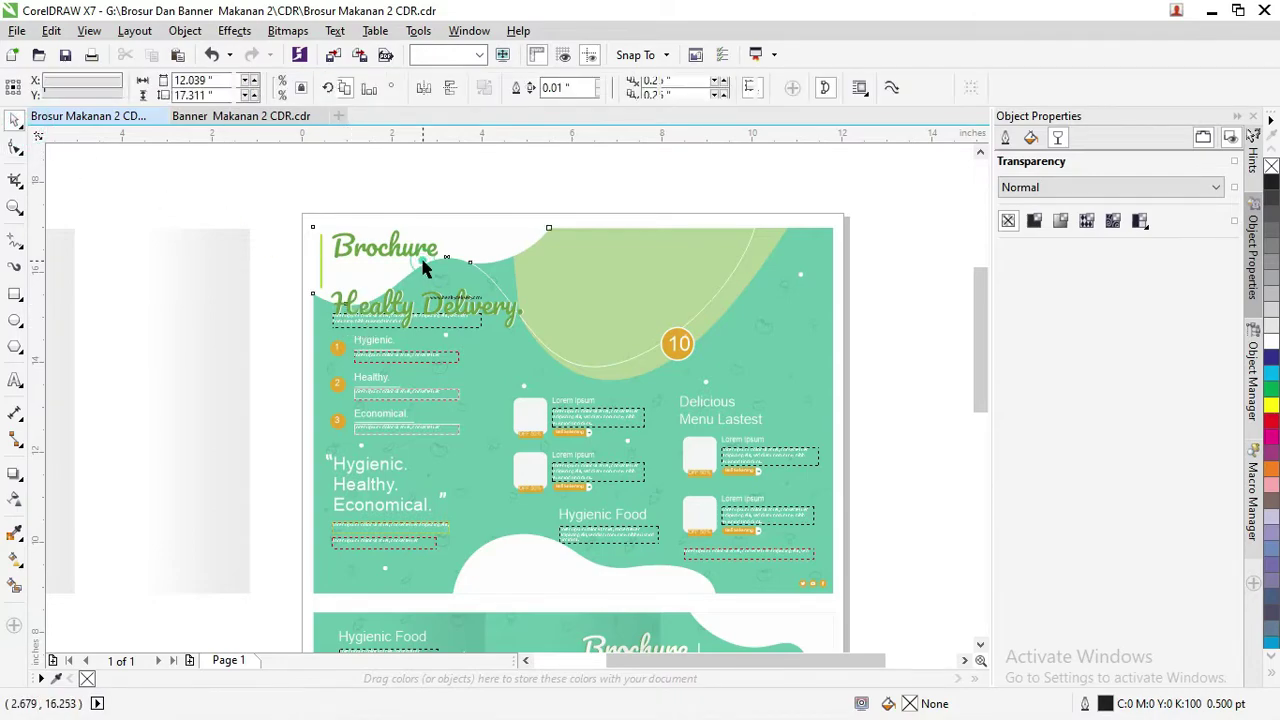
click(397, 250)
Step: Ungroup all objects in the brochure heading group
right_click(397, 250)
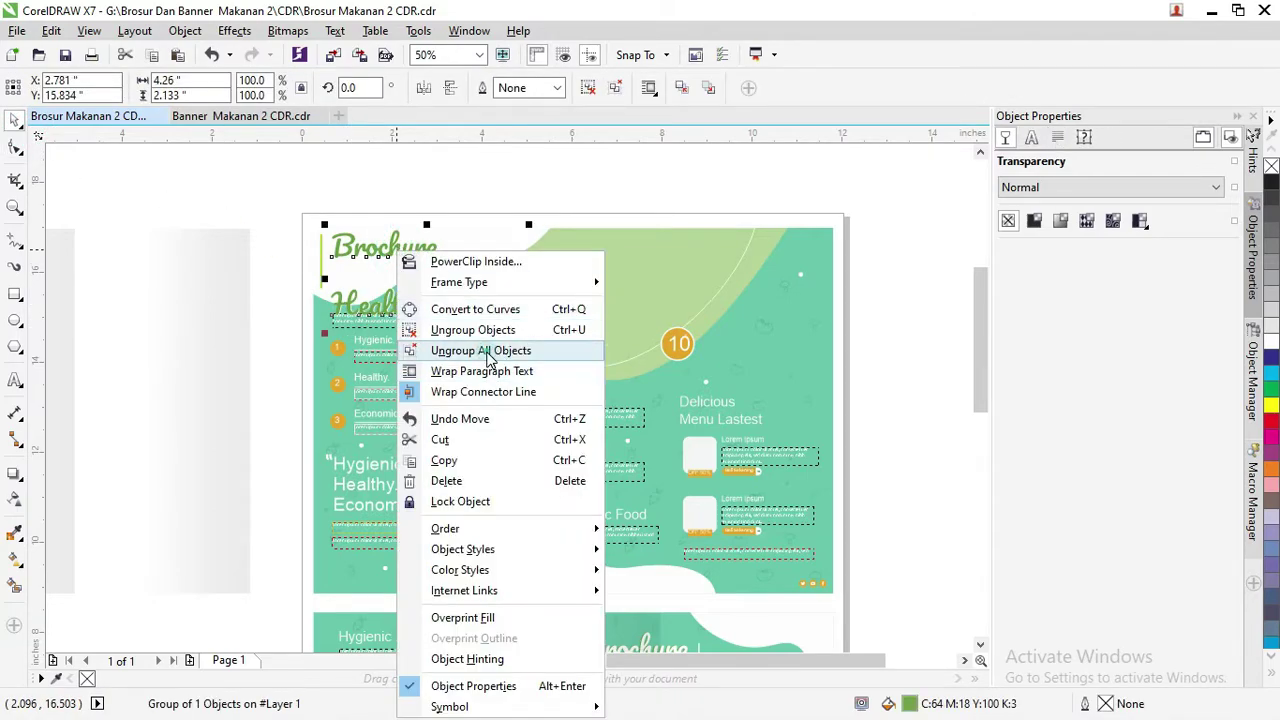
click(480, 350)
click(389, 194)
click(372, 258)
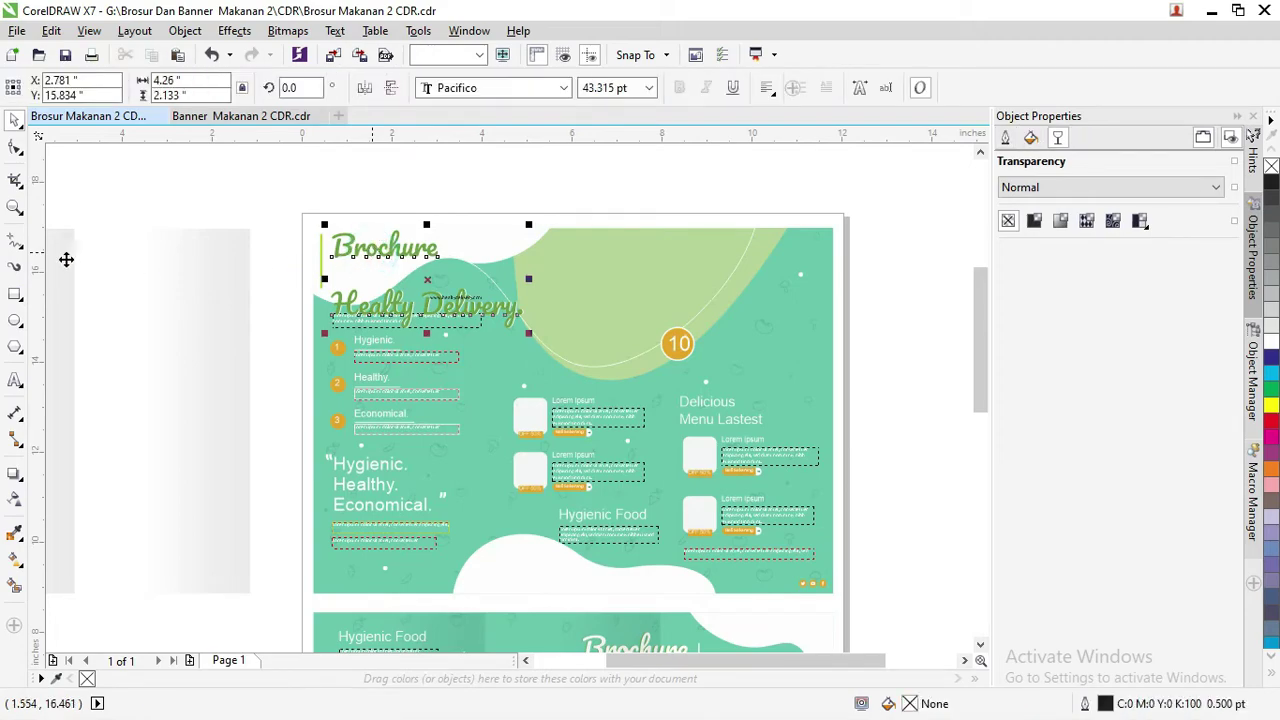
Step: Move the Healty Delivery text line up to sit directly beneath Brochure
click(15, 148)
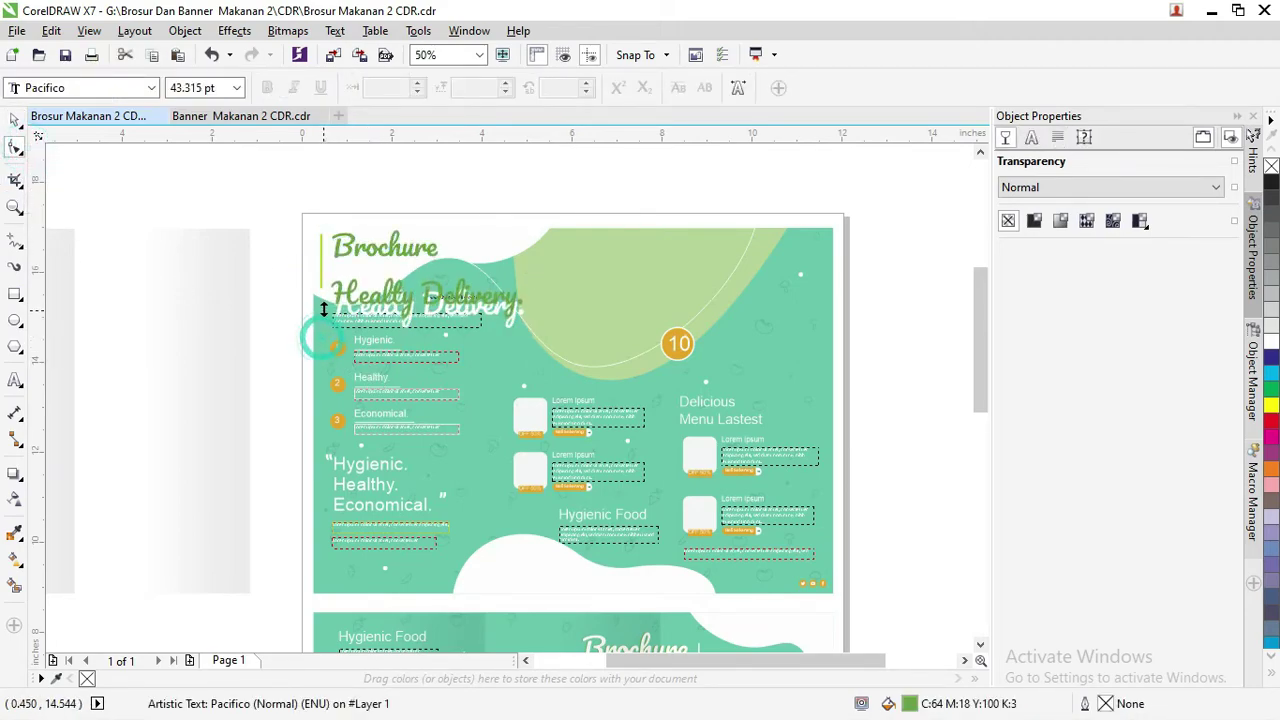
drag(323, 331, 322, 276)
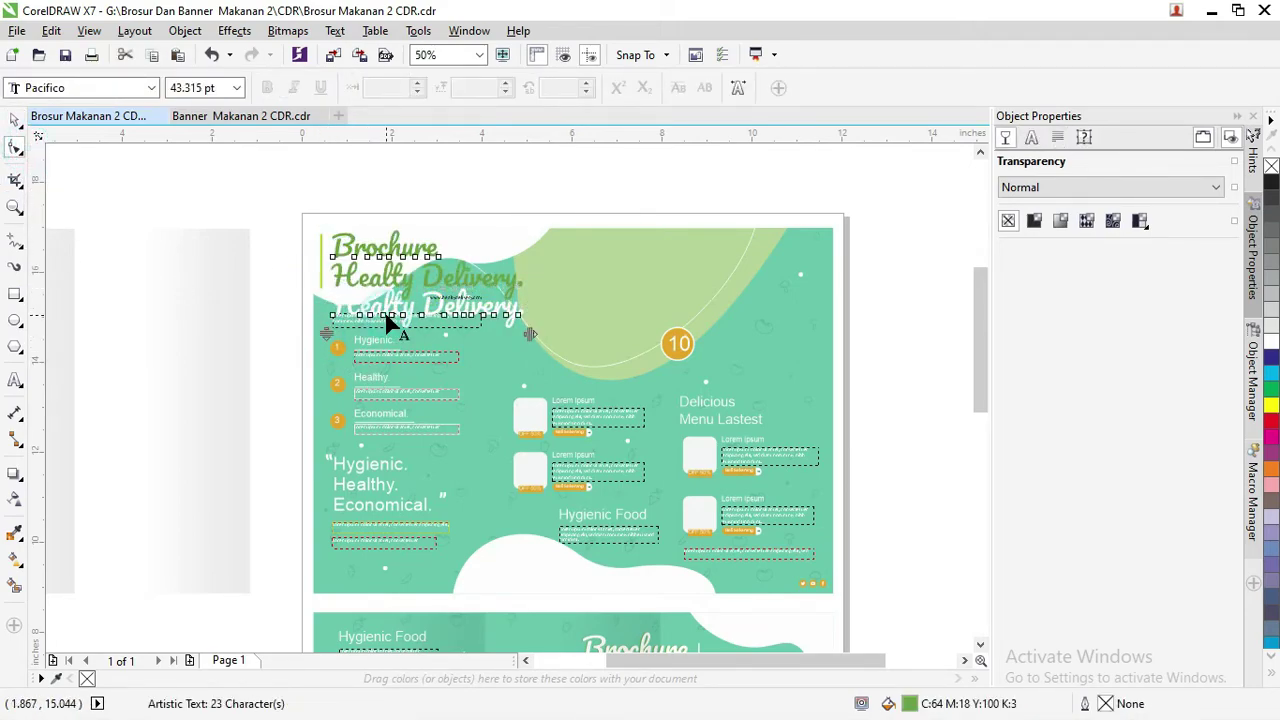
drag(326, 334, 335, 283)
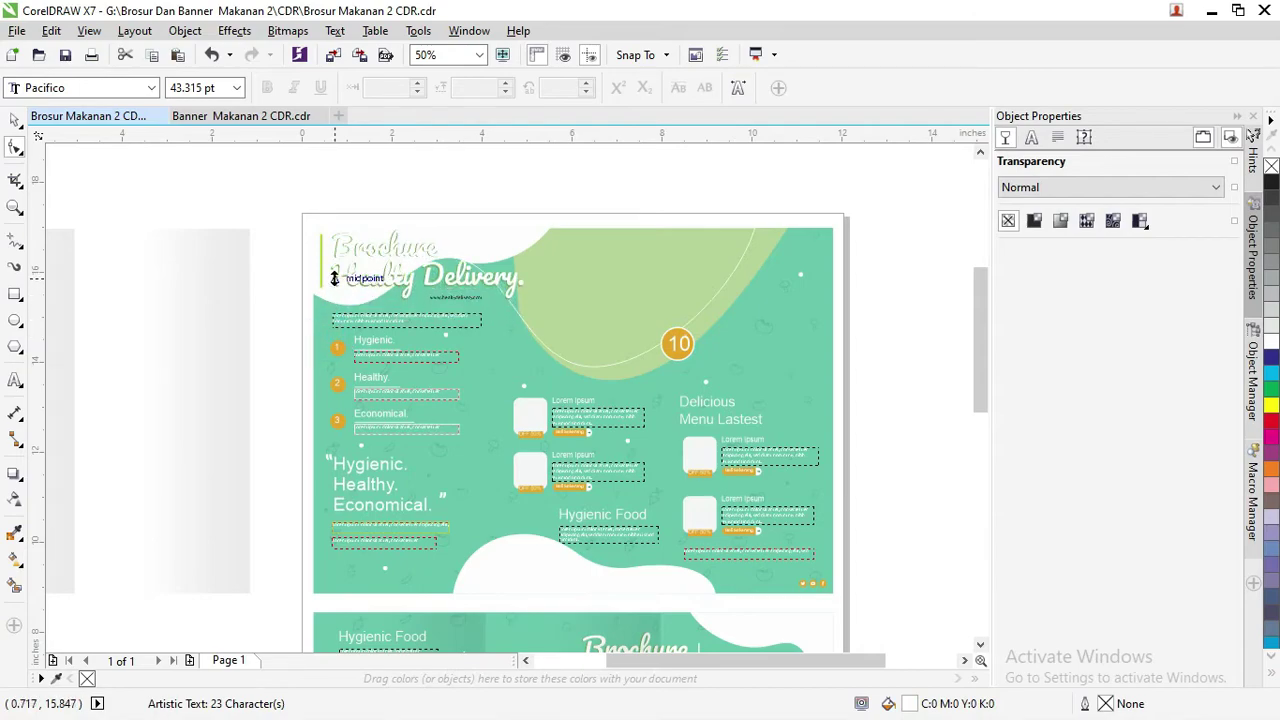
click(15, 118)
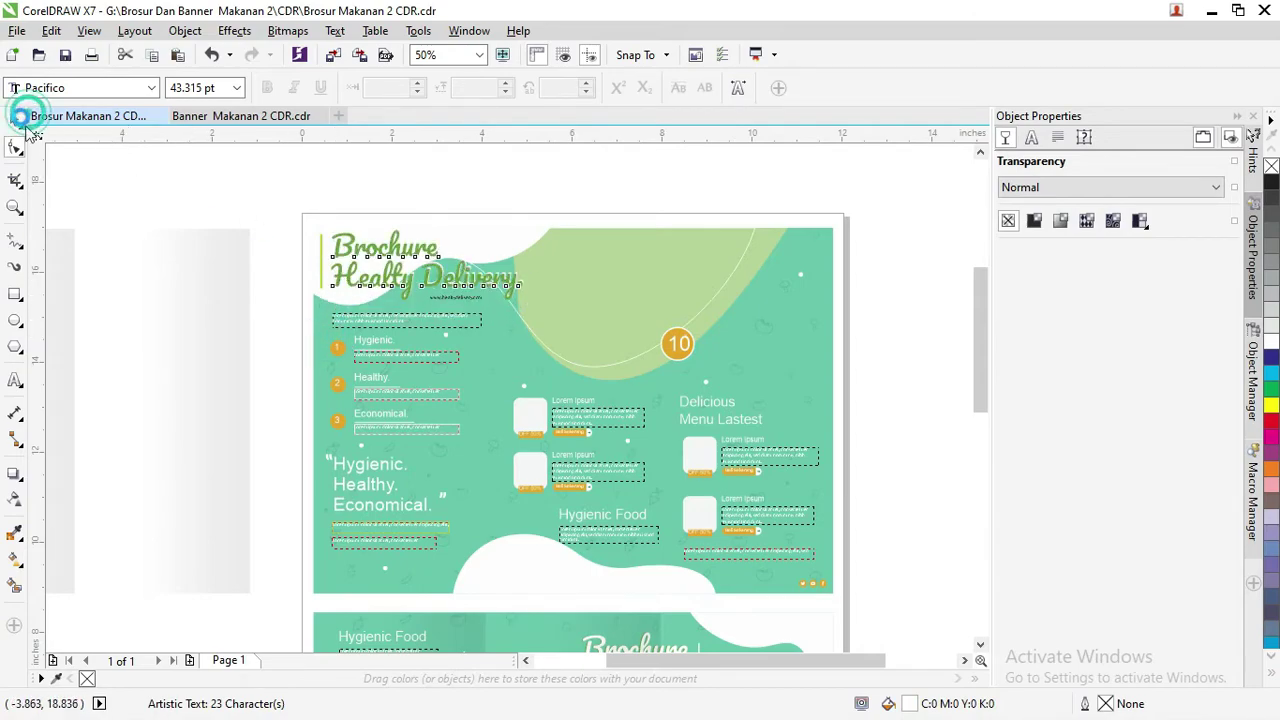
click(134, 194)
click(497, 357)
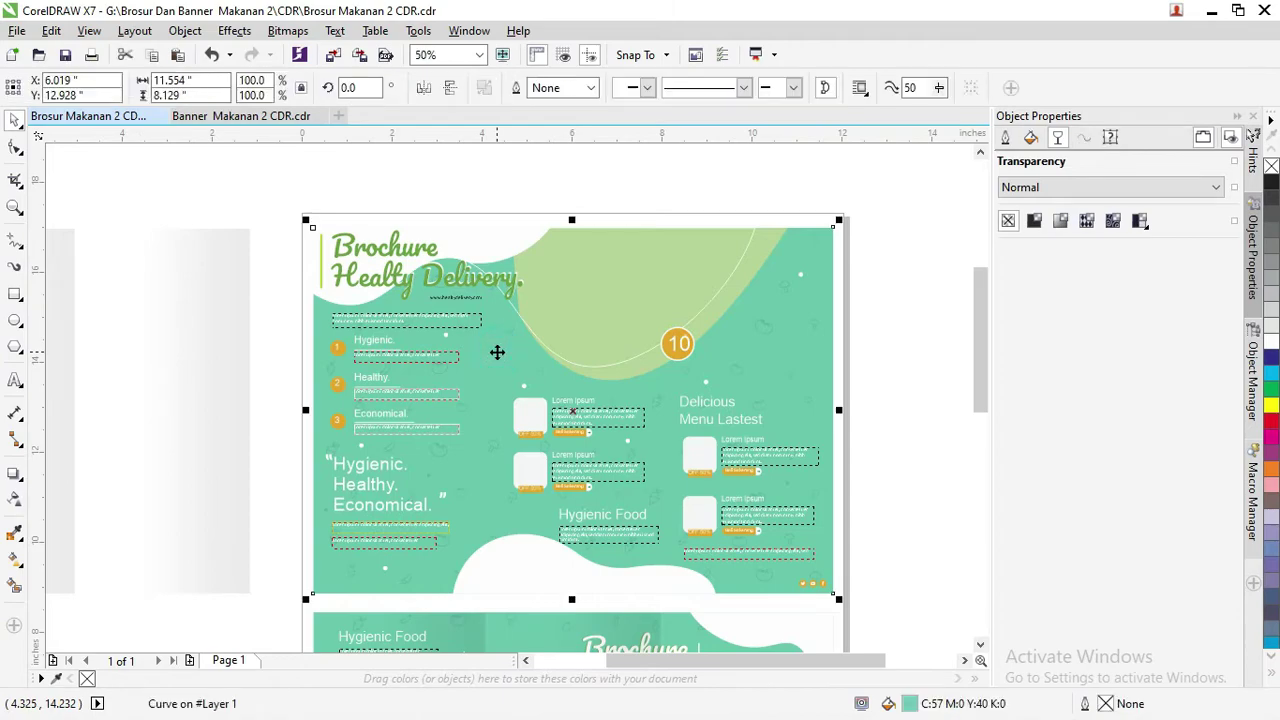
scroll(497, 352, up, 2)
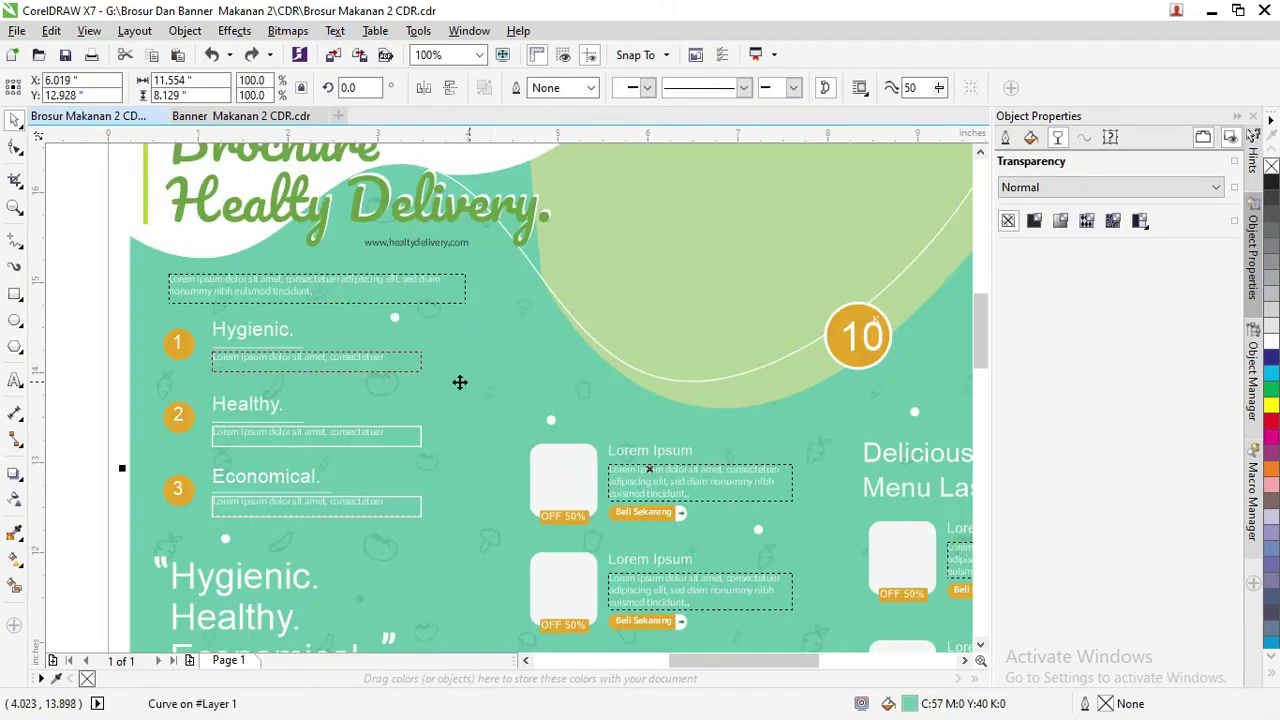
scroll(320, 357, down, 2)
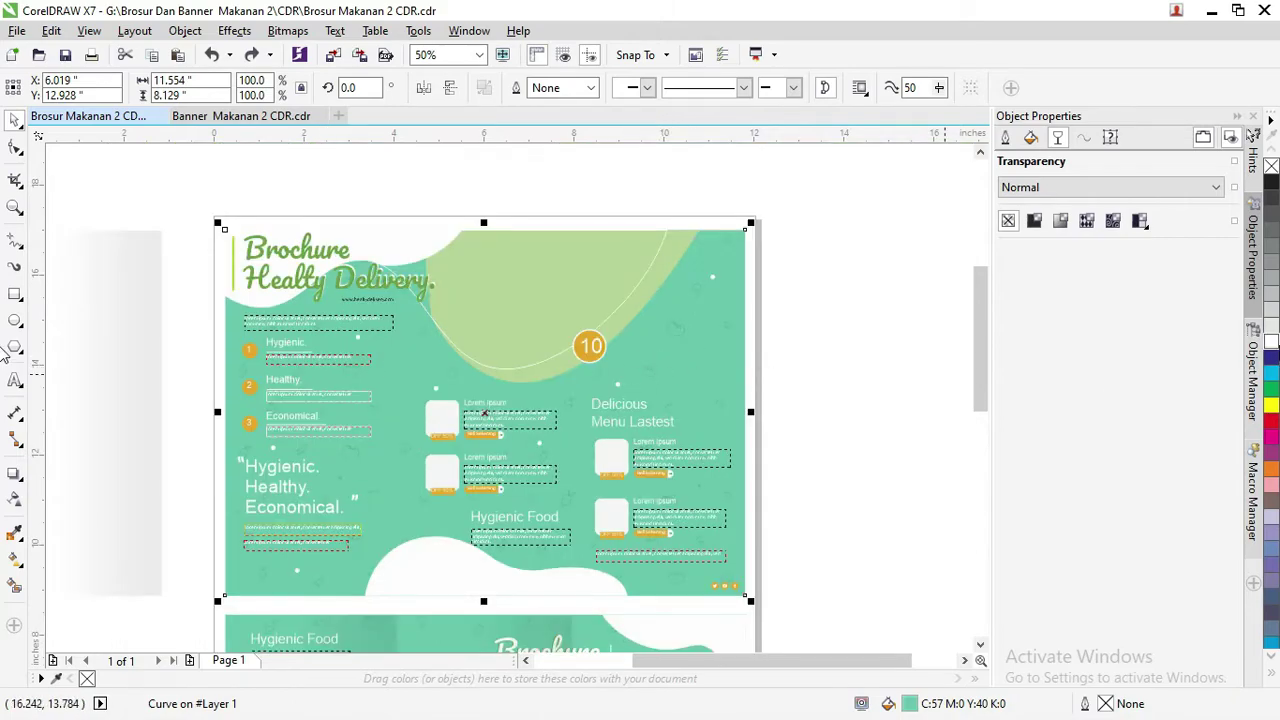
click(1271, 312)
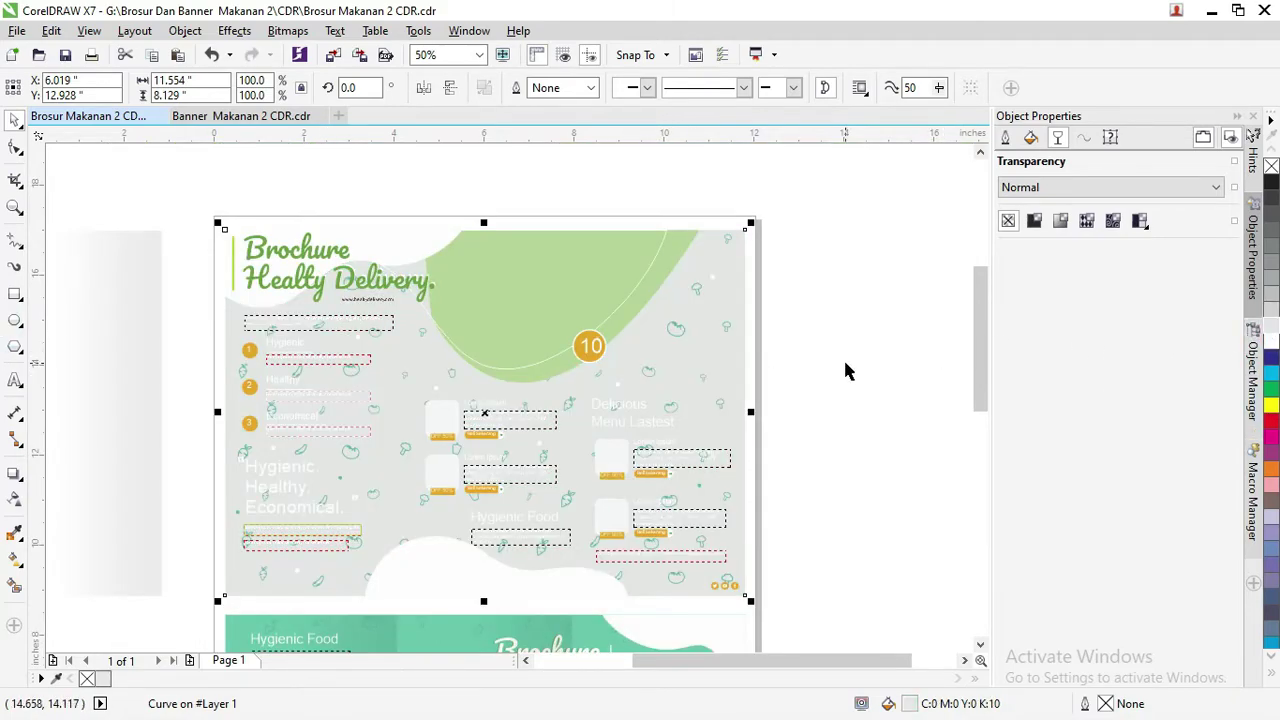
key(ctrl+z)
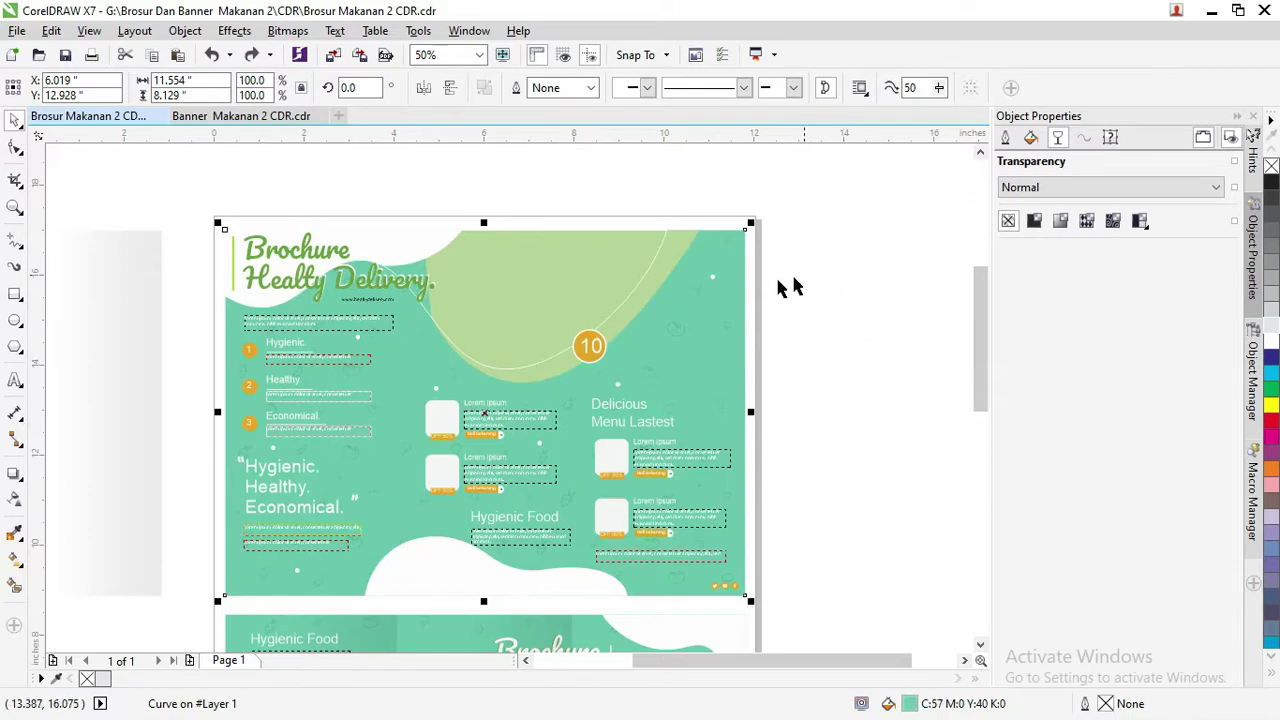
scroll(658, 297, up, 2)
scroll(689, 320, up, 2)
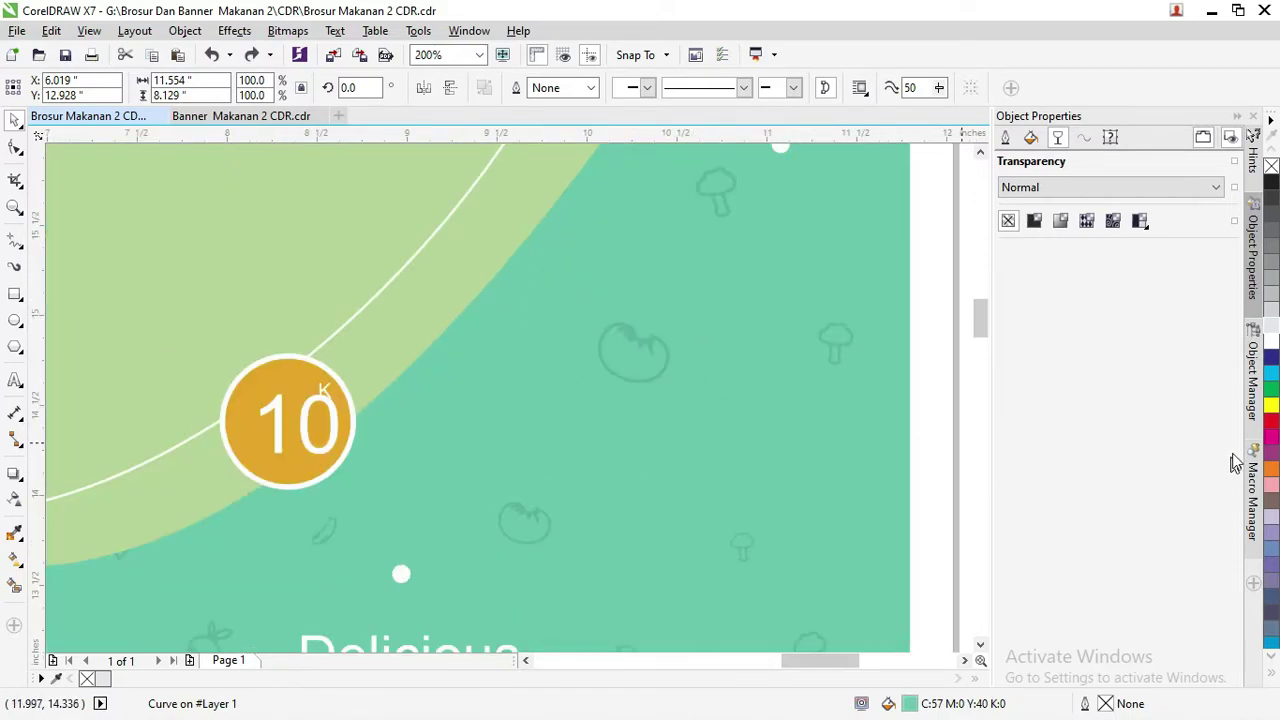
click(1271, 388)
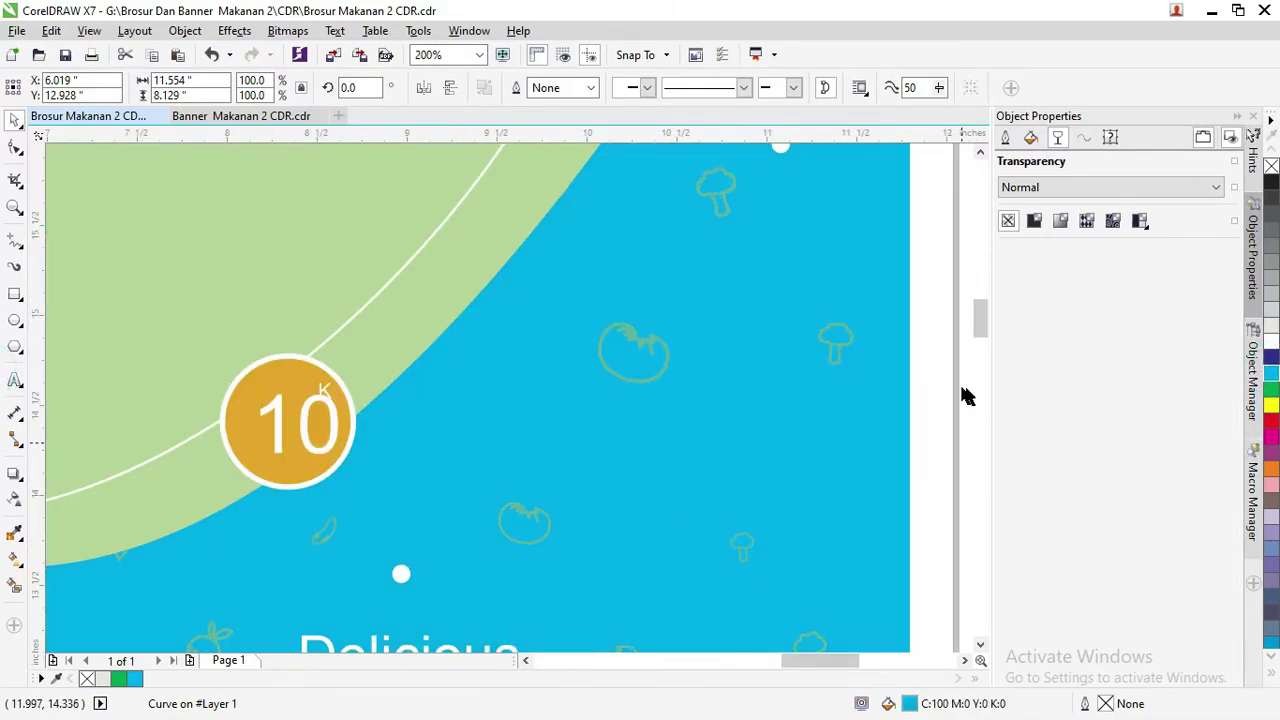
key(ctrl+z)
key(ctrl+z)
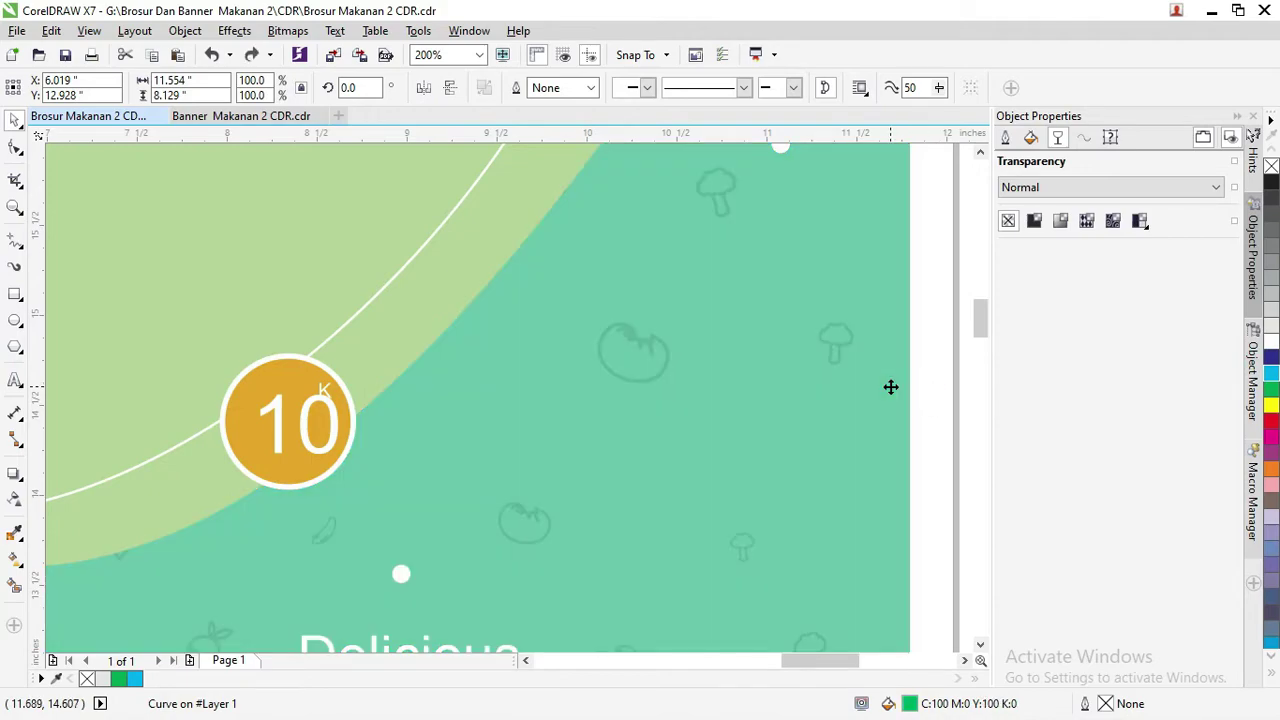
drag(974, 339, 977, 336)
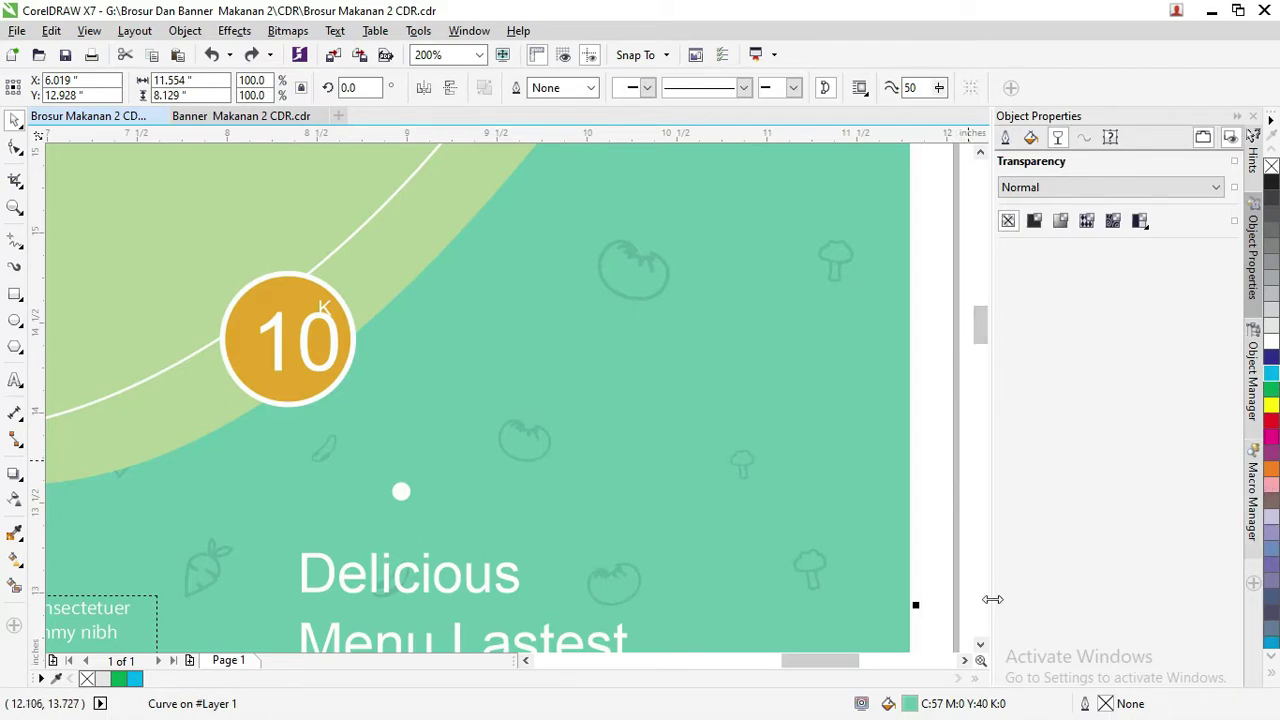
double_click(910, 704)
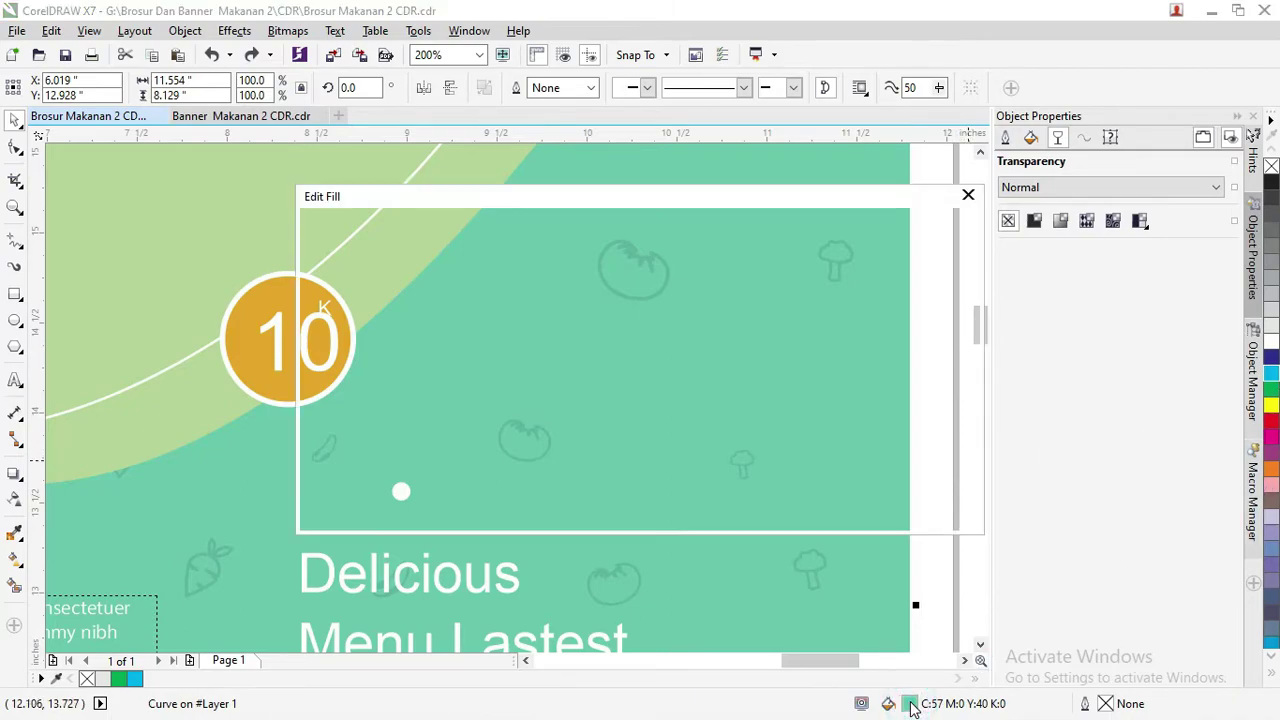
drag(716, 198, 1035, 198)
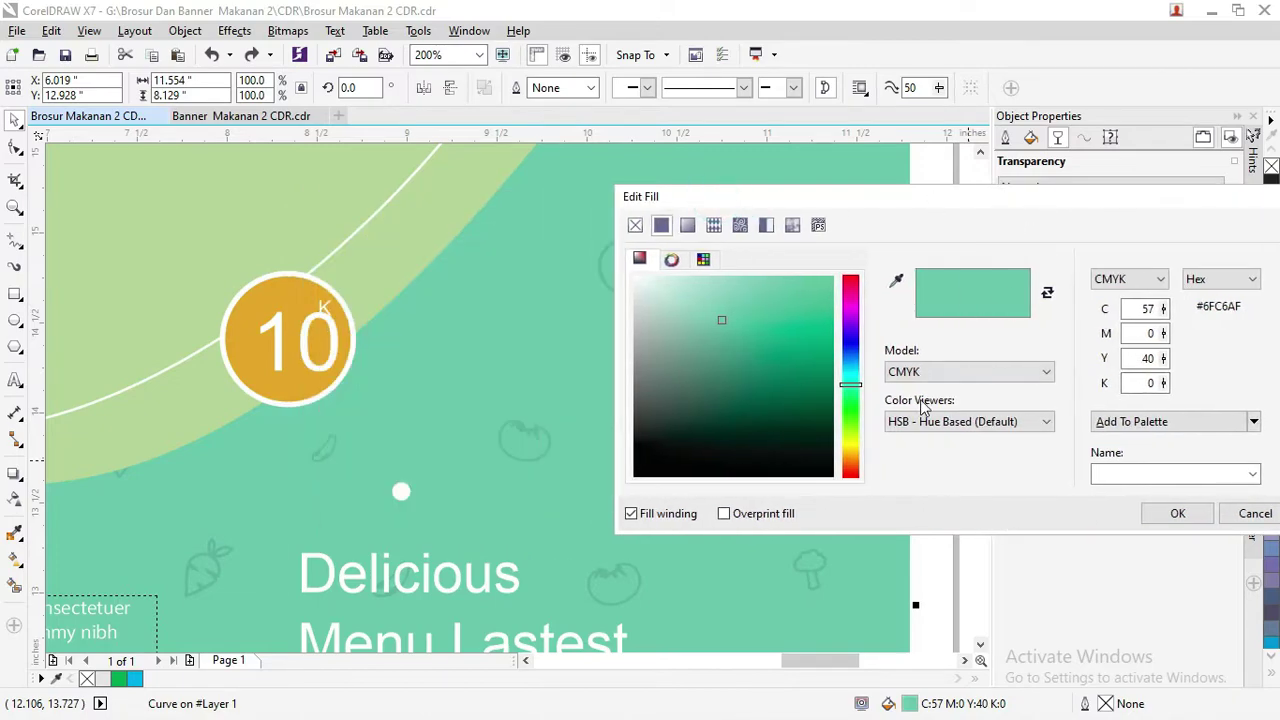
mouse_move(852, 388)
mouse_down()
mouse_move(818, 352)
mouse_move(848, 392)
mouse_move(860, 385)
mouse_up()
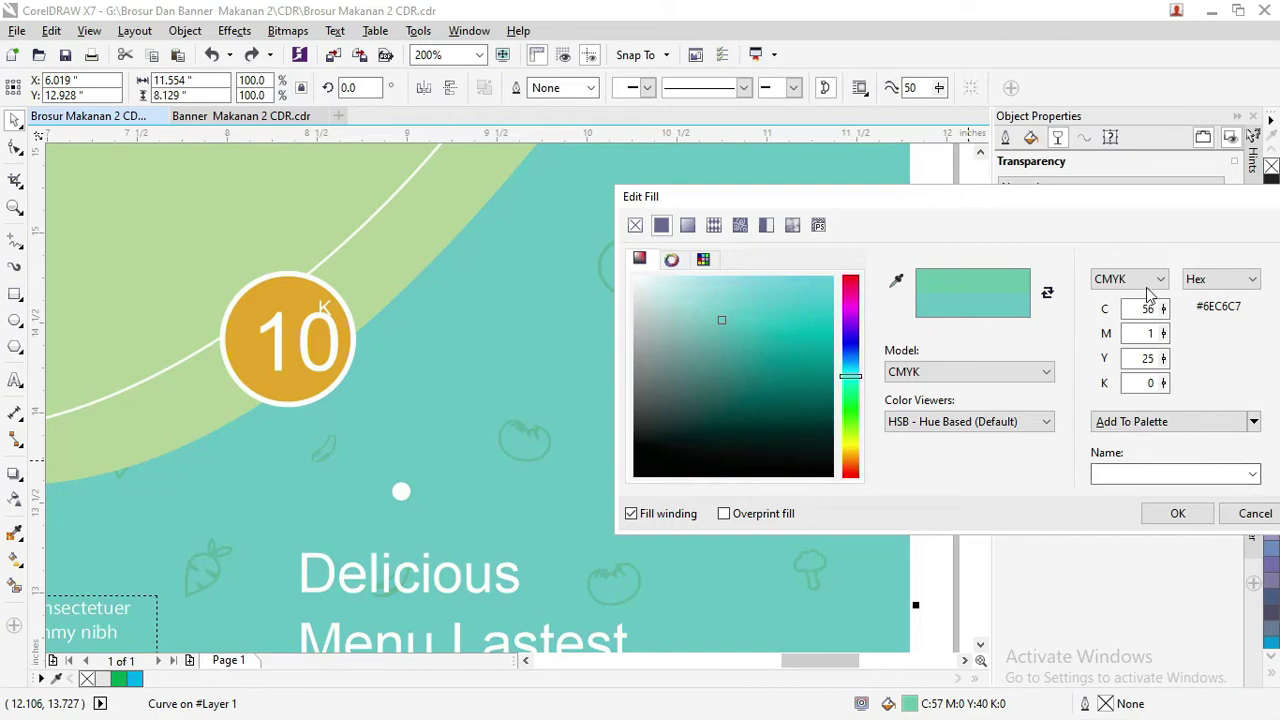
drag(1138, 198, 1000, 197)
click(1118, 512)
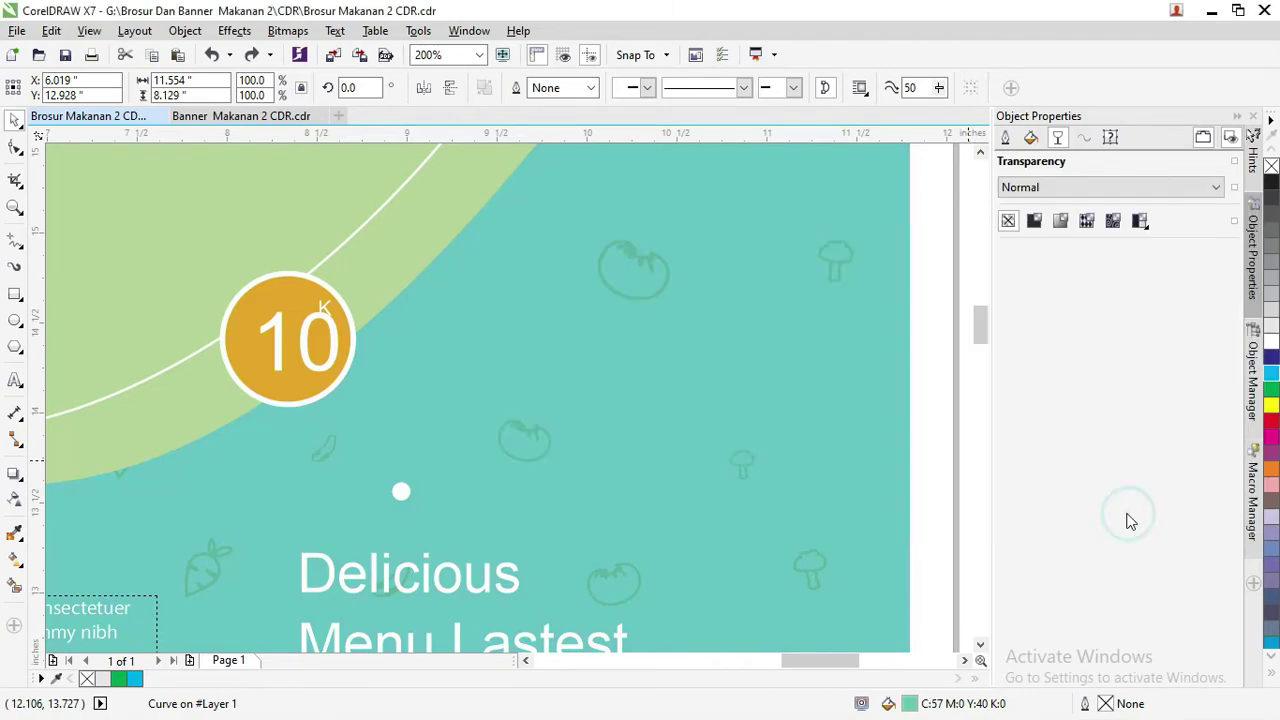
click(929, 420)
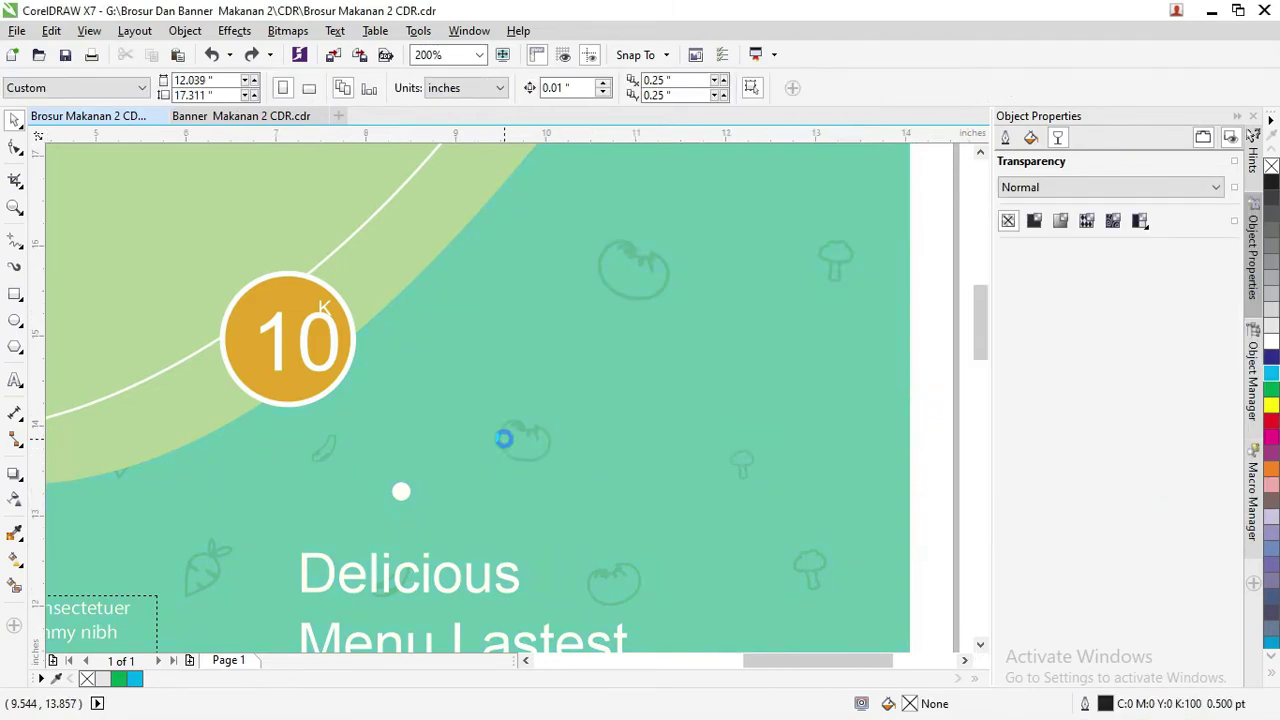
scroll(500, 437, down, 2)
scroll(432, 432, down, 1)
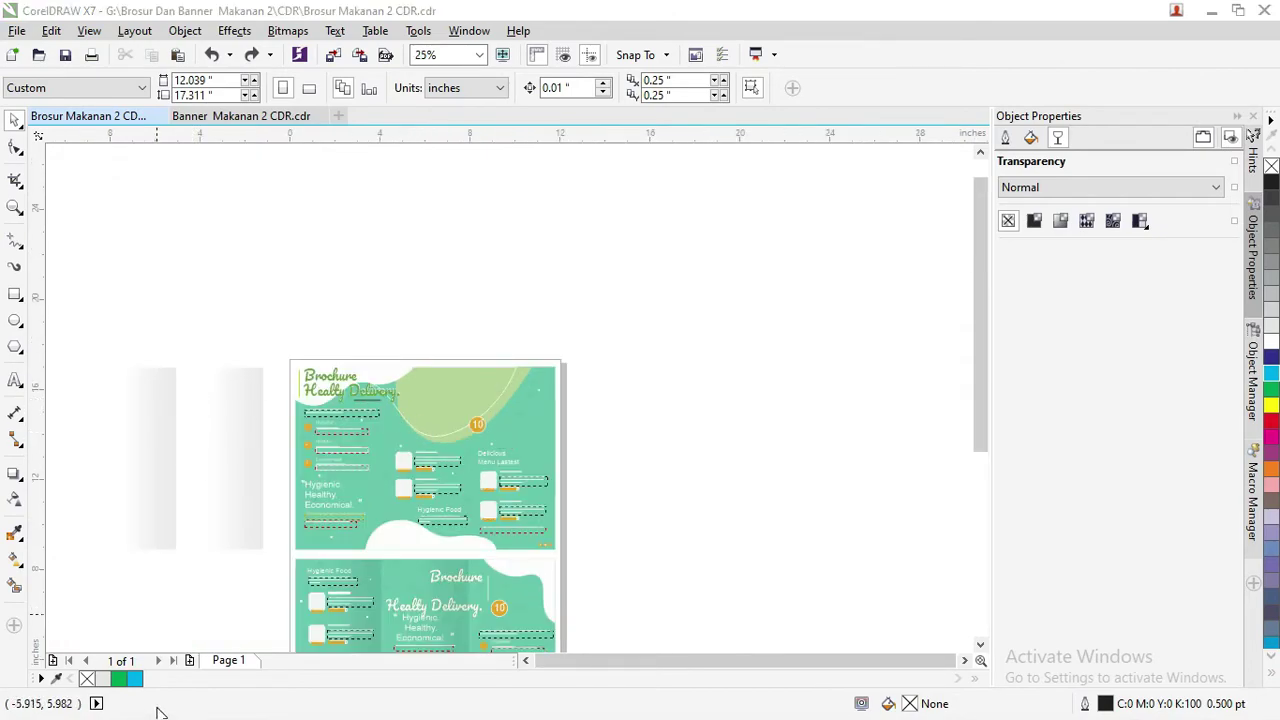
Step: Look over the Model folder's salad photos in File Explorer, then return to Photoshop
key(alt+Tab)
key(alt+Tab)
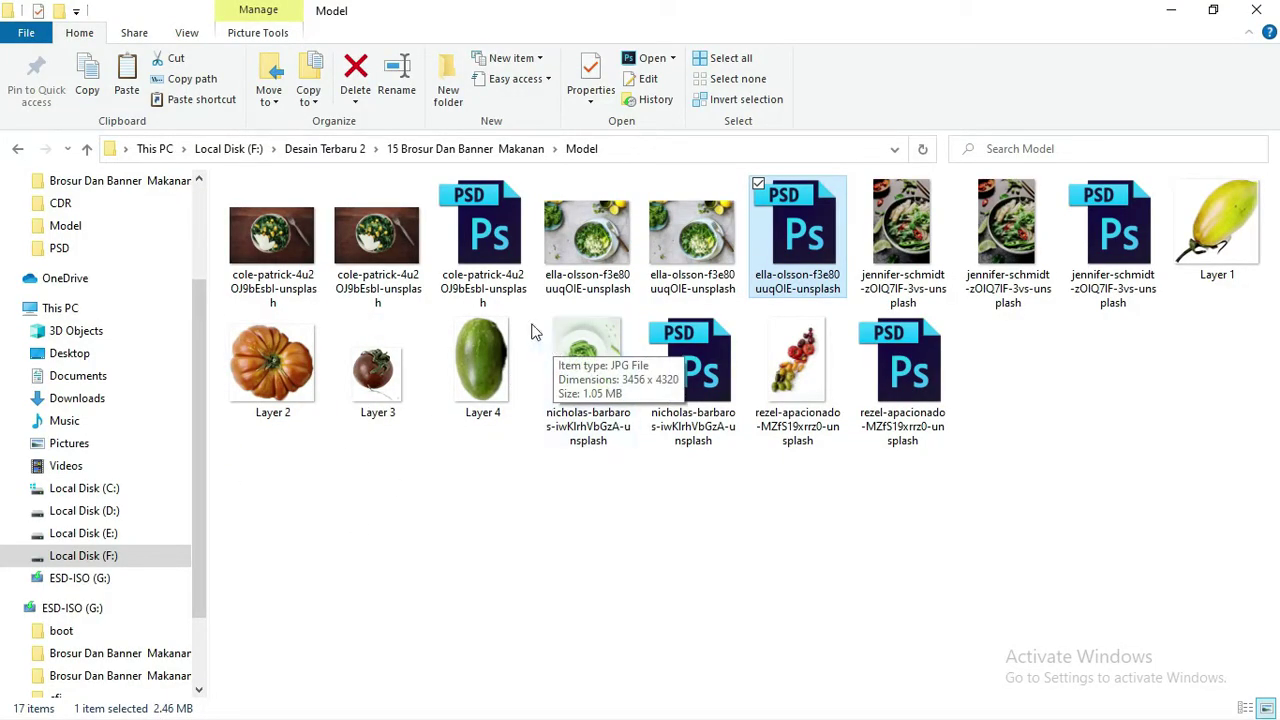
key(alt+Tab)
key(alt+Tab)
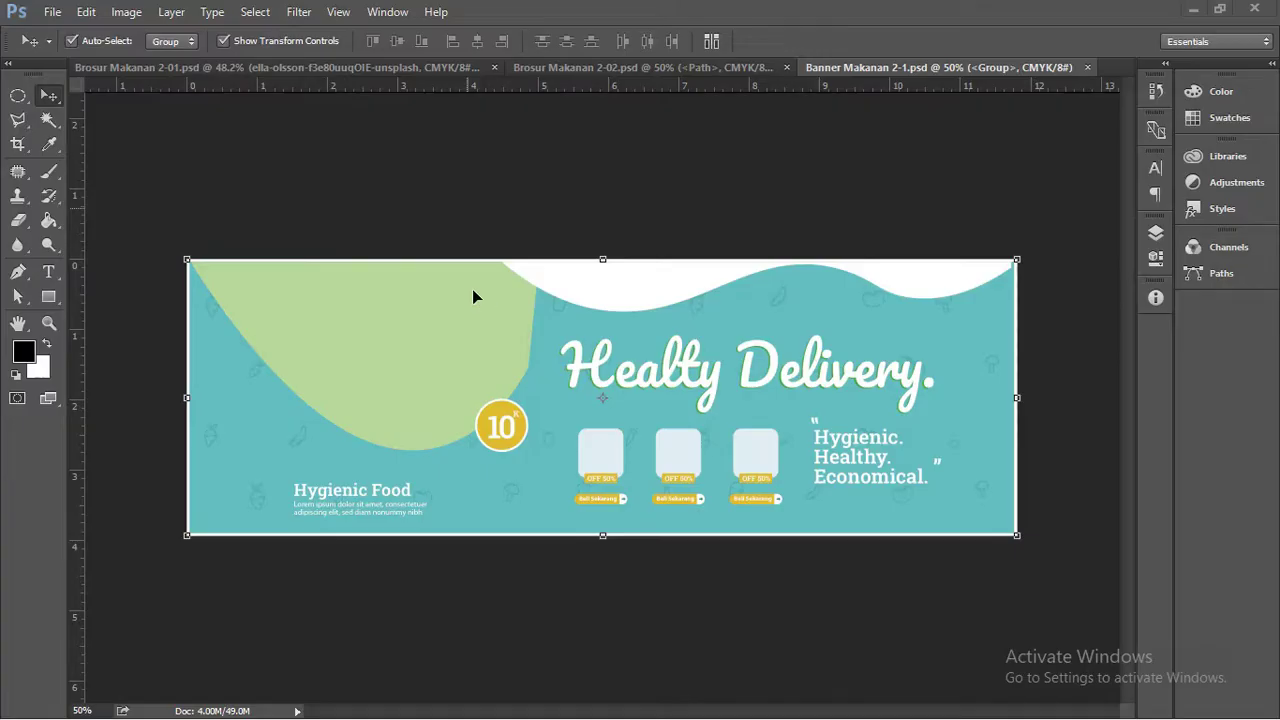
Step: In the Brosur Makanan 2-01 brochure, bring the cole-patrick salad photo layer into view in the Layers panel
click(200, 70)
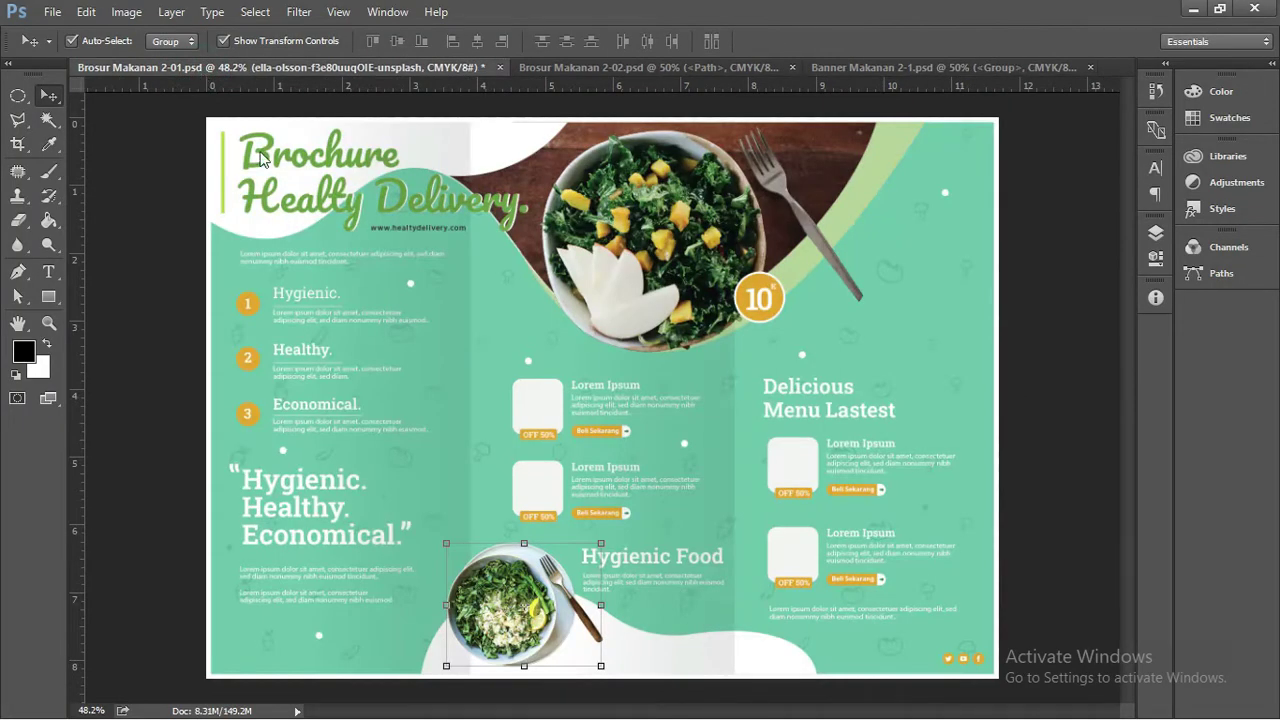
click(656, 270)
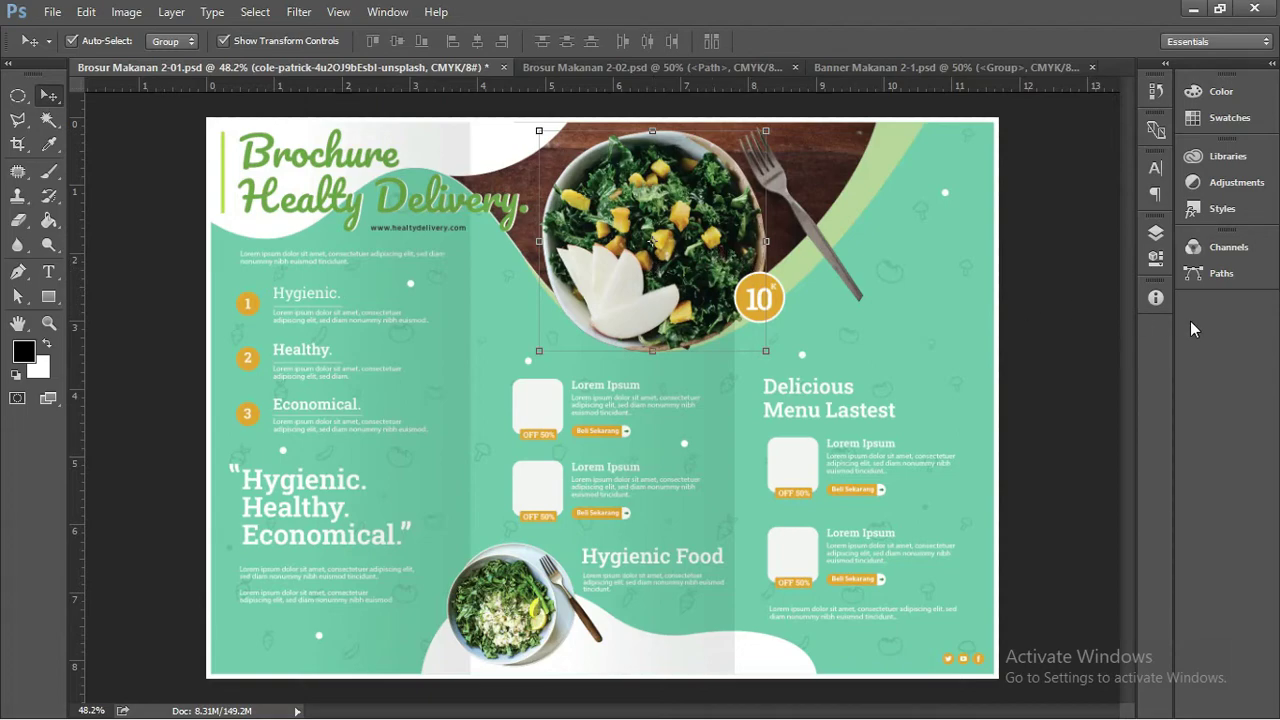
click(1155, 233)
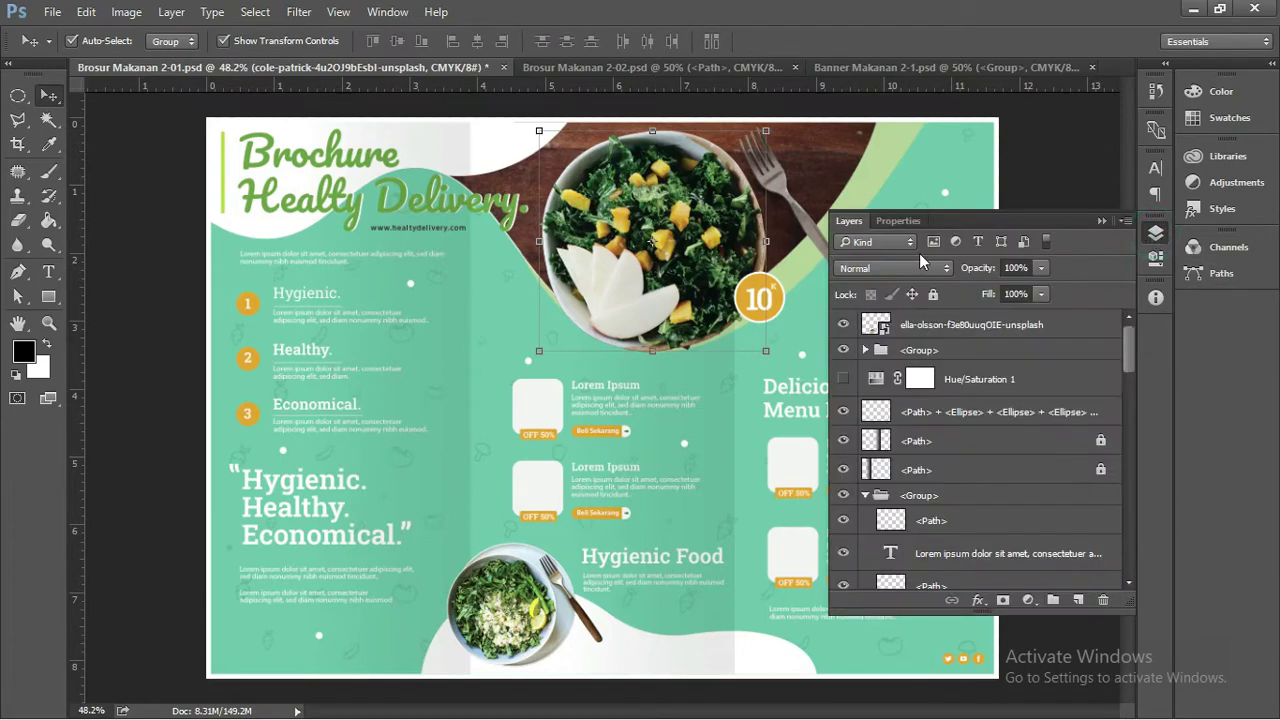
scroll(1124, 420, down, 1)
drag(1124, 365, 1124, 522)
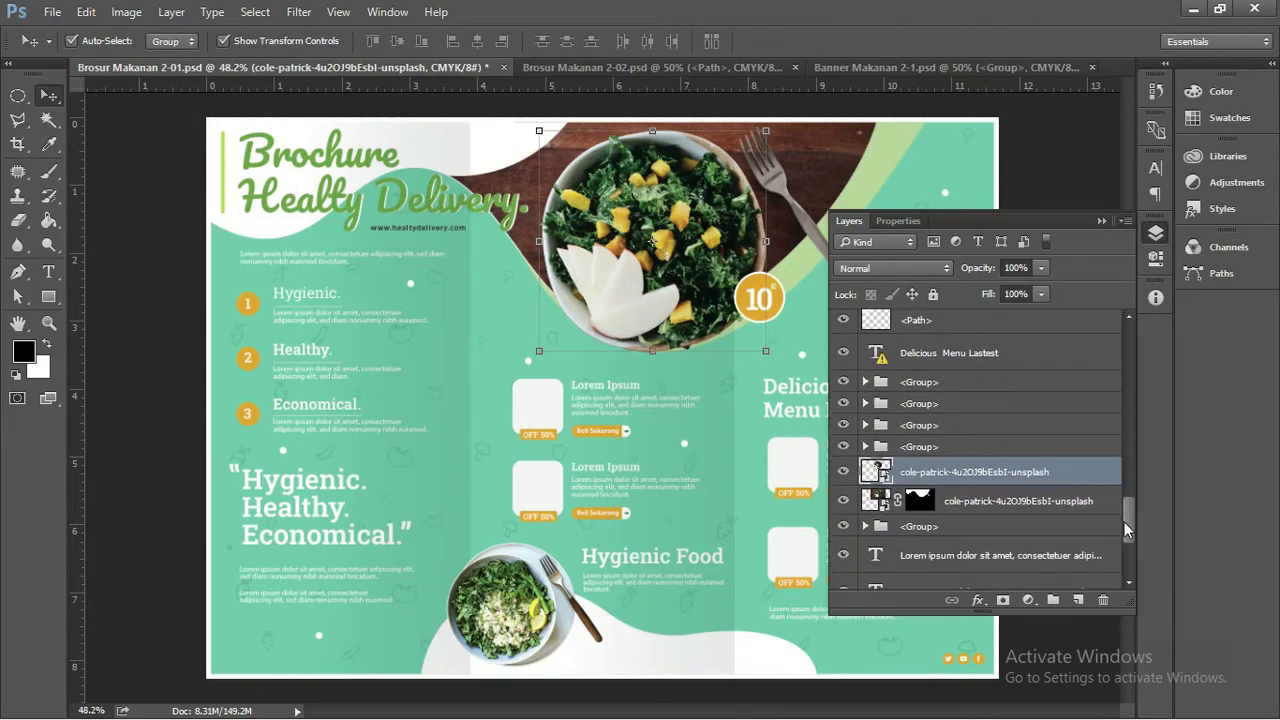
Step: Quick Export the upper salad photo layer as a PNG into the Brosur Dan Banner folder
right_click(918, 484)
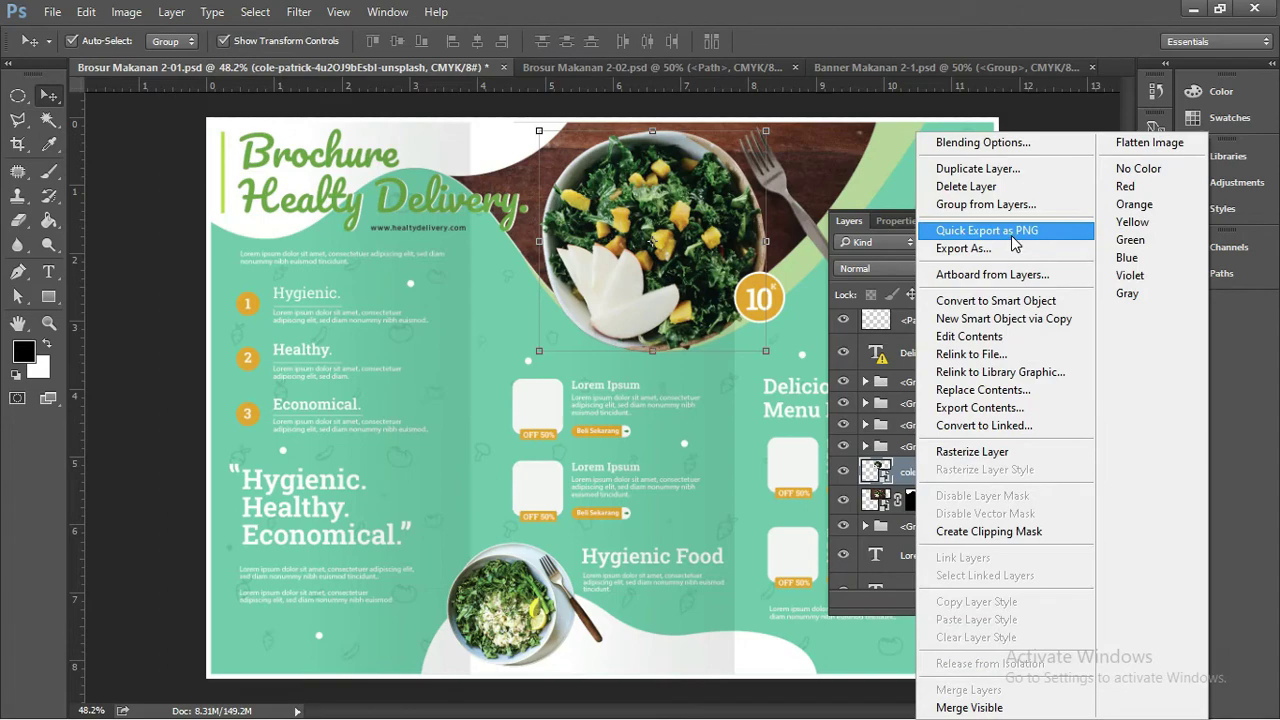
click(885, 300)
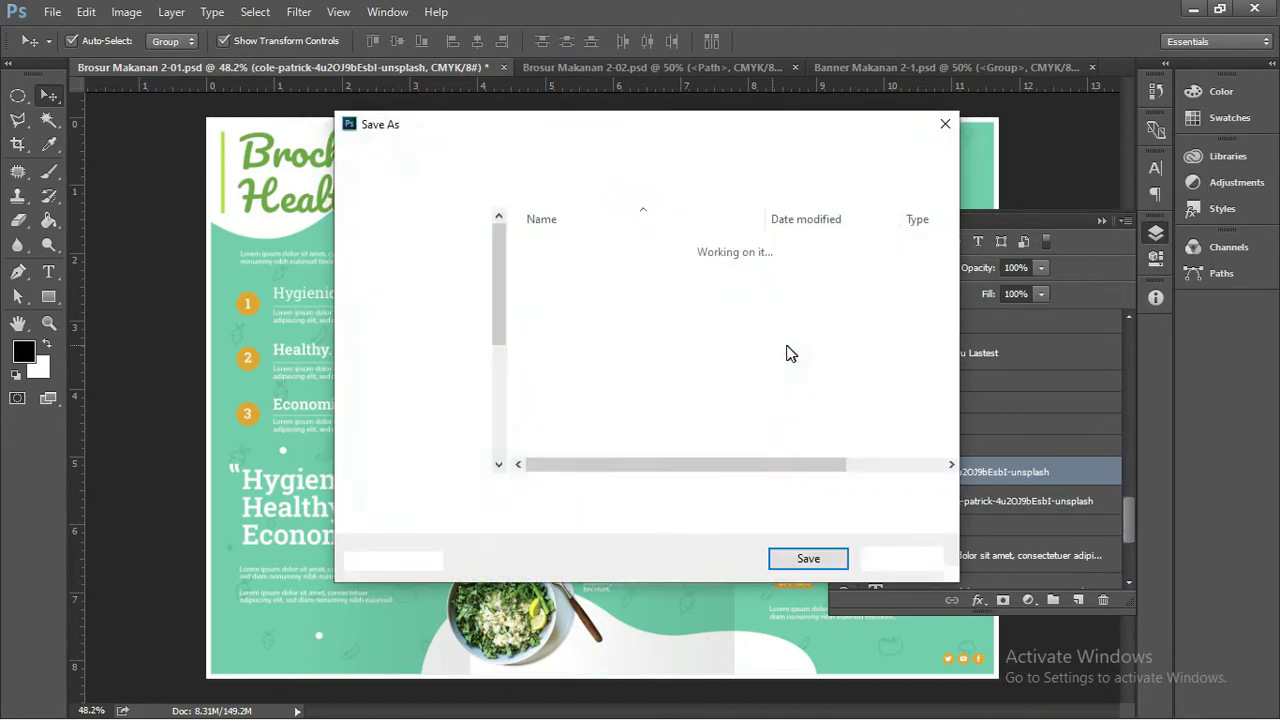
click(562, 160)
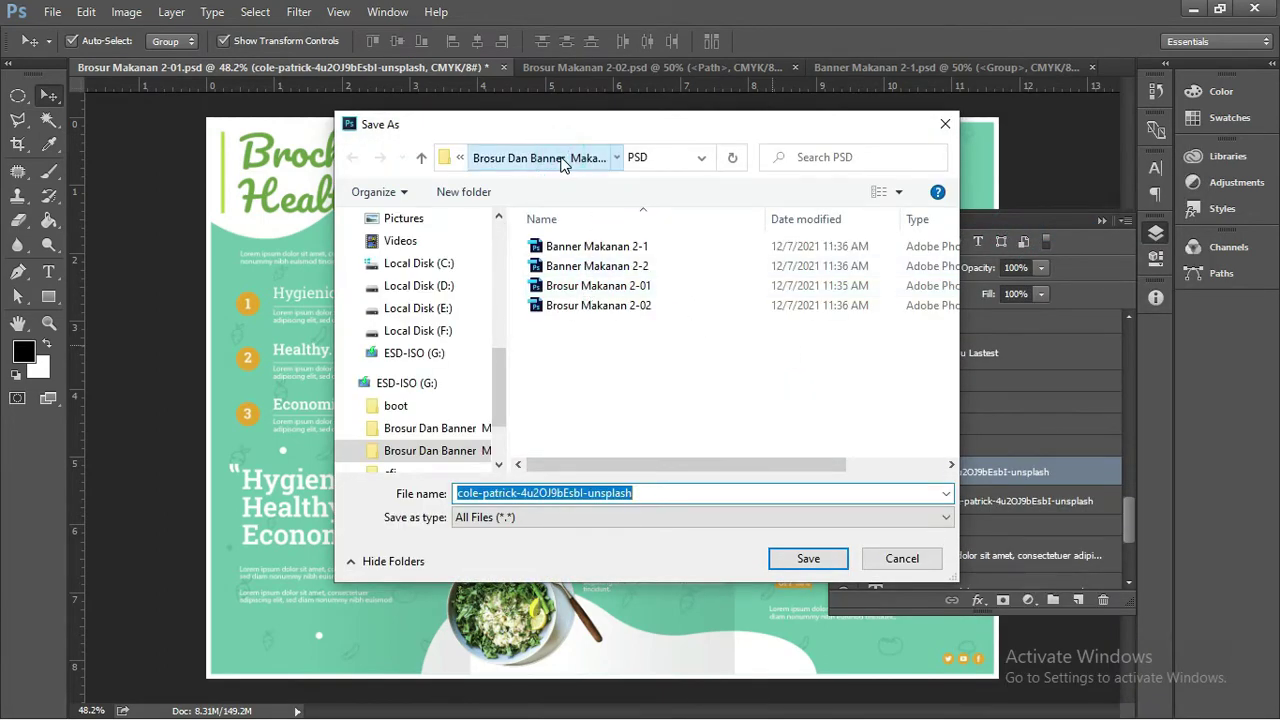
click(817, 563)
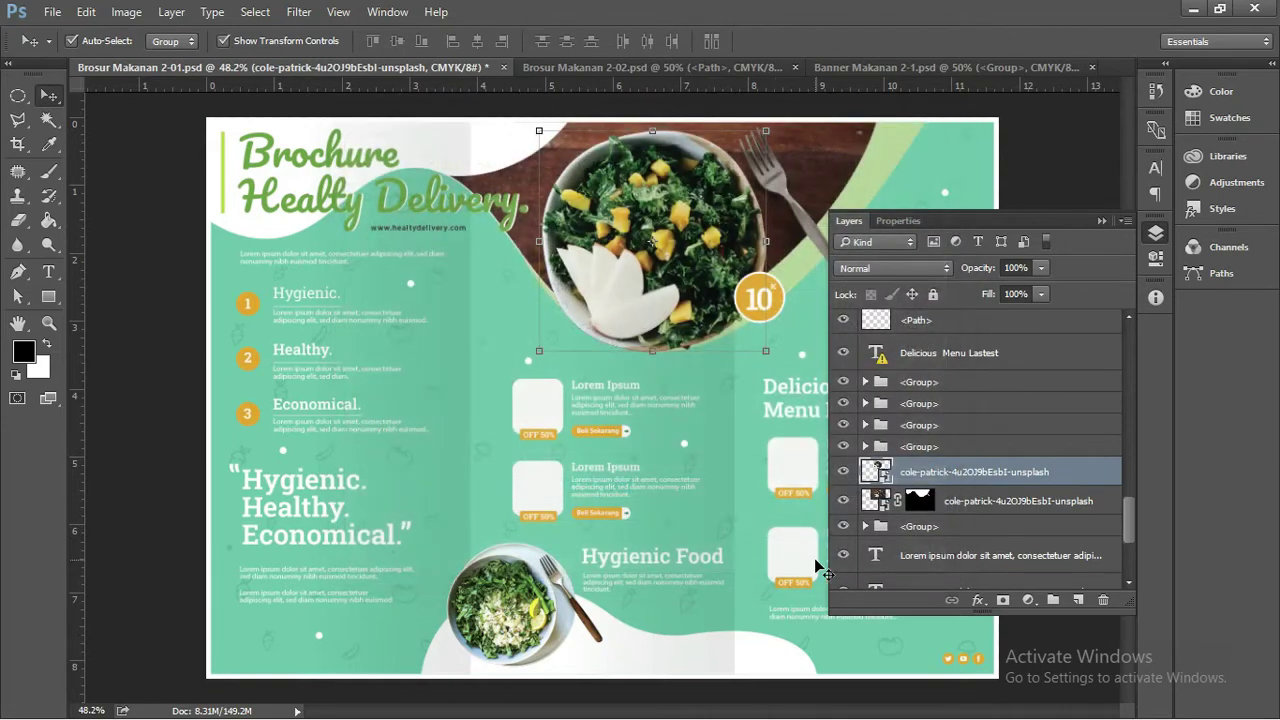
Step: Quick Export the lower salad photo layer as a PNG into the same folder
click(516, 608)
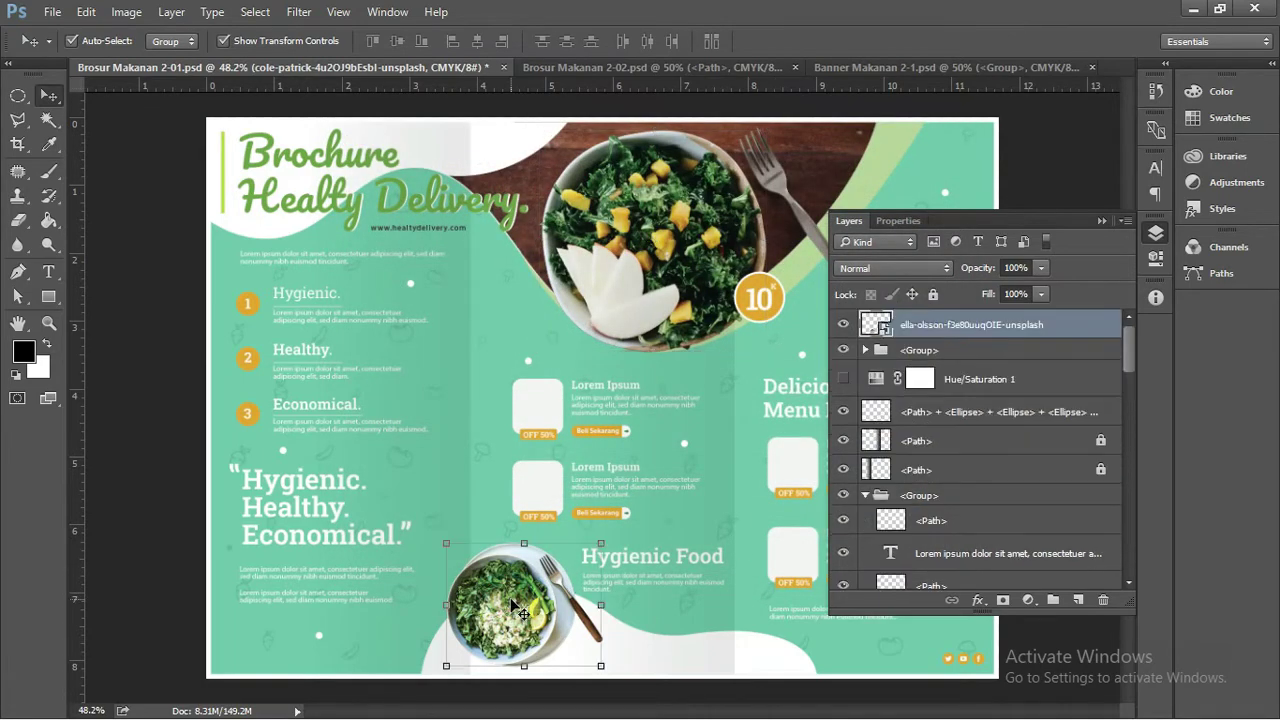
right_click(1062, 328)
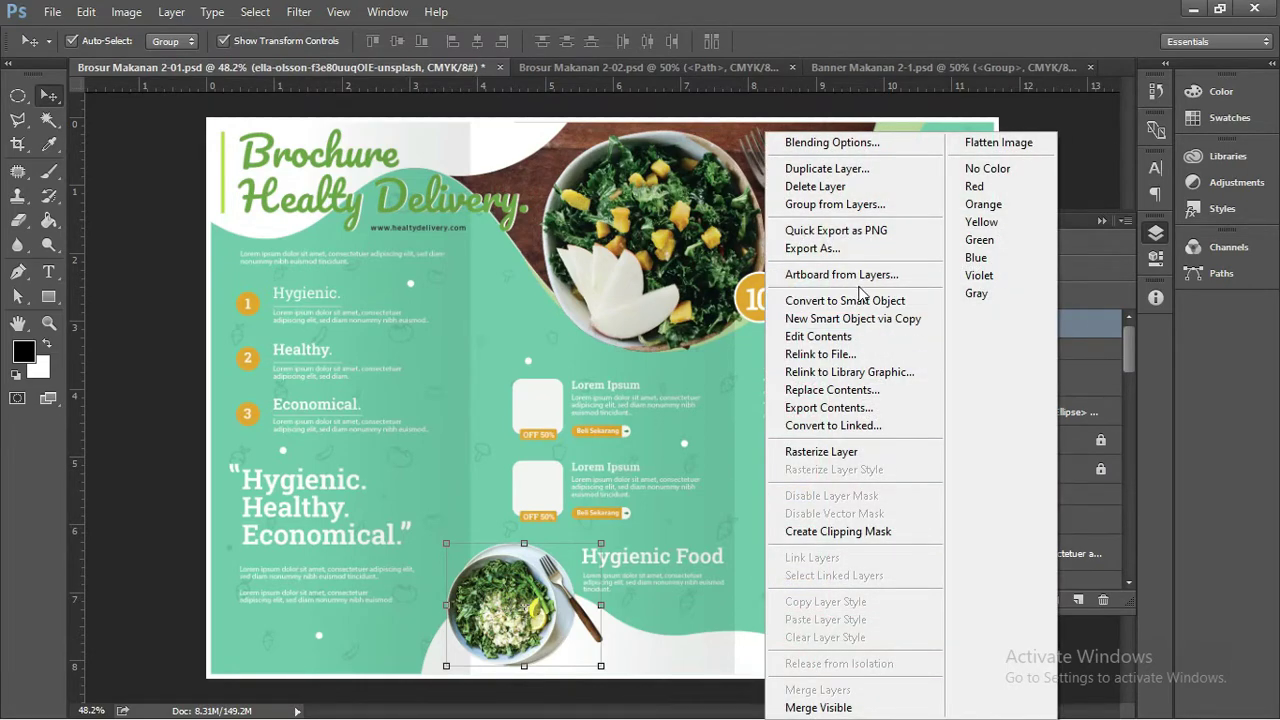
click(840, 231)
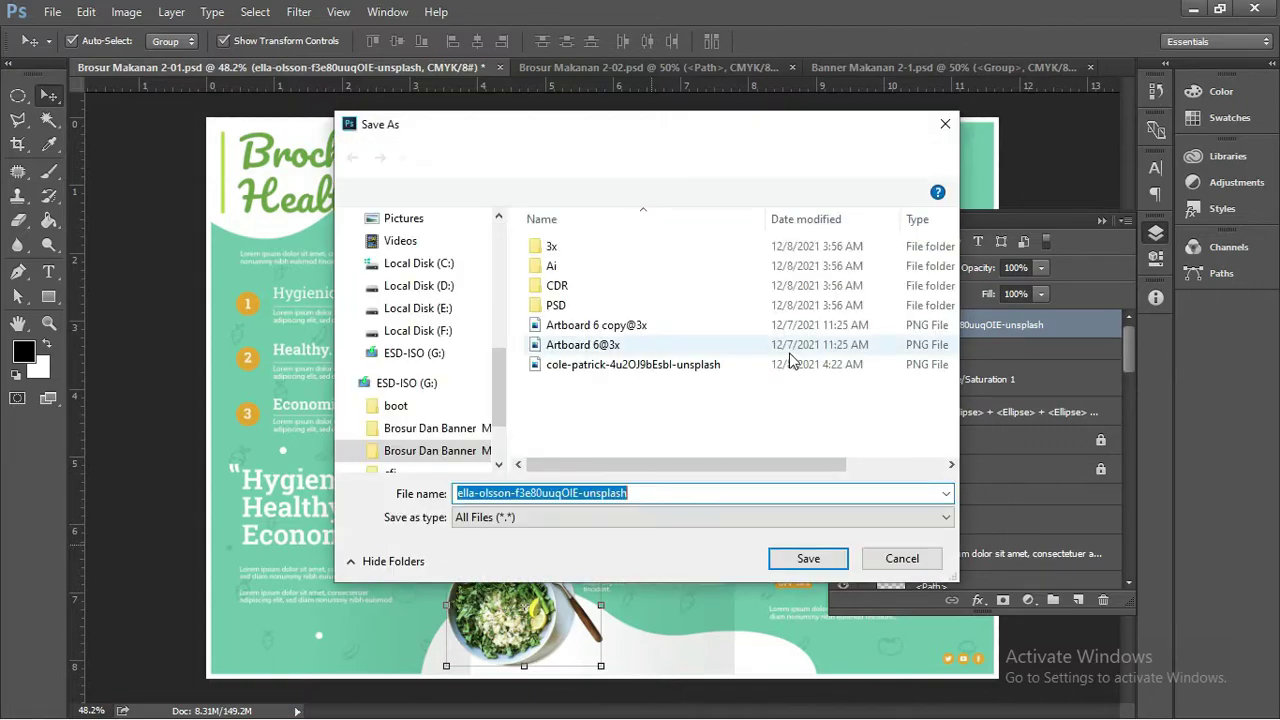
click(808, 559)
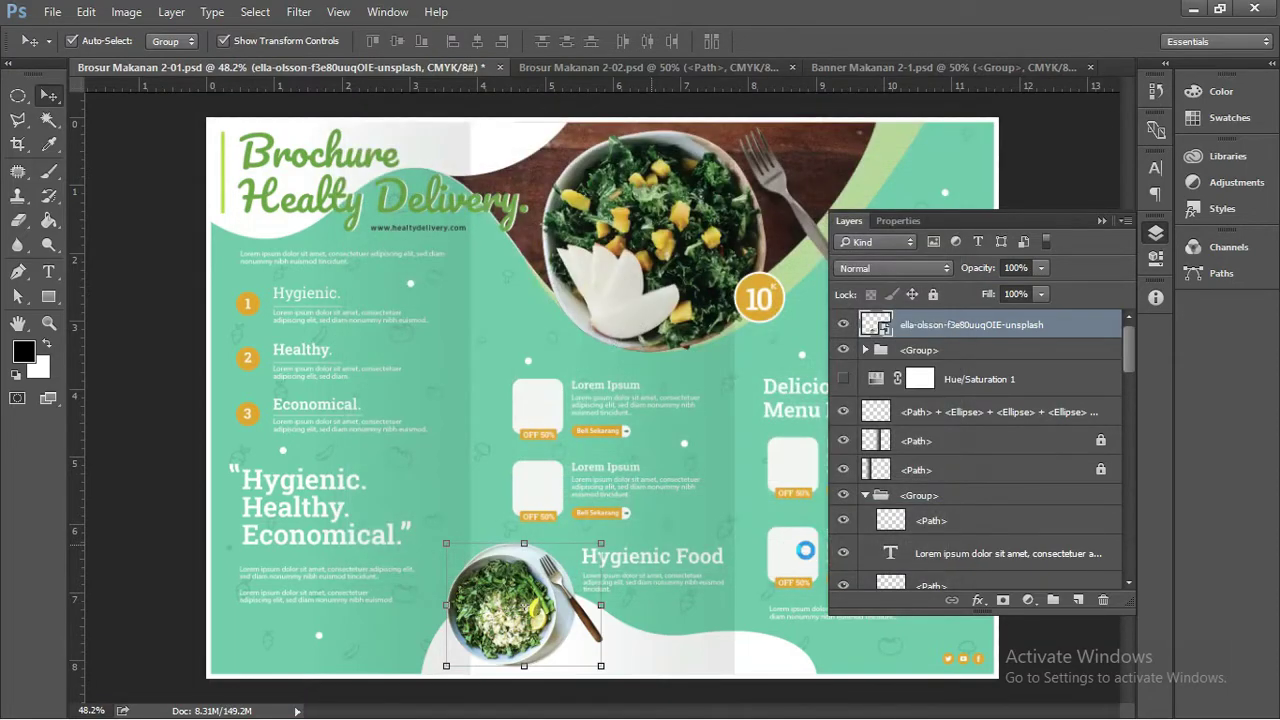
key(alt+Tab)
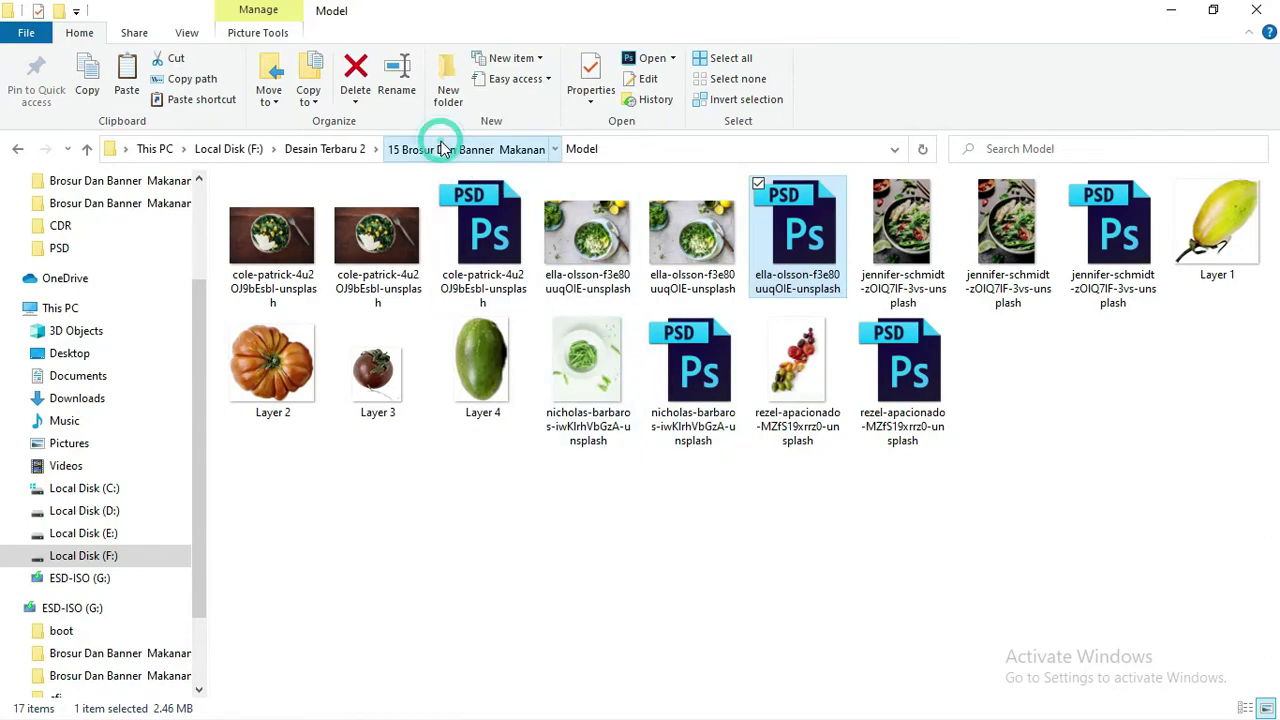
Step: Select both salad PNGs in the drive G: Brosur Dan Banner Makanan 2 folder and drag them into CorelDRAW
click(443, 148)
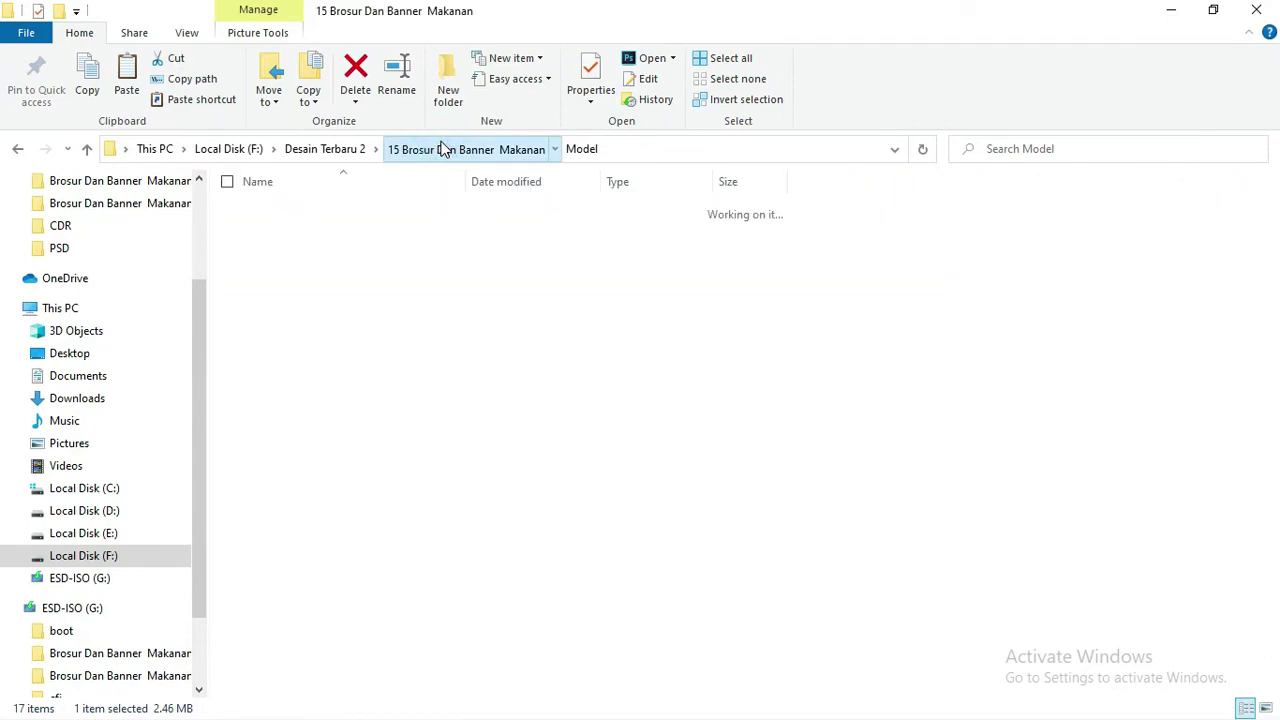
double_click(366, 248)
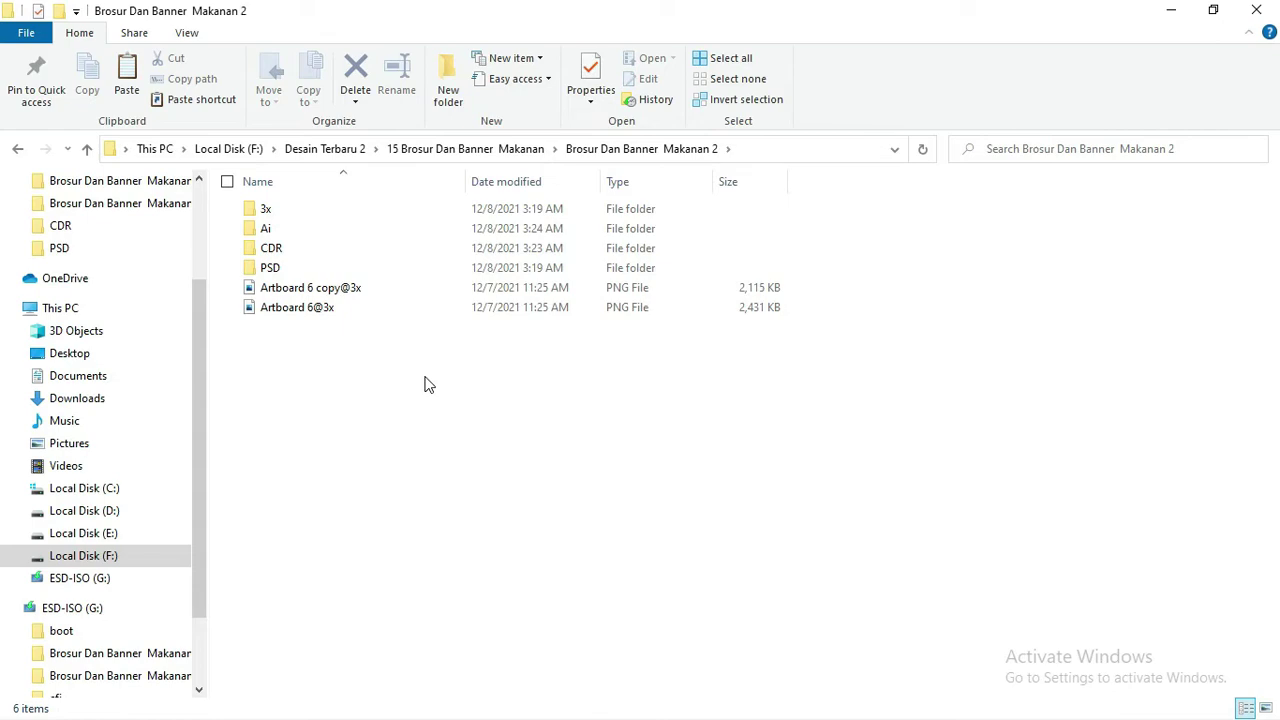
right_click(394, 474)
click(328, 330)
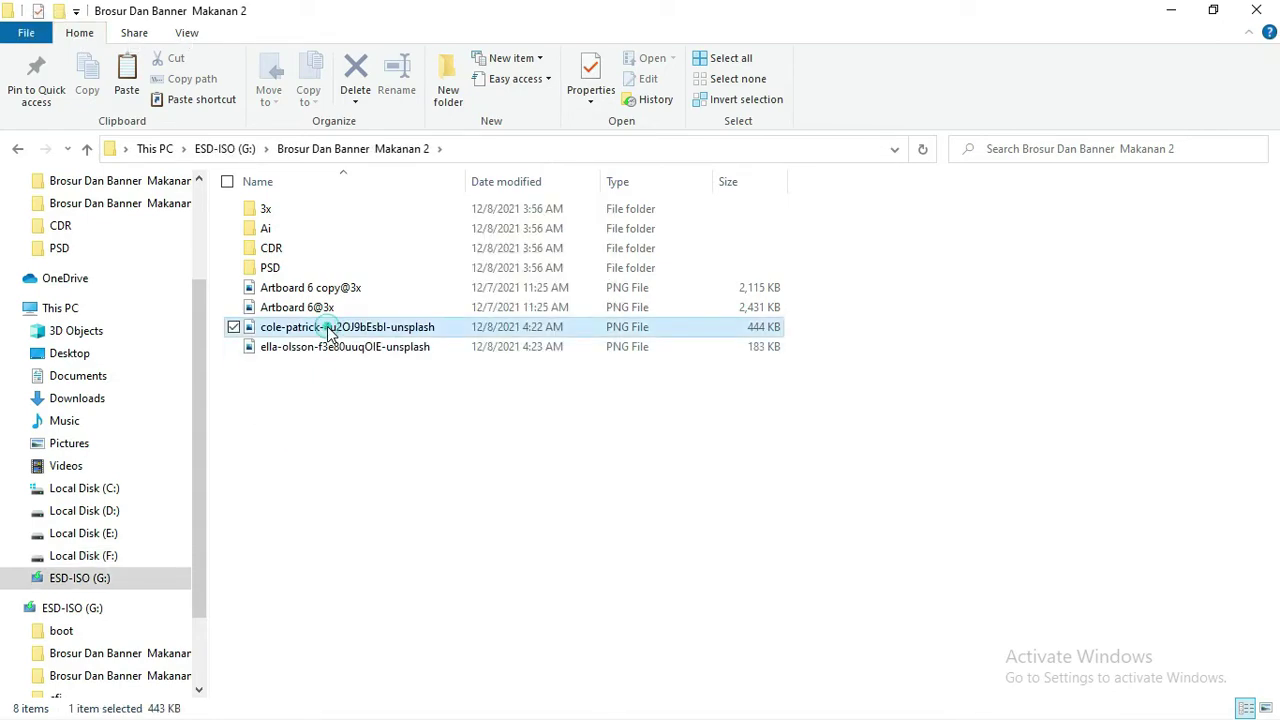
shift+click(327, 348)
mouse_move(327, 348)
mouse_down()
mouse_move(390, 470)
mouse_move(486, 296)
mouse_up()
key(alt+Tab)
key(alt+Tab)
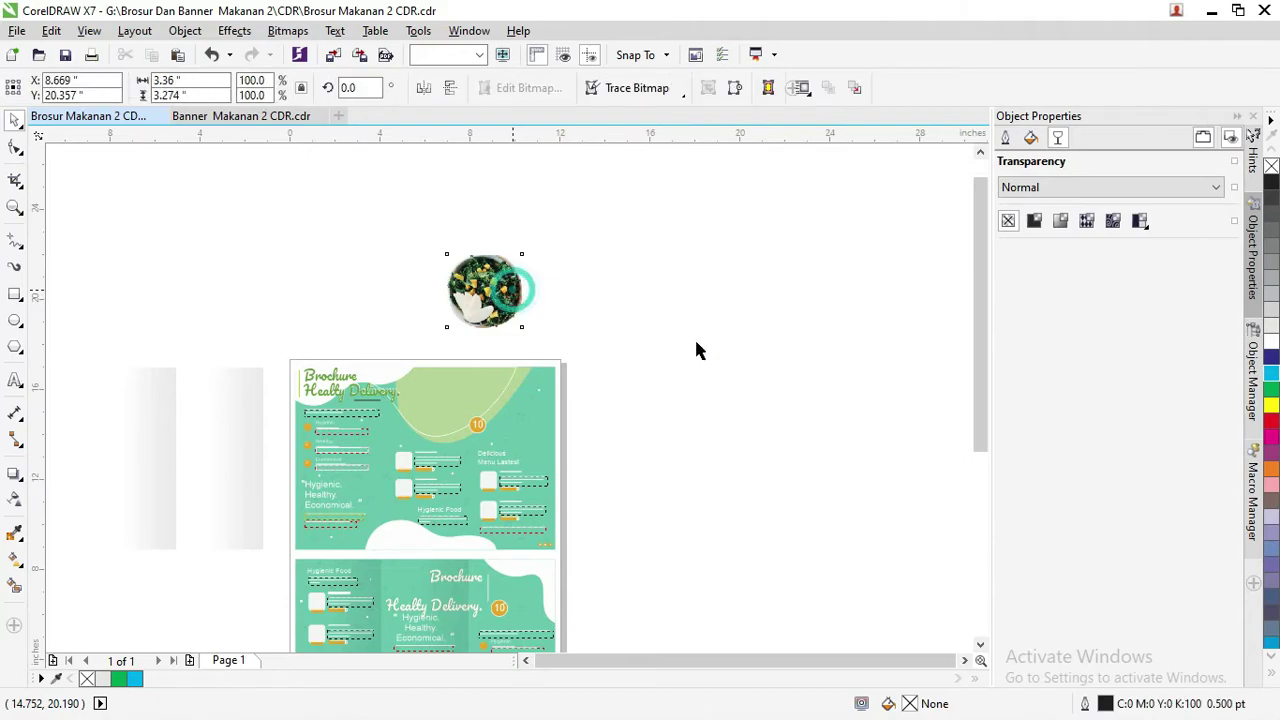
Step: Place the imported salad bowl images side by side above the page
click(697, 349)
click(497, 298)
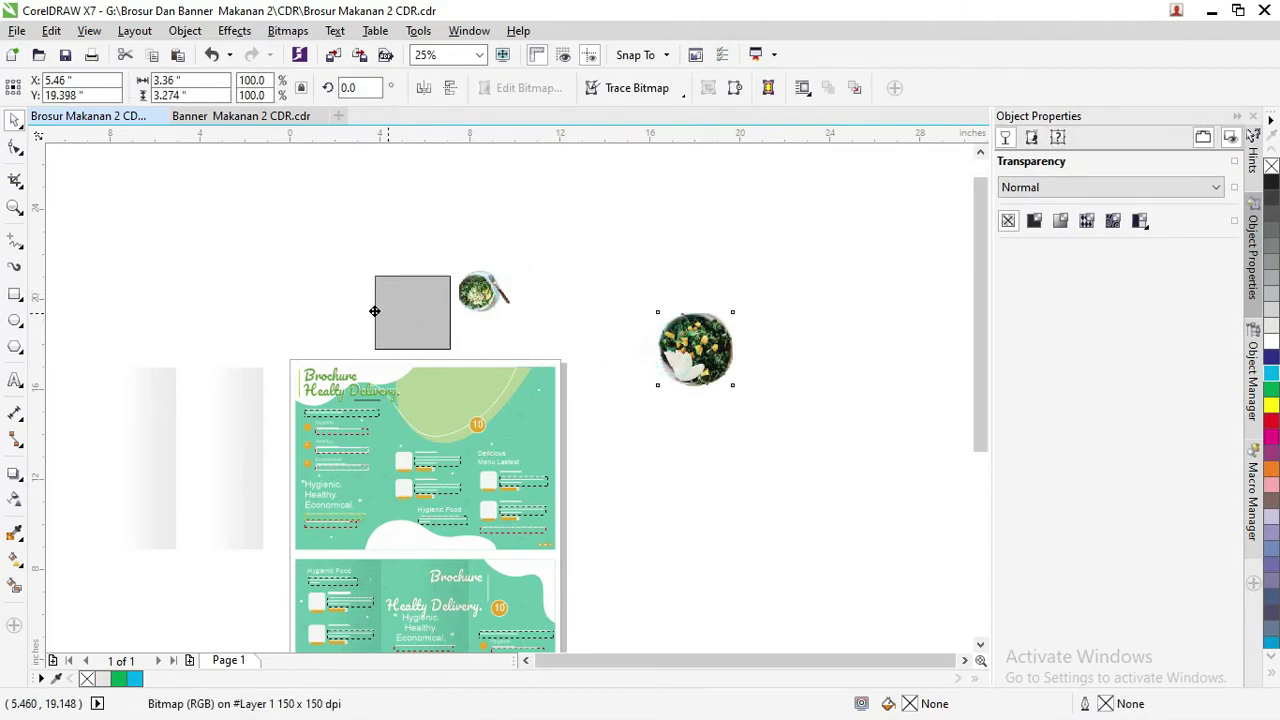
drag(672, 355, 371, 312)
scroll(478, 418, up, 3)
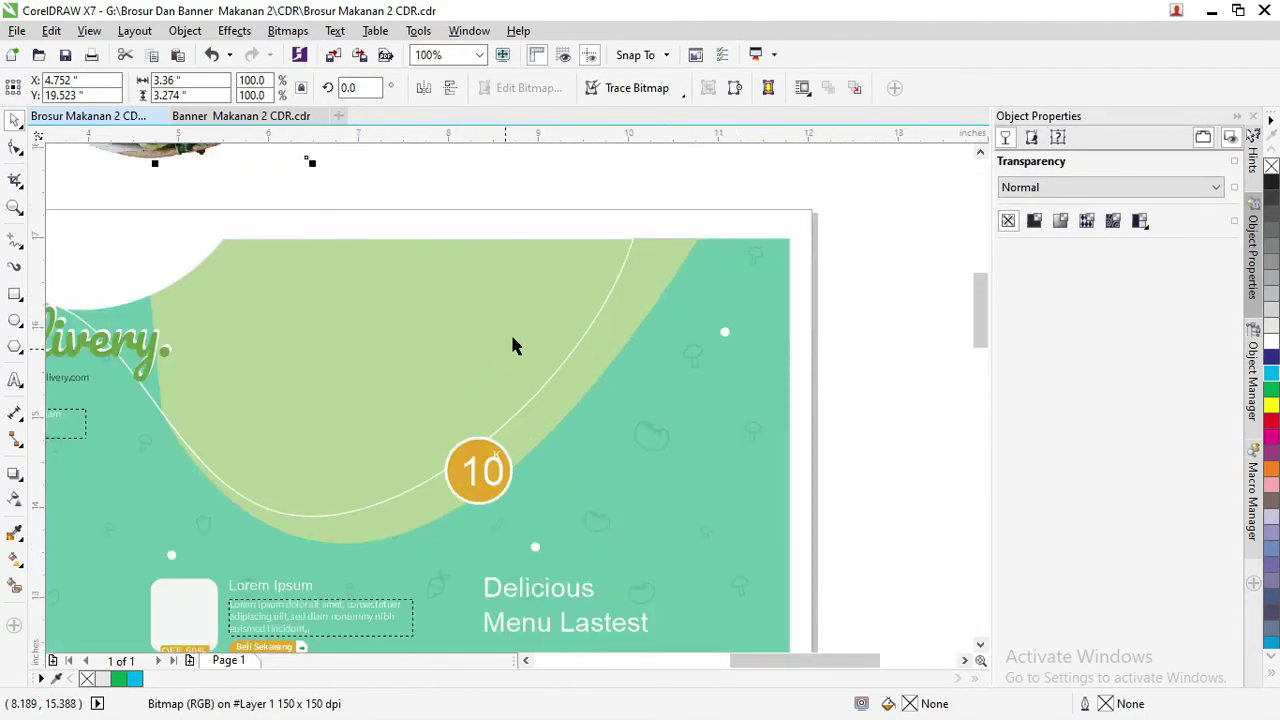
Step: Undo two accidental moves of the white curve on the green panel, restoring its position
click(584, 340)
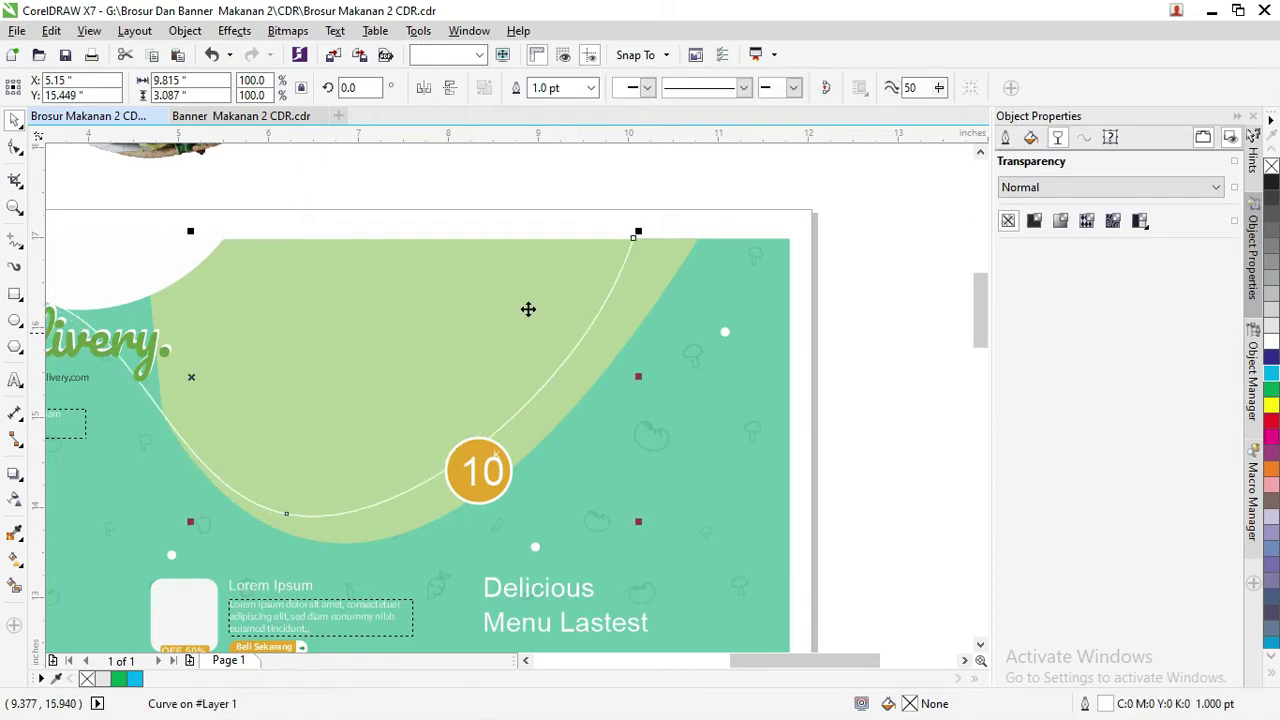
drag(486, 311, 517, 277)
key(ctrl+z)
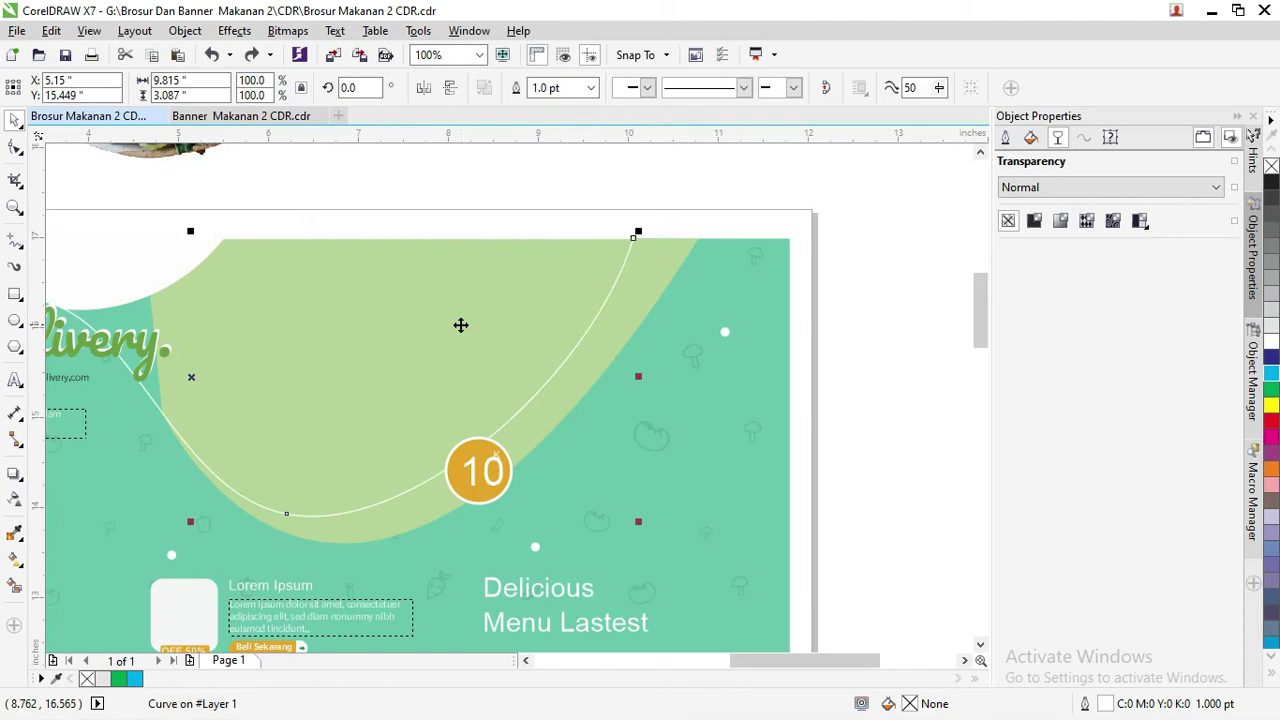
drag(460, 325, 516, 292)
key(ctrl+z)
scroll(515, 291, down, 1)
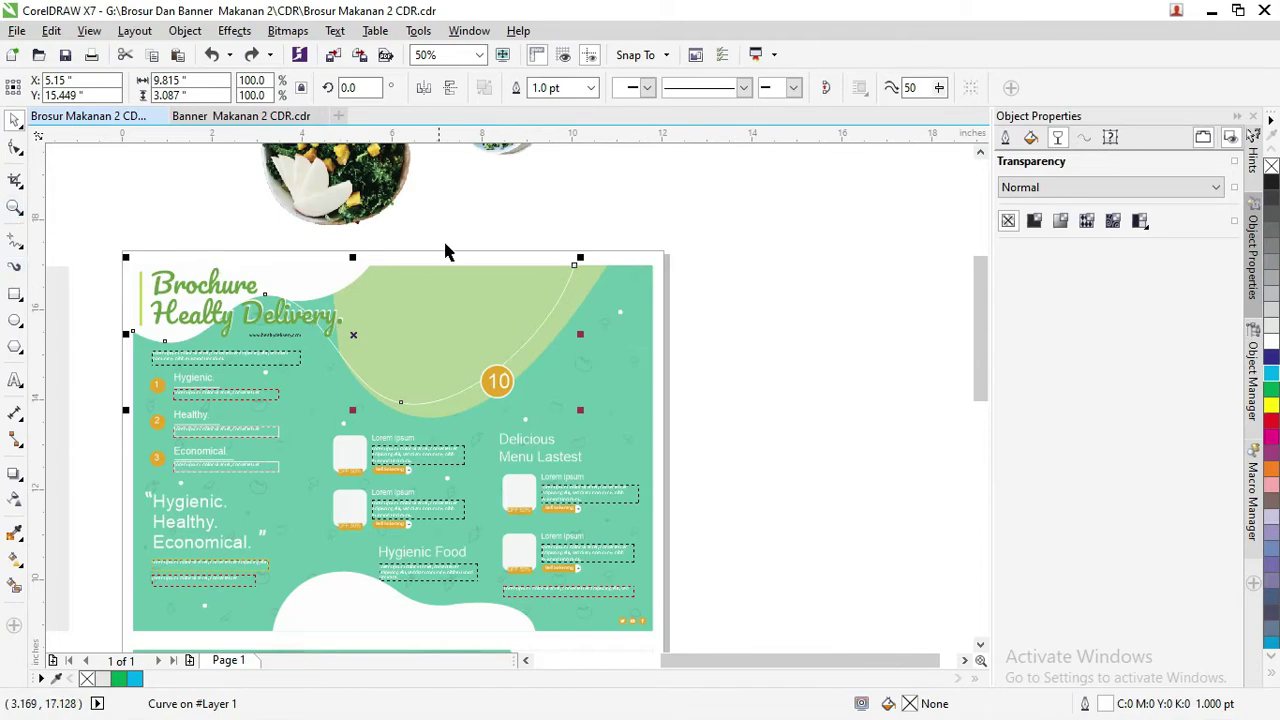
click(457, 206)
Step: Drag the full salad photo from the Model folder into the CorelDRAW drawing
key(alt+Tab)
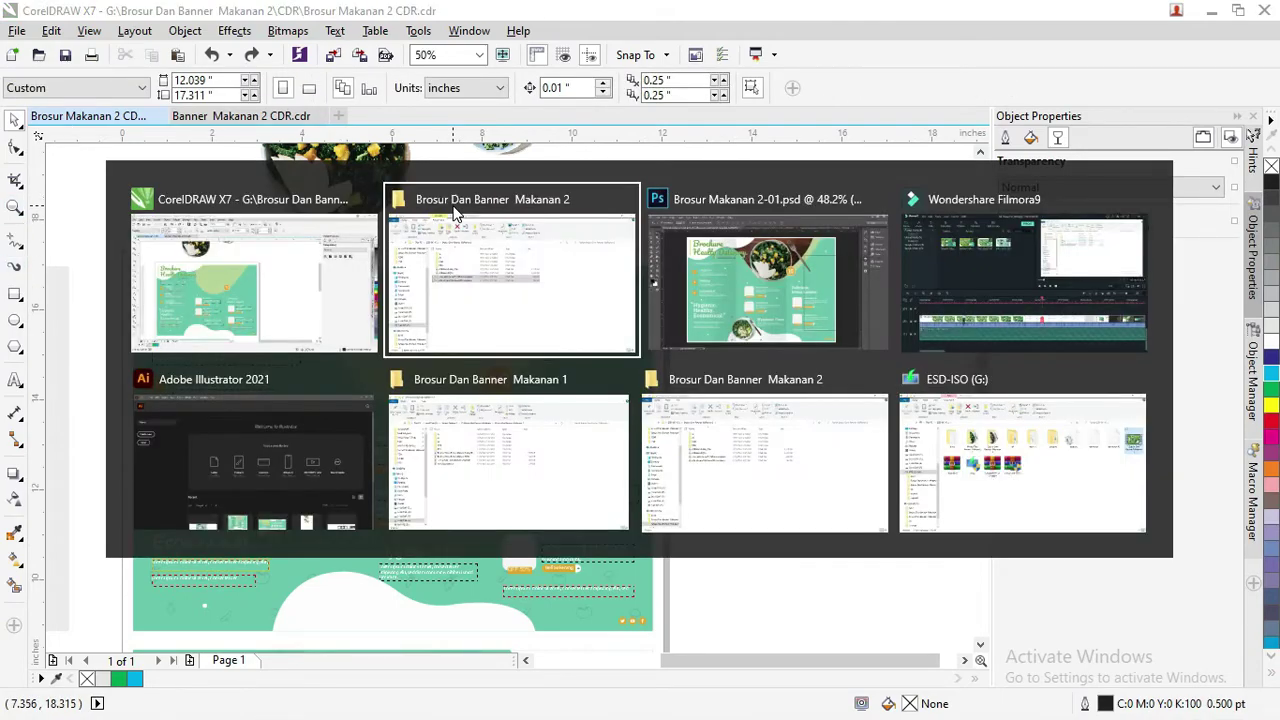
click(457, 206)
key(alt+Tab)
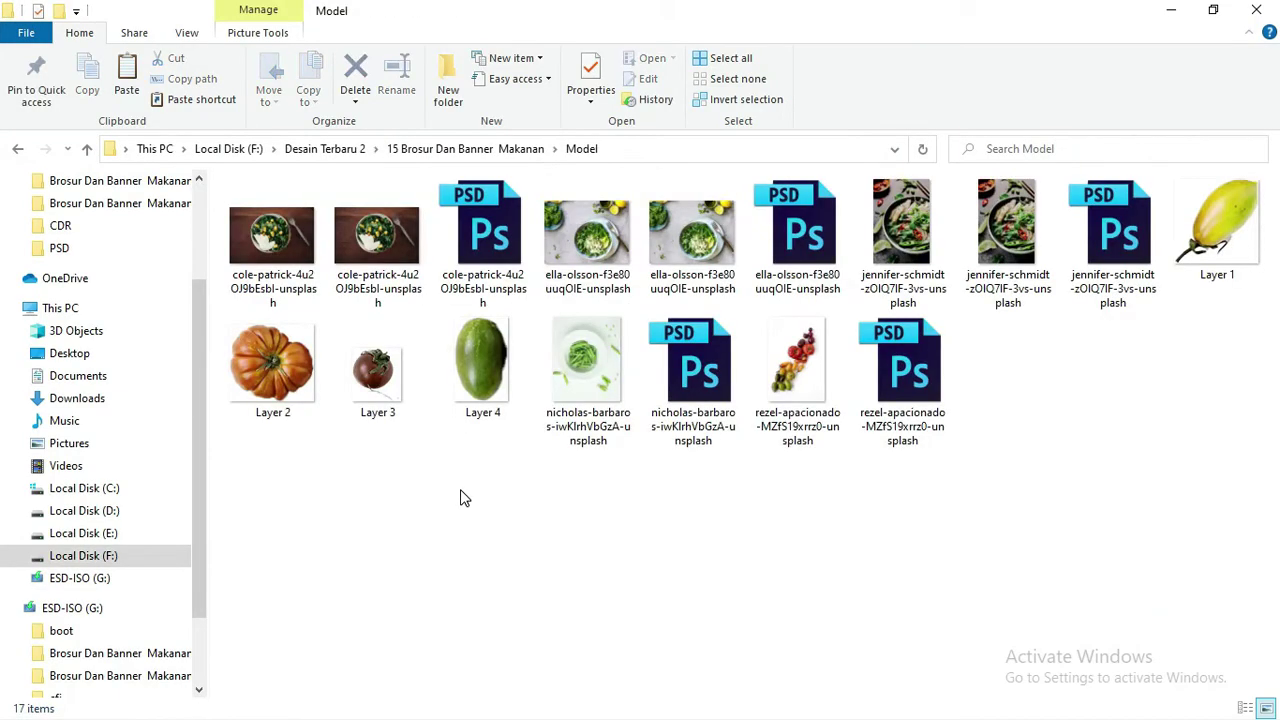
mouse_move(377, 245)
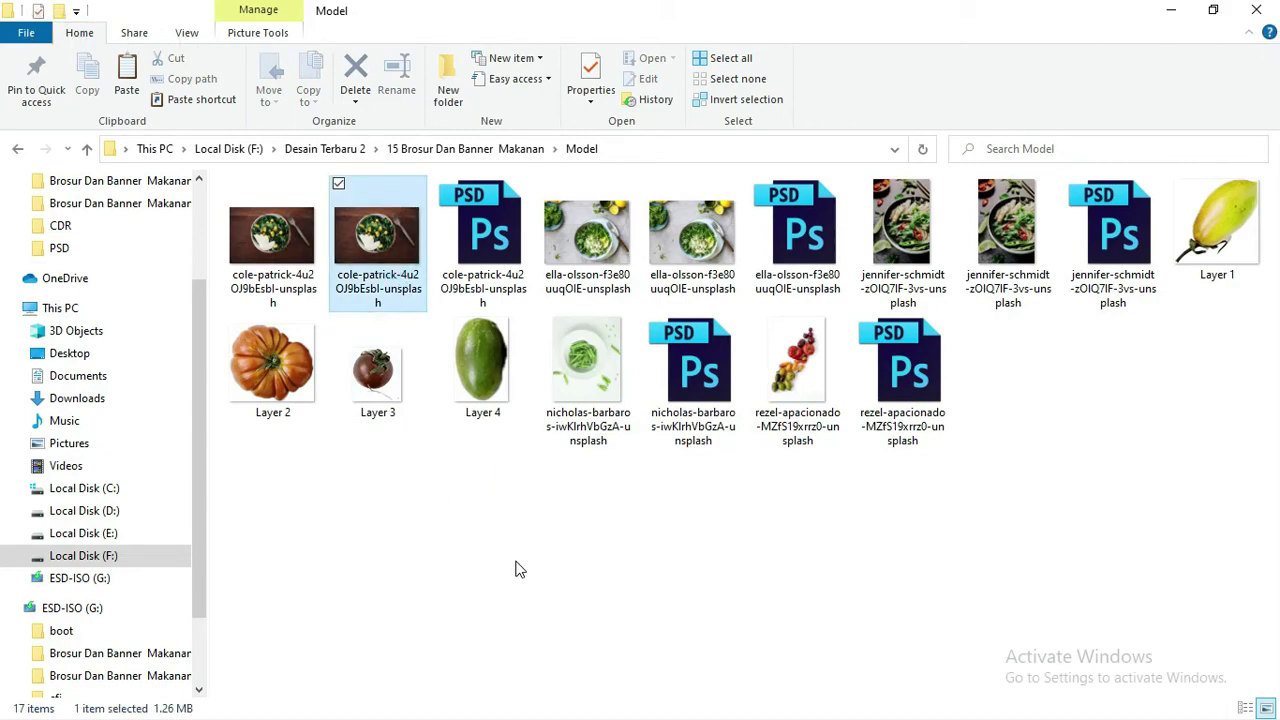
drag(499, 521, 523, 577)
key(alt+Tab)
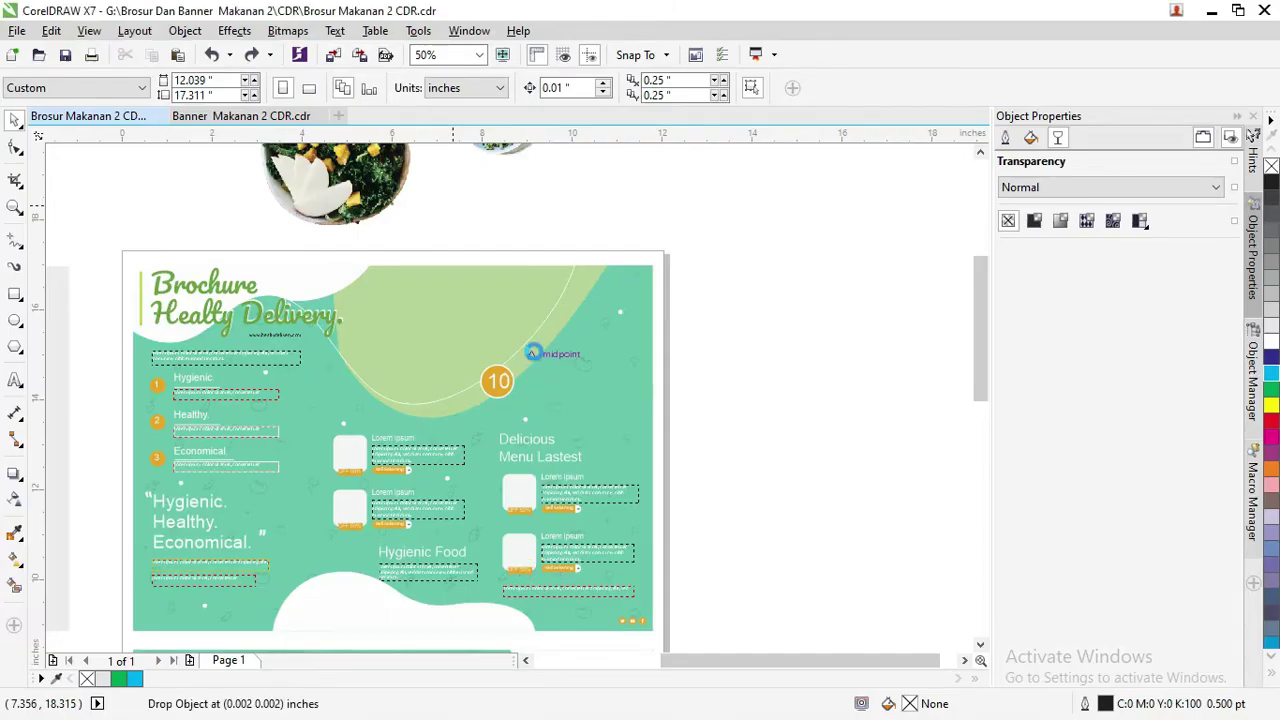
mouse_move(523, 577)
mouse_down()
mouse_move(700, 322)
mouse_move(686, 241)
mouse_up()
scroll(700, 322, down, 2)
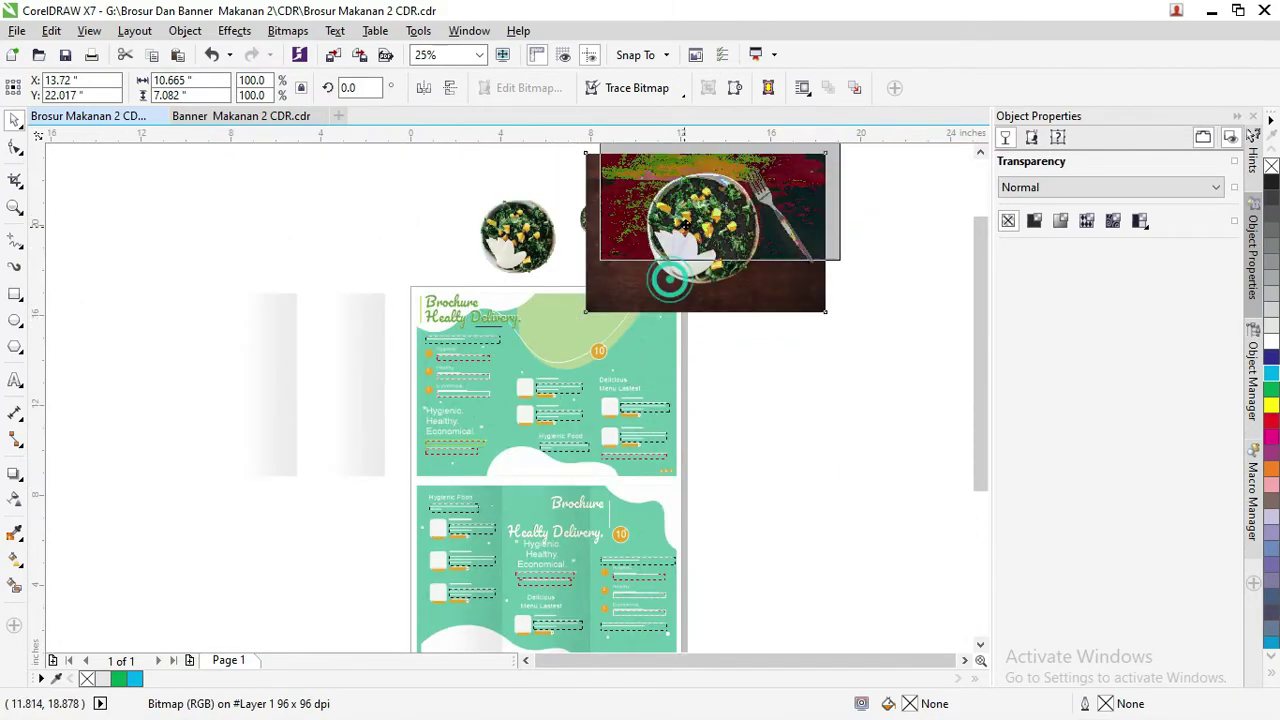
scroll(555, 322, up, 2)
Step: Select the curve outlining the green panel
click(572, 292)
click(577, 308)
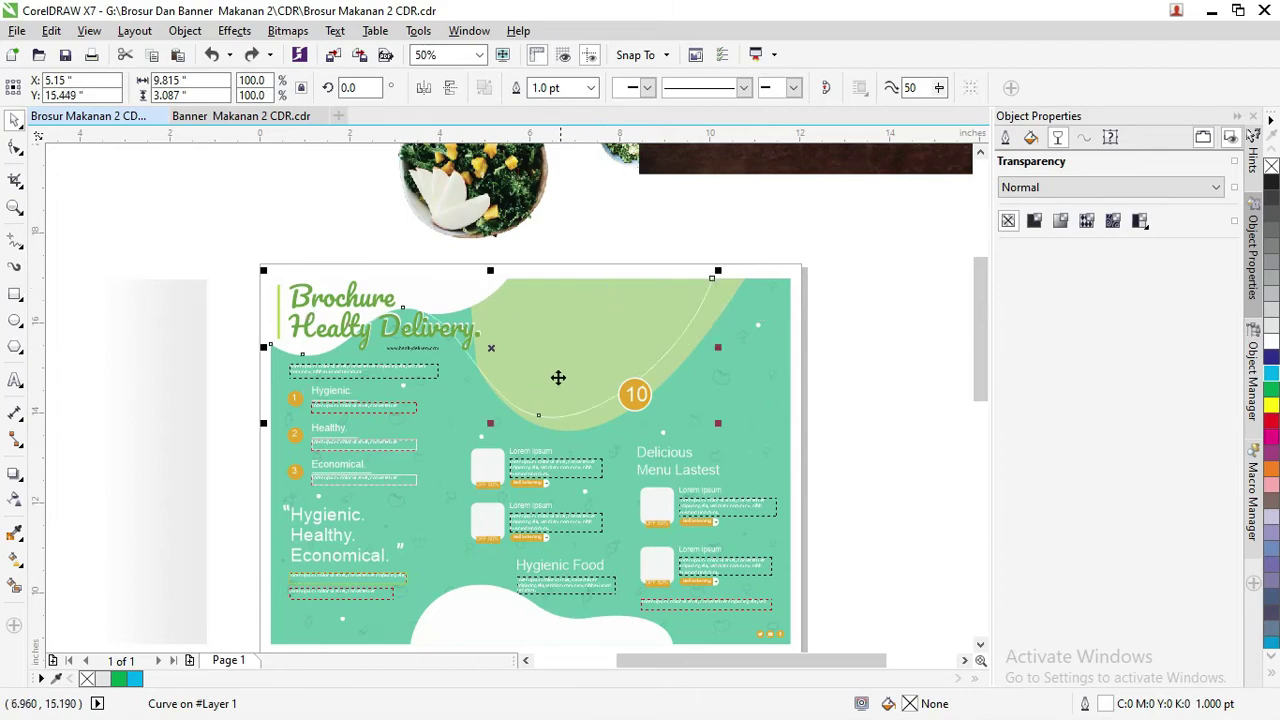
scroll(557, 378, up, 2)
scroll(540, 383, down, 1)
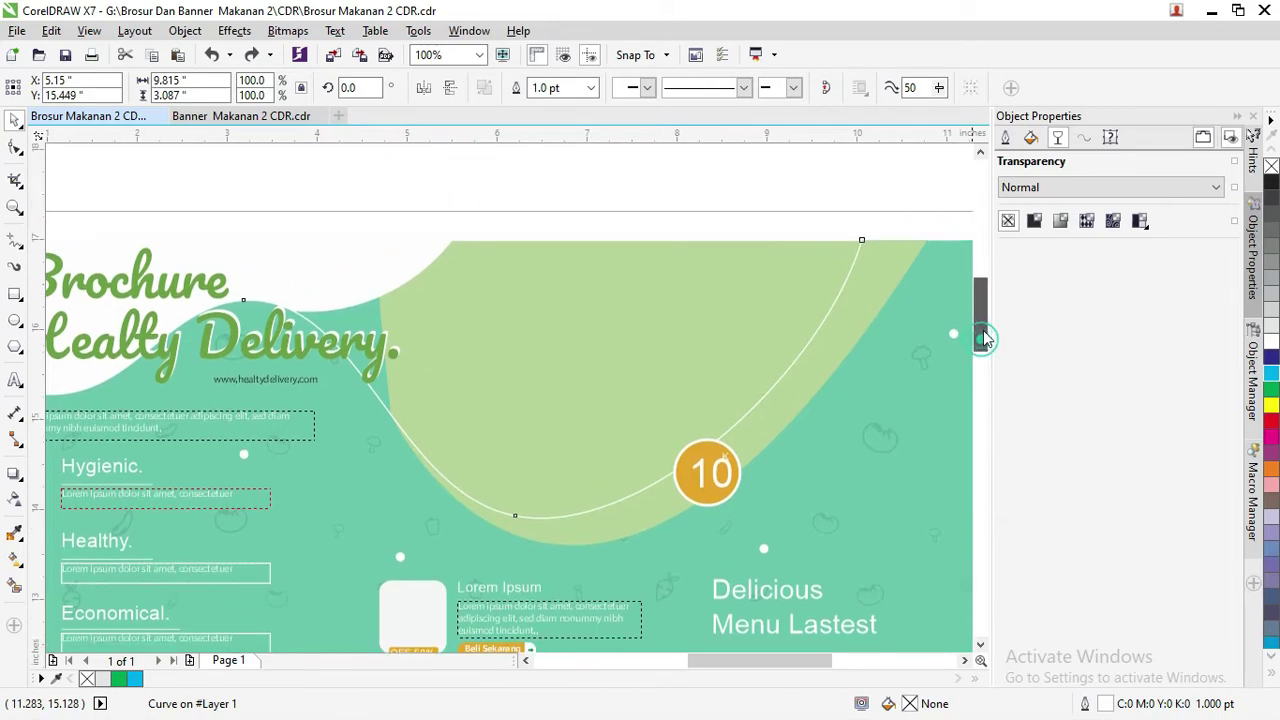
drag(982, 346, 984, 331)
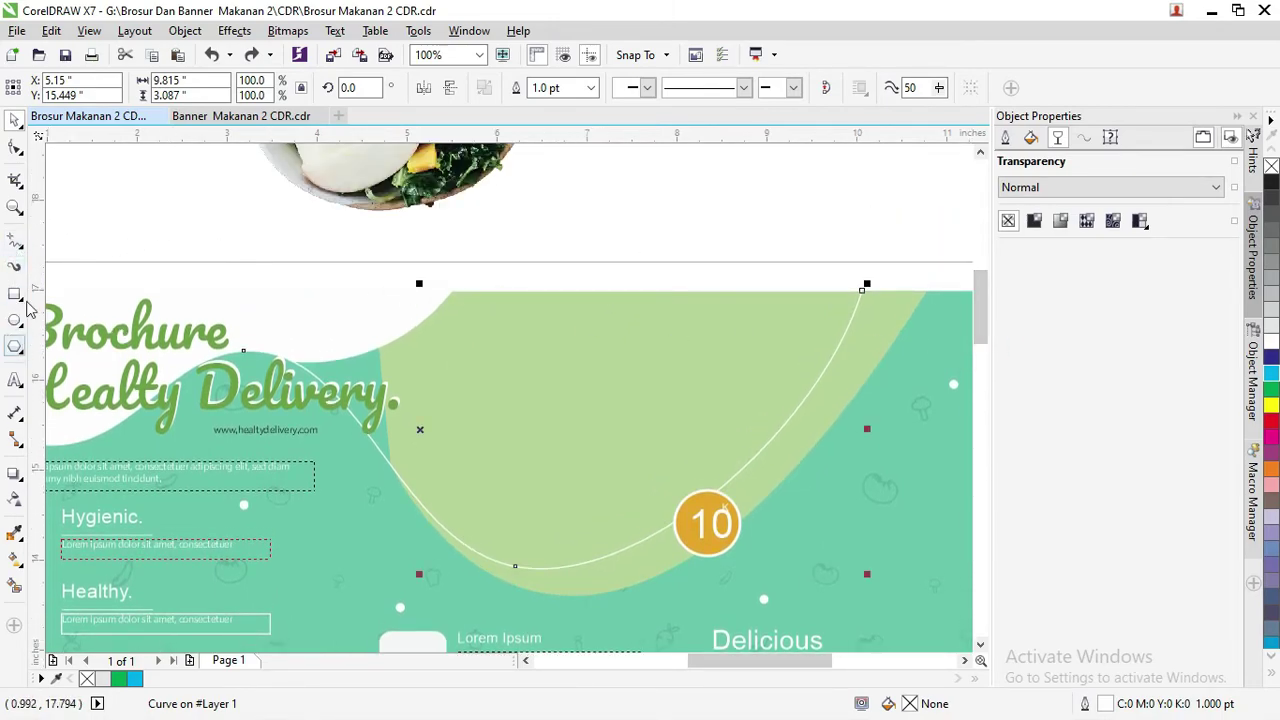
Step: With the Bézier tool, trace from the panel's top-right edge down along the white curve's bottom
click(16, 242)
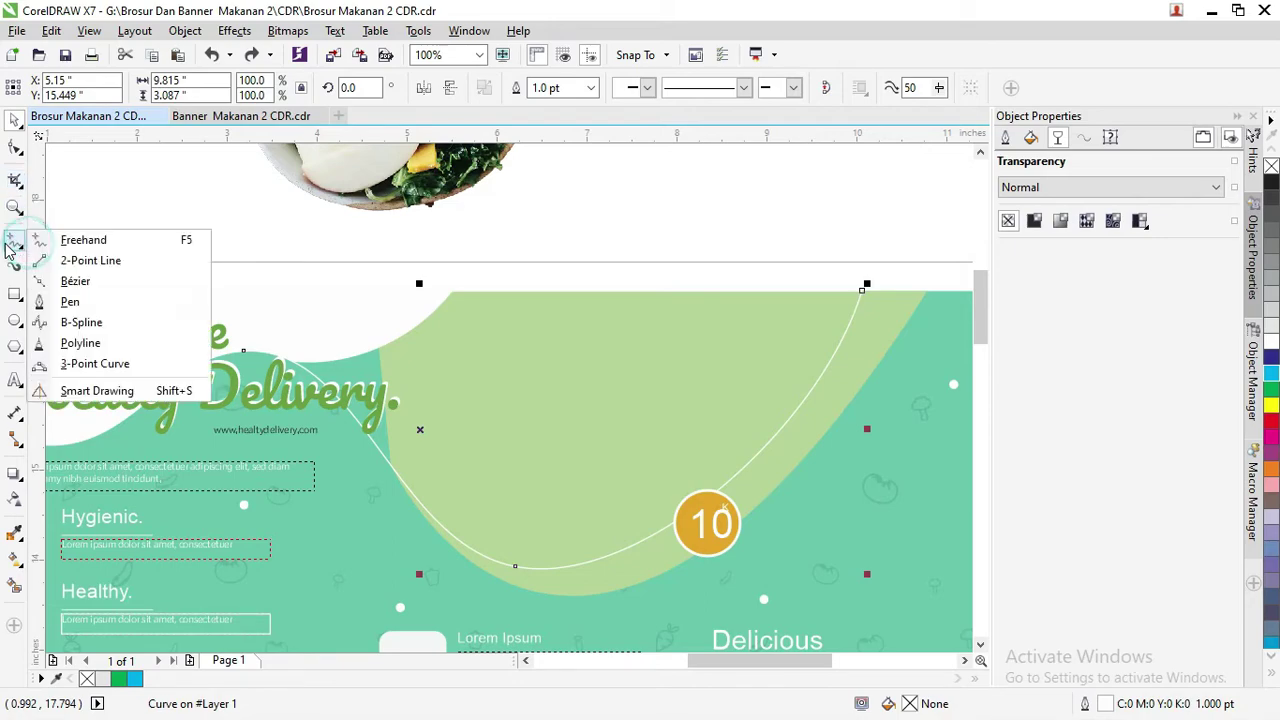
click(72, 281)
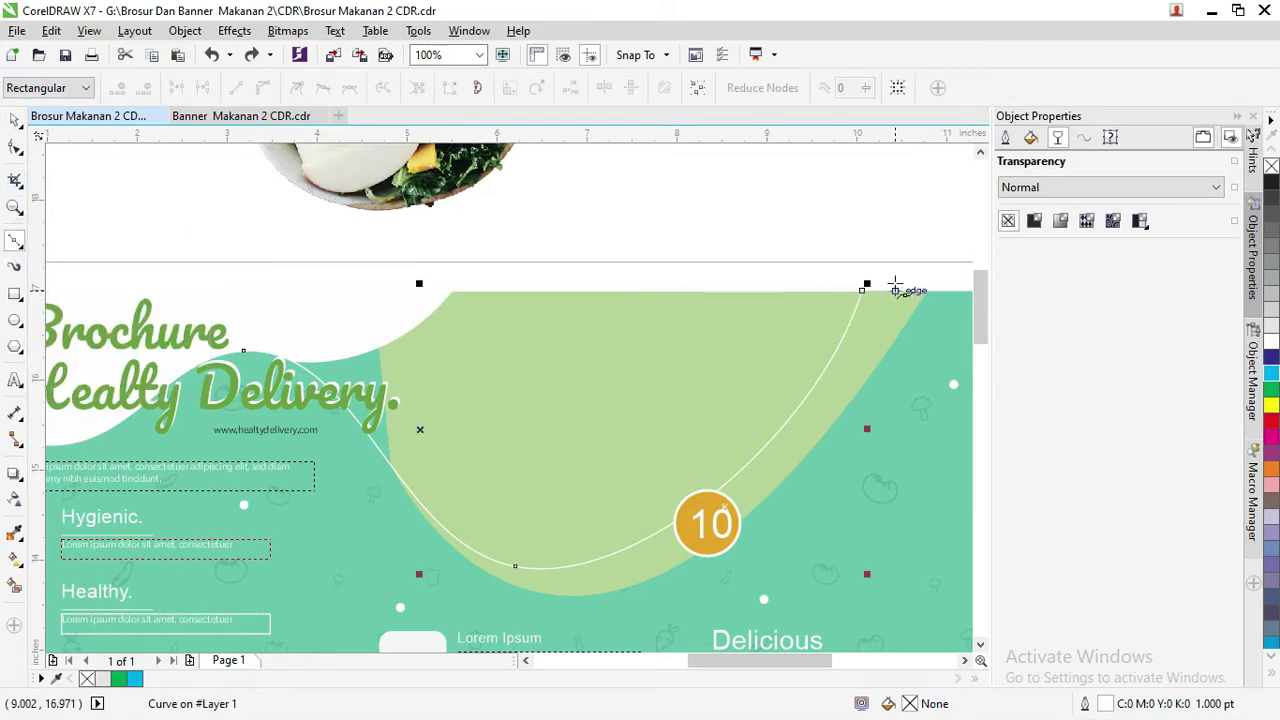
click(875, 258)
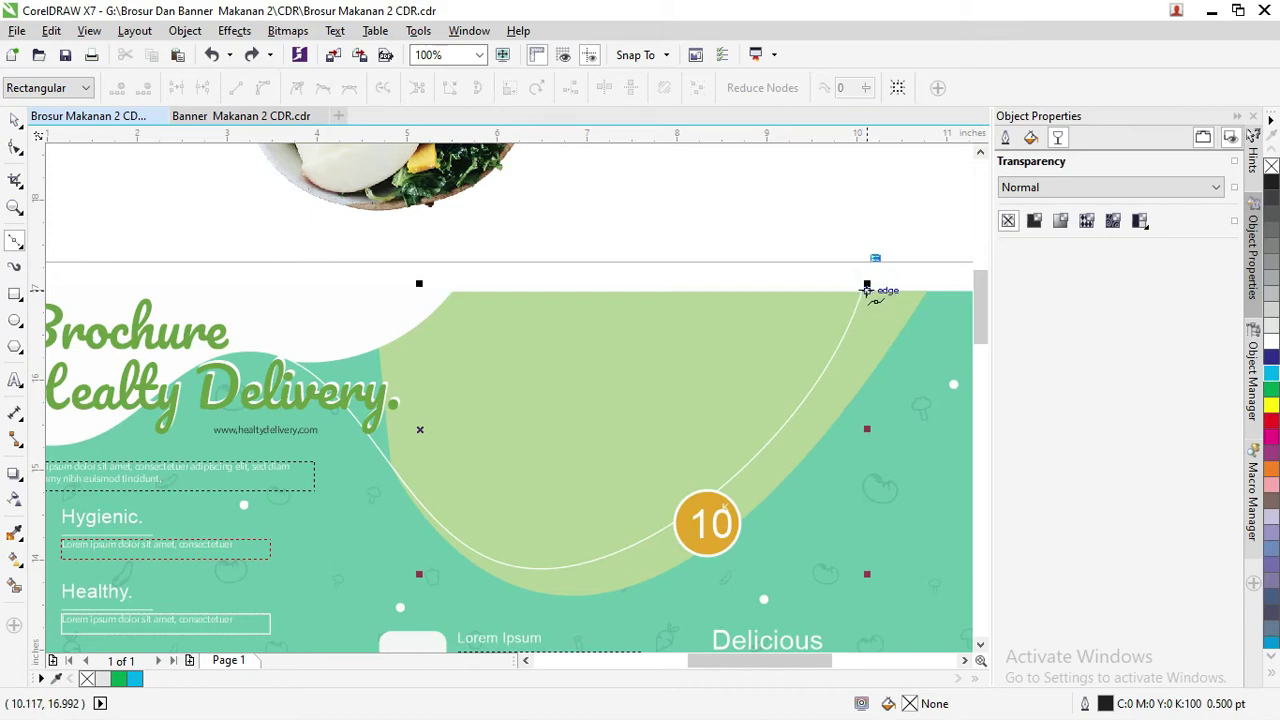
click(862, 290)
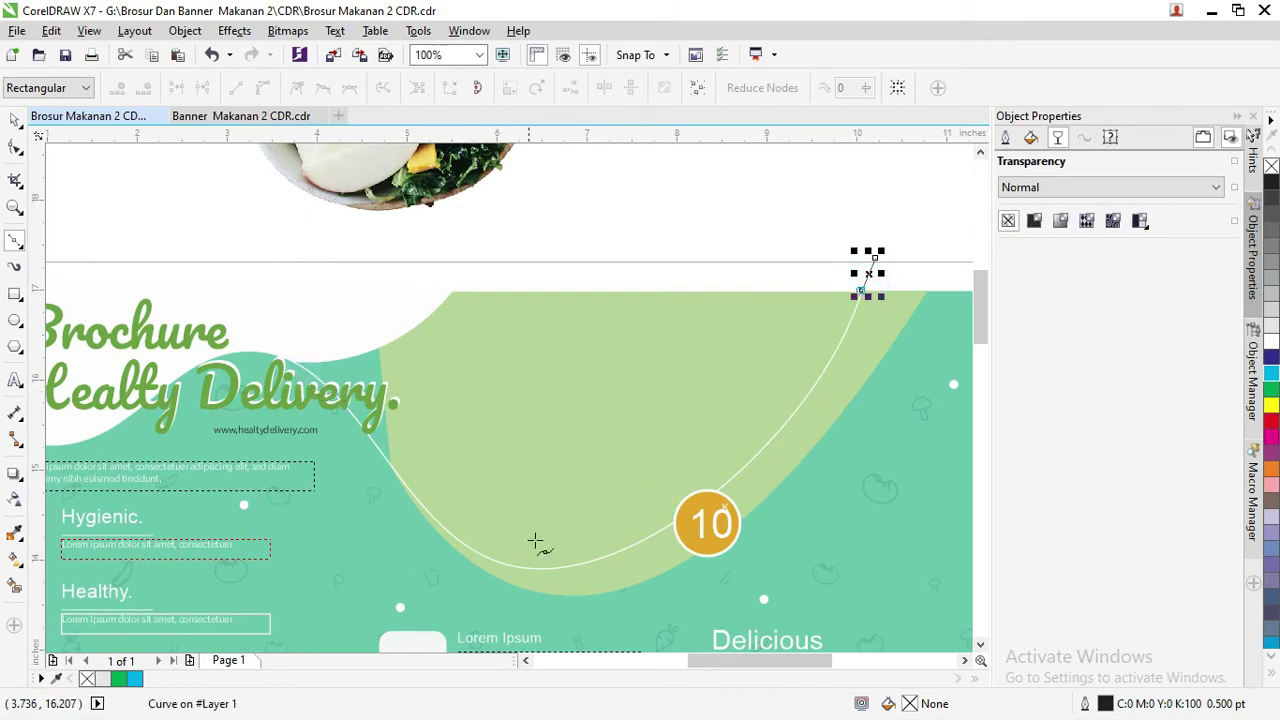
click(499, 564)
mouse_move(499, 564)
mouse_down()
mouse_move(304, 561)
mouse_move(280, 589)
mouse_move(257, 586)
mouse_move(282, 584)
mouse_up()
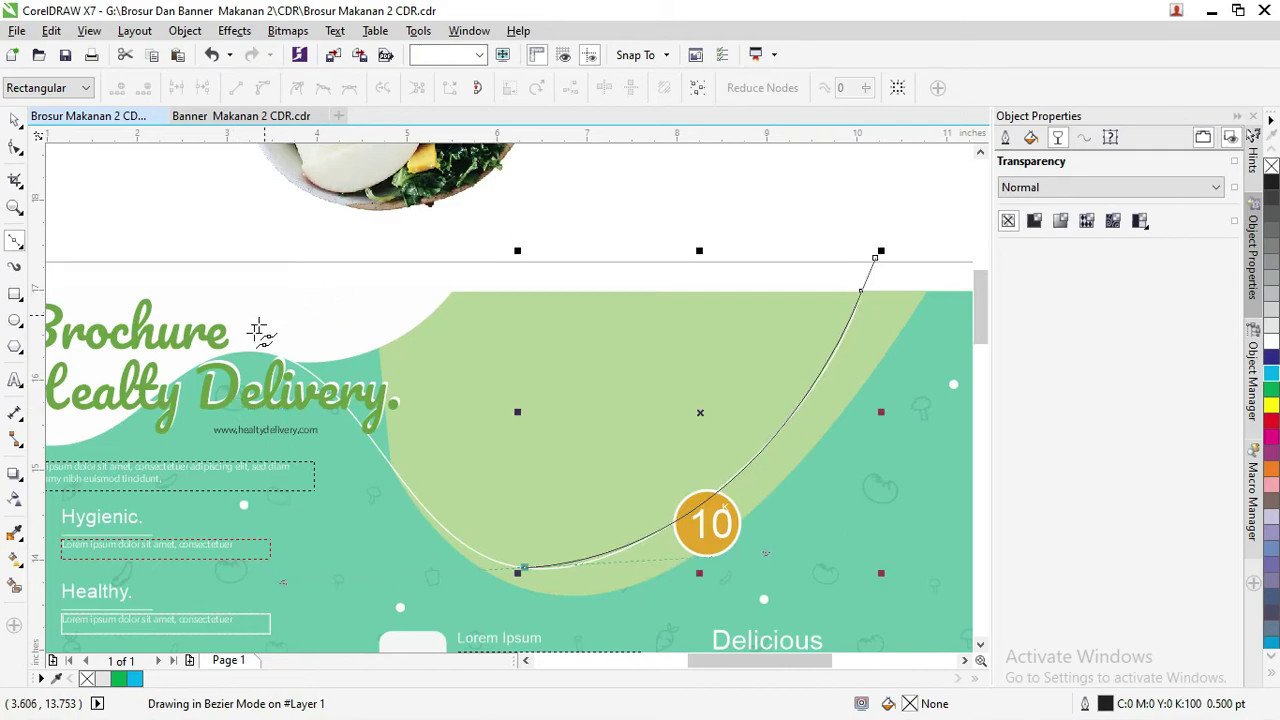
Step: Continue the frame up and across above the page top, closing it on the start node
drag(247, 350, 192, 350)
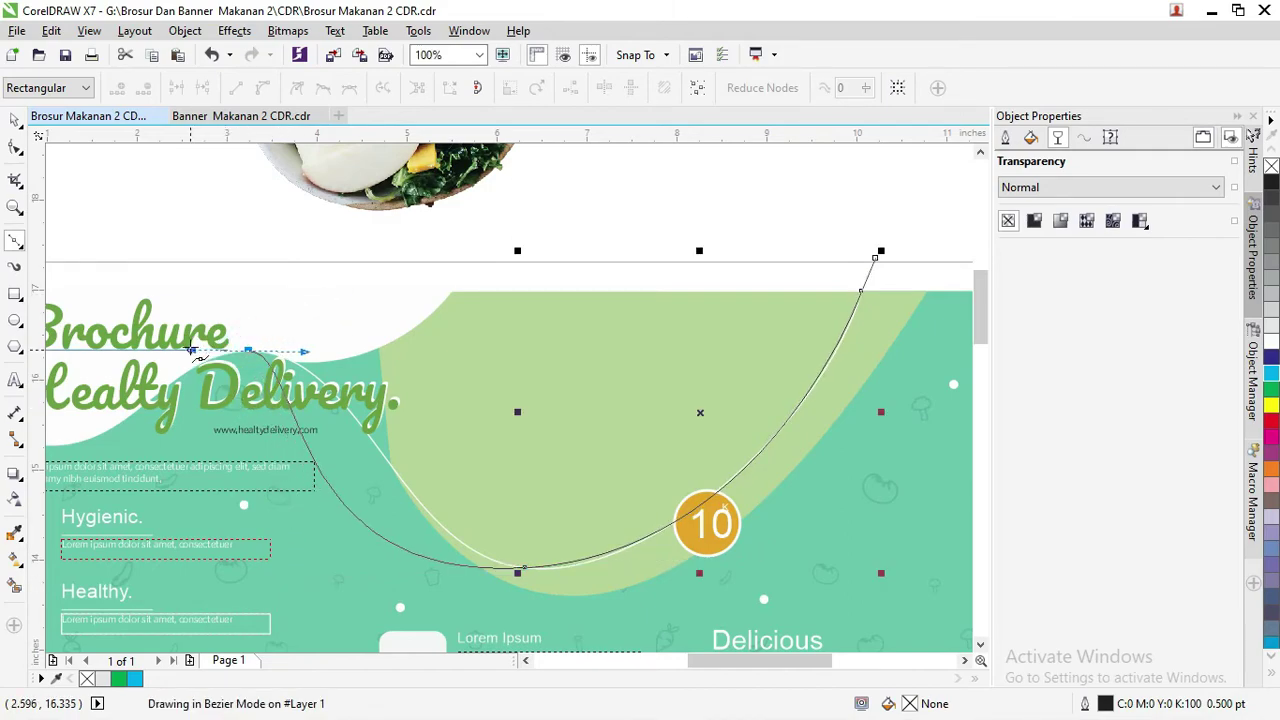
click(296, 231)
click(616, 222)
click(801, 215)
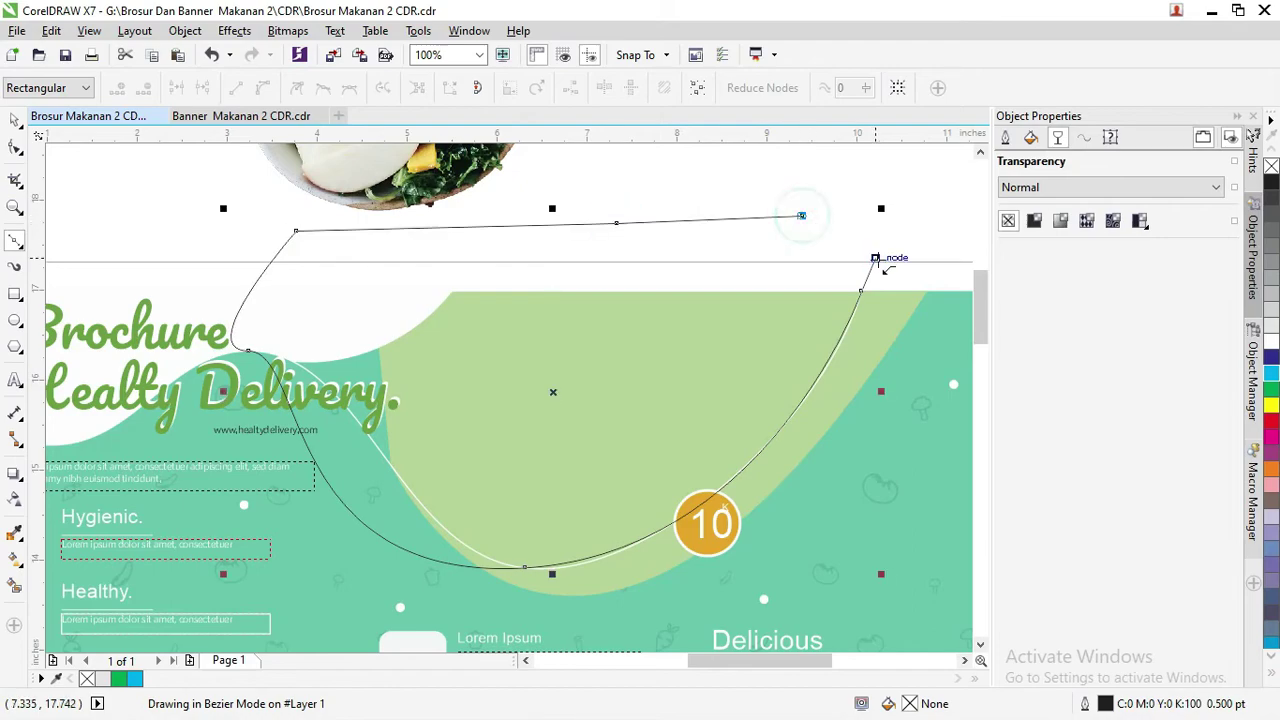
click(875, 258)
click(26, 147)
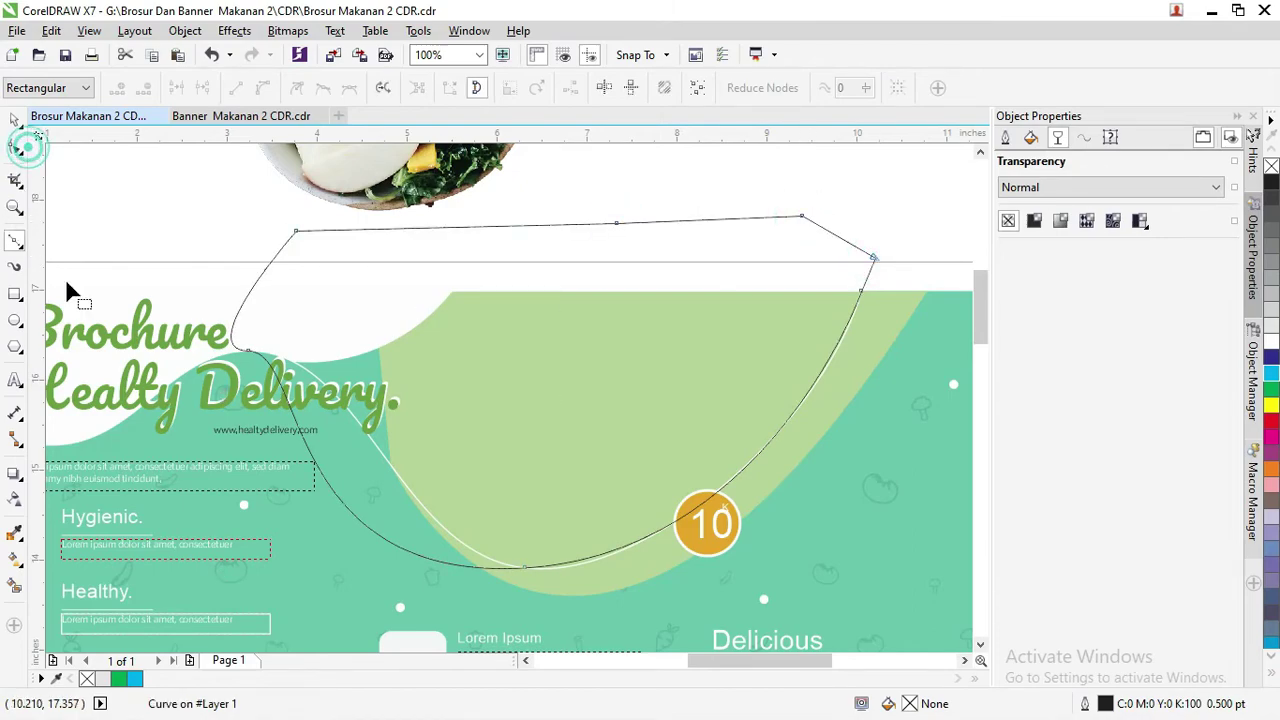
click(248, 351)
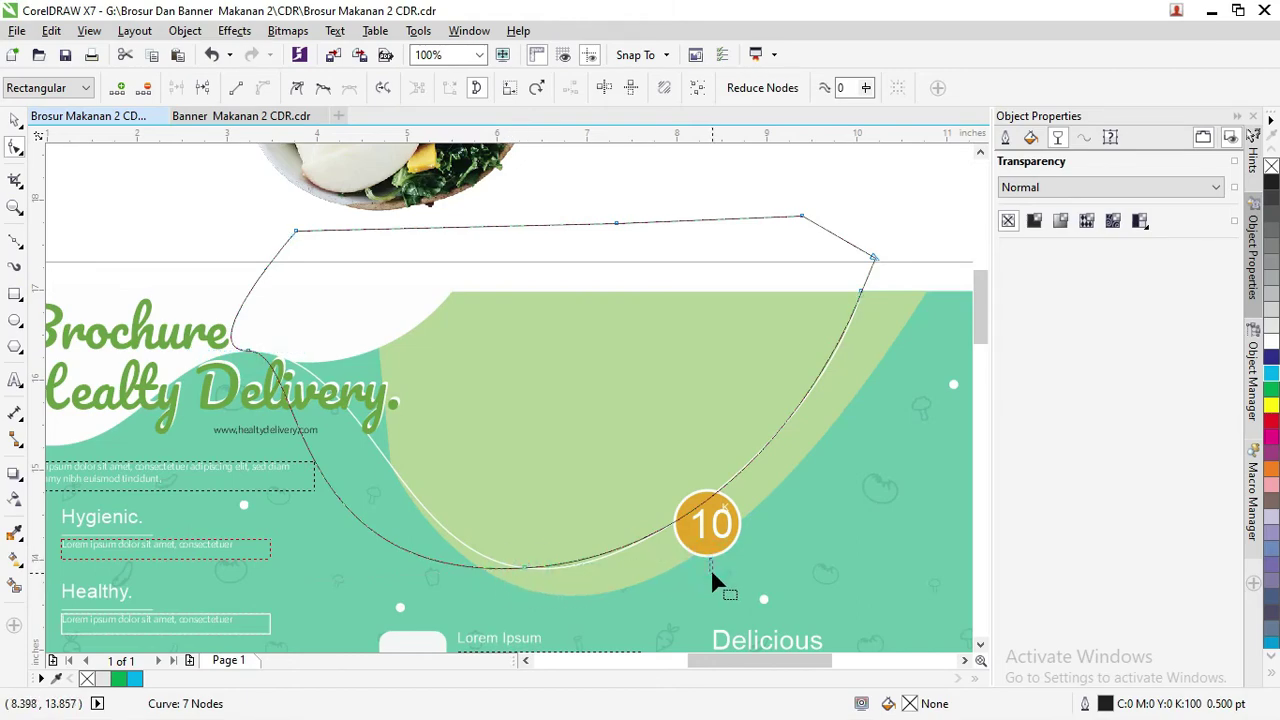
Step: Convert the segment at the frame's bottom node to a curve and pull it toward the white edge
scroll(530, 584, up, 3)
click(496, 503)
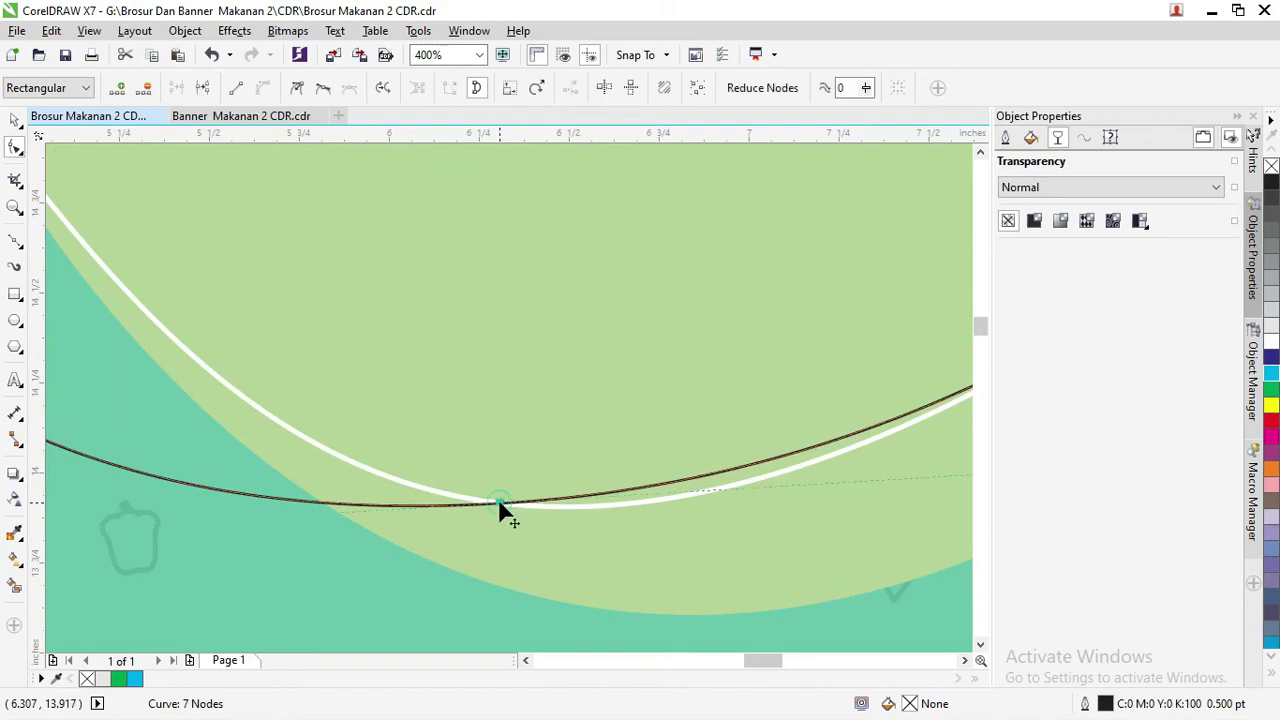
scroll(498, 506, down, 2)
scroll(498, 506, down, 1)
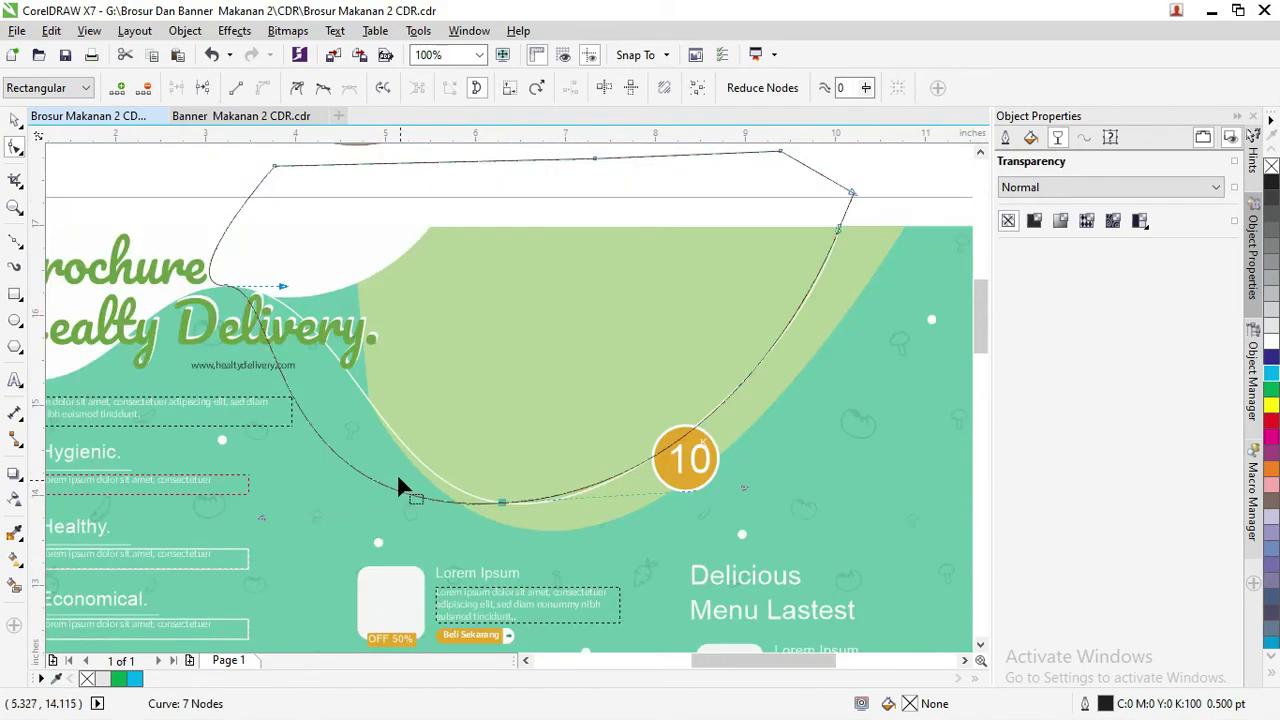
click(295, 91)
scroll(460, 528, up, 1)
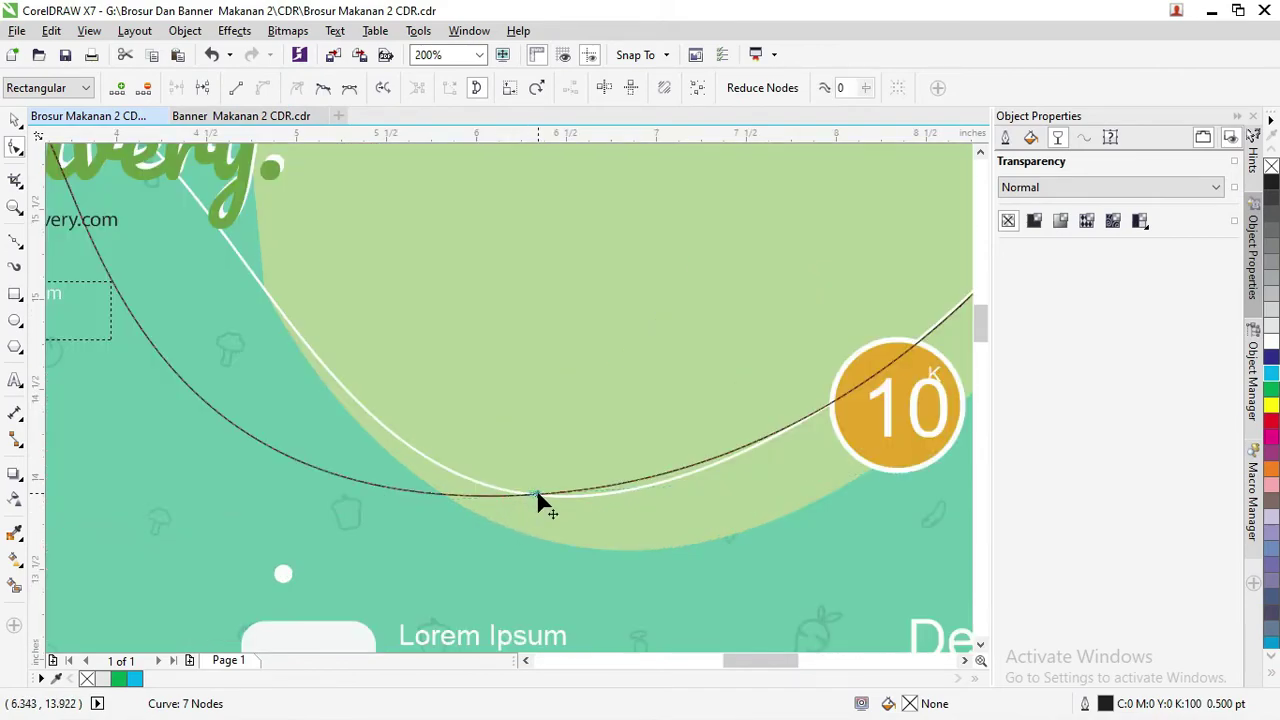
drag(536, 494, 557, 428)
key(ctrl+z)
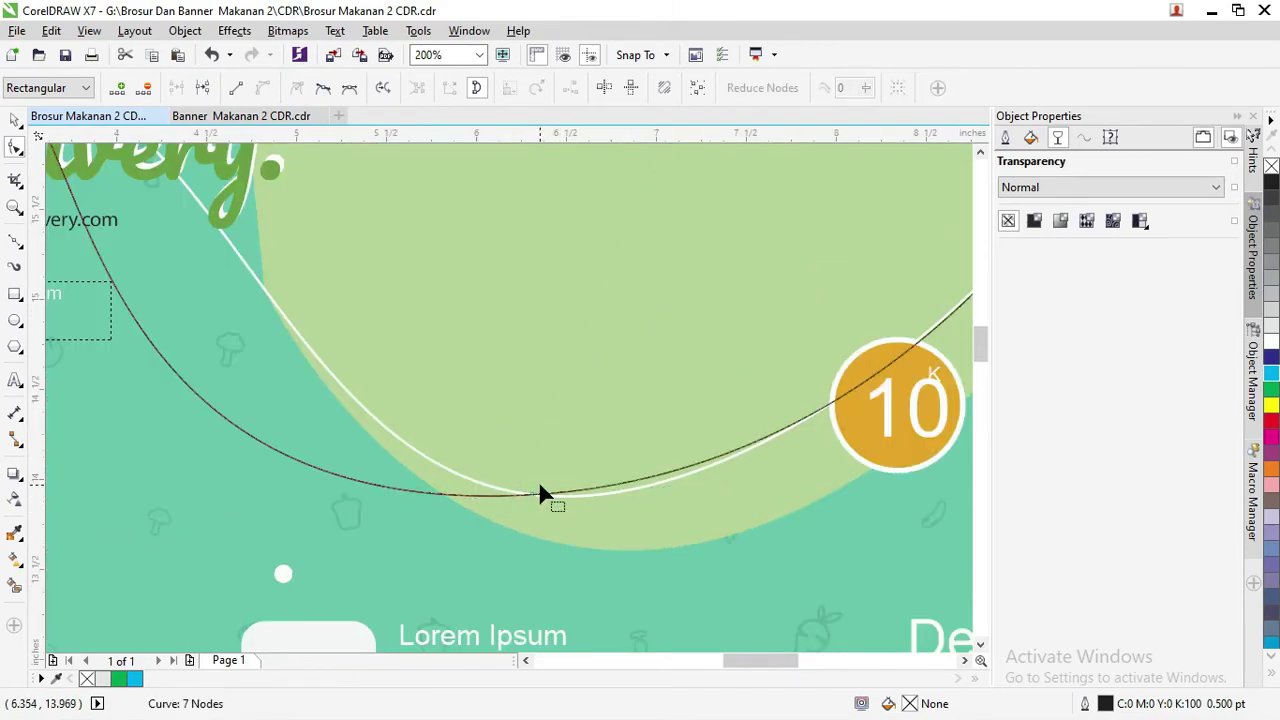
drag(533, 493, 557, 391)
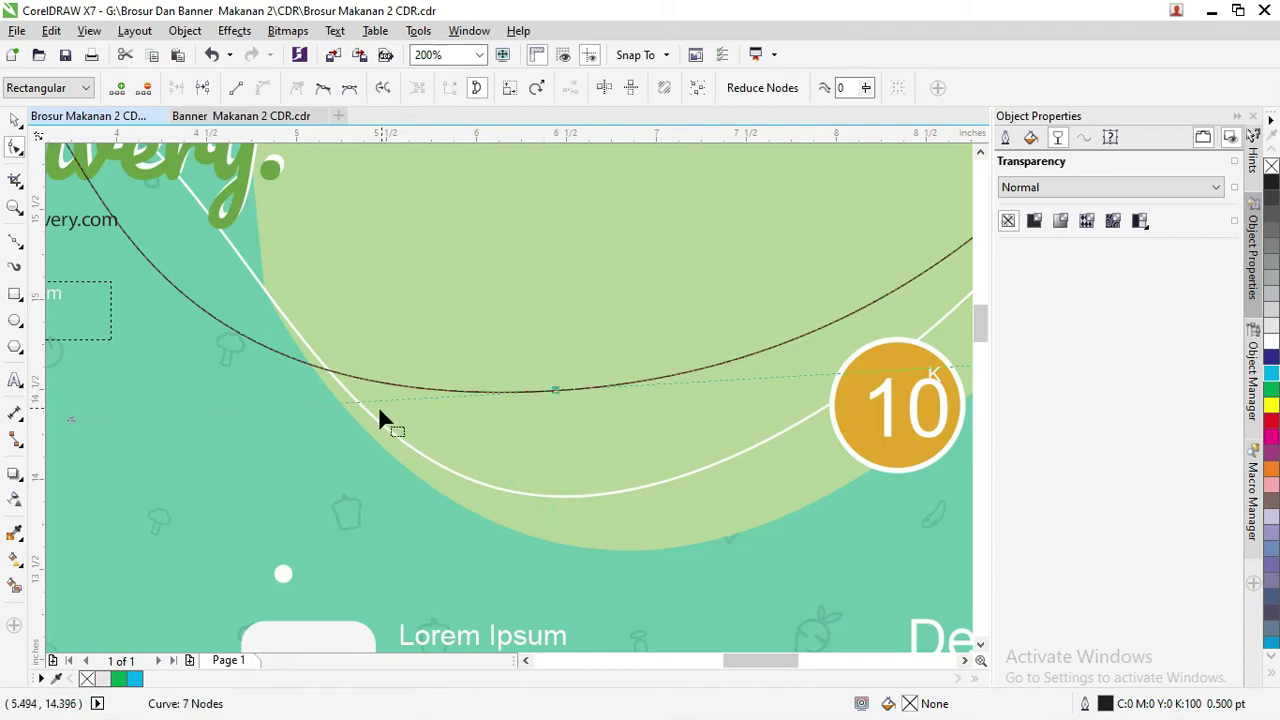
Step: Move the bottom node into the dip and fit the lower and left curves to the edge
scroll(372, 420, down, 1)
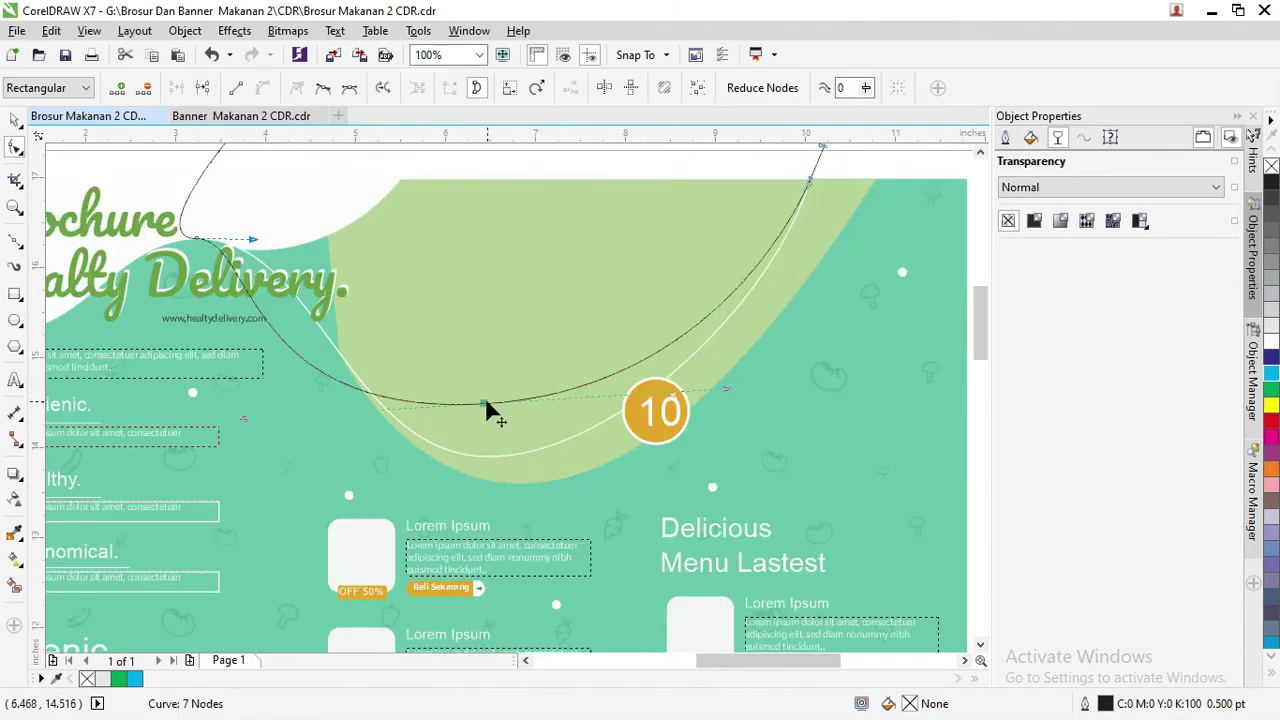
drag(487, 410, 280, 488)
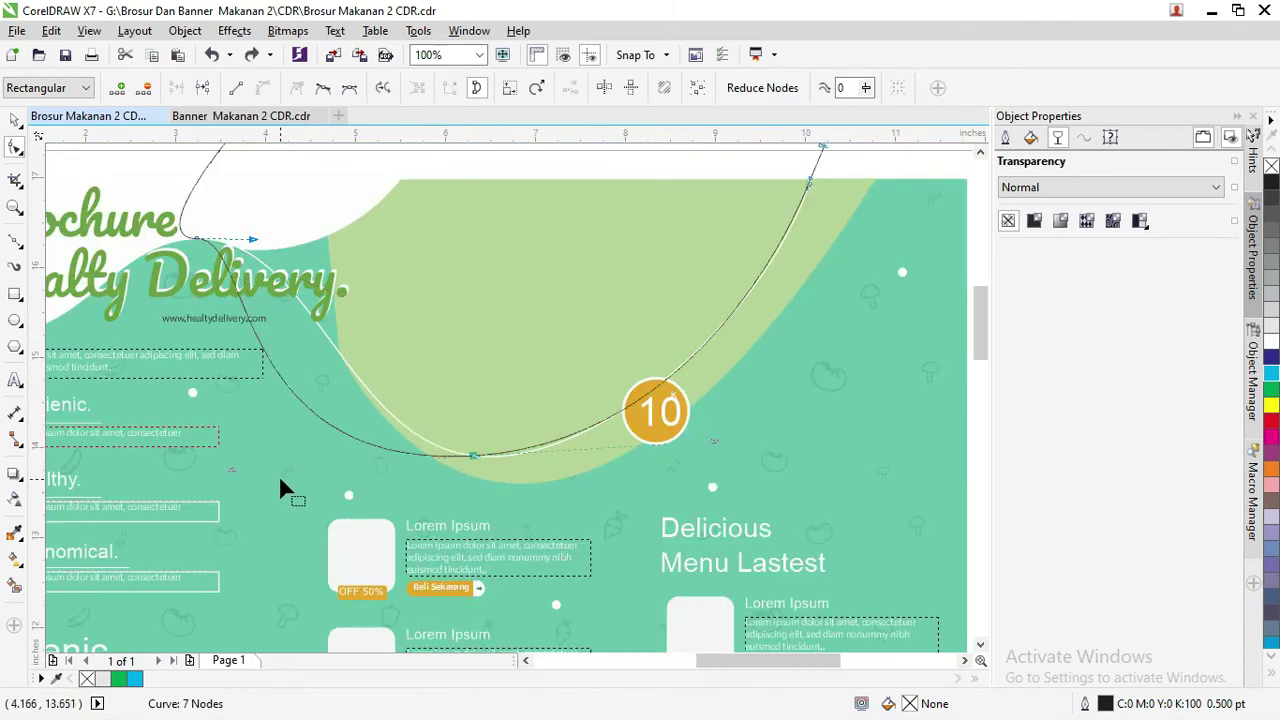
drag(231, 469, 407, 466)
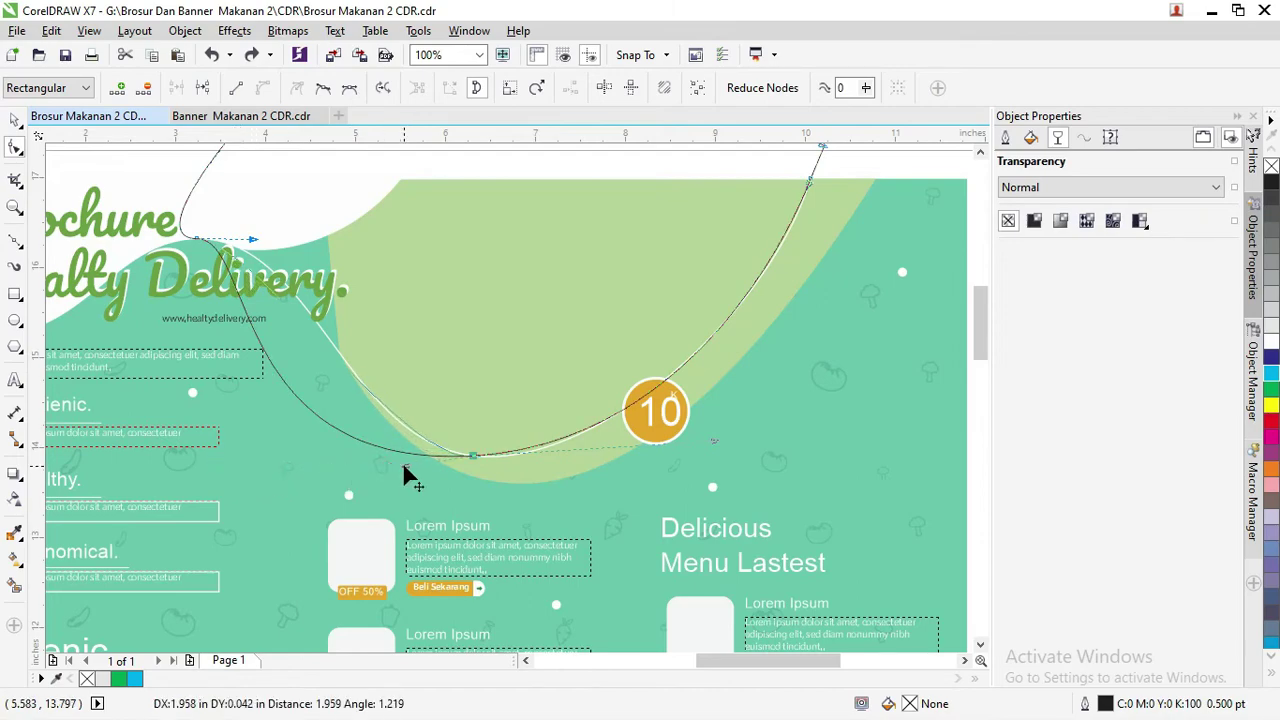
drag(407, 474, 403, 468)
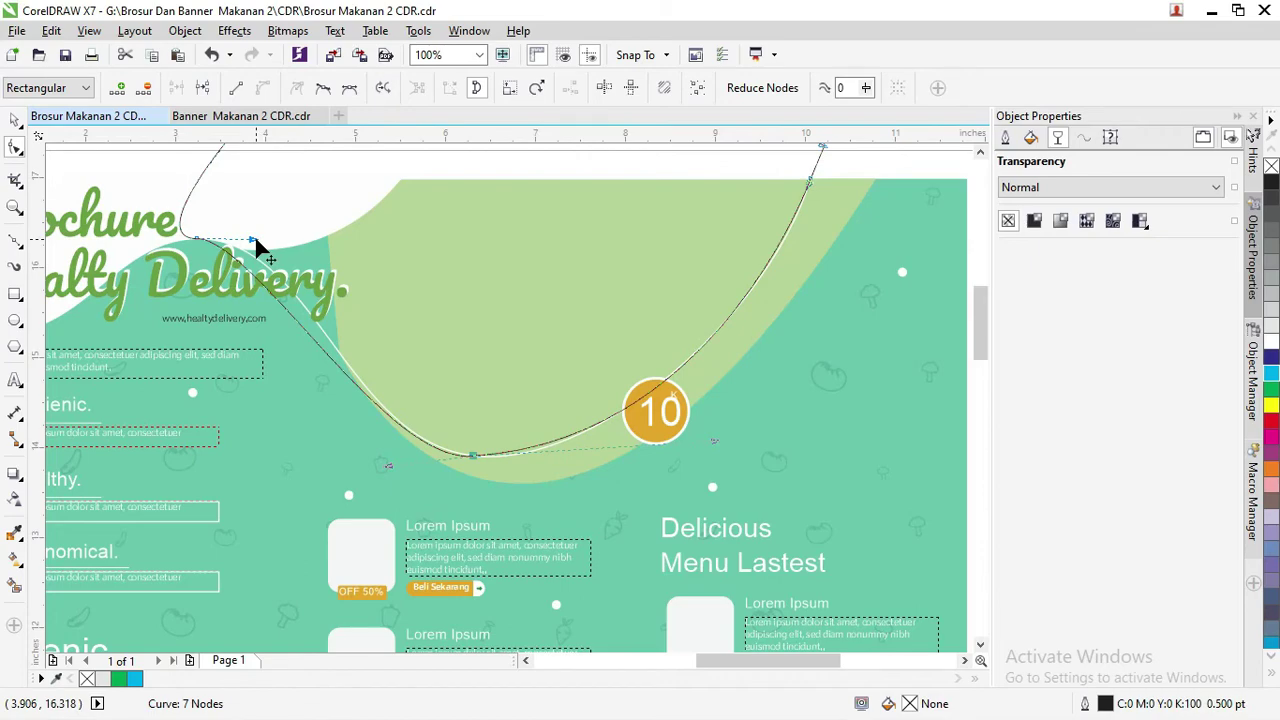
drag(254, 242, 300, 240)
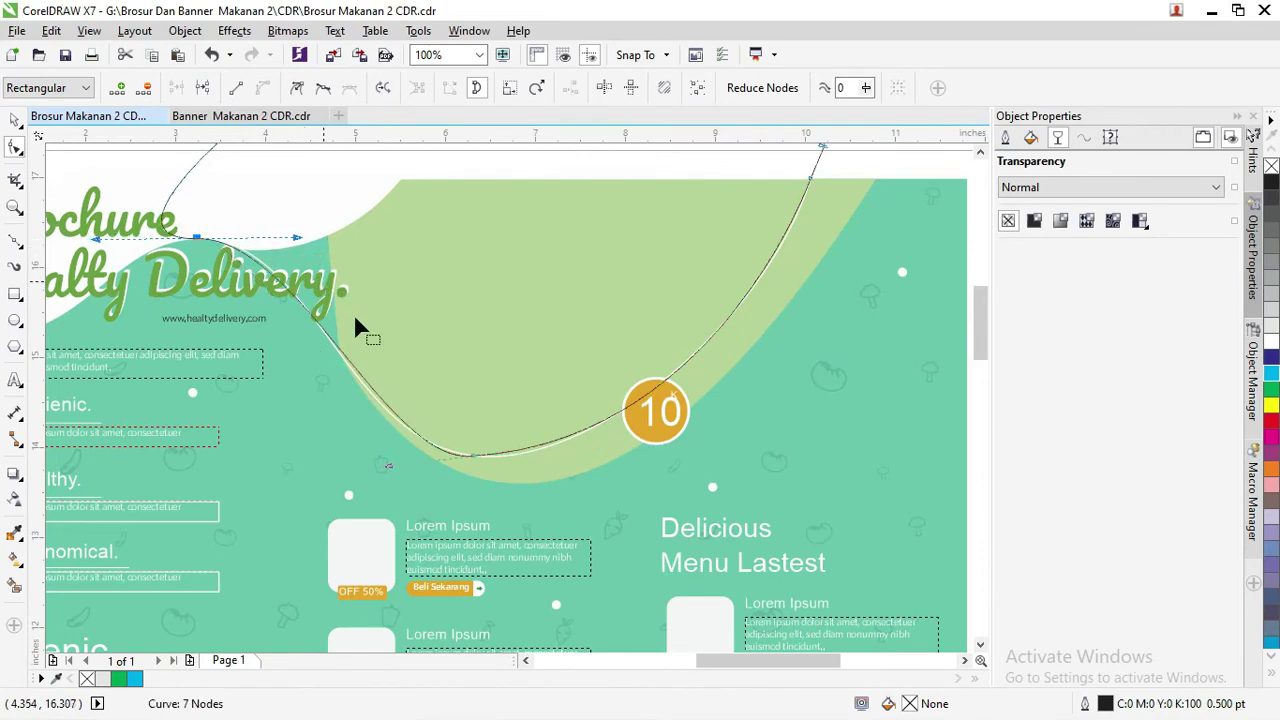
Step: Make the bottom node smooth and align its curve with the panel's white edge
click(474, 456)
click(350, 92)
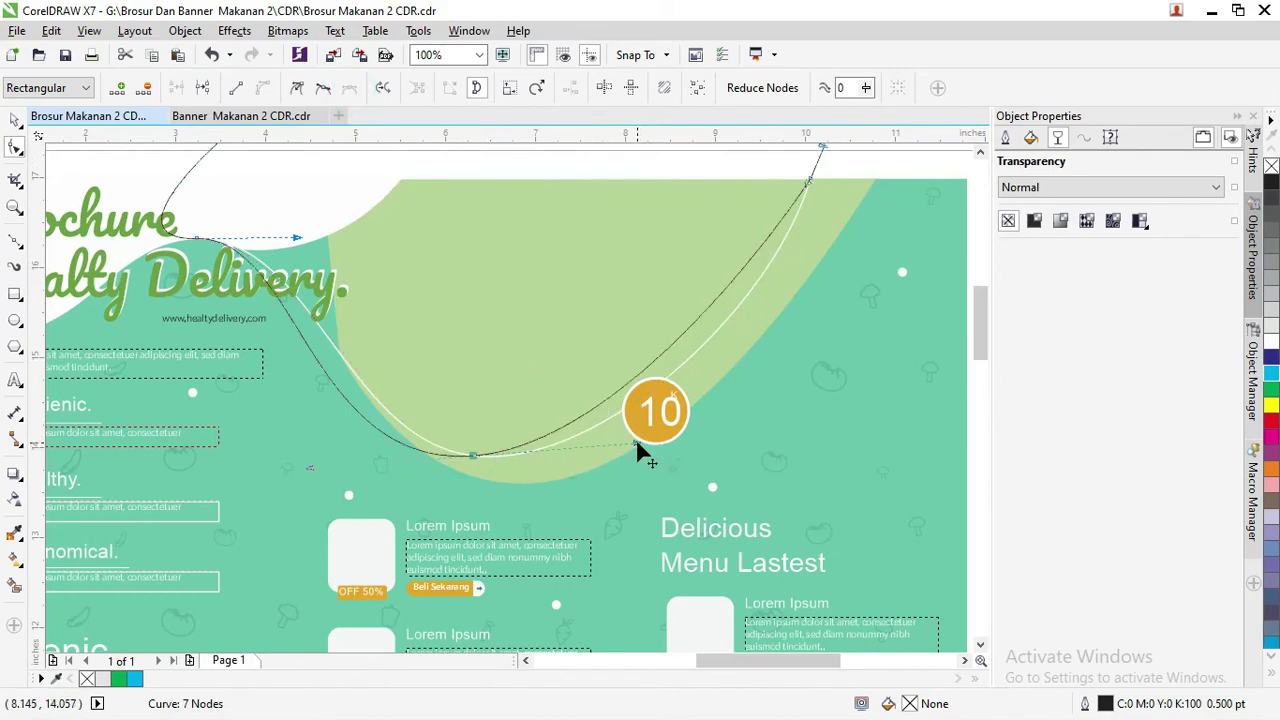
drag(657, 449, 714, 453)
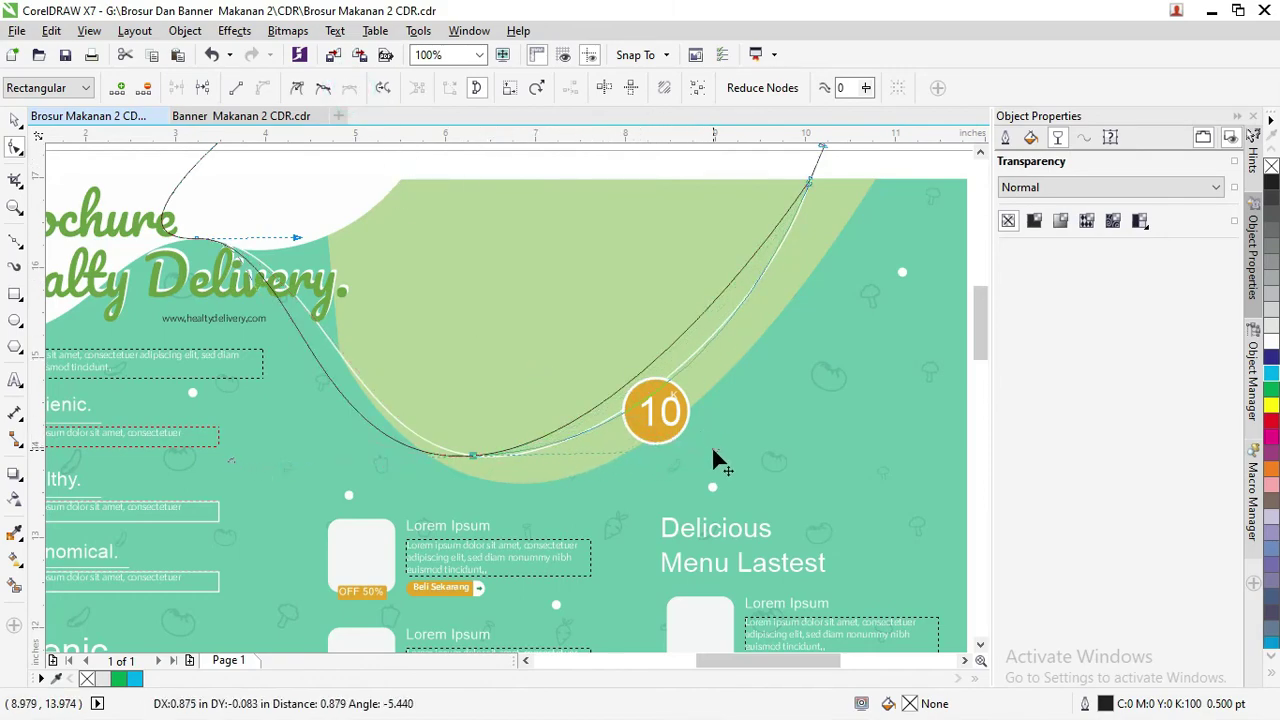
key(ctrl+z)
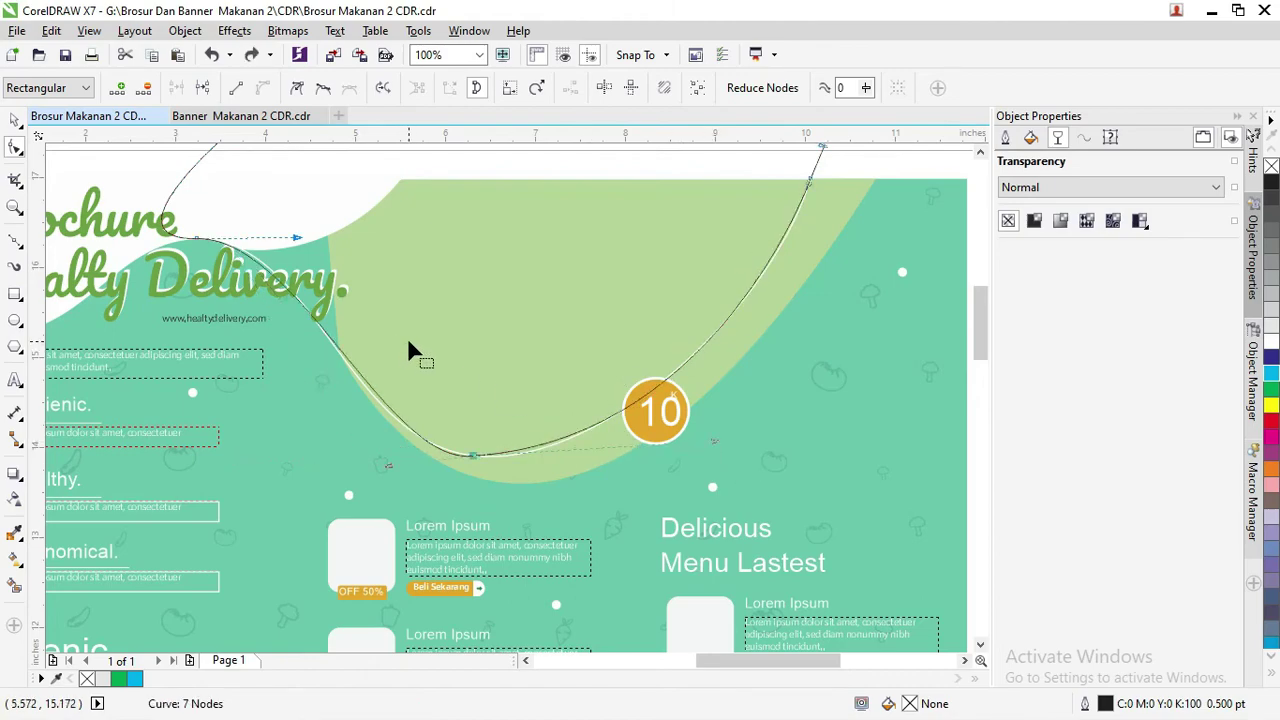
click(475, 458)
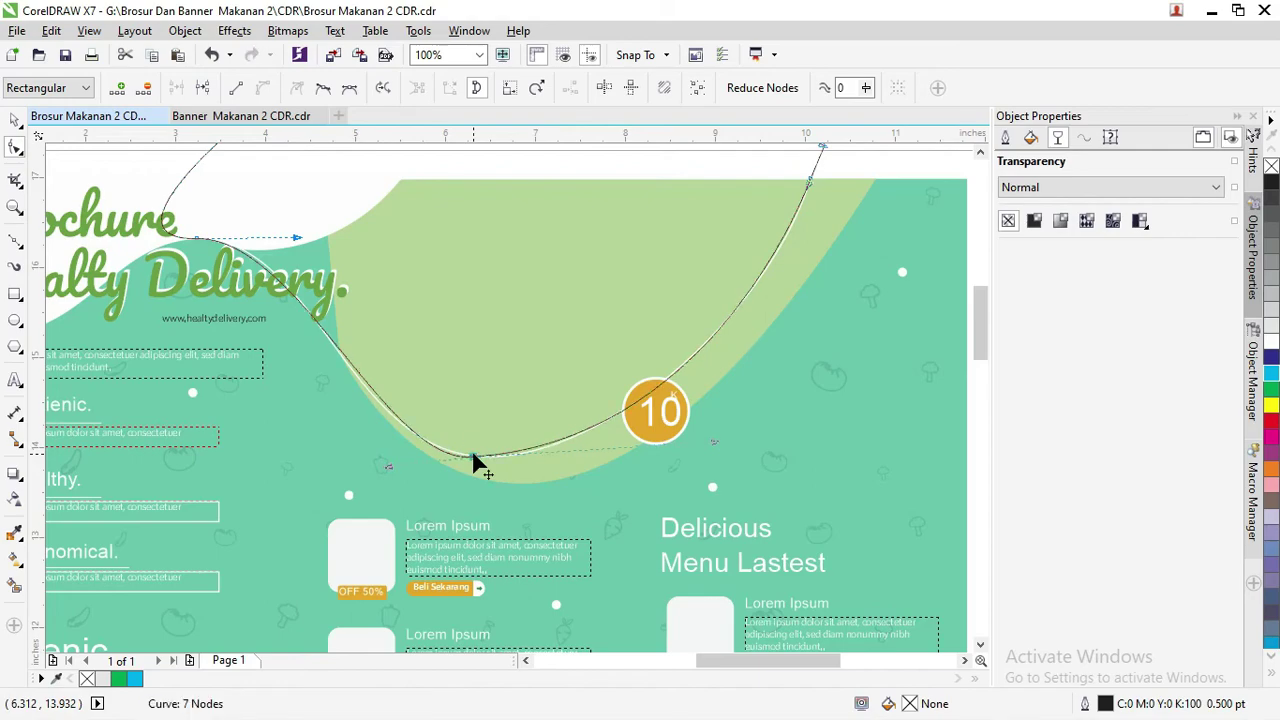
drag(475, 460, 474, 459)
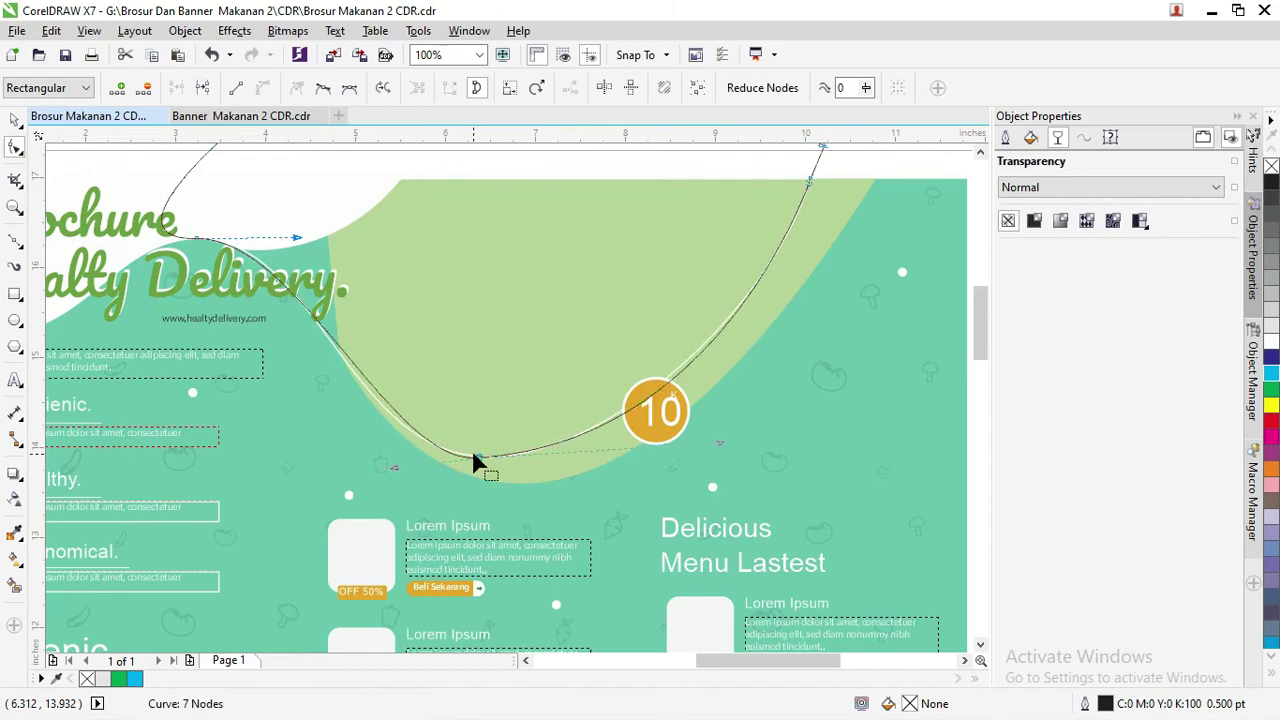
drag(474, 458, 366, 471)
scroll(436, 419, down, 2)
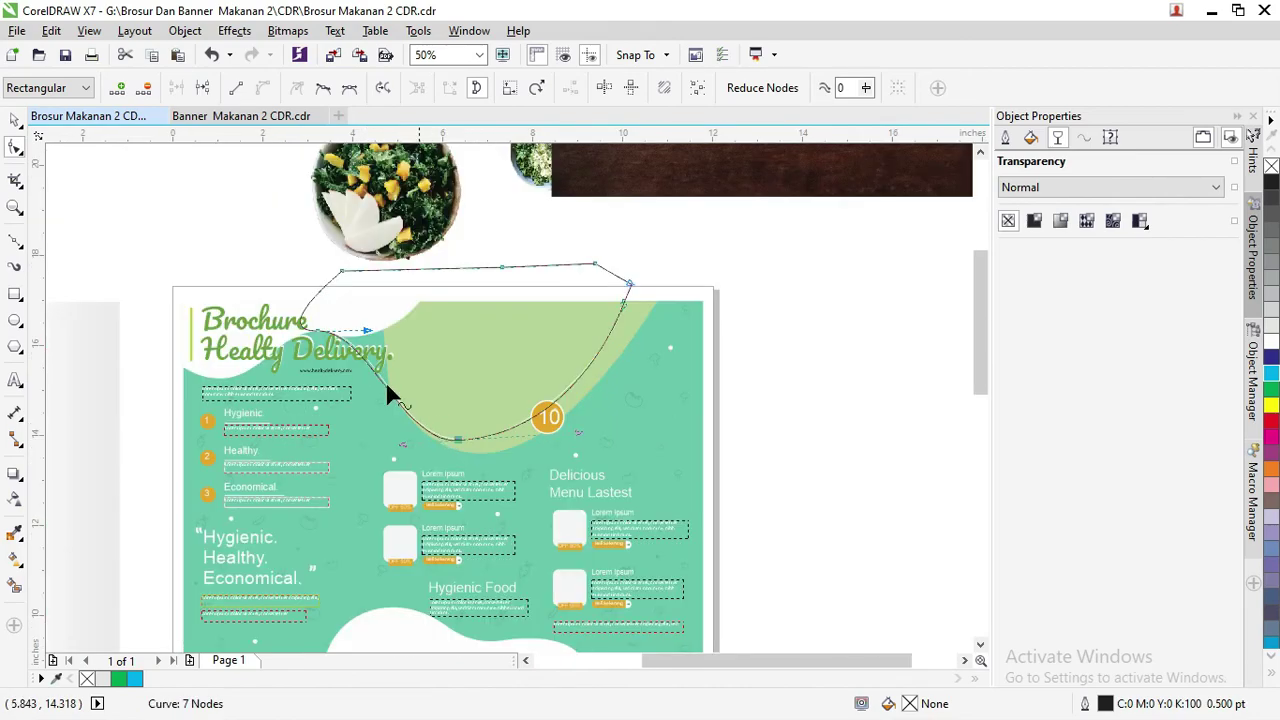
click(13, 121)
click(171, 163)
scroll(500, 257, up, 2)
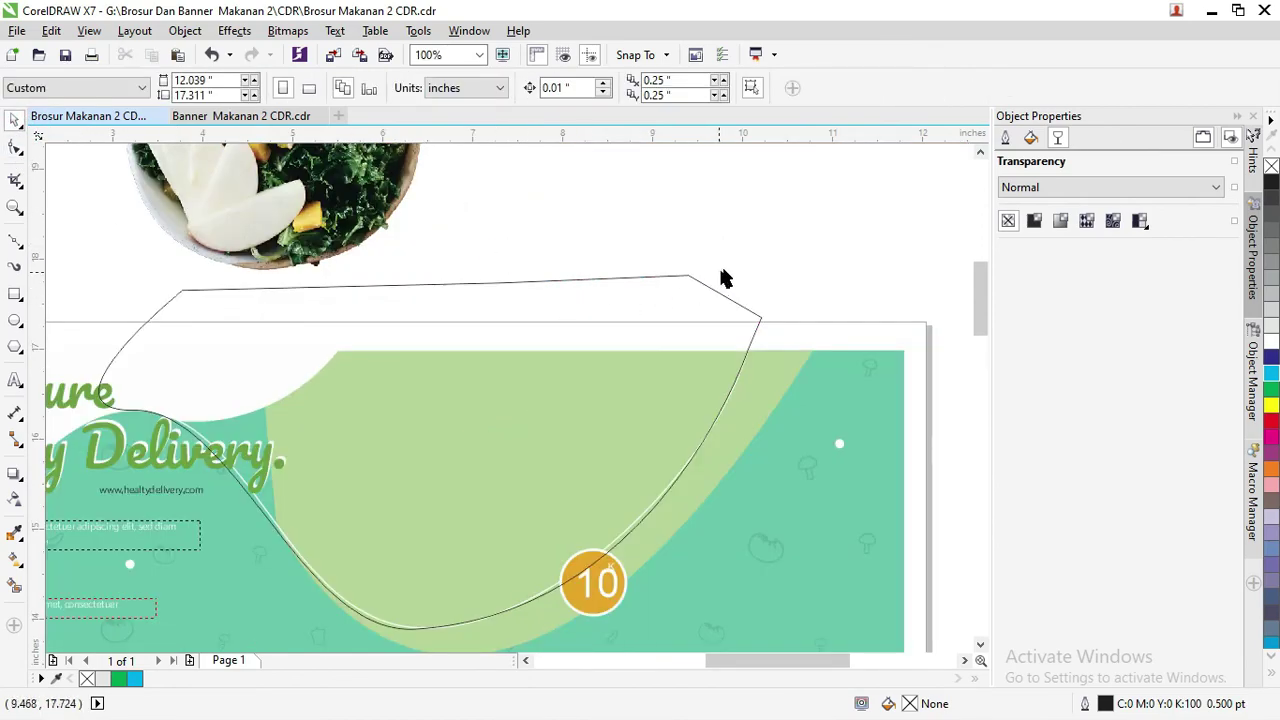